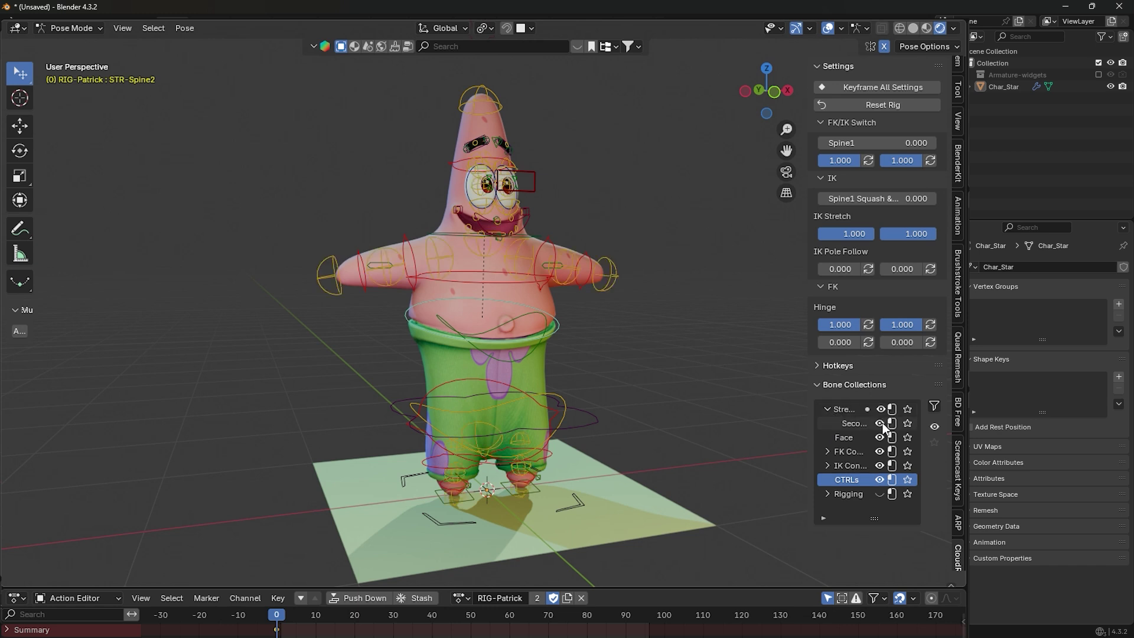
middle_click_drag(522, 358, 514, 384, "shift")
left_click(486, 460)
key("g")
right_click(519, 448)
- Bend the character's head by moving the STR-Spine3_2 control upward and sideways by about 0.22 m
left_click(477, 274)
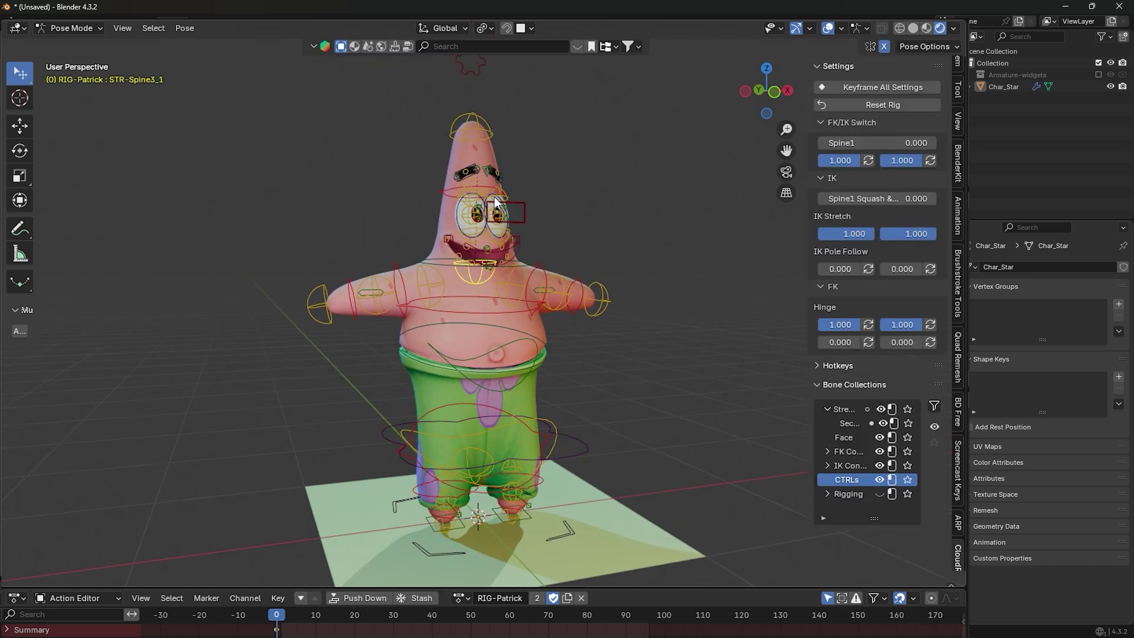
left_click(478, 276)
key("g")
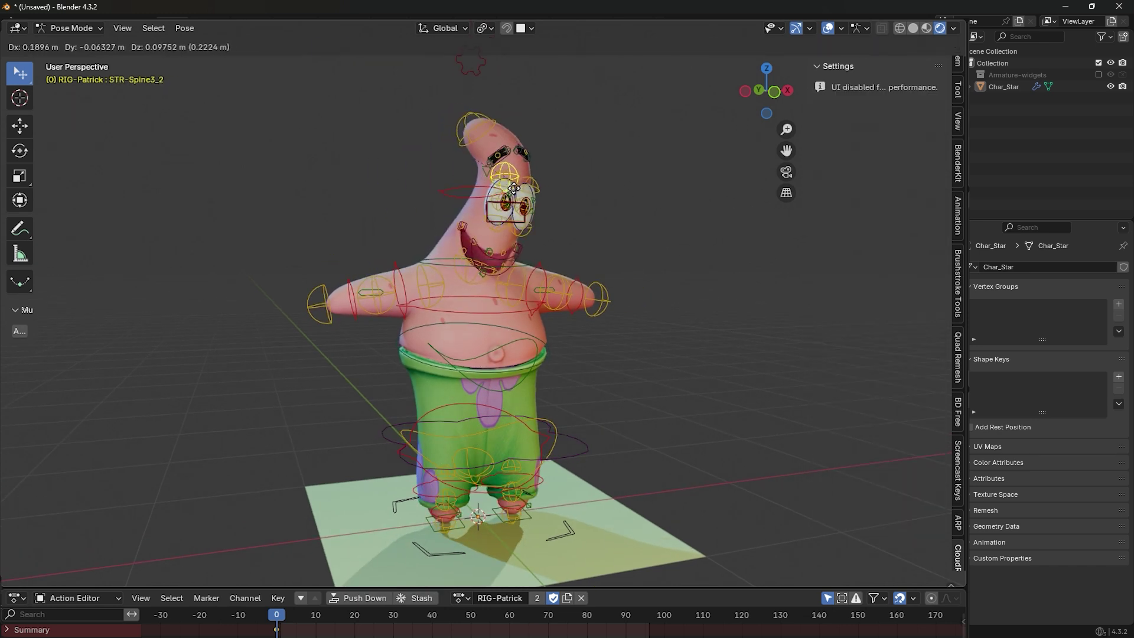
left_click(514, 187)
- Pose the character's left arm by raising its shoulder control, pulling the hand control outward and rotating it
left_click(558, 289)
key("g")
left_click(580, 238)
left_click(604, 296)
key("g")
left_click(719, 296)
key("r")
left_click(705, 352)
left_click(627, 210)
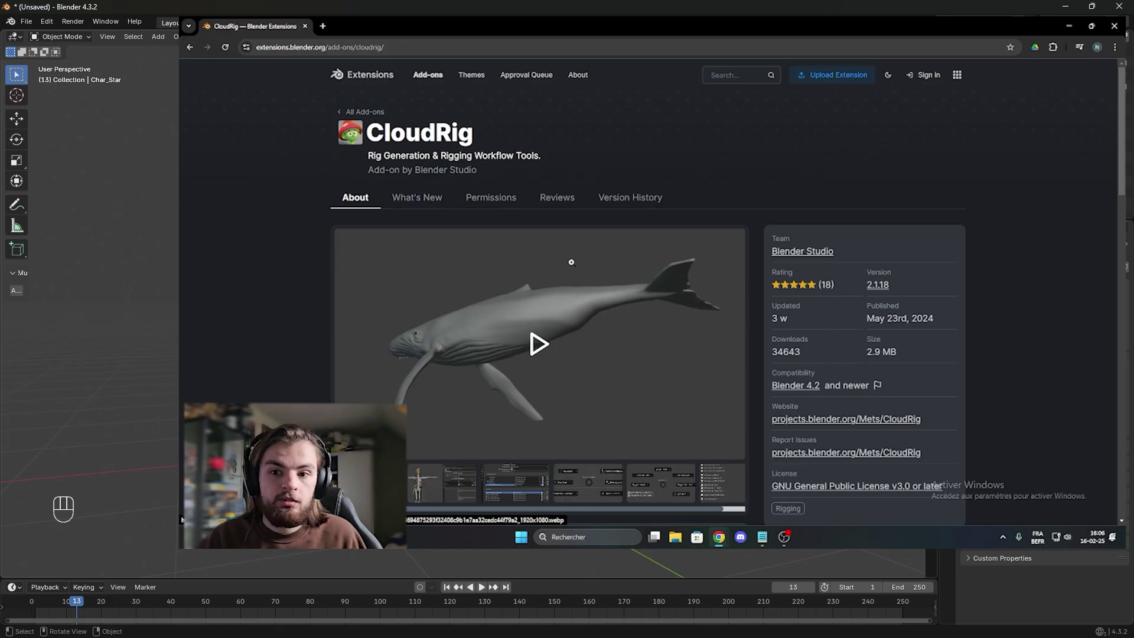
- Switch to the browser and look through the CloudRig add-on page on Blender Extensions
scroll(526, 319, "down", 10)
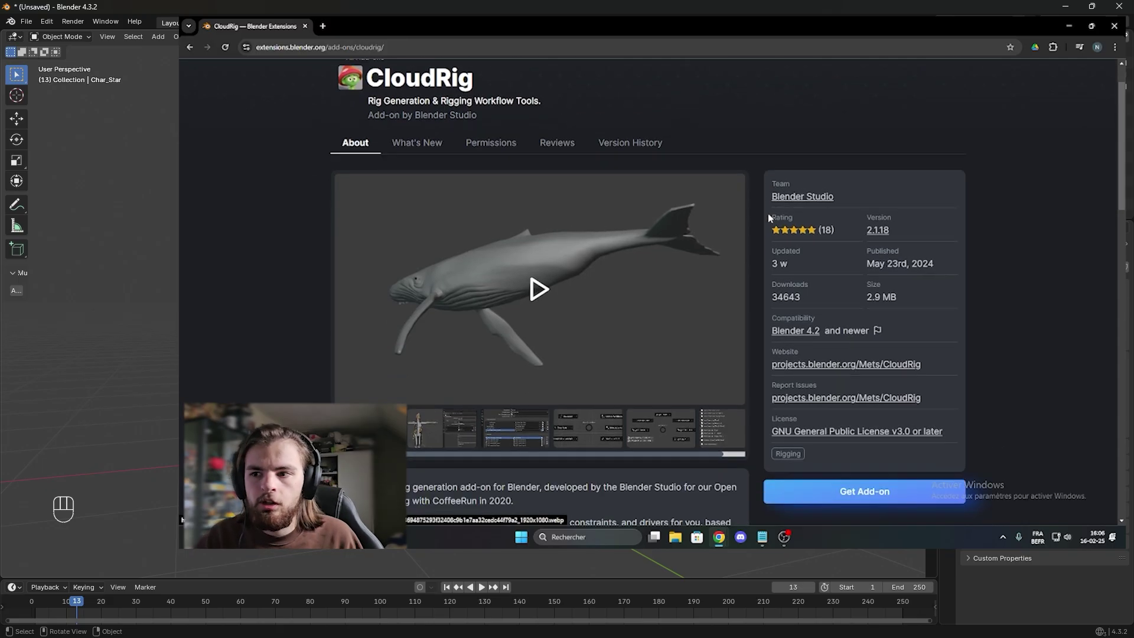
scroll(526, 319, "down", 5)
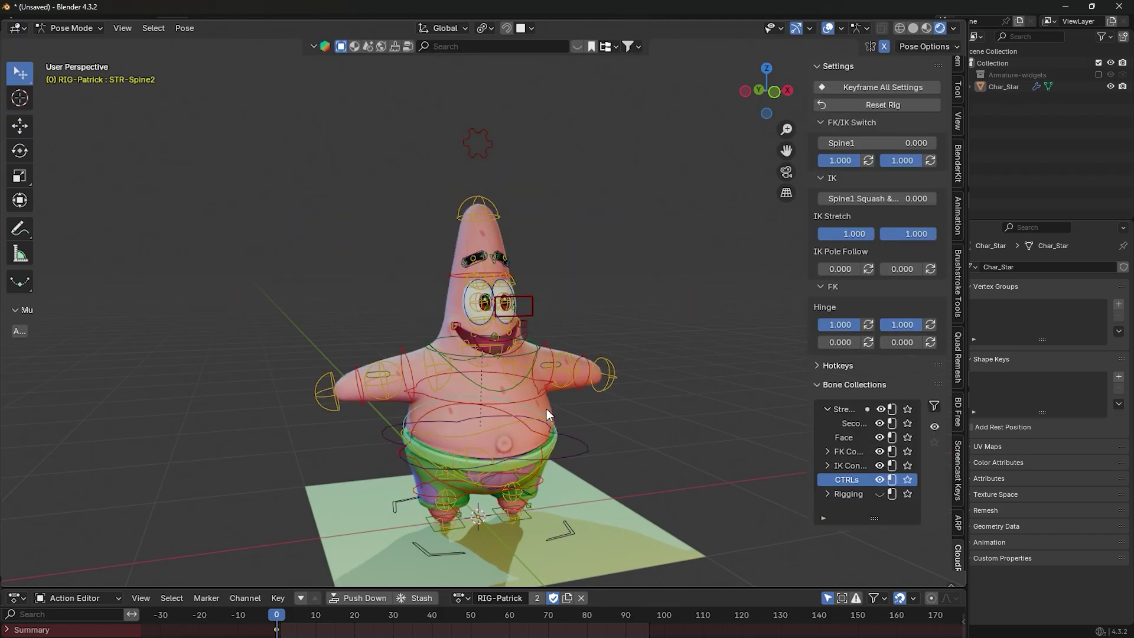
- Try moving the belly spine controls of the finished Patrick rig
mouse_move(547, 409)
left_mouse_down()
mouse_move(547, 425)
mouse_move(538, 410)
left_mouse_up()
middle_click_drag(538, 409, 479, 407)
left_click_drag(510, 393, 502, 363)
right_click(506, 413)
right_click(502, 363)
scroll(517, 376, "up", 3)
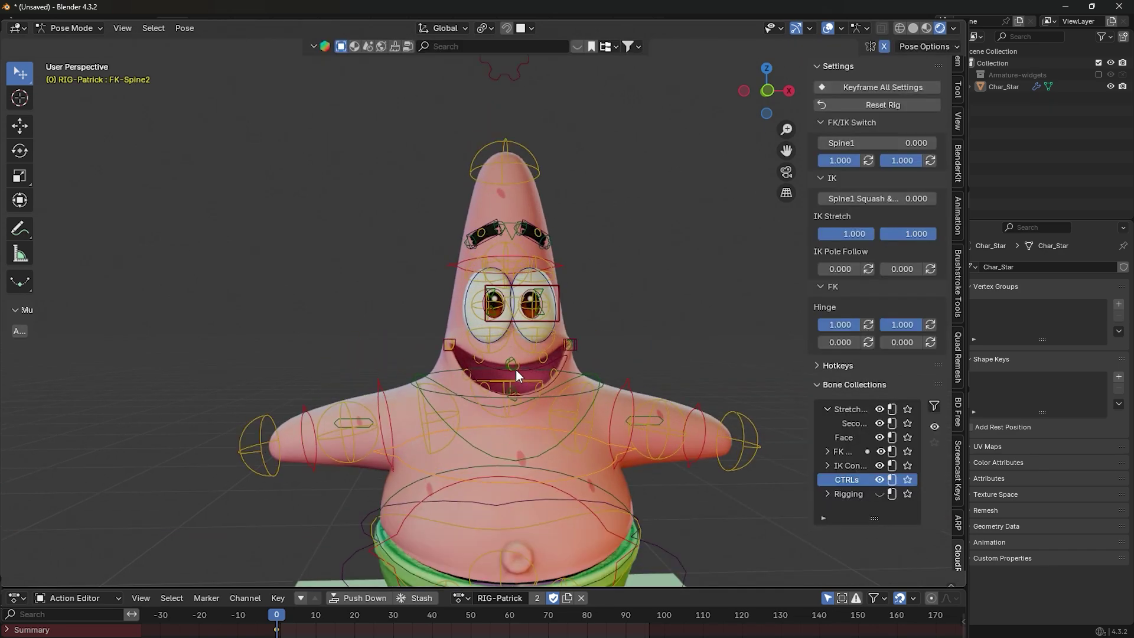
- Try moving the CTRL-Blink control and the eye controls on the finished rig's face
scroll(517, 376, "up", 3)
middle_click_drag(517, 376, 473, 408, "shift")
left_click_drag(472, 307, 486, 355)
right_click(486, 355)
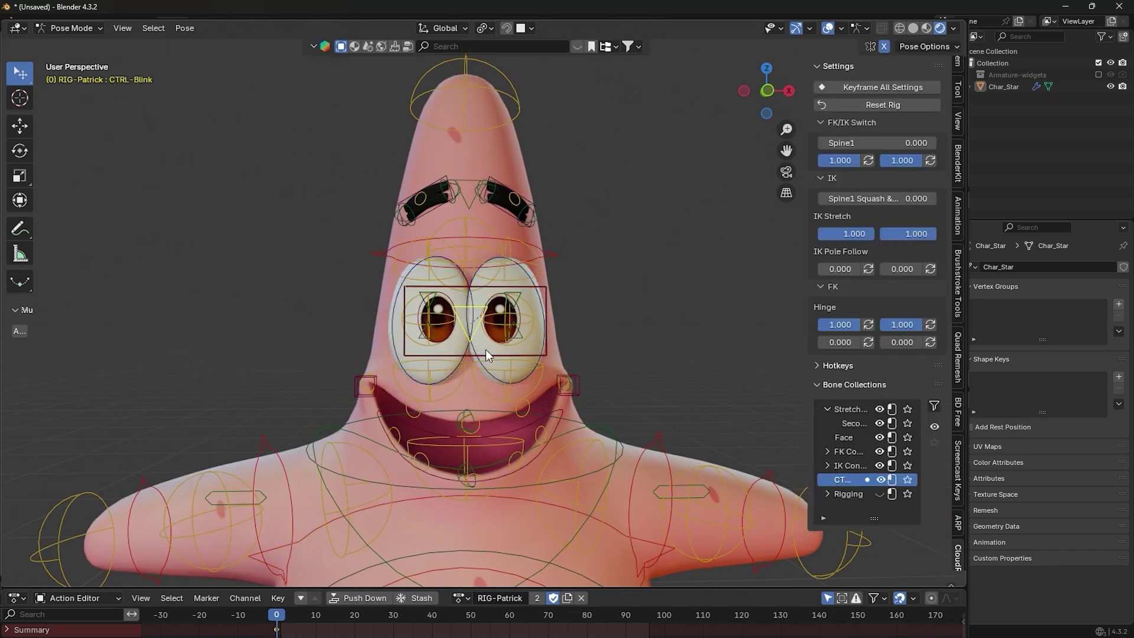
middle_click_drag(486, 351, 528, 350)
key("g")
right_click(532, 363)
right_click(526, 294)
left_click_drag(522, 299, 514, 266)
right_click(514, 266)
left_click_drag(524, 317, 524, 347)
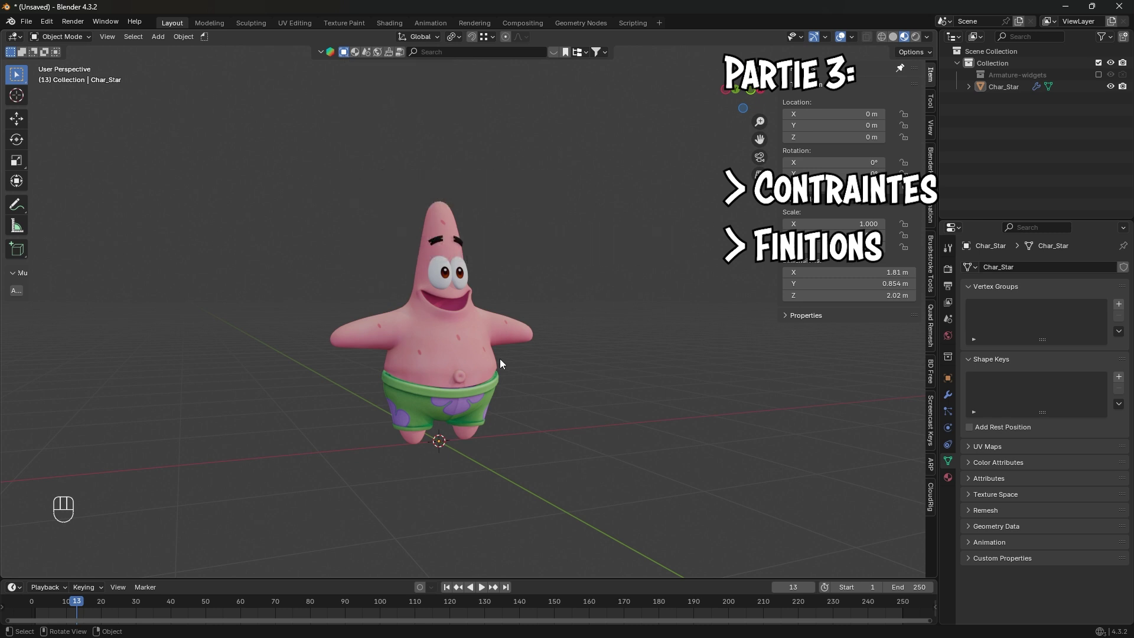
- Examine the Char_Star mesh topology in Edit Mode from several angles, and return to Object Mode
left_click(500, 359)
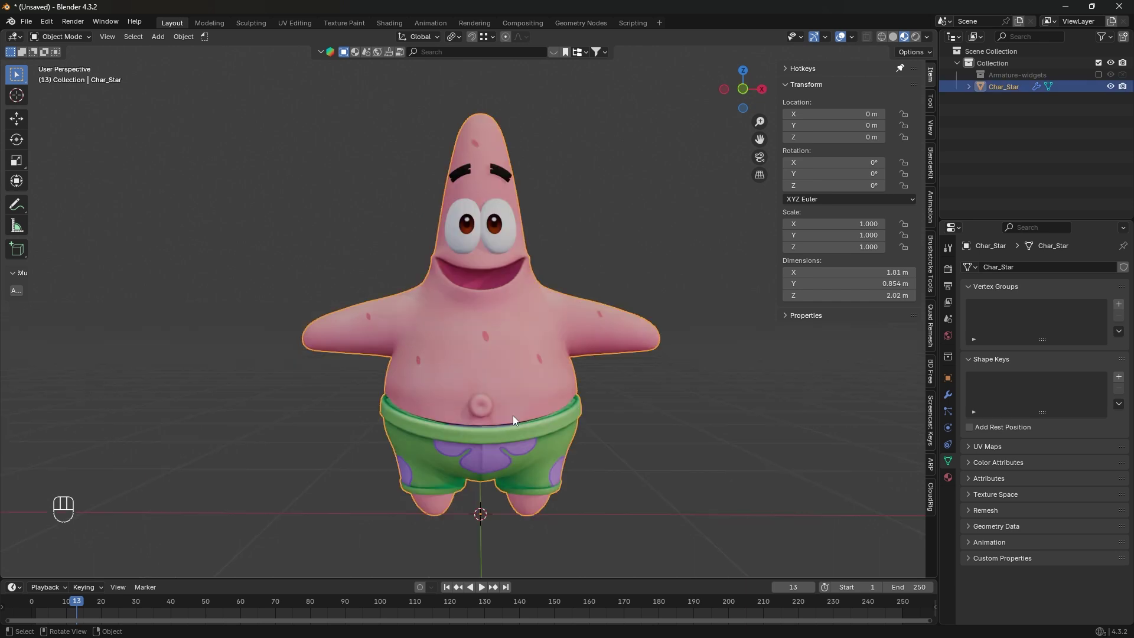
middle_click_drag(672, 298, 445, 420)
key("Tab")
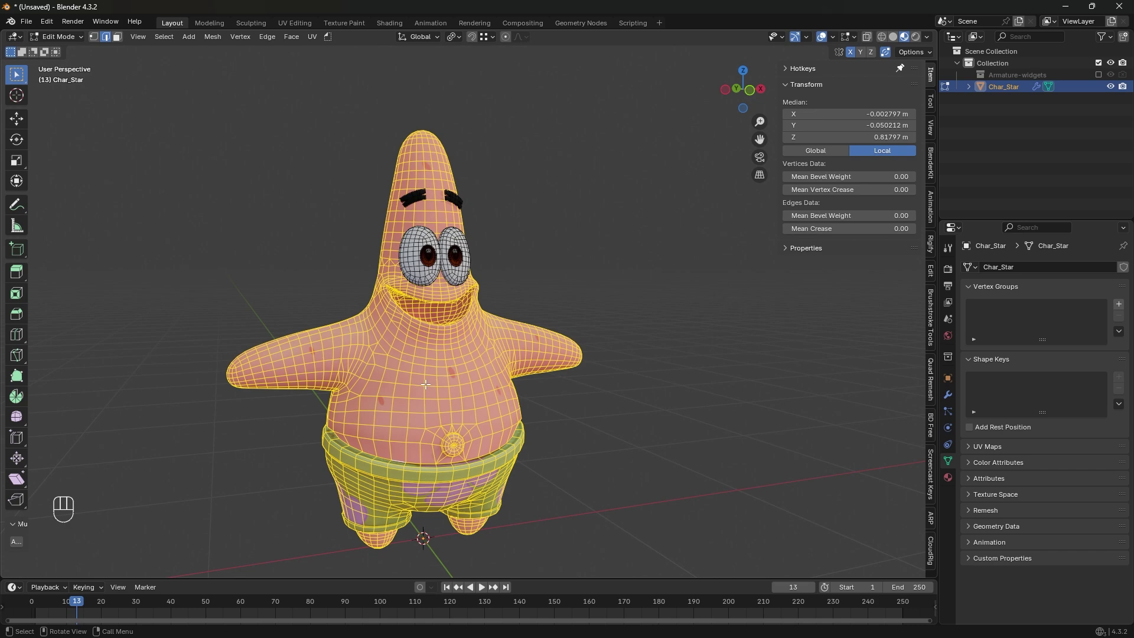
middle_click_drag(450, 173, 517, 359)
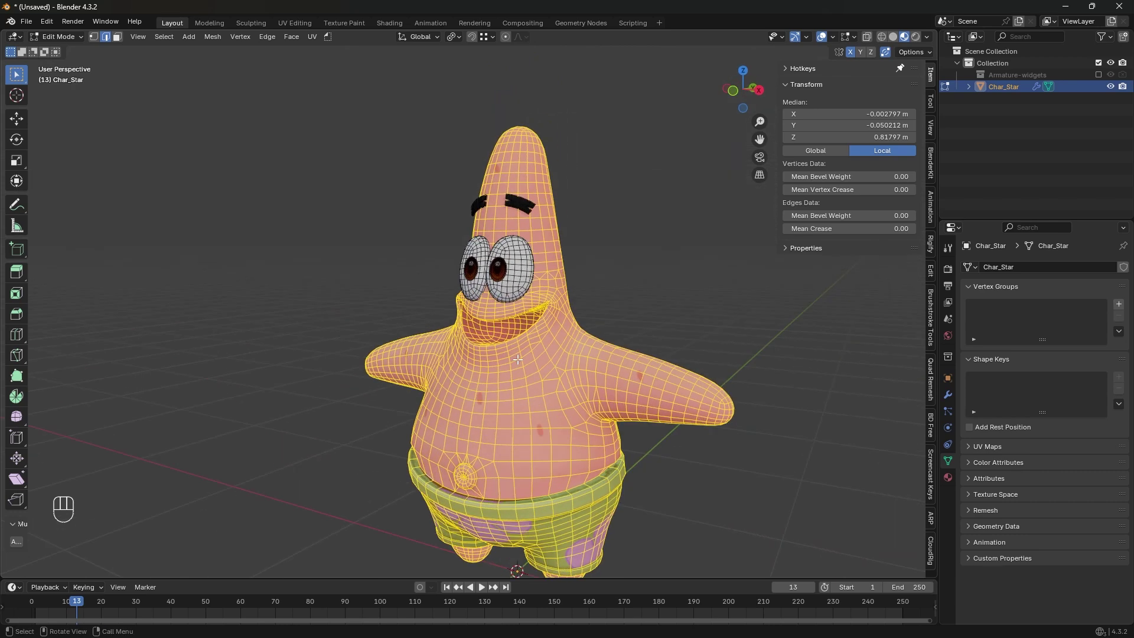
key("Tab")
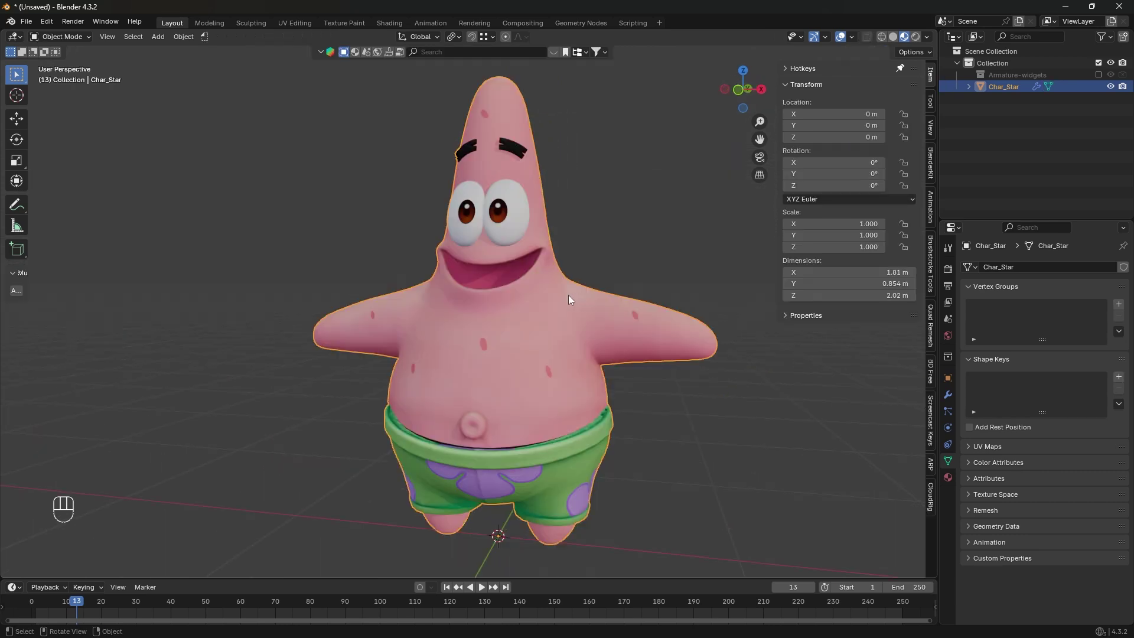
- Annotate the planned spine bones as four line segments from the hips to the head tip in the right orthographic view
left_click(760, 90)
scroll(230, 309, "down", 2)
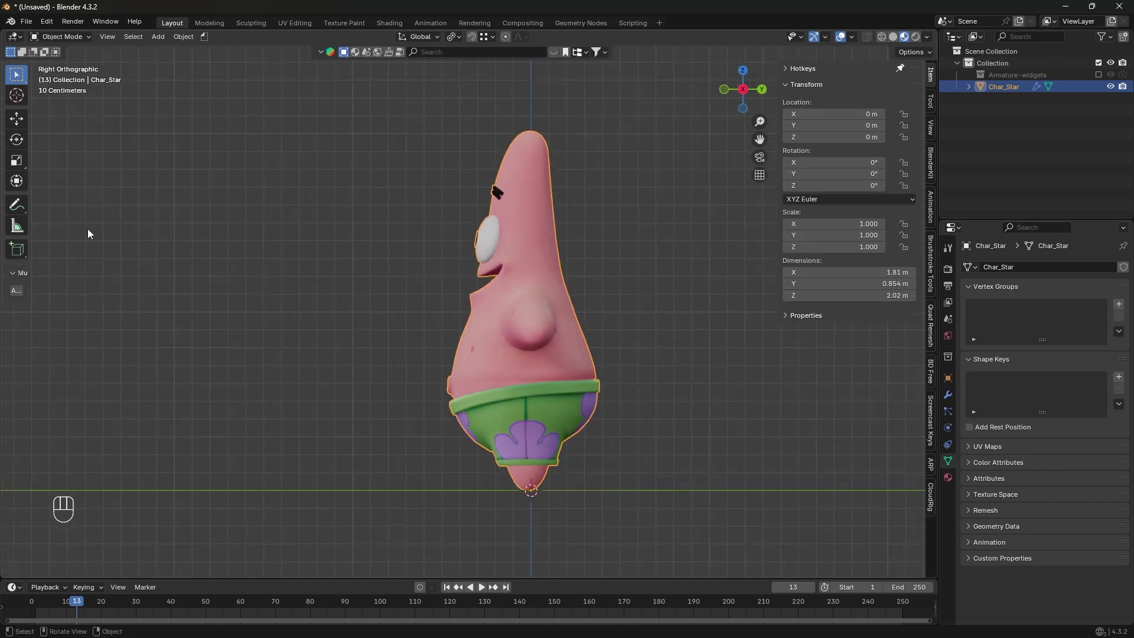
left_click(17, 204)
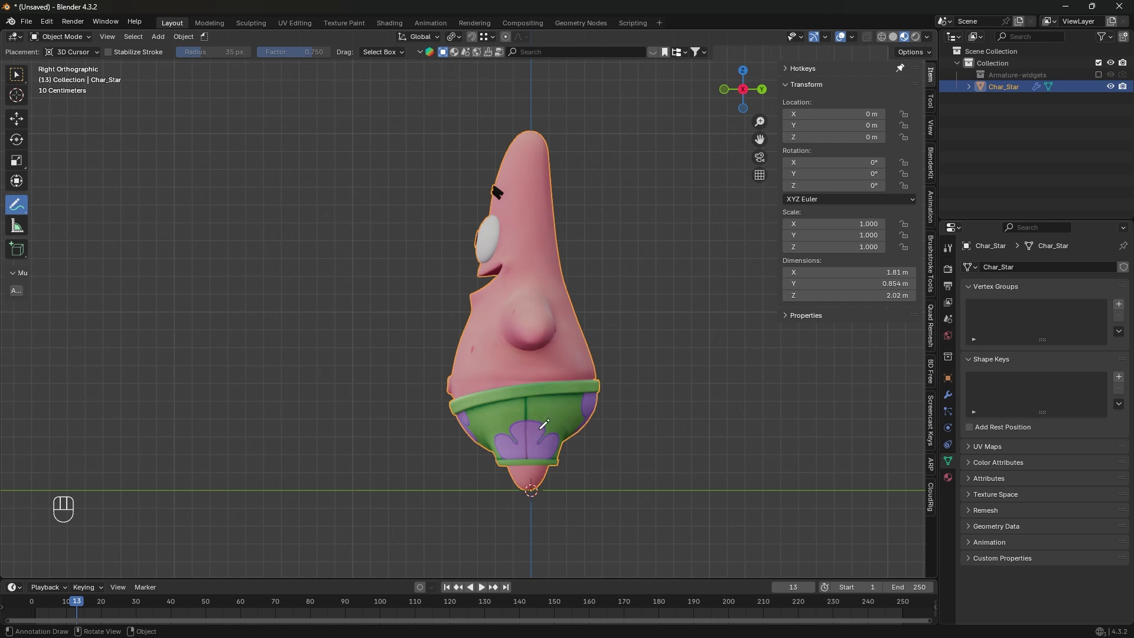
mouse_move(544, 424)
left_mouse_down()
mouse_move(518, 349)
mouse_move(518, 248)
left_mouse_up()
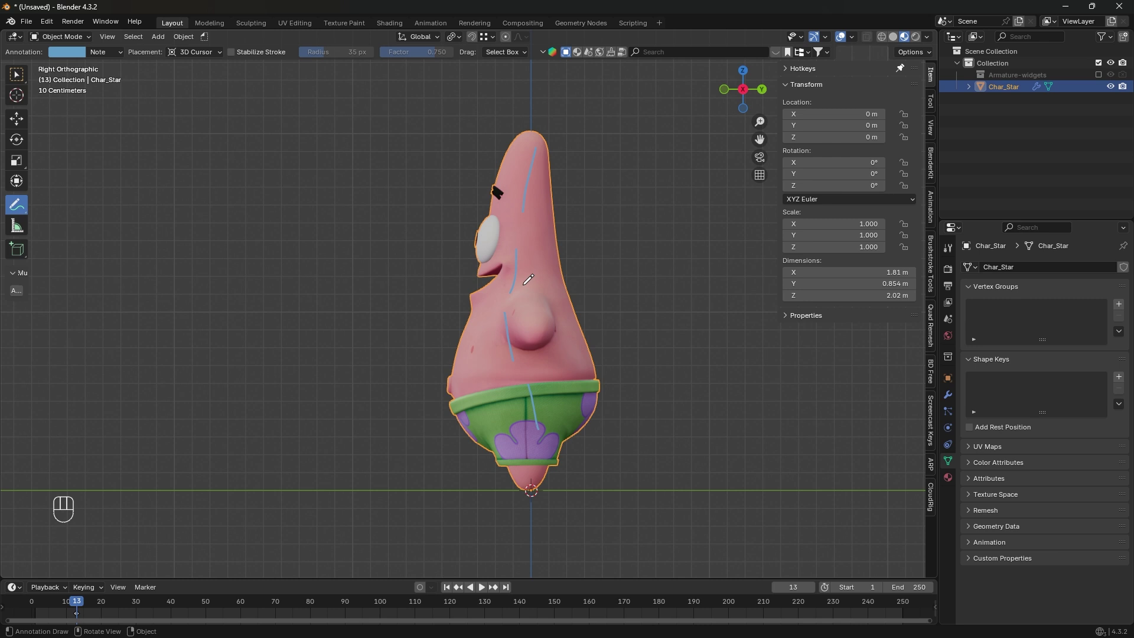
- Annotate arrows in front of, behind and above the character to illustrate how the spine can move and stretch
key("ctrl+z")
key("ctrl+z")
mouse_move(459, 118)
left_mouse_down()
mouse_move(447, 259)
mouse_move(482, 217)
left_mouse_up()
key("ctrl+z")
left_click_drag(440, 365, 353, 371)
mouse_move(370, 355)
left_mouse_down()
mouse_move(336, 370)
mouse_move(371, 349)
left_mouse_up()
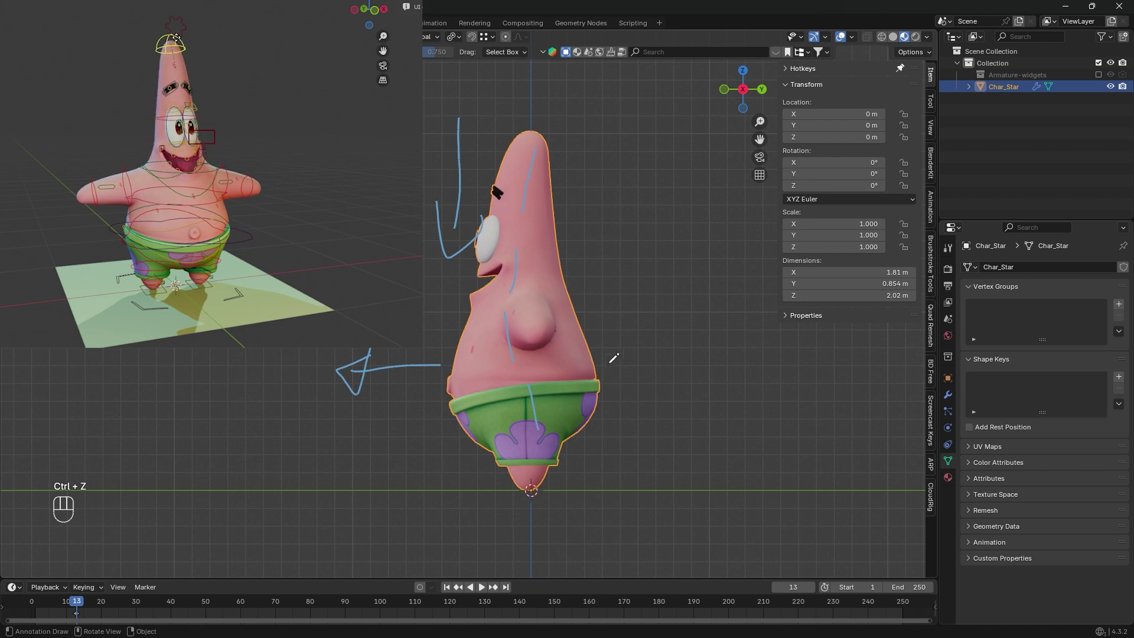
mouse_move(602, 369)
left_mouse_down()
mouse_move(657, 374)
mouse_move(667, 399)
left_mouse_up()
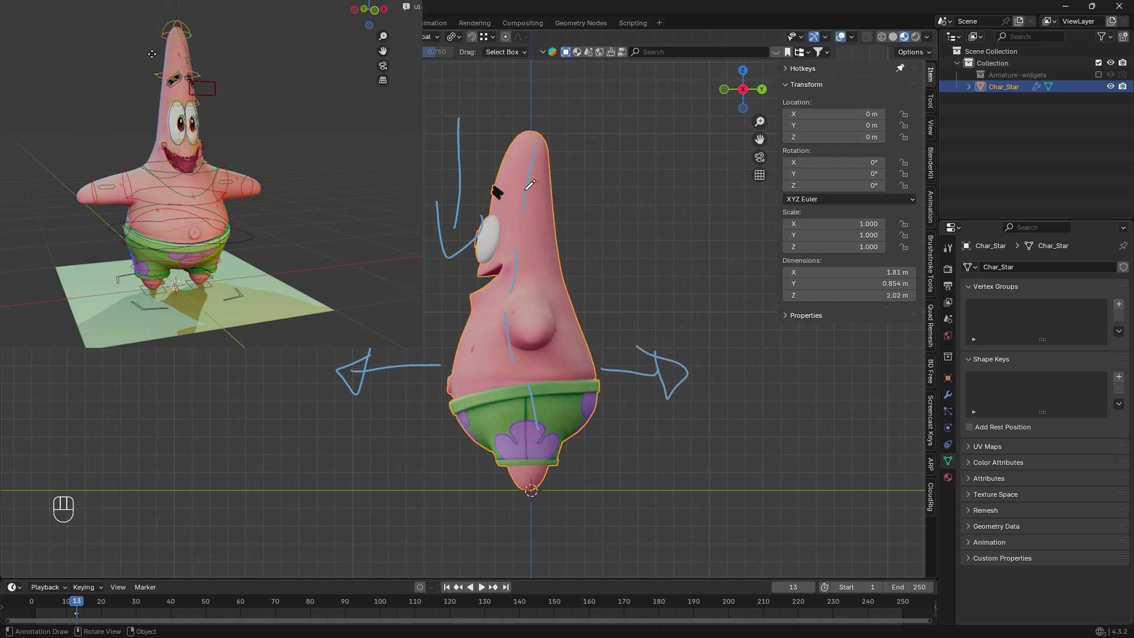
mouse_move(512, 135)
left_mouse_down()
mouse_move(505, 39)
mouse_move(513, 80)
left_mouse_up()
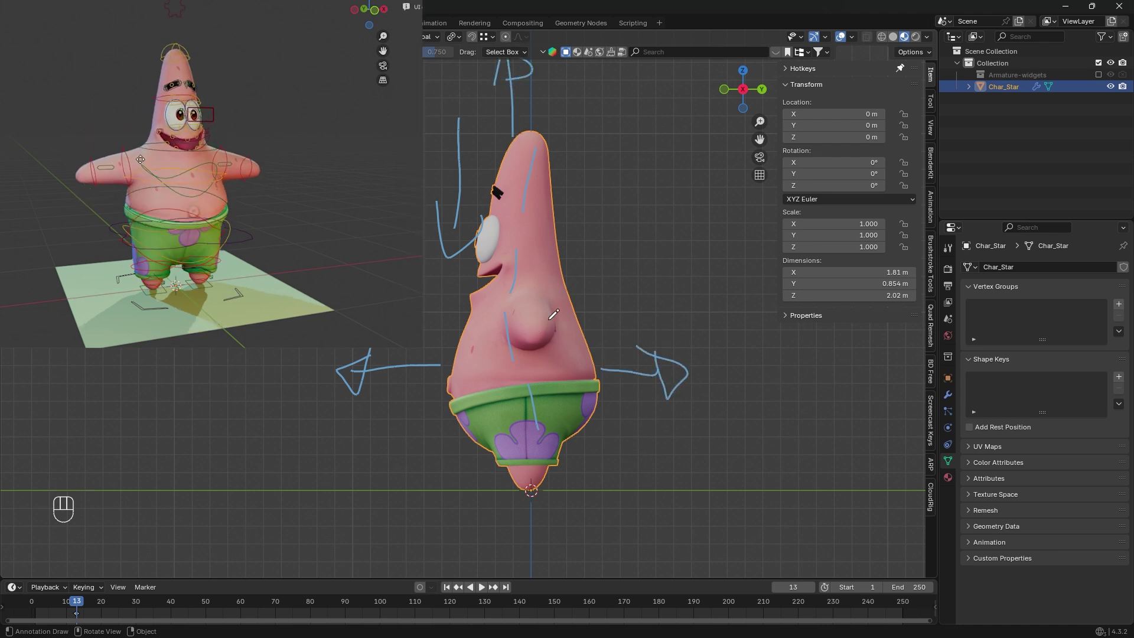
- Undo the direction arrow annotations around the character, keeping the spine segments
key("ctrl+z")
key("ctrl+z")
key("ctrl+z")
key("ctrl+z")
key("ctrl+z")
key("ctrl+z")
key("ctrl+z")
key("ctrl+z")
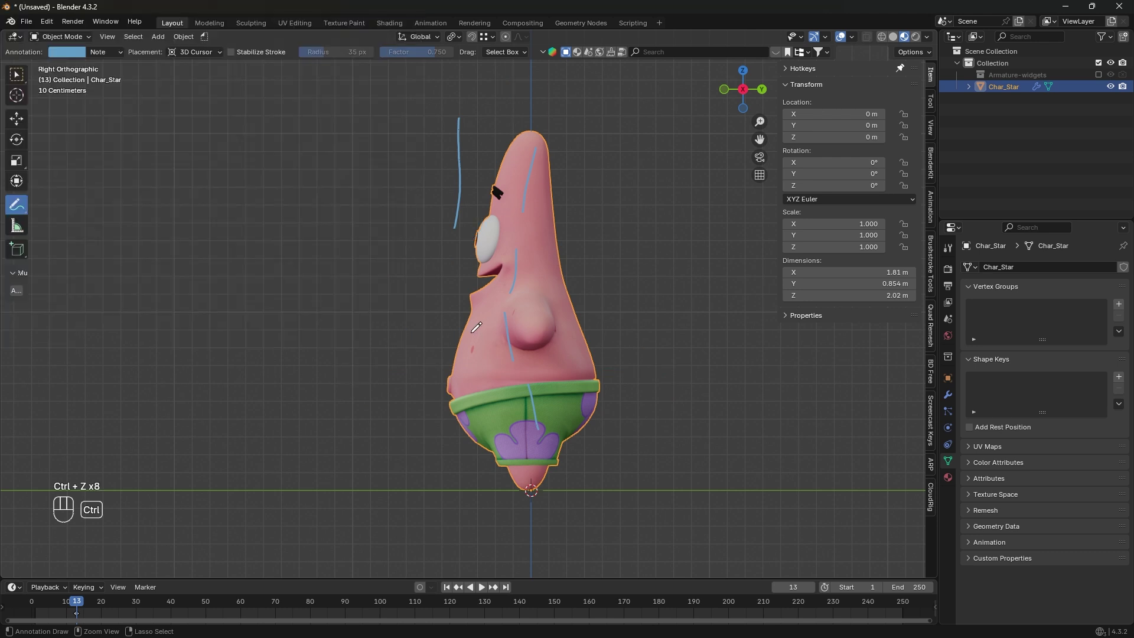
key("ctrl+z")
- Annotate the planned arm bones as two line segments along one arm, seen from behind
mouse_move(477, 327)
middle_mouse_down()
mouse_move(573, 319)
mouse_move(629, 355)
mouse_move(680, 420)
mouse_move(566, 403)
middle_mouse_up()
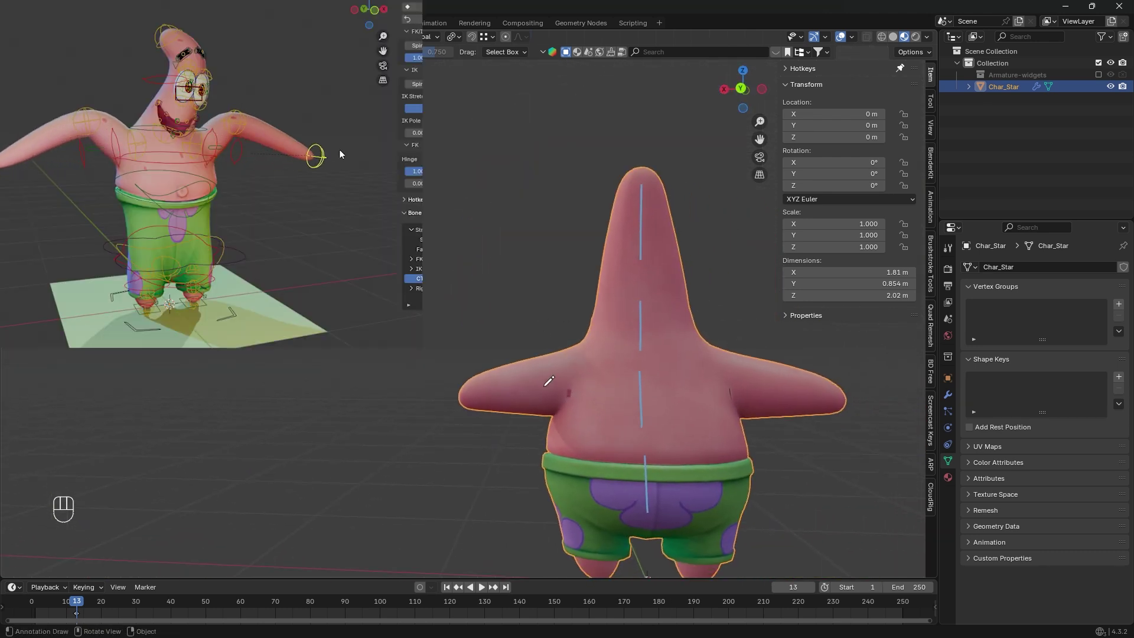
left_click_drag(562, 388, 453, 388)
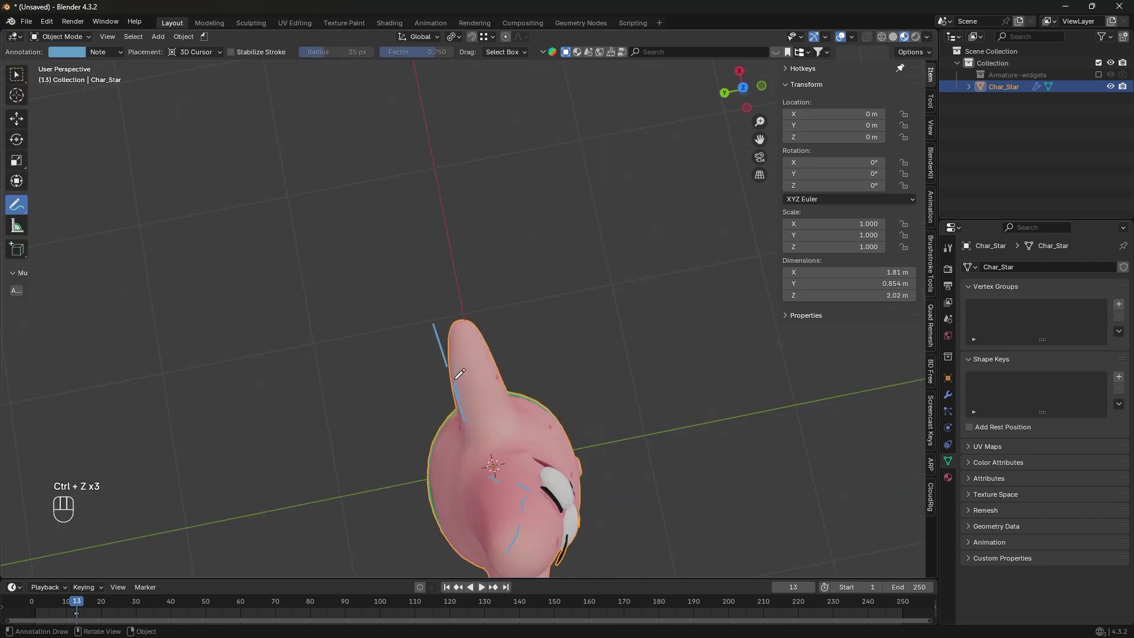
key("ctrl+z")
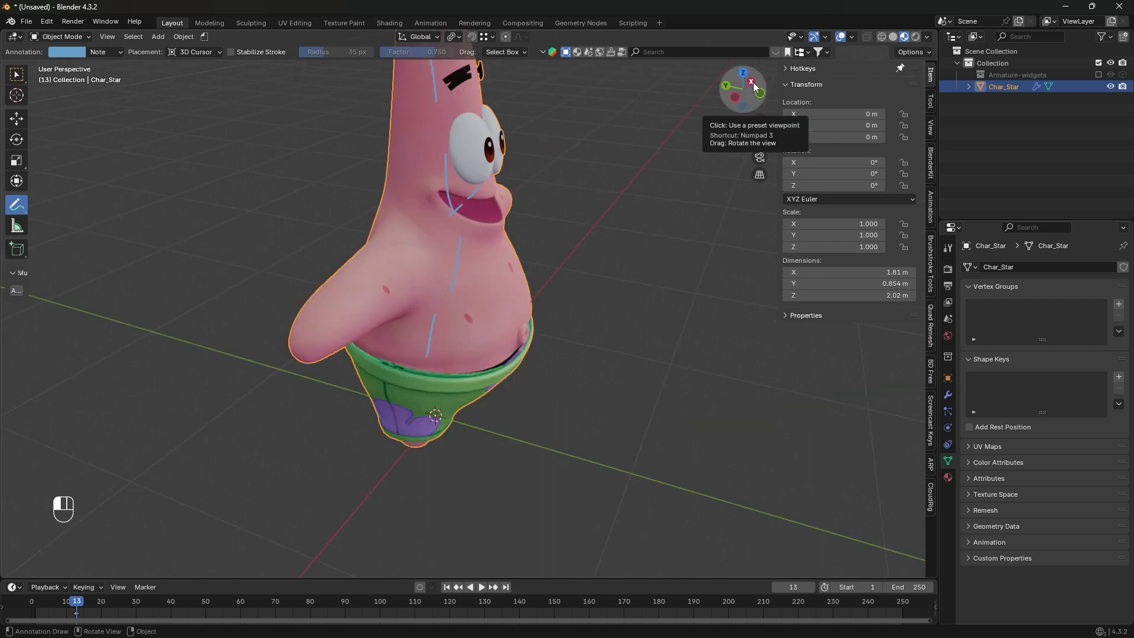
- Annotate the planned leg bones from the shorts down to the foot in the right orthographic view
left_click(746, 90)
middle_click_drag(549, 443, 513, 265, "shift")
scroll(513, 265, "up", 3)
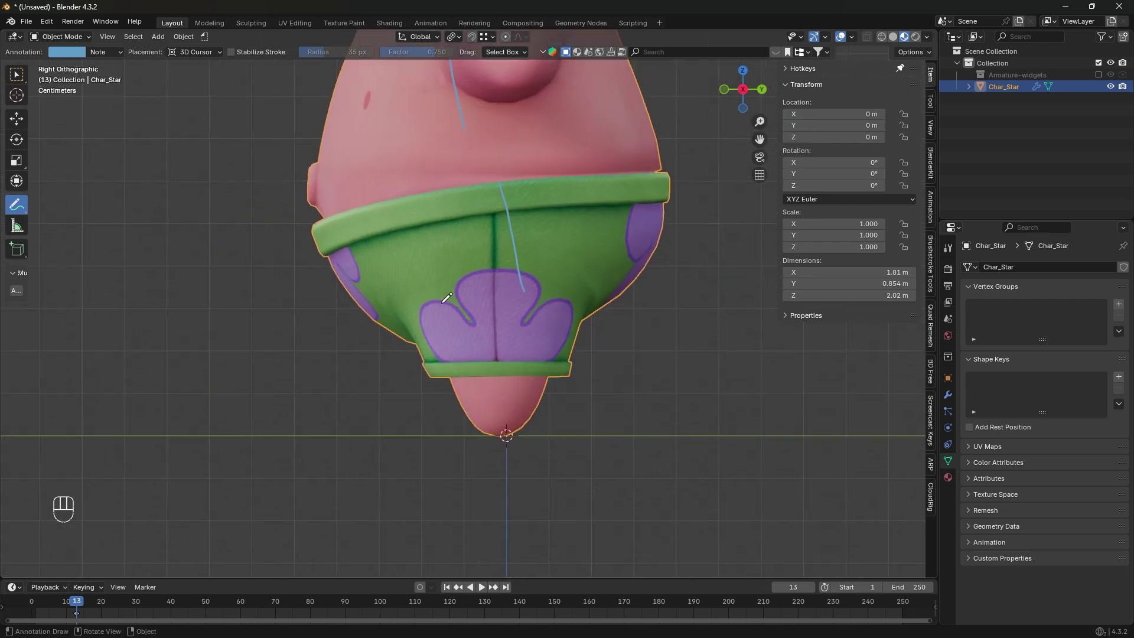
left_click_drag(489, 296, 508, 423)
mouse_move(422, 322)
middle_mouse_down()
mouse_move(464, 349)
mouse_move(361, 311)
middle_mouse_up()
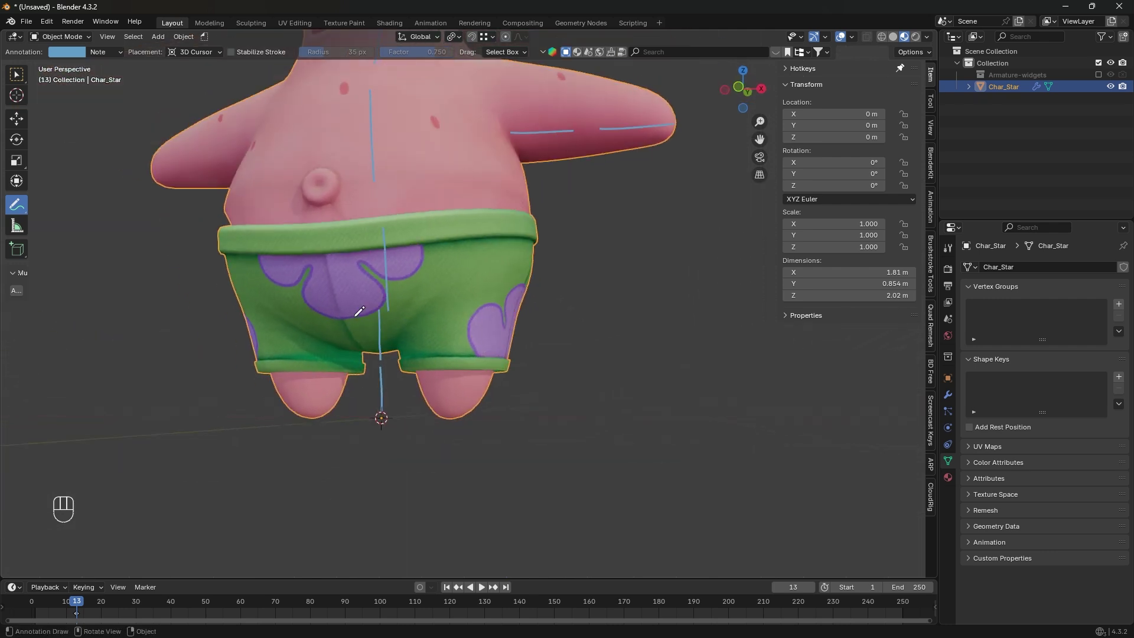
mouse_move(409, 335)
left_mouse_down()
mouse_move(437, 307)
mouse_move(527, 270)
left_mouse_up()
key("ctrl")
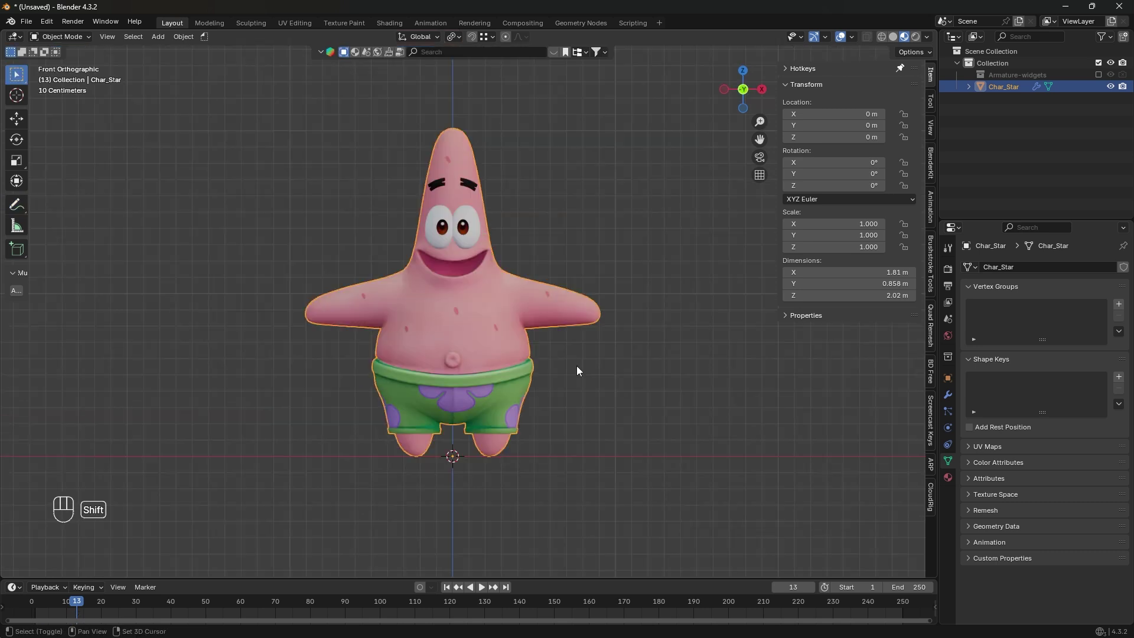
- Add a single-bone armature at the world origin
key("shift+a")
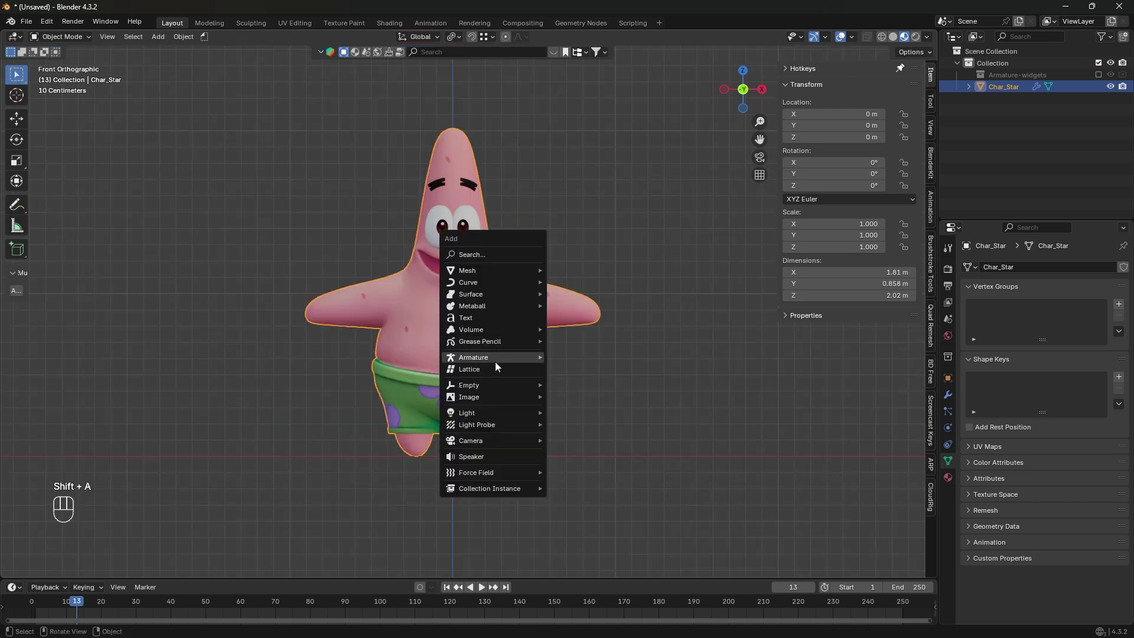
mouse_move(502, 359)
left_click(580, 355)
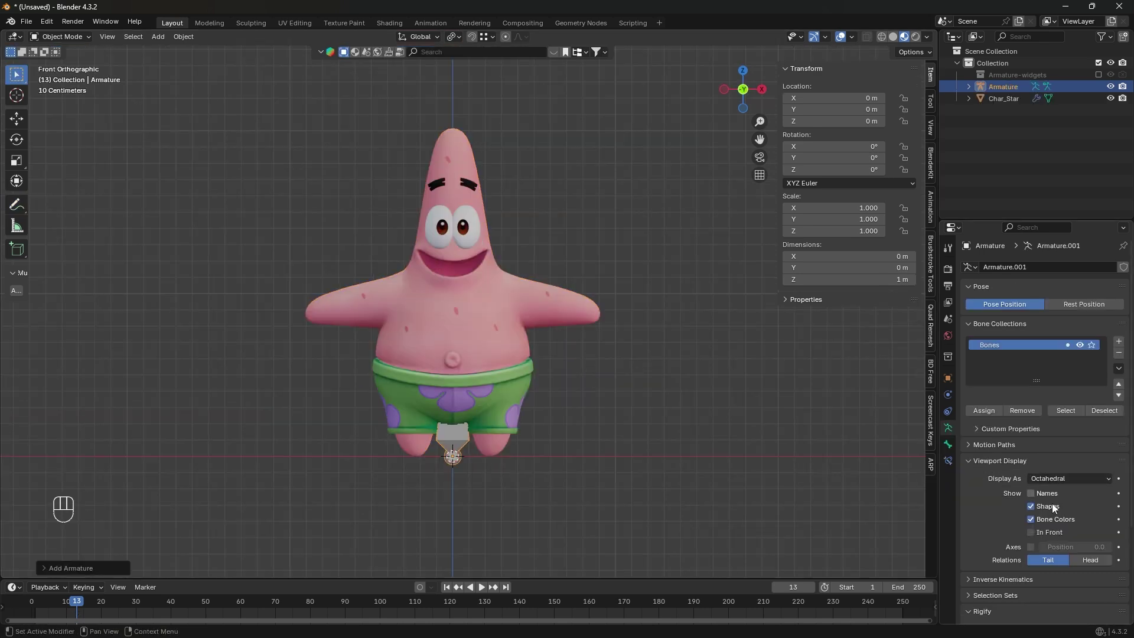
- Make the armature draw in front of the mesh and display its bones as B-Bone
left_click(1040, 533)
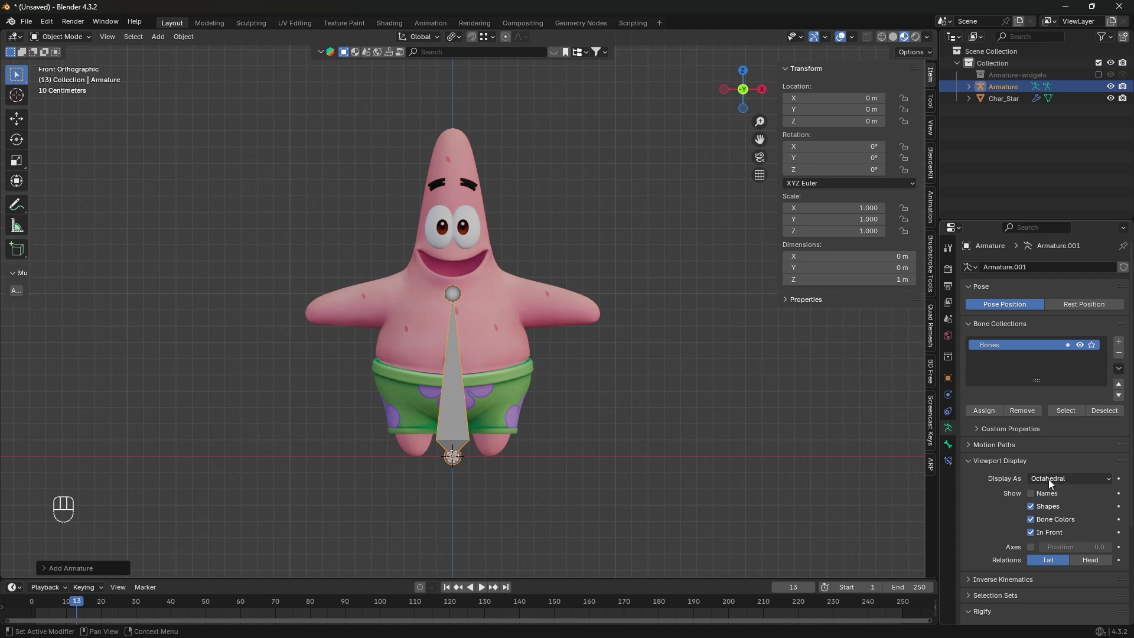
left_click(1048, 480)
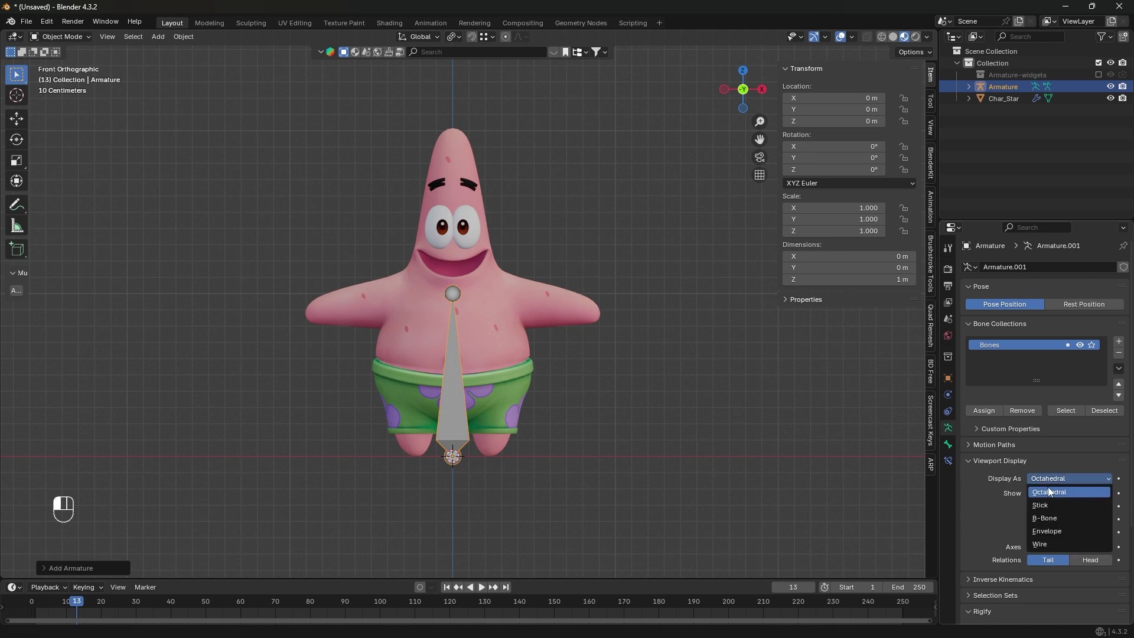
left_click(1037, 515)
- Enable CloudRig for the new armature
scroll(979, 568, "down", 5)
left_click(976, 579)
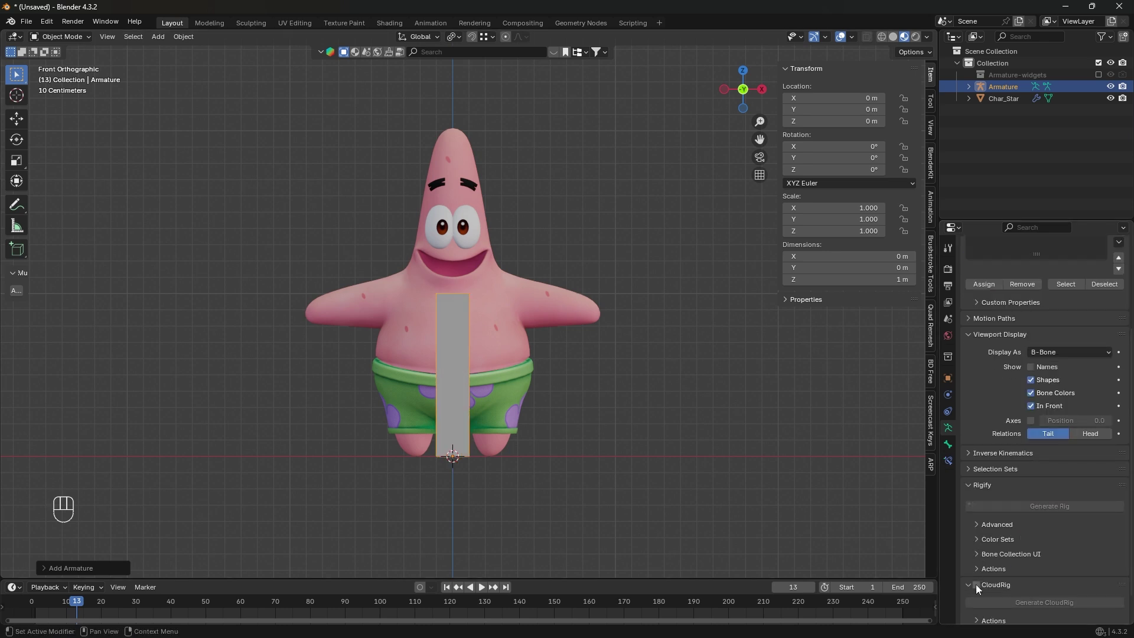
left_click(972, 583)
- Enter Edit Mode on the armature and rename its bone Spine1 in the right orthographic view
key("Tab")
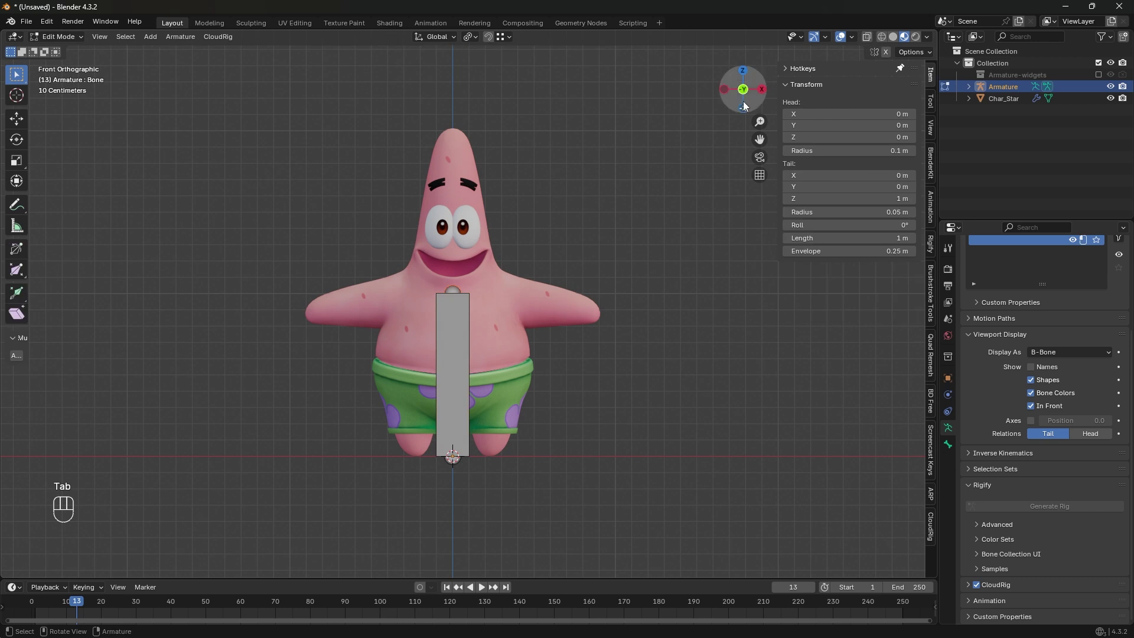
left_click(762, 90)
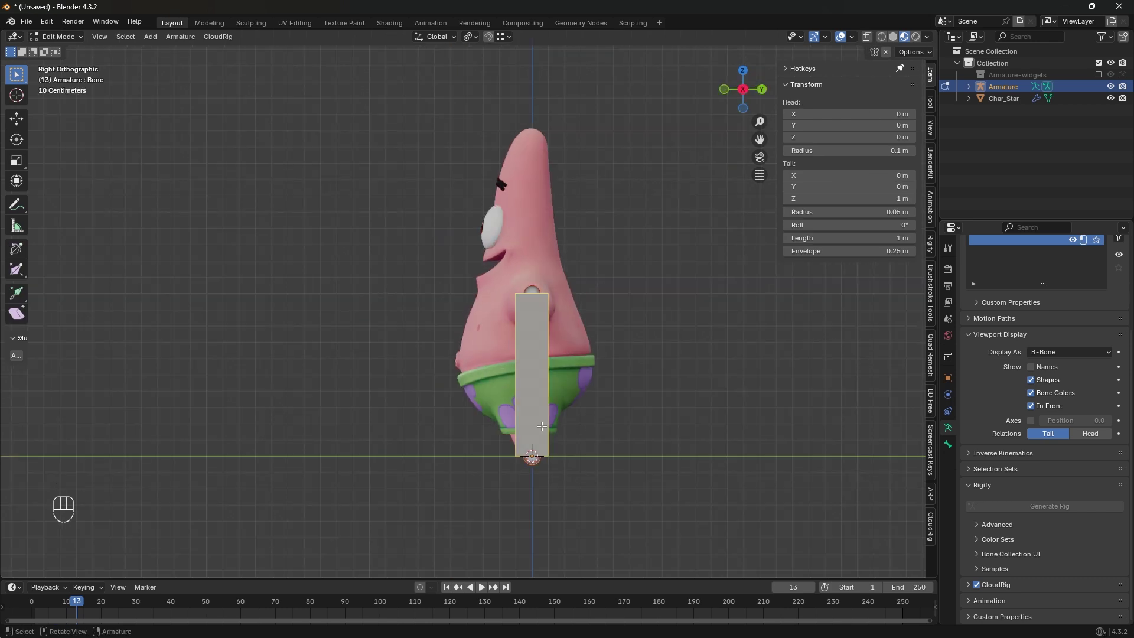
key("F2")
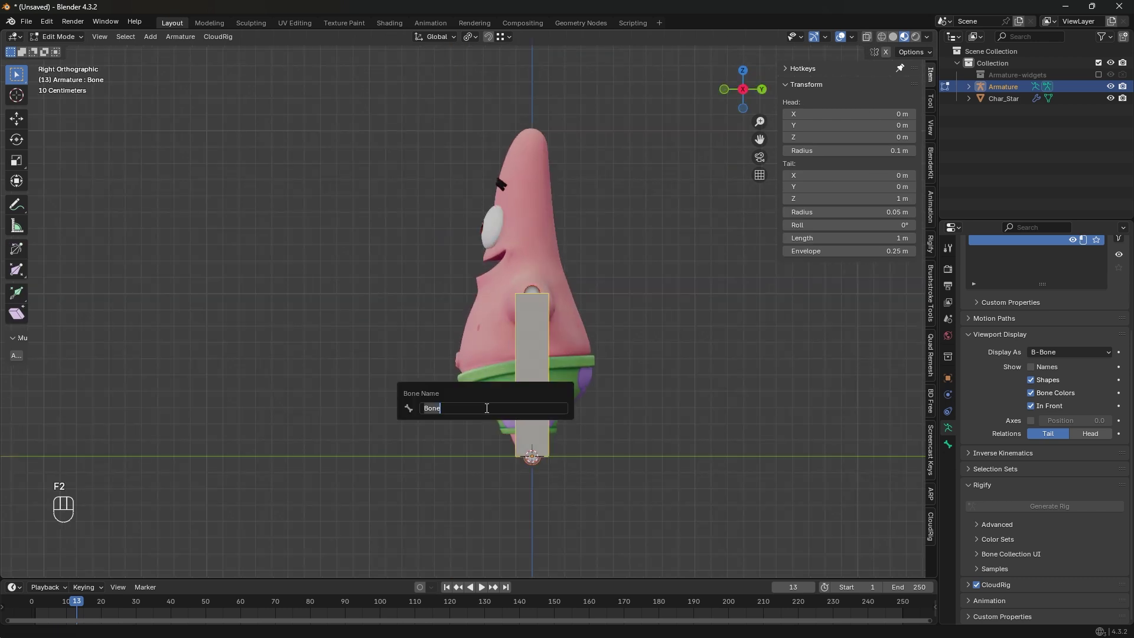
type("Spine1")
key("Return")
- Position the Spine1 bone inside the hips by moving its head and tail, tilting it forward at about 0.28 m long
key("g")
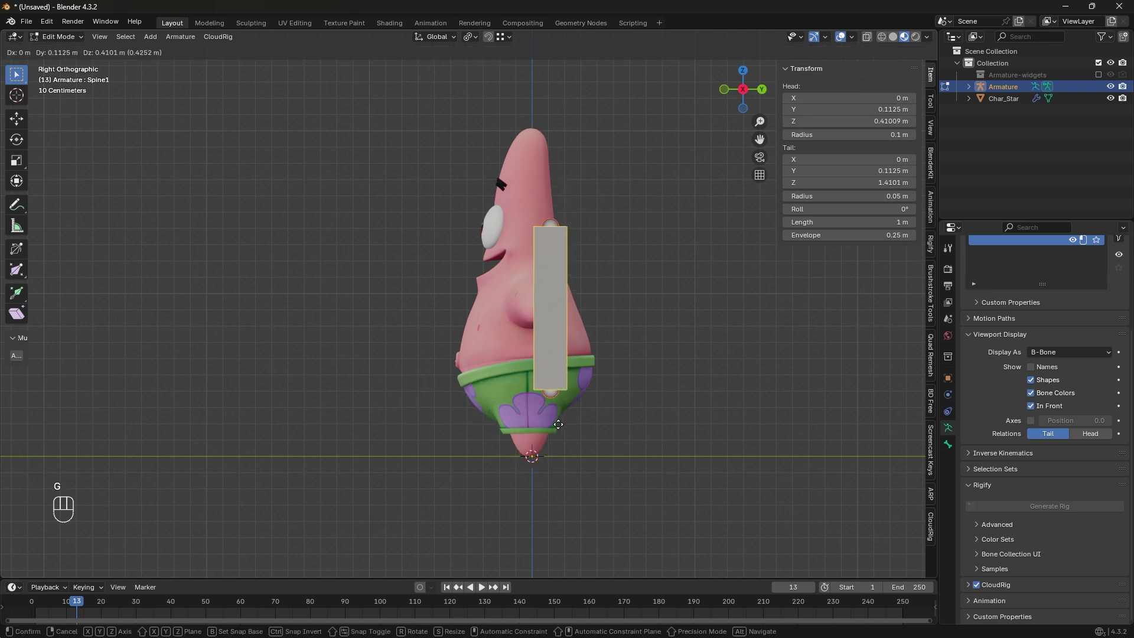
left_click(548, 158)
left_click_drag(525, 182, 620, 248)
key("g")
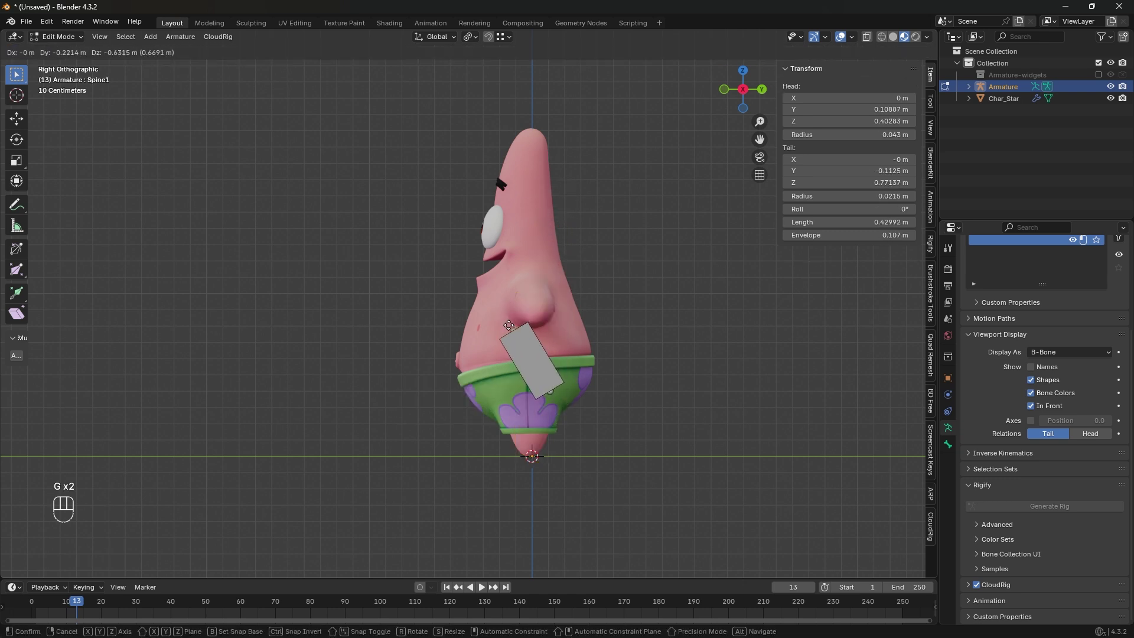
left_click(501, 310)
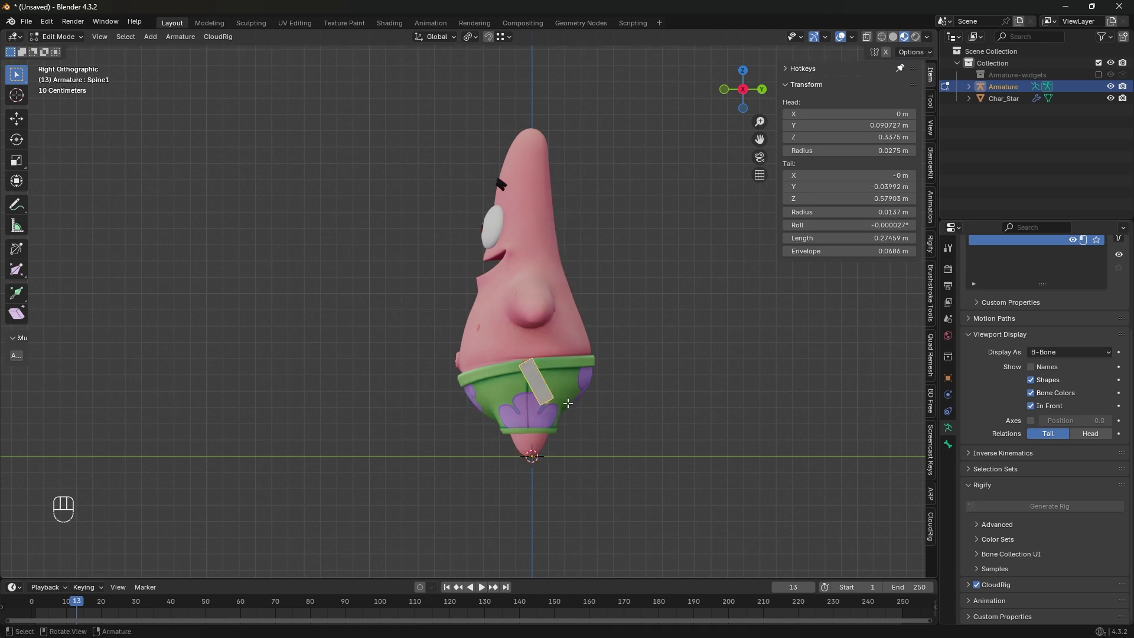
left_click_drag(495, 347, 532, 380)
left_click(552, 400)
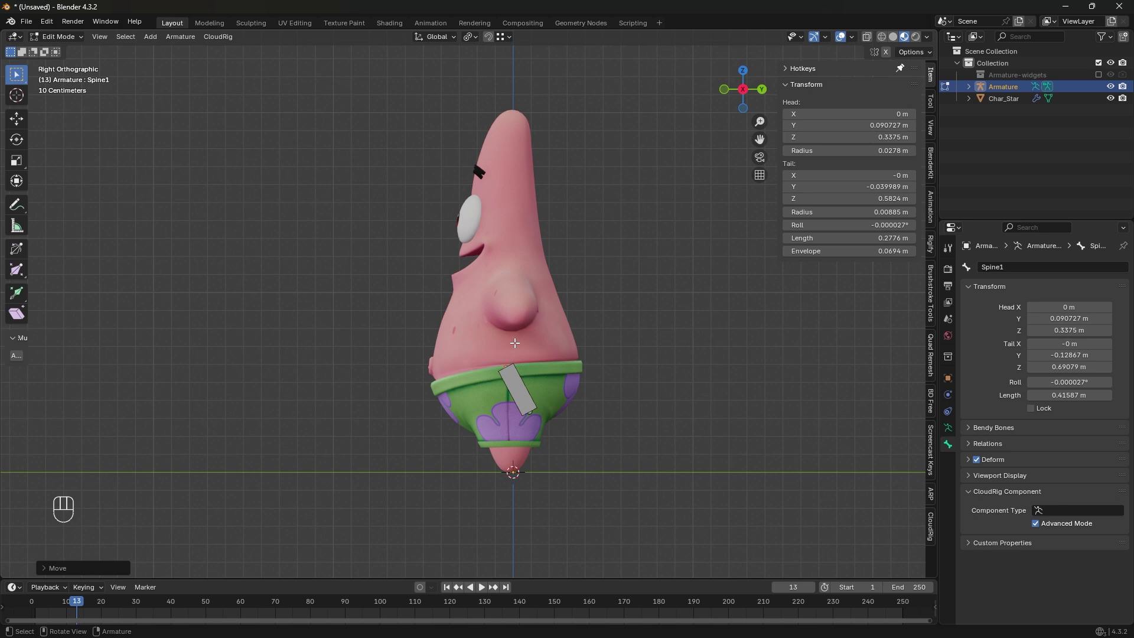
key("ctrl+z")
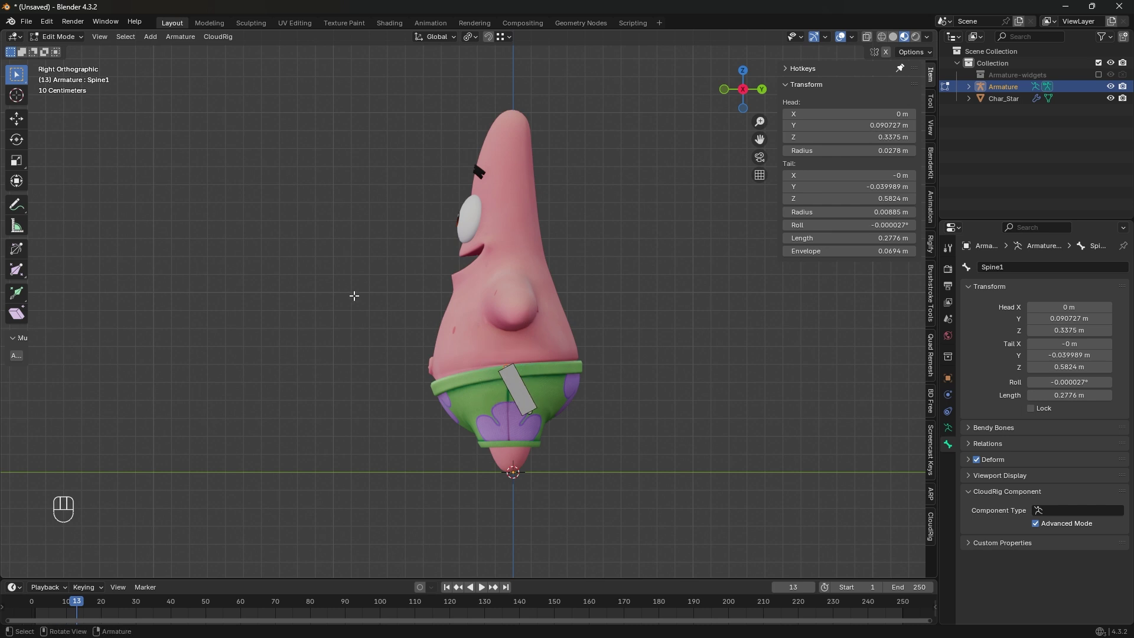
- Add the Cloud Human metarig beside the character and trace its spine chain with annotation strokes in Edit Mode
left_click(58, 37)
left_click(58, 47)
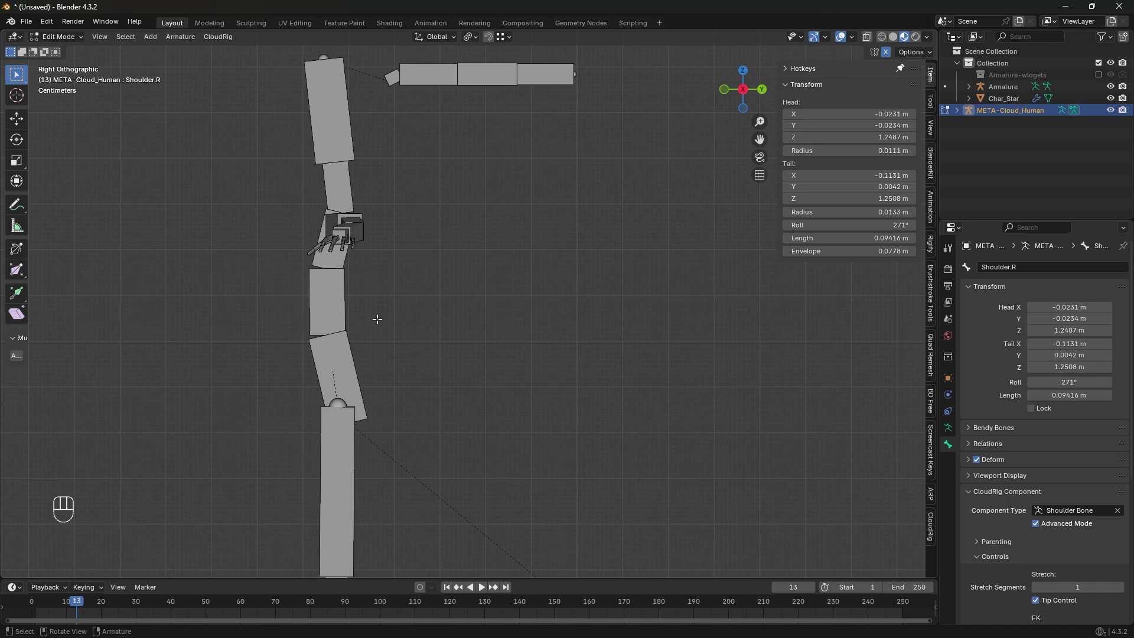
left_click_drag(335, 338, 349, 406)
left_click_drag(326, 270, 333, 329)
left_click_drag(326, 273, 342, 208)
scroll(278, 301, "down", 2)
middle_click_drag(349, 387, 695, 305, "shift")
middle_click_drag(322, 145, 346, 251, "shift")
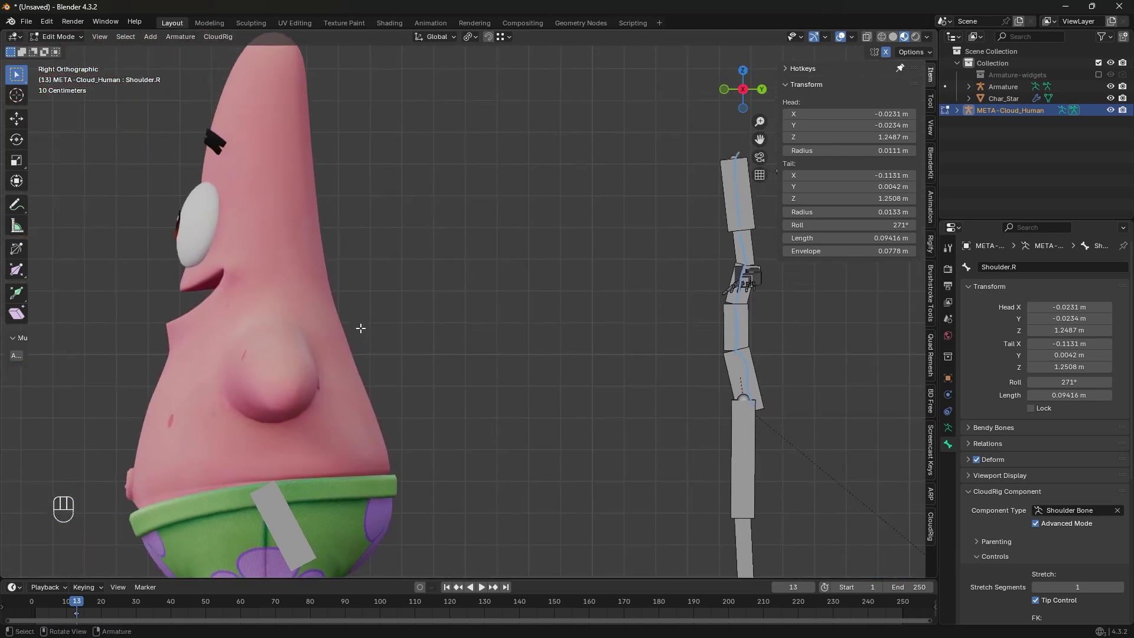
scroll(360, 327, "down", 1)
middle_click_drag(365, 490, 342, 393, "shift")
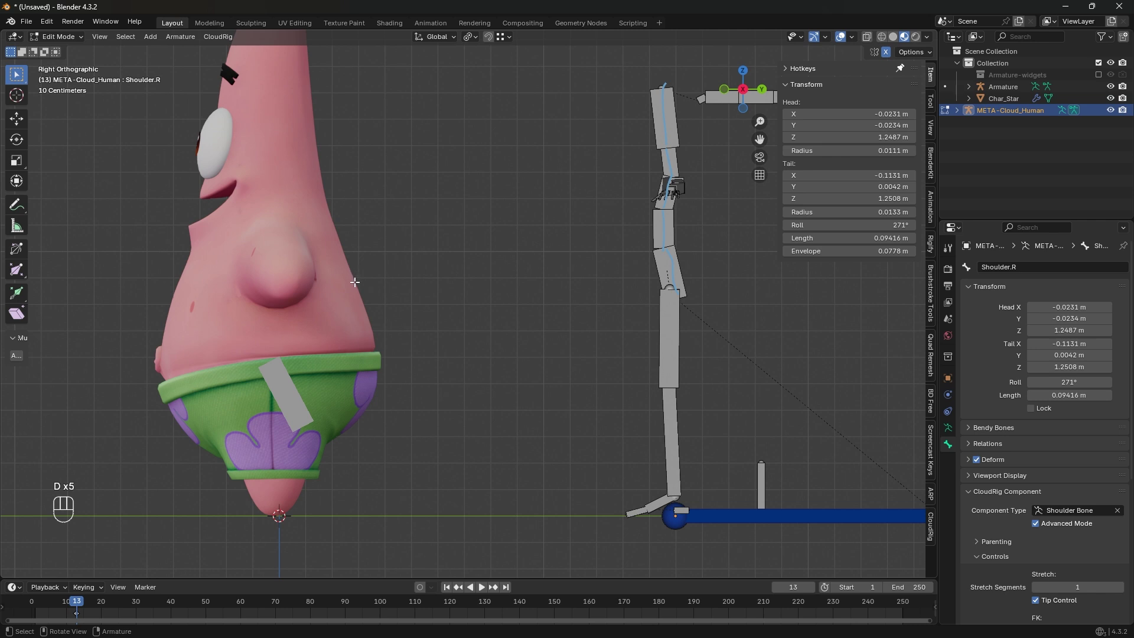
- Undo strokes on the metarig and annotate the planned spine line on the character from the hips through the chest to the head tip
mouse_move(354, 282)
left_mouse_down()
mouse_move(370, 302)
mouse_move(370, 386)
left_mouse_up()
mouse_move(244, 402)
left_mouse_down()
mouse_move(275, 394)
mouse_move(298, 412)
left_mouse_up()
key("ctrl+z")
key("ctrl+z")
key("ctrl+z")
left_click_drag(263, 342, 262, 217)
middle_click_drag(261, 214, 294, 363, "shift")
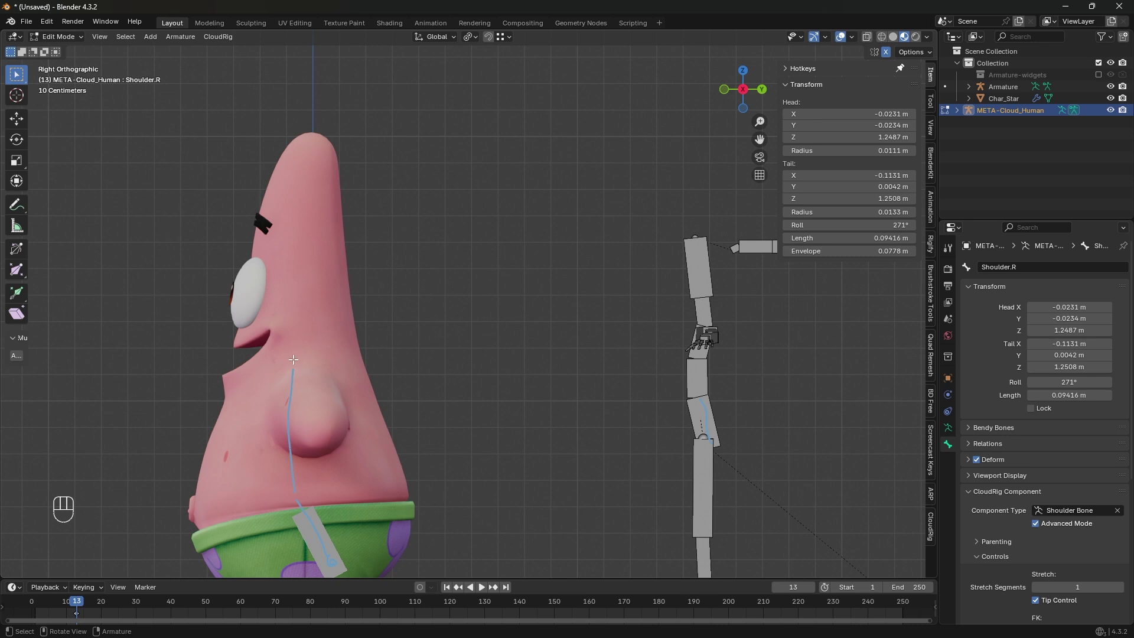
key("d")
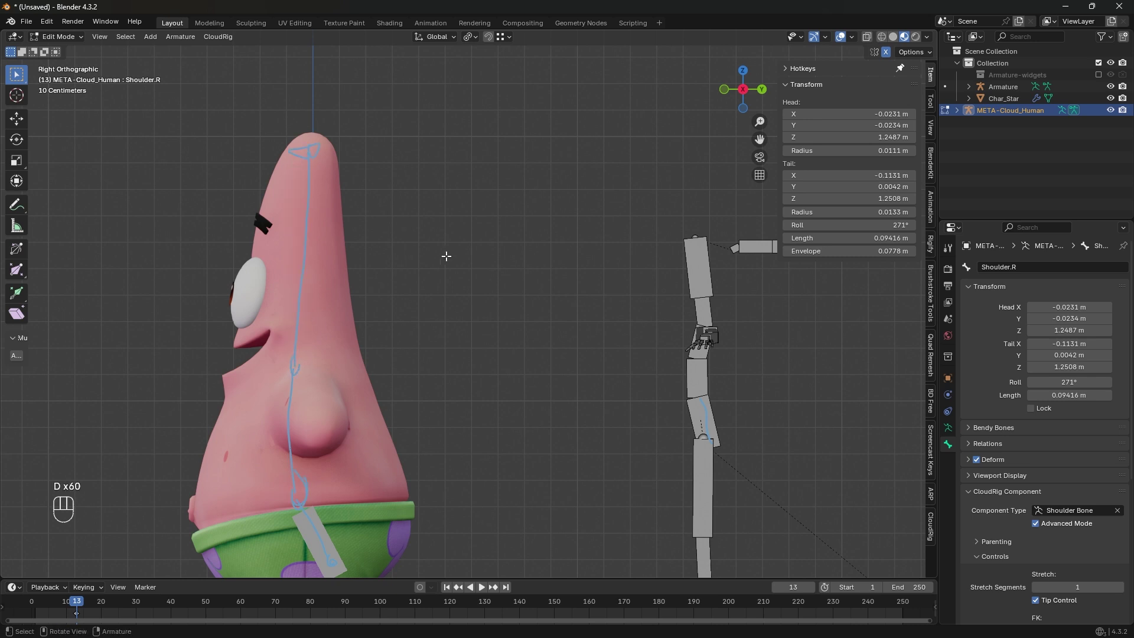
scroll(300, 403, "down", 1)
middle_click_drag(298, 404, 305, 320, "shift")
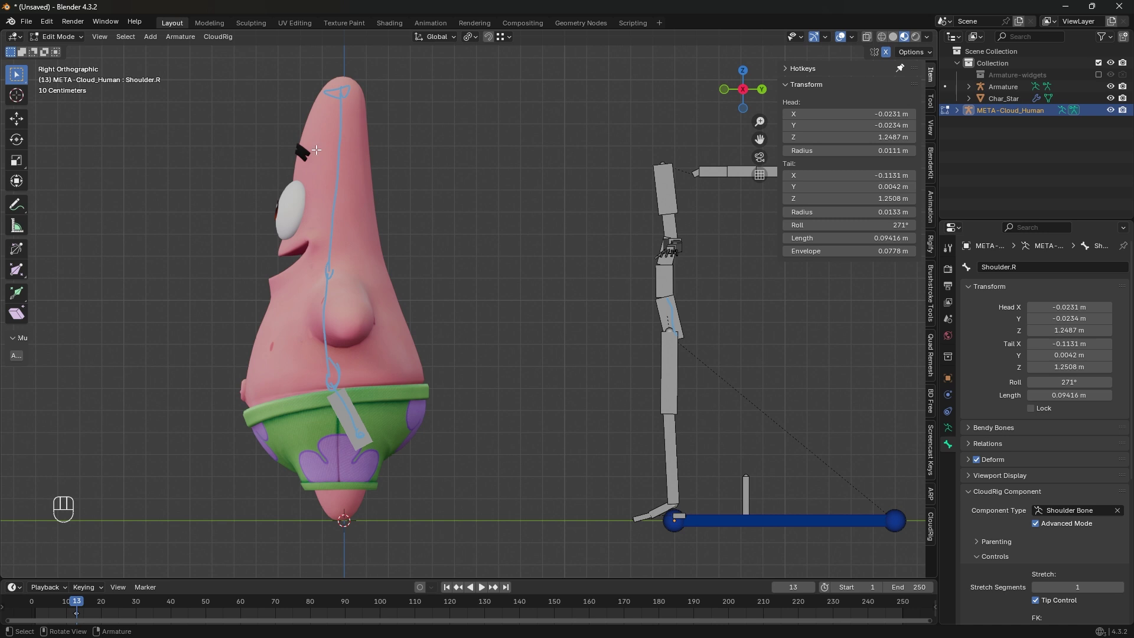
- Raise Spine1 to the waistband and extrude two bones from its tail, one to mouth level and one to the head's tip
key("g")
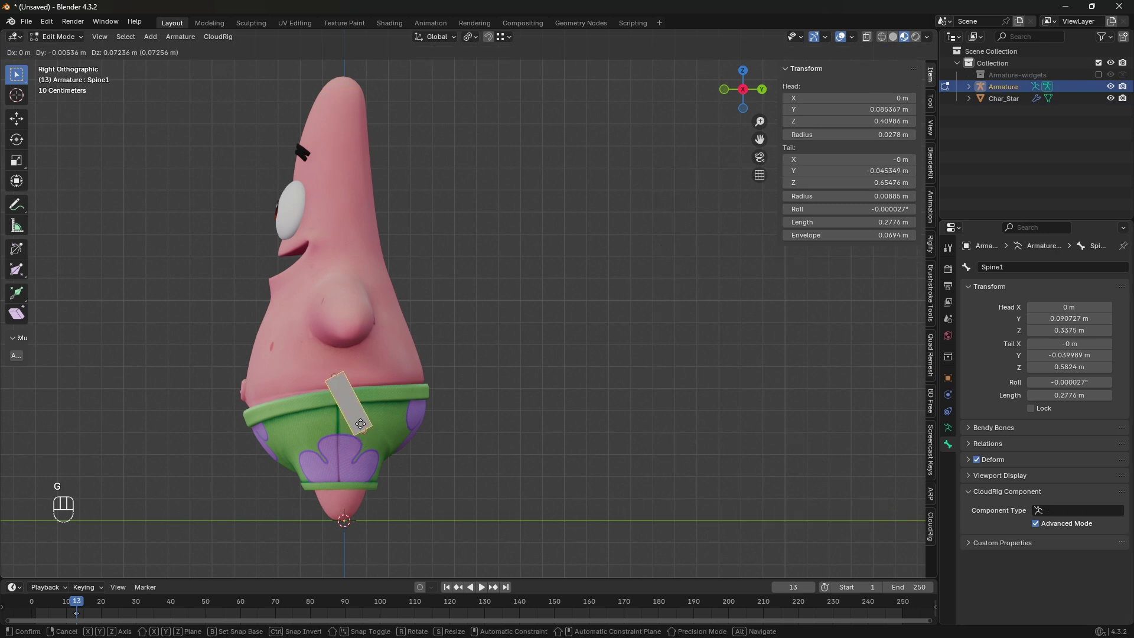
left_click(365, 426)
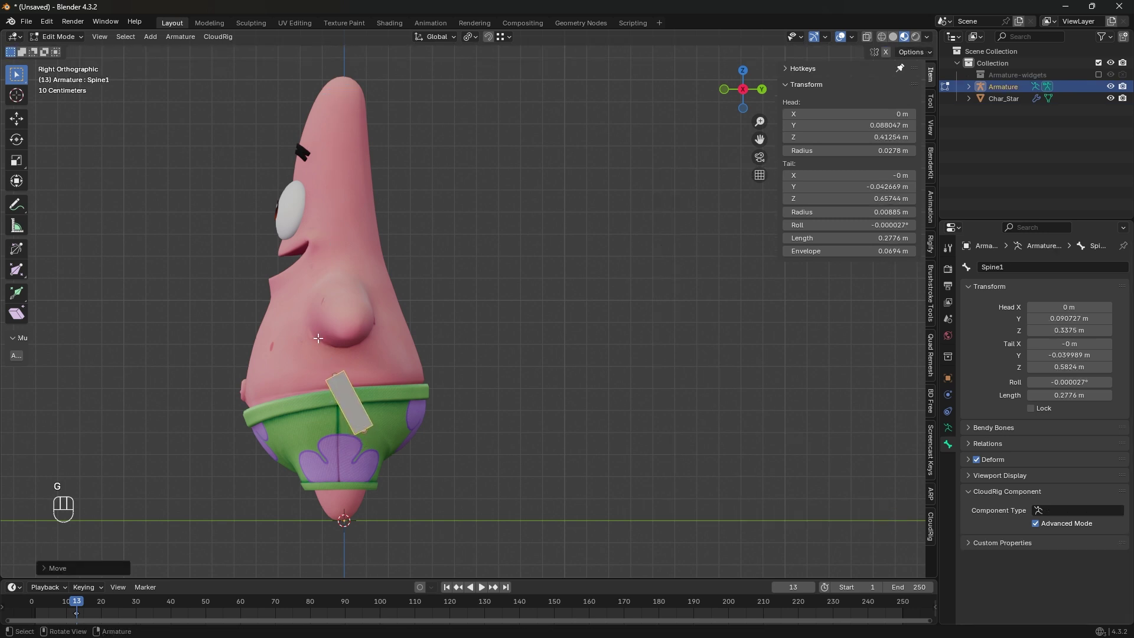
left_click(370, 381)
key("e")
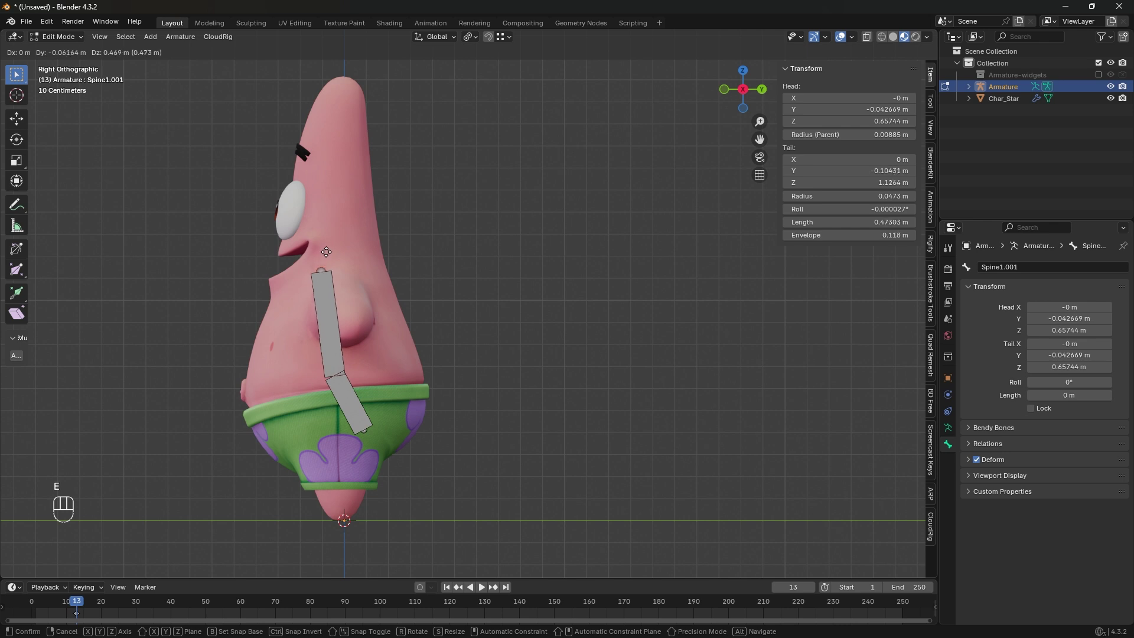
left_click(330, 248)
key("e")
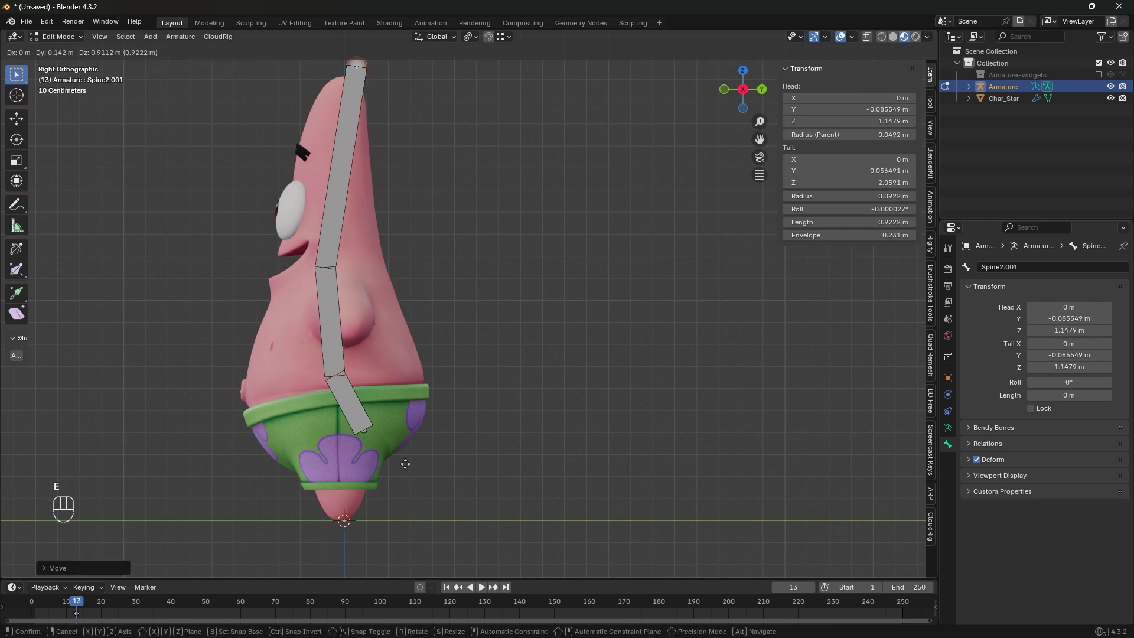
left_click(393, 476)
- Assign the Spine: Squashy CloudRig component type to the Spine1 bone
left_click(357, 409)
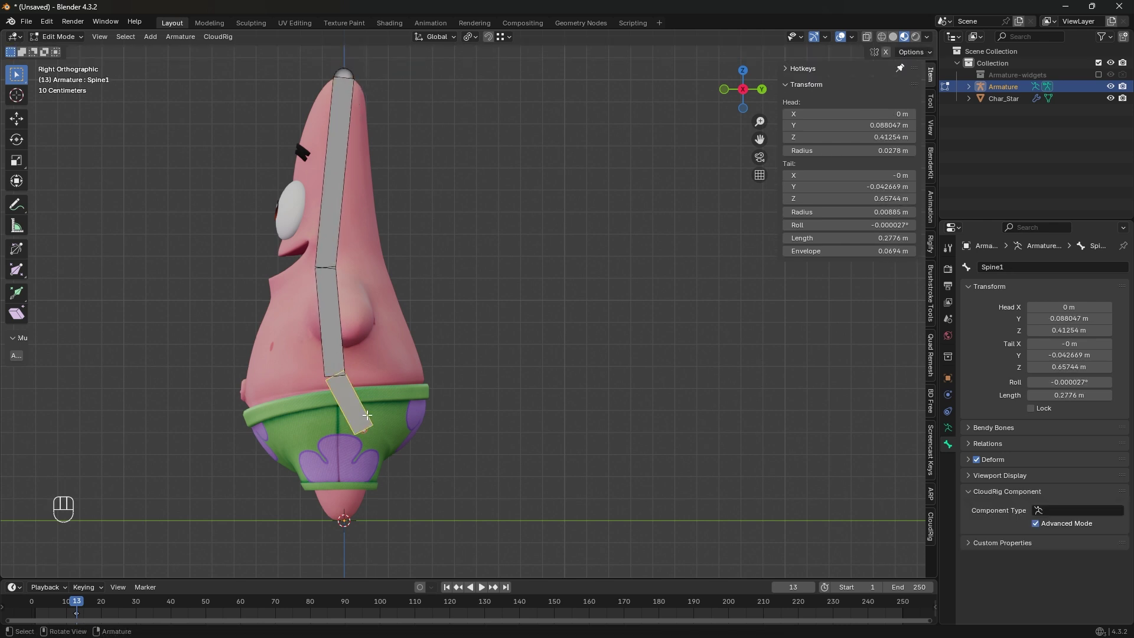
left_click(1070, 509)
type("spin")
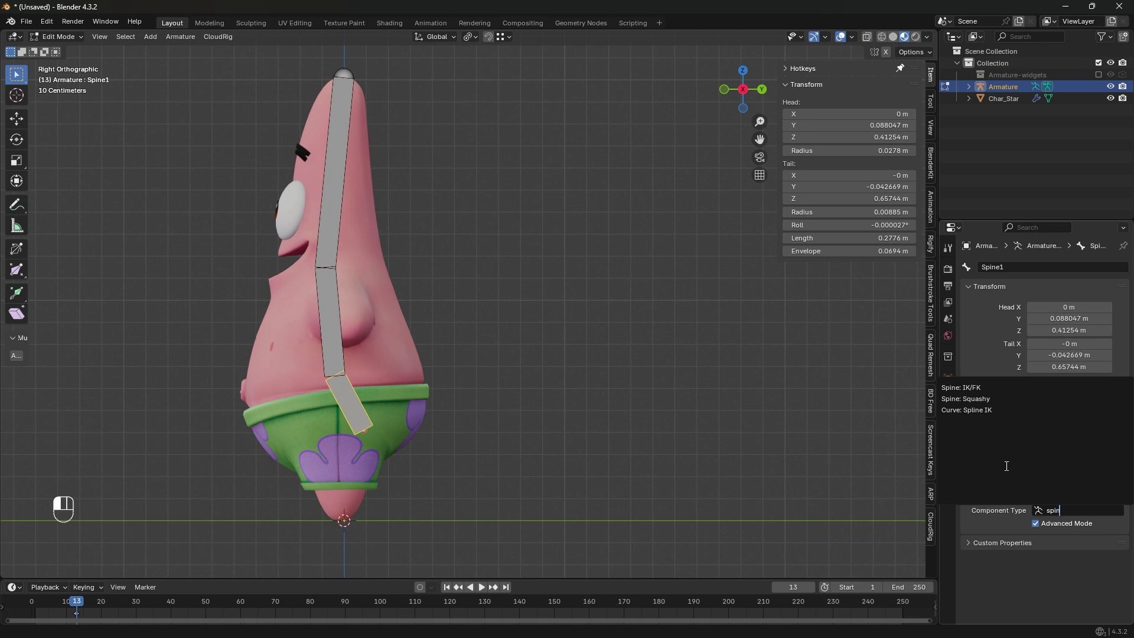
left_click(987, 399)
- Enable Preserve Volume in the Bendy Bones settings of Spine1's CloudRig component, then collapse the component settings
scroll(1007, 455, "down", 5)
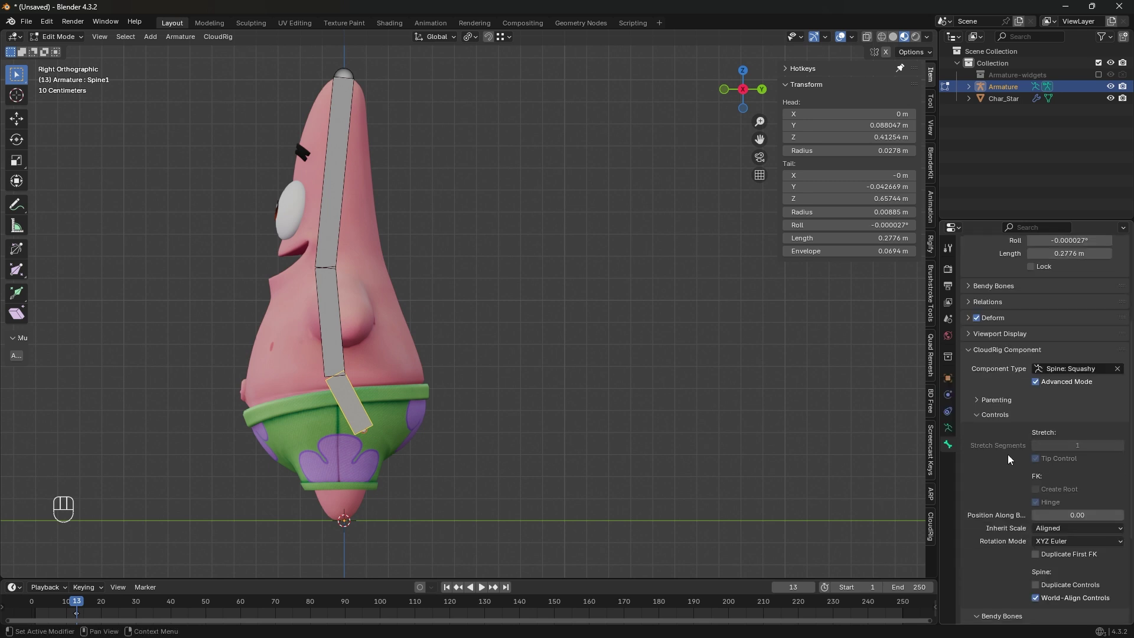
scroll(1008, 454, "down", 4)
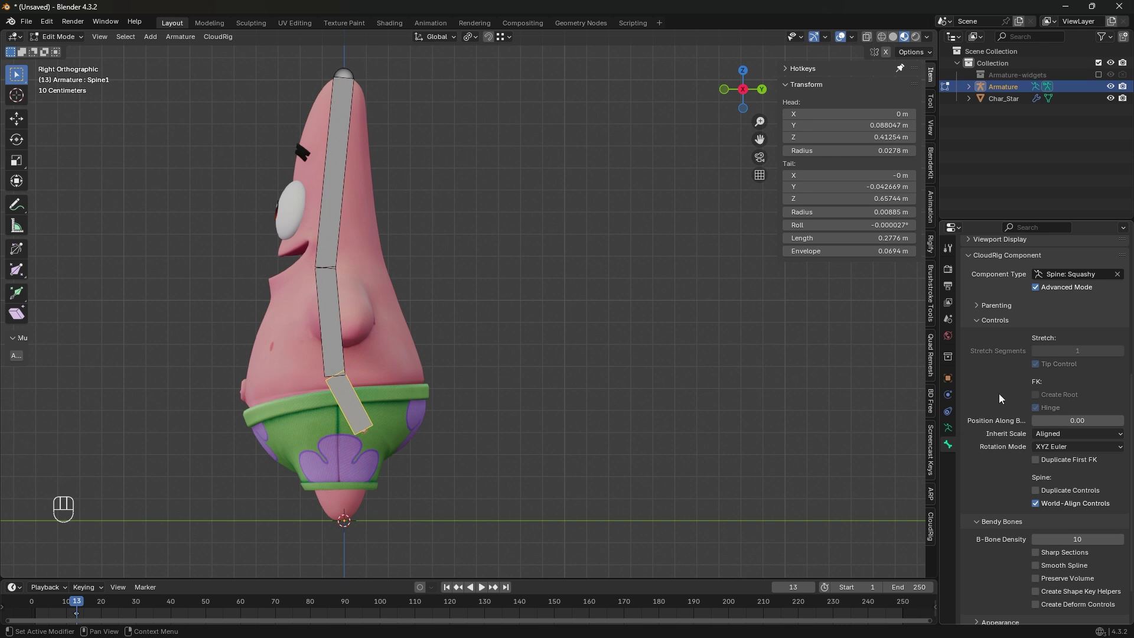
scroll(1030, 387, "down", 1)
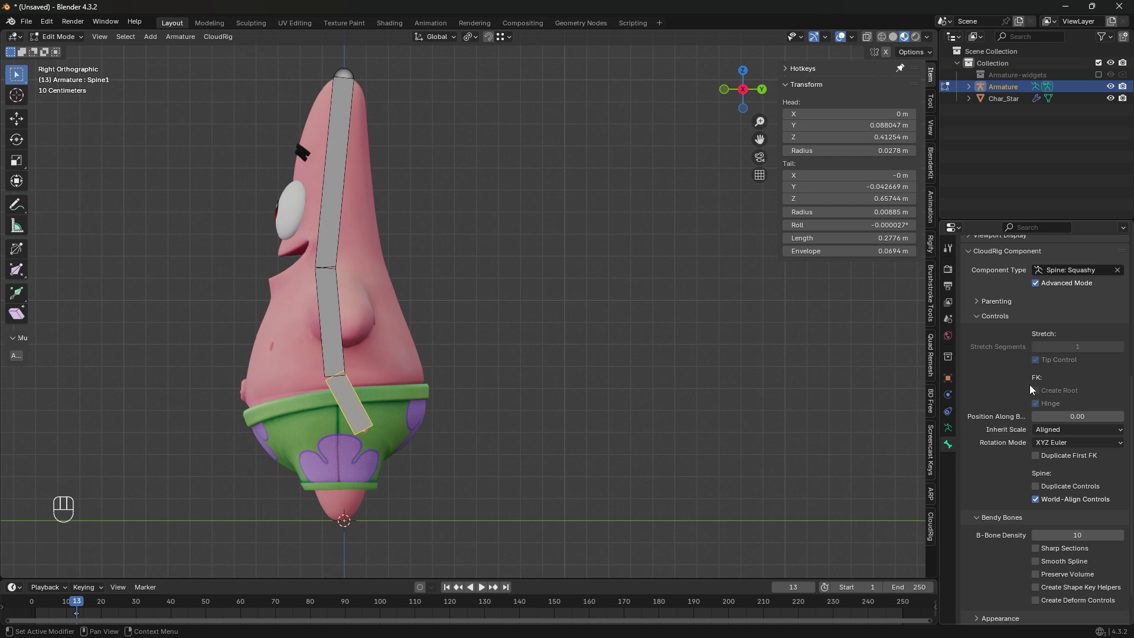
scroll(970, 586, "down", 2)
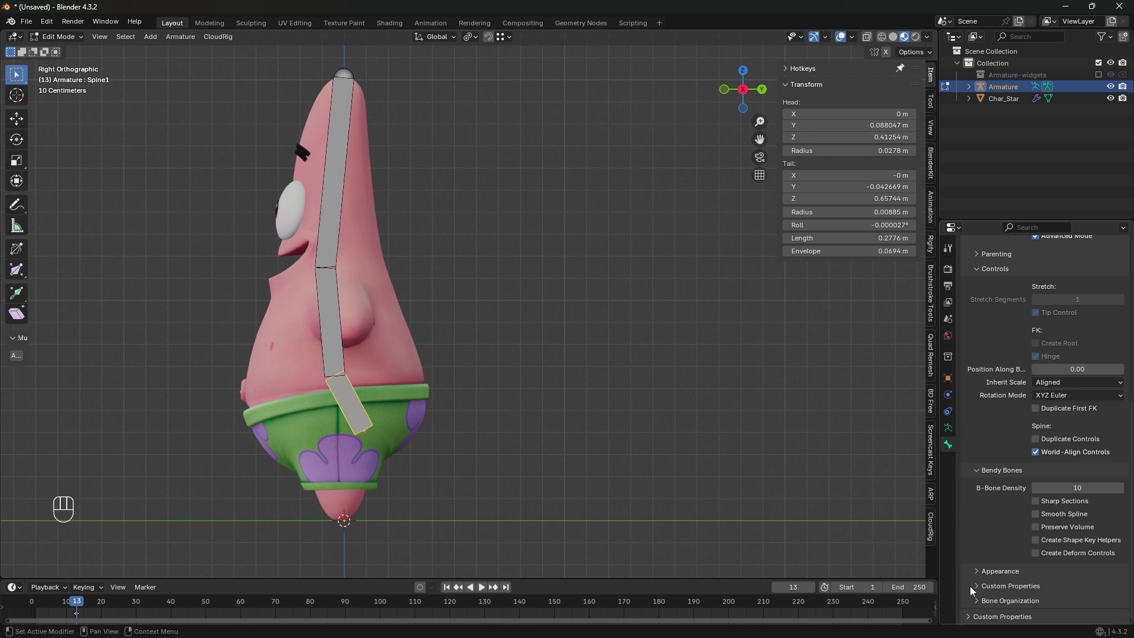
left_click(1035, 527)
scroll(1040, 502, "up", 2)
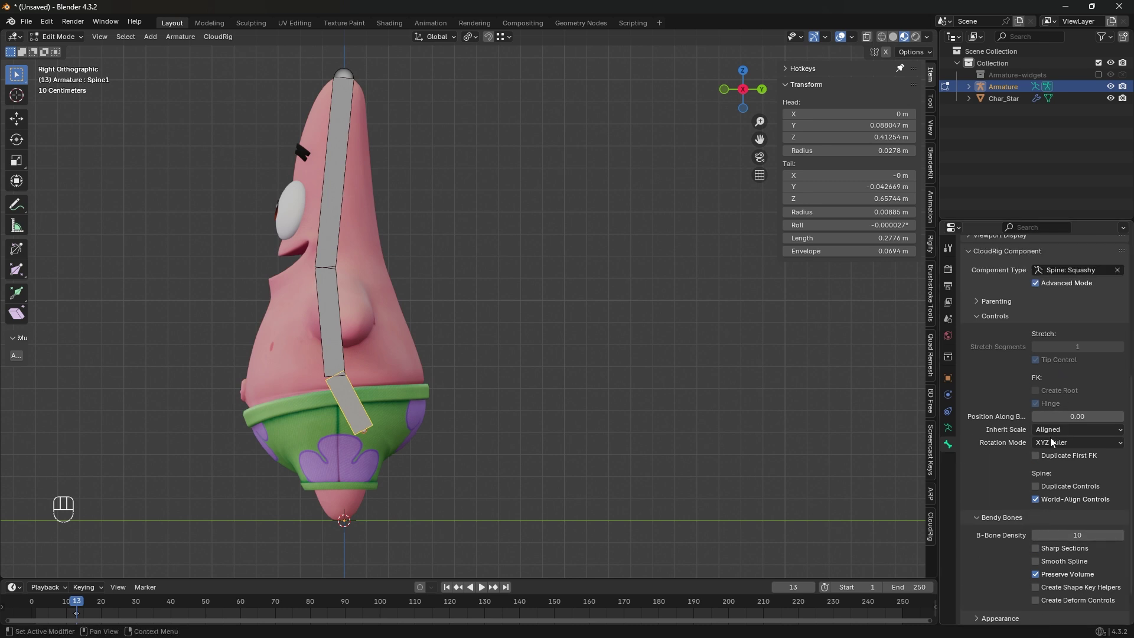
scroll(1049, 526, "down", 2)
scroll(1042, 449, "up", 6)
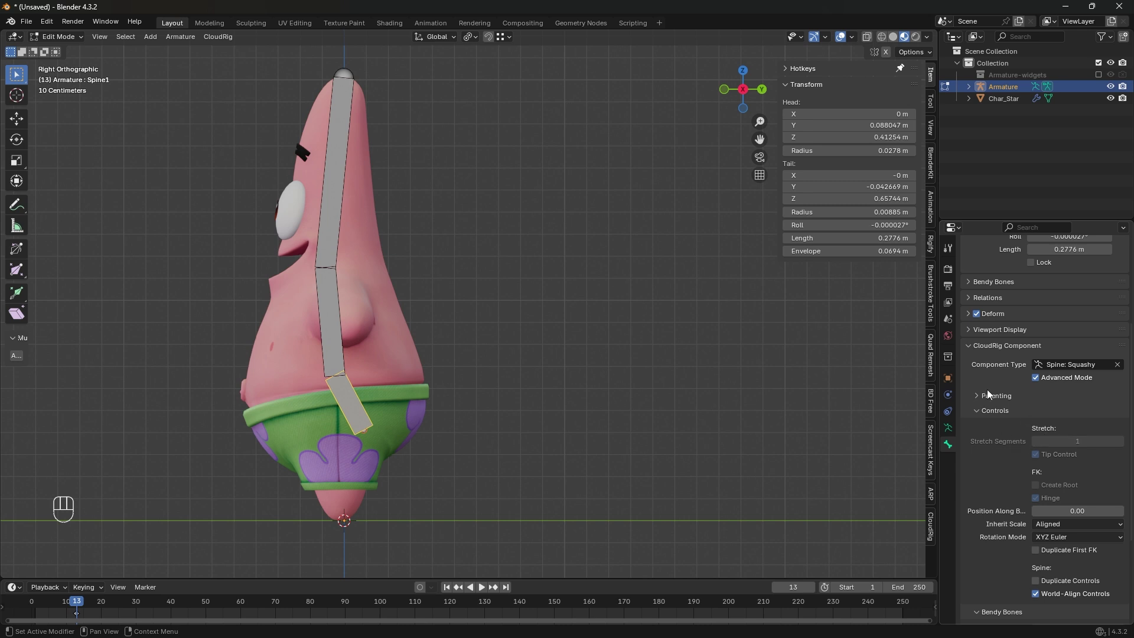
left_click(985, 346)
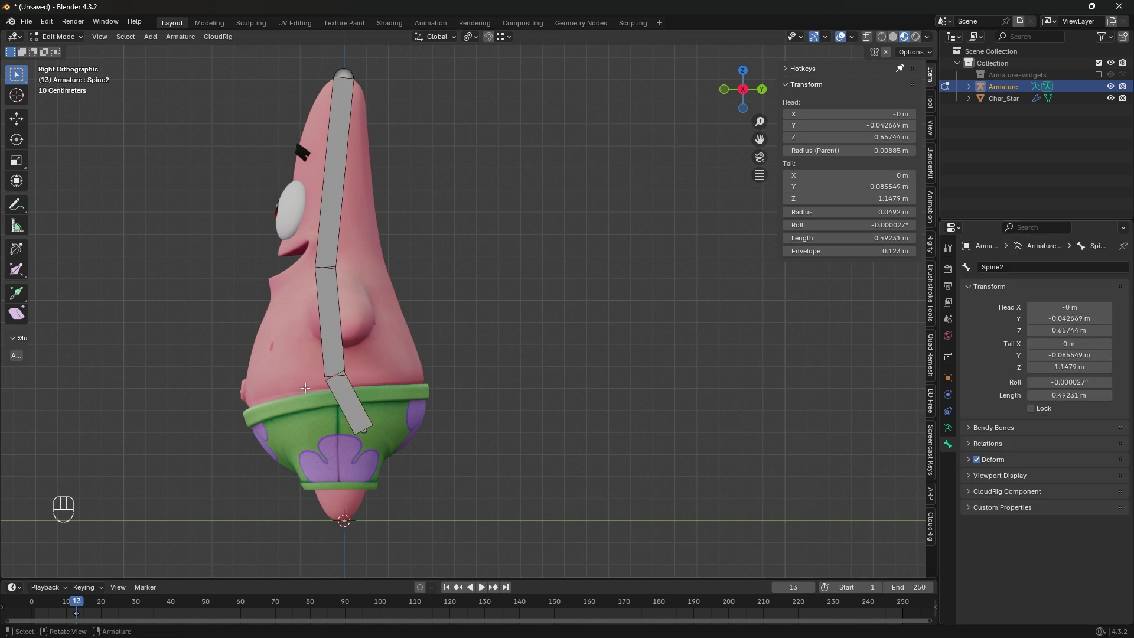
- Add a new bone in the front orthographic view and lay it along the character's left arm, about 0.35 m long
middle_click_drag(328, 346, 381, 327)
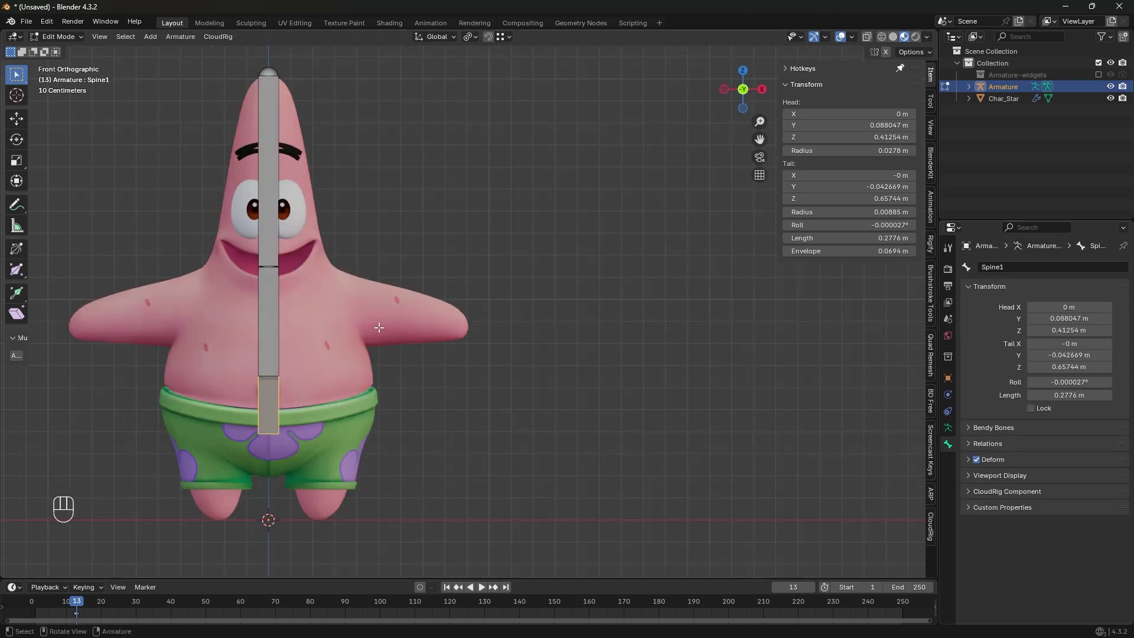
key("shift+a")
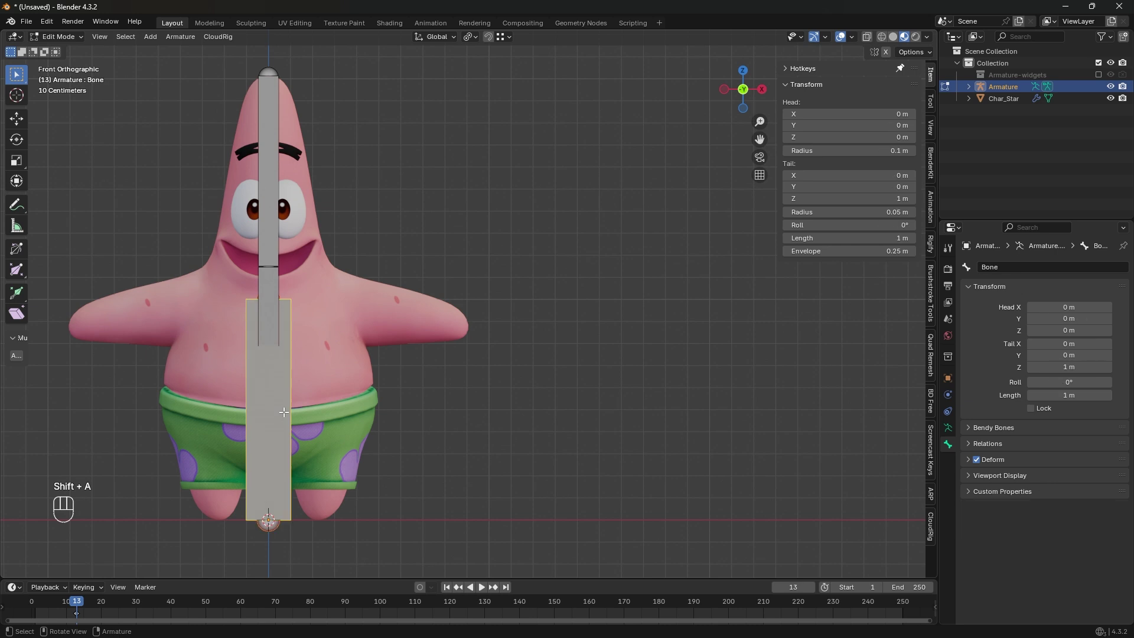
key("g")
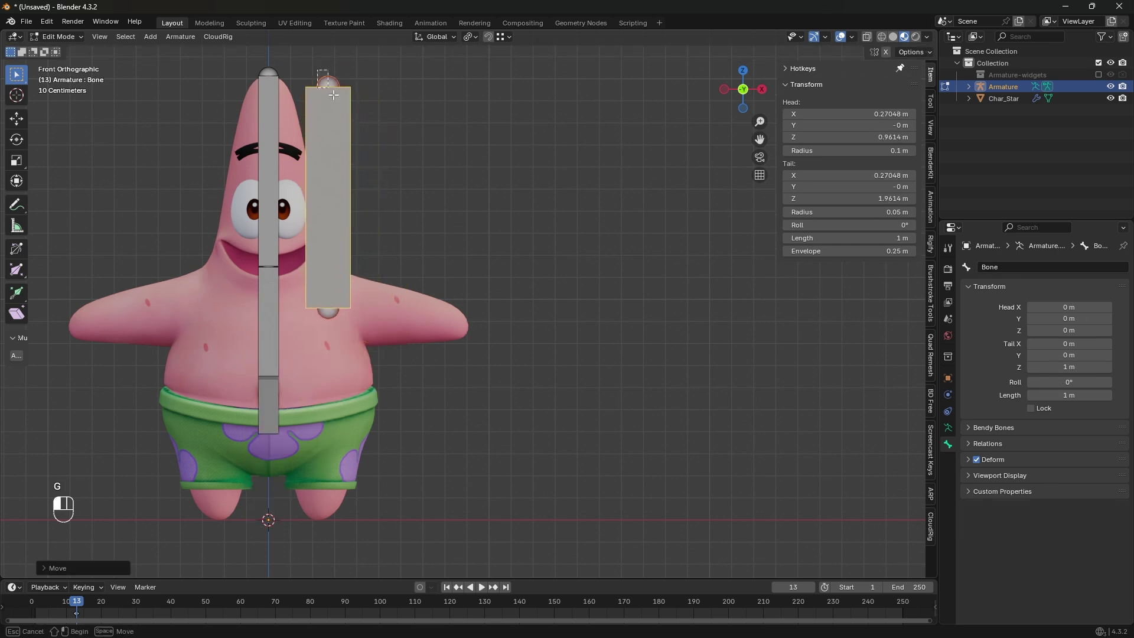
key("g")
left_click(427, 345)
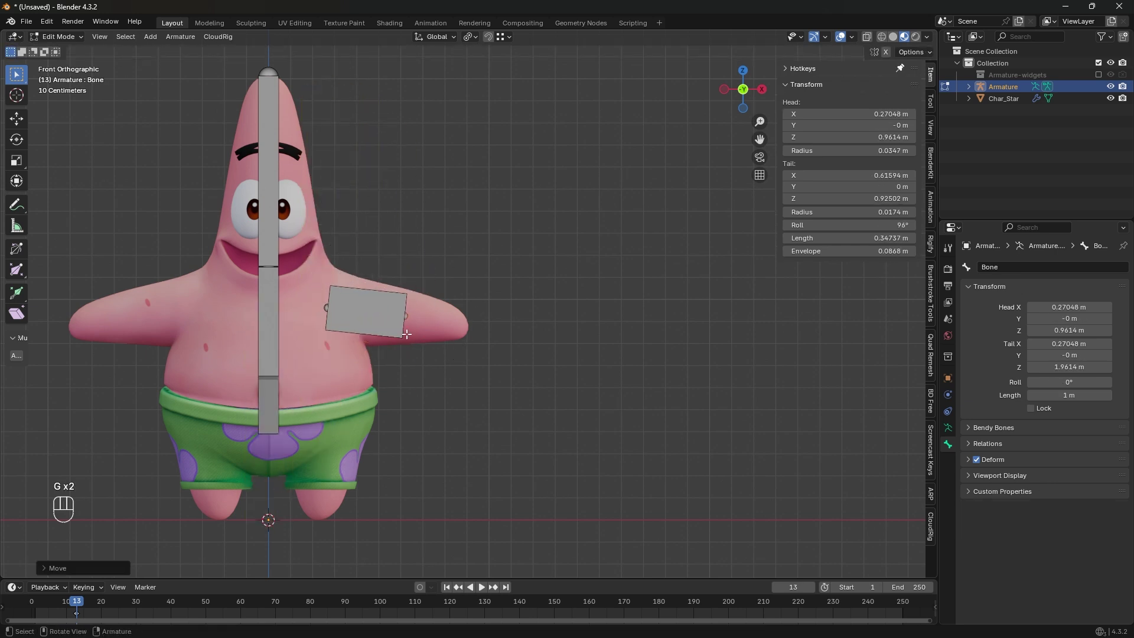
- Thin the arm bone's B-Bone display size and adjust its ends to fit the upper arm at about 0.29 m long
left_click(406, 334)
key("shift+ctrl+alt+s")
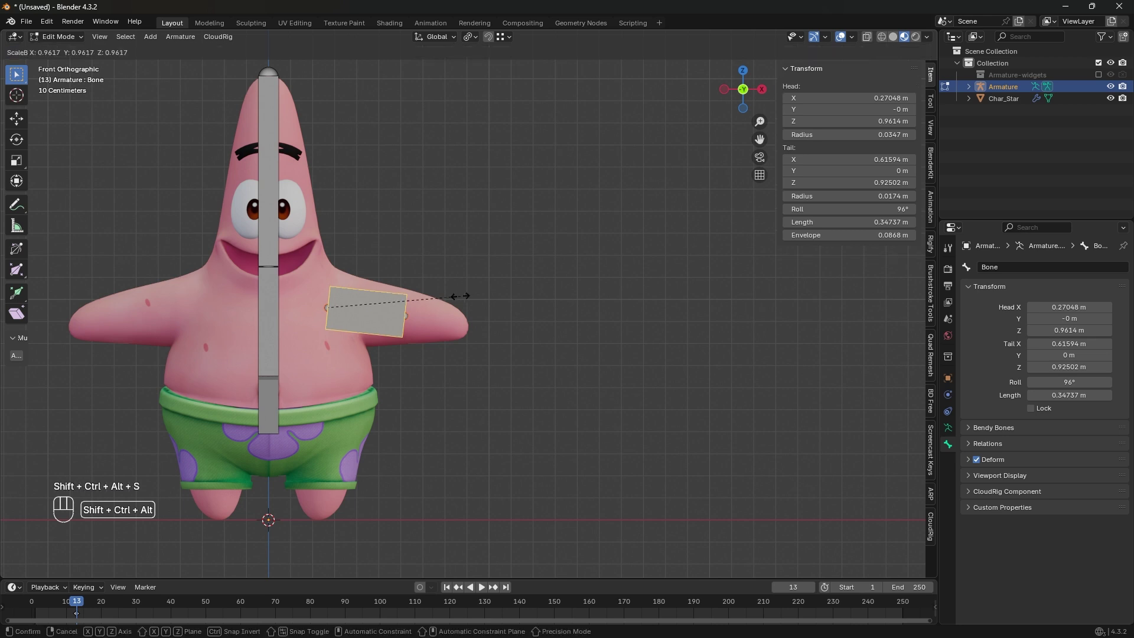
key("g")
key("g")
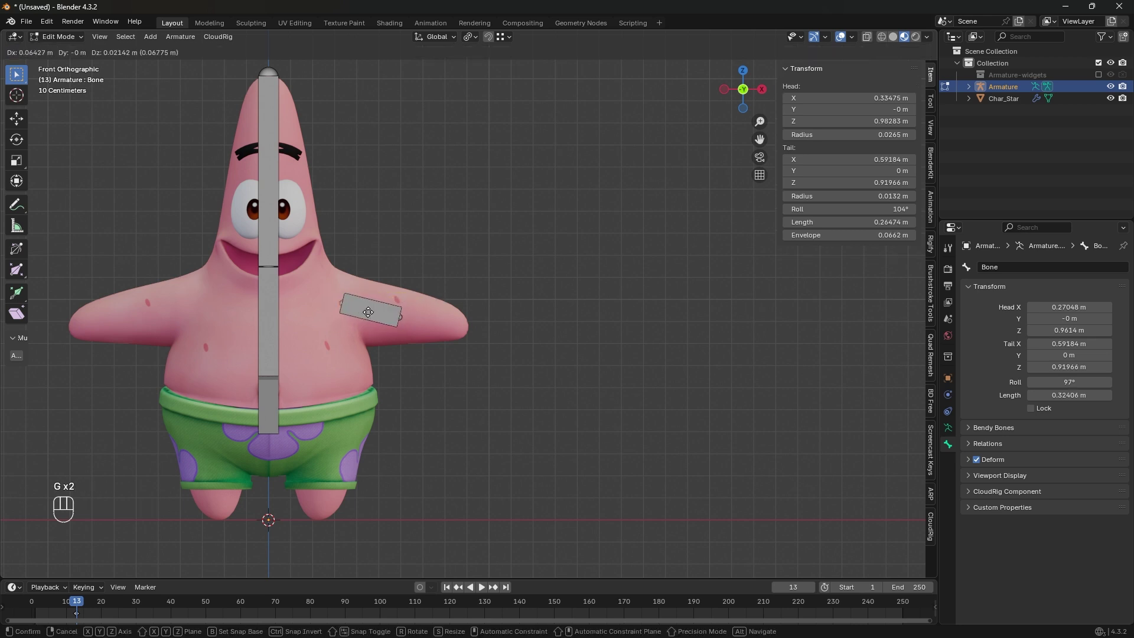
right_click(367, 312)
key("g")
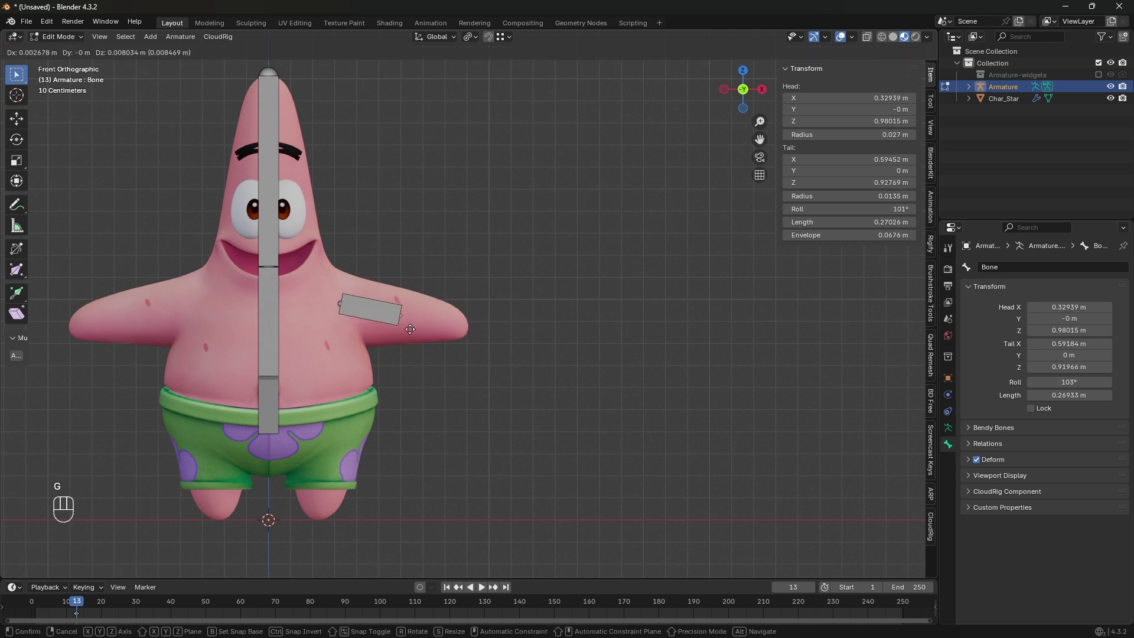
left_click(408, 329)
scroll(494, 224, "up", 2)
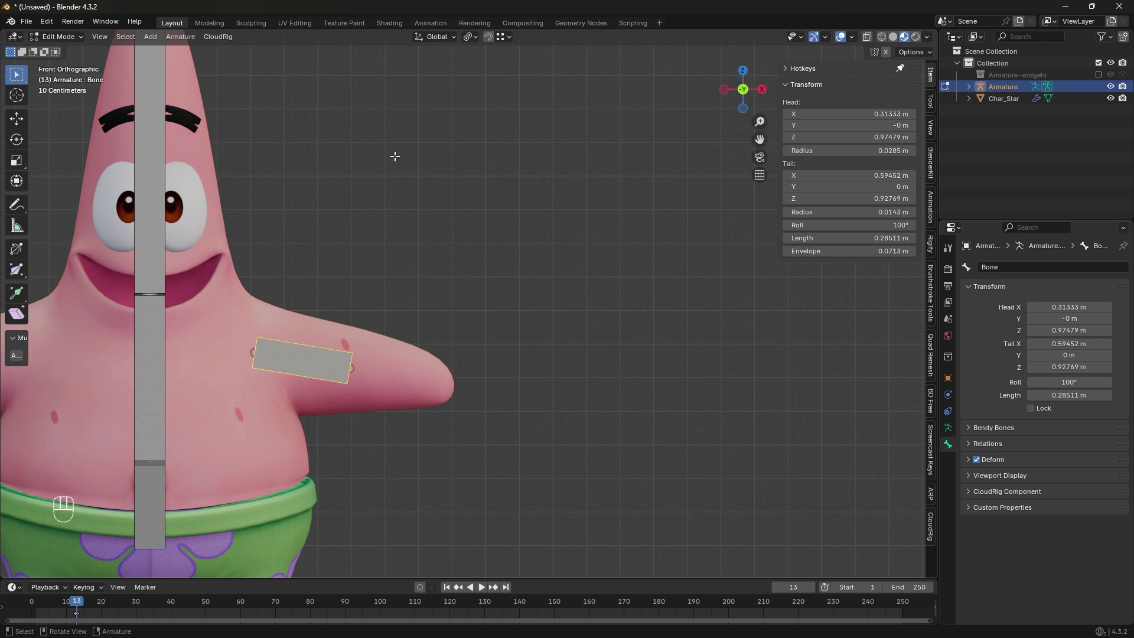
middle_click_drag(392, 157, 487, 56, "shift")
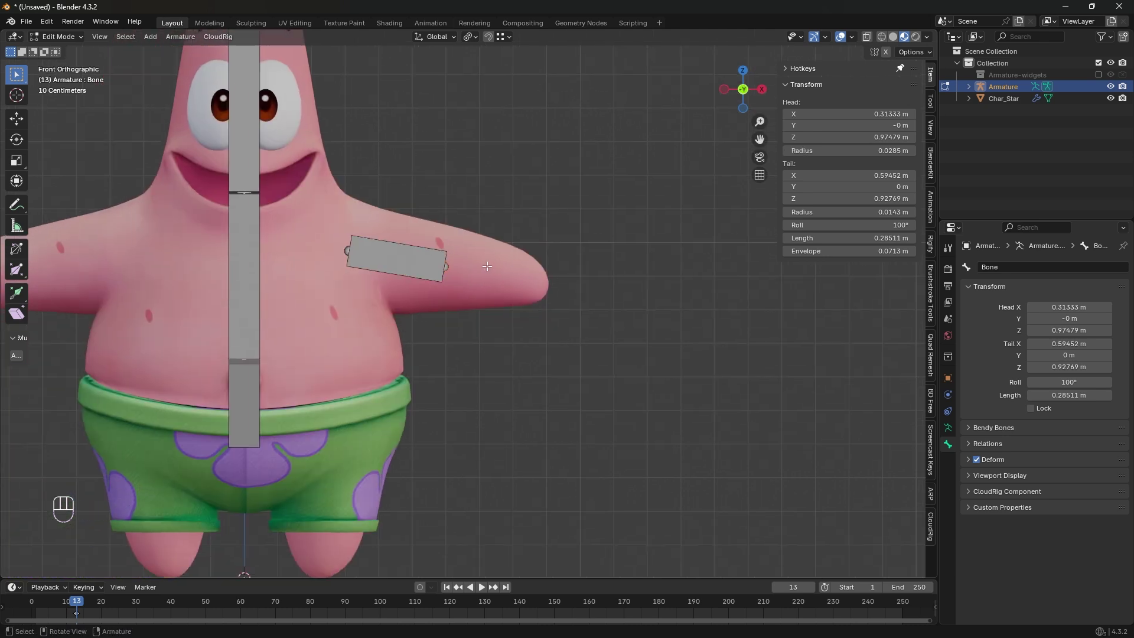
- Assign the Chain: FK CloudRig component type to the left arm bone
left_click(458, 275)
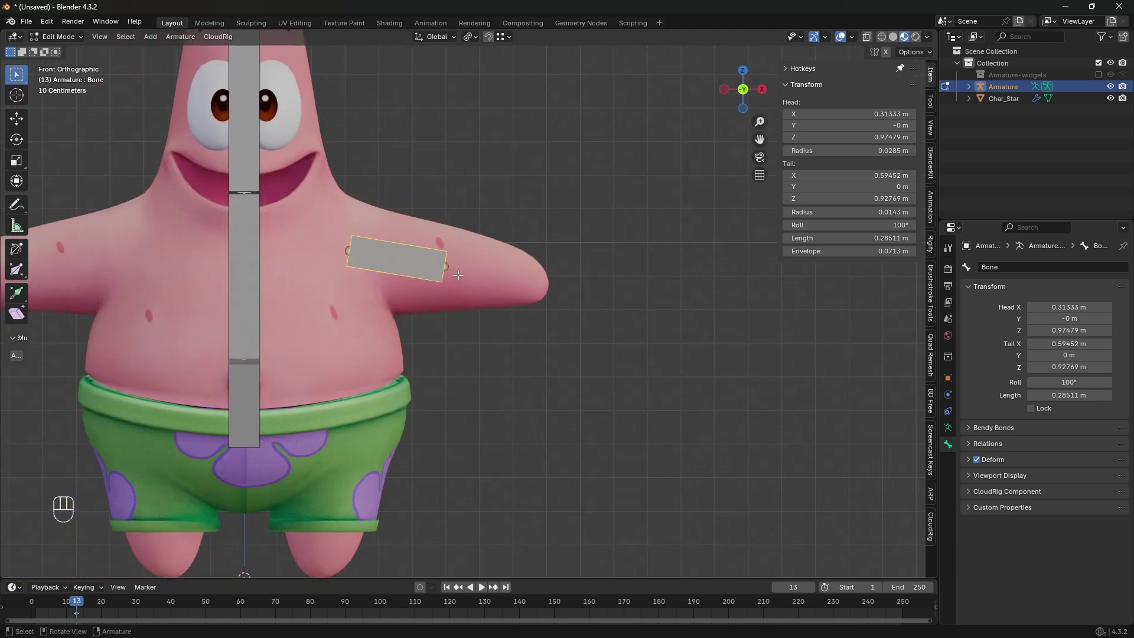
left_click(996, 492)
scroll(1024, 550, "down", 6)
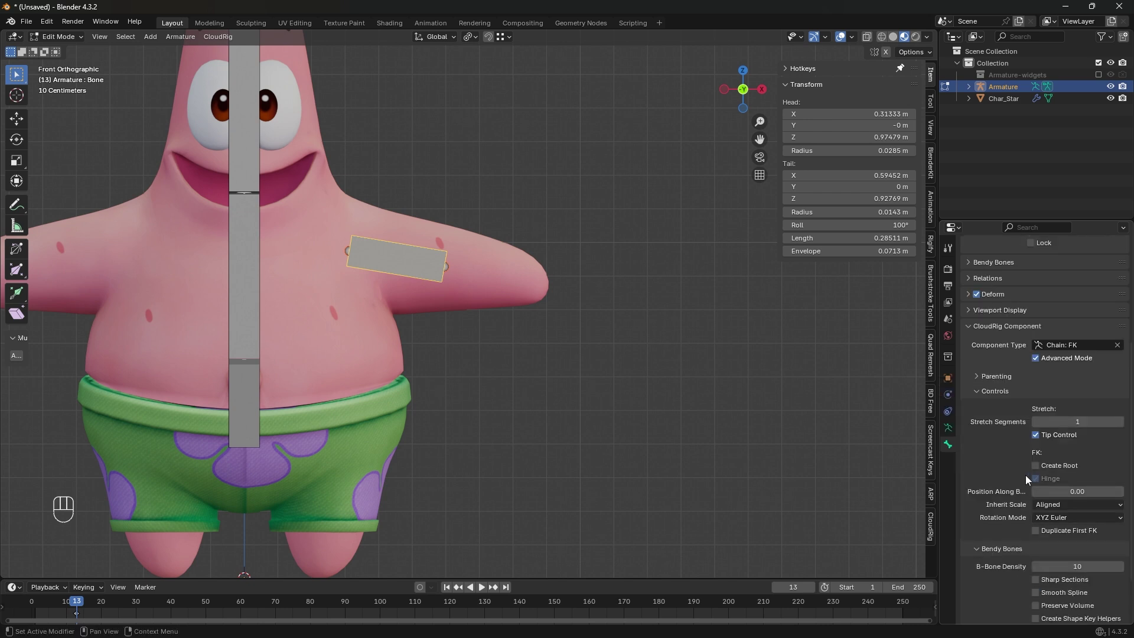
- Lengthen the left arm bone to about 0.6 m so it spans the whole arm, and rename it Arm1.L
scroll(1026, 474, "down", 3)
key("s")
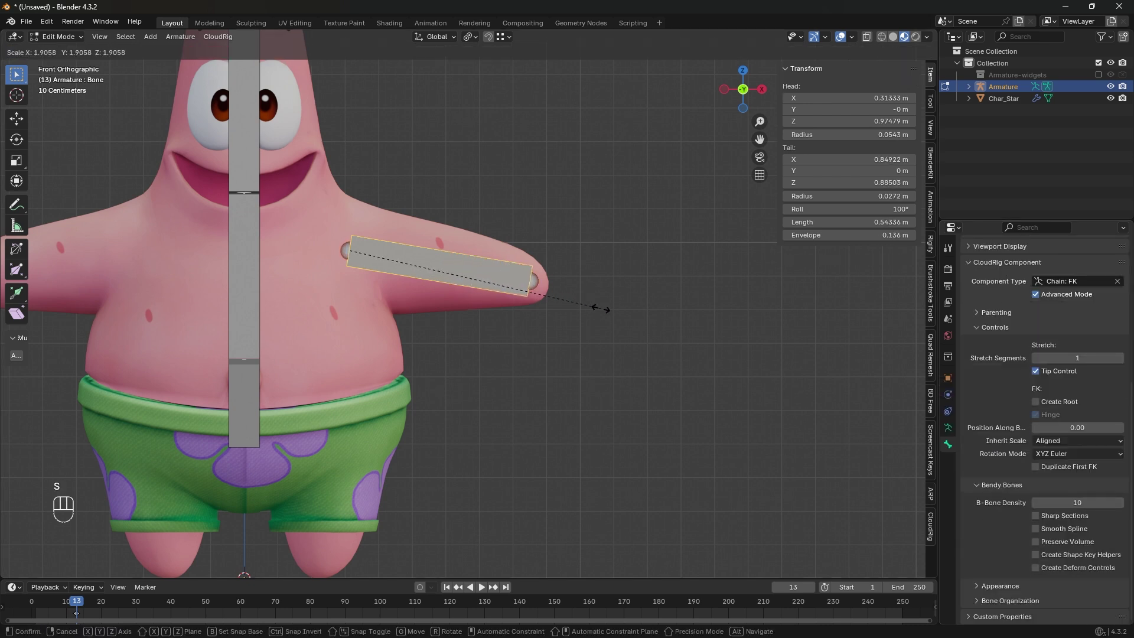
left_click(617, 310)
middle_click_drag(617, 310, 467, 300)
key("F2")
type("Arm1.L")
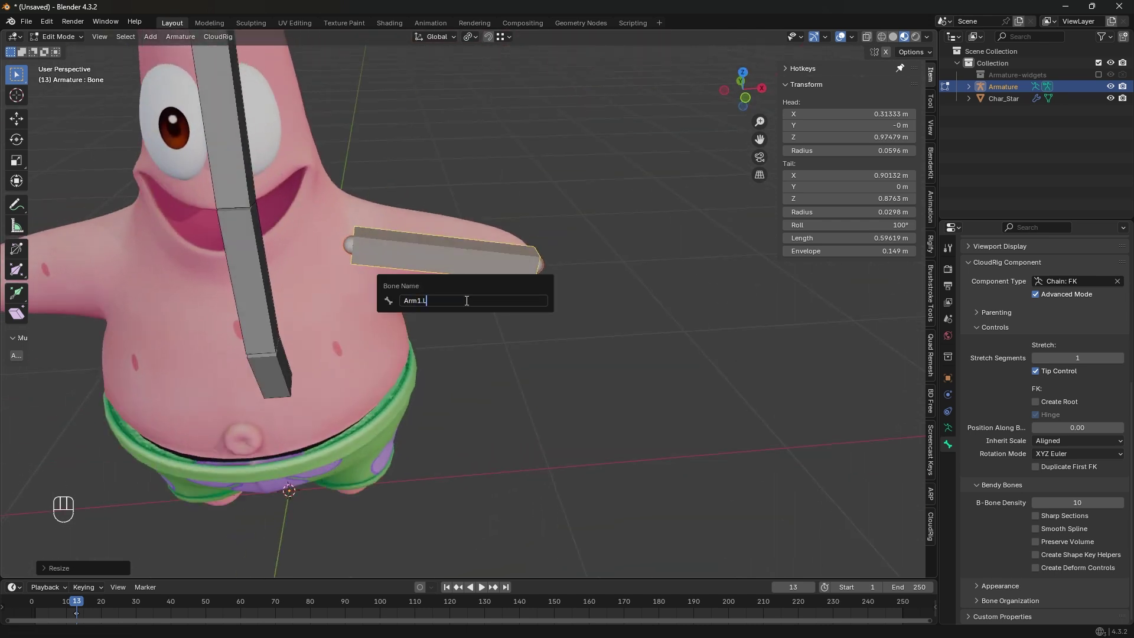
key("Return")
- Subdivide Arm1.L into two bones and rotate them slightly toward the back to follow the arm
right_click(467, 301)
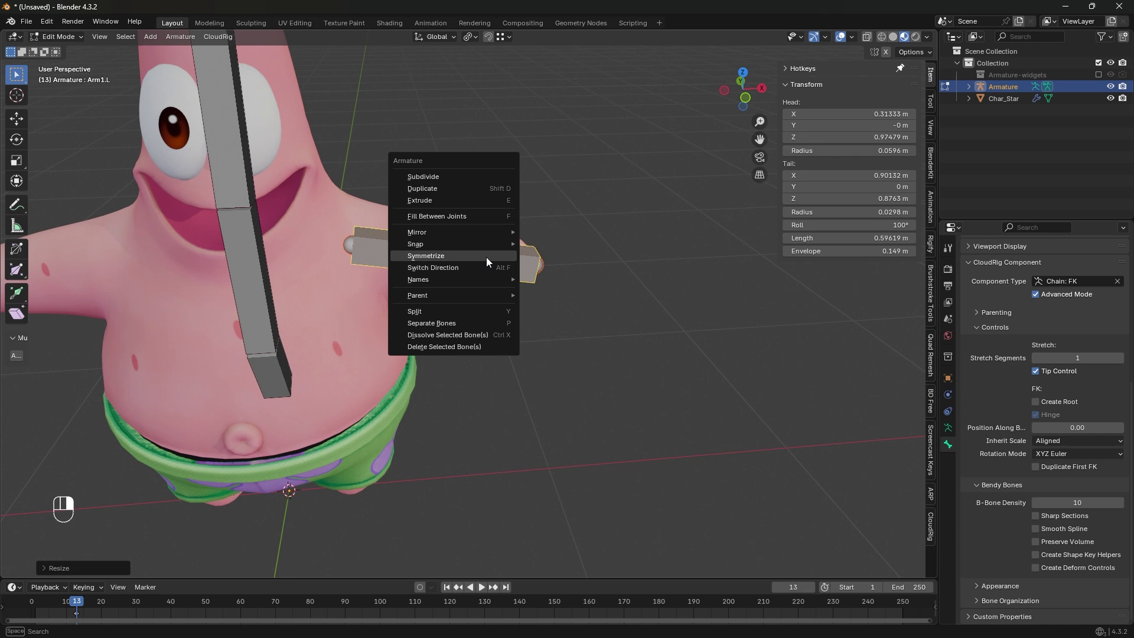
left_click(451, 175)
middle_click_drag(451, 175, 290, 330)
middle_click_drag(437, 124, 413, 198)
middle_click_drag(490, 177, 552, 275)
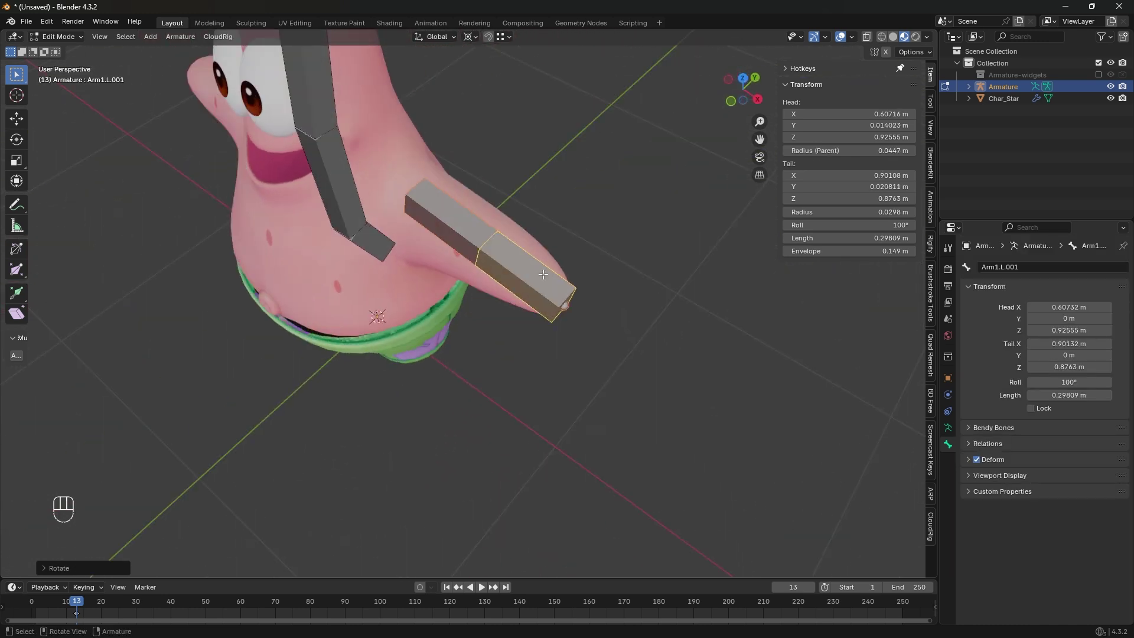
- Slightly thin the B-Bone display size of the outer arm bone and switch the transform pivot point back to its previous mode
key("shift+ctrl+alt+s")
left_click(536, 267)
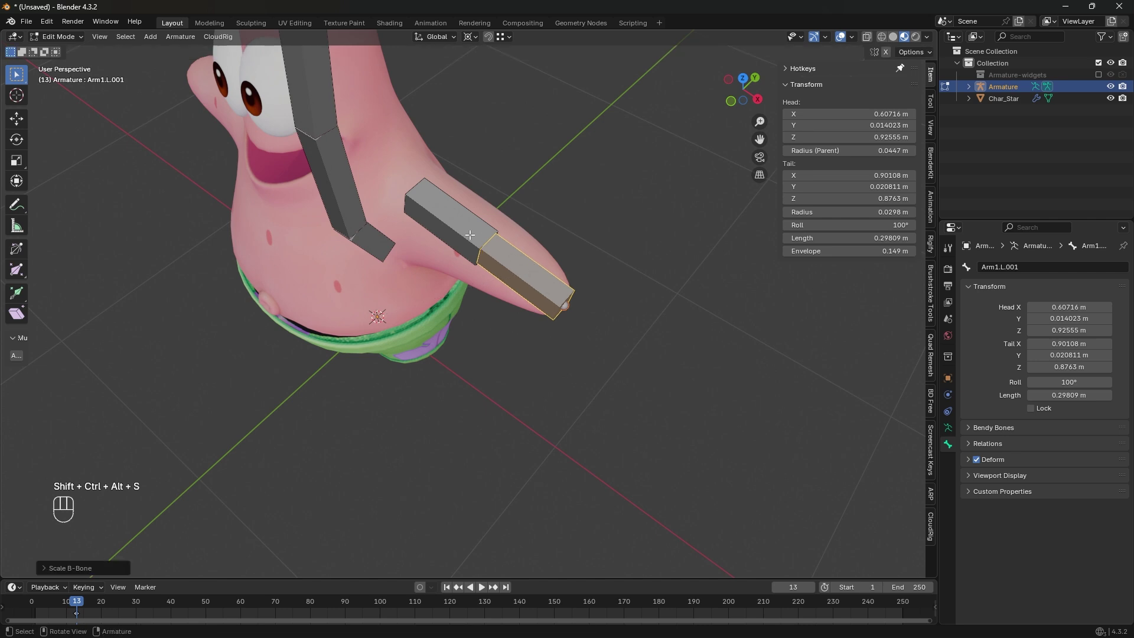
middle_click_drag(470, 236, 542, 149)
left_click(470, 39)
left_click(491, 91)
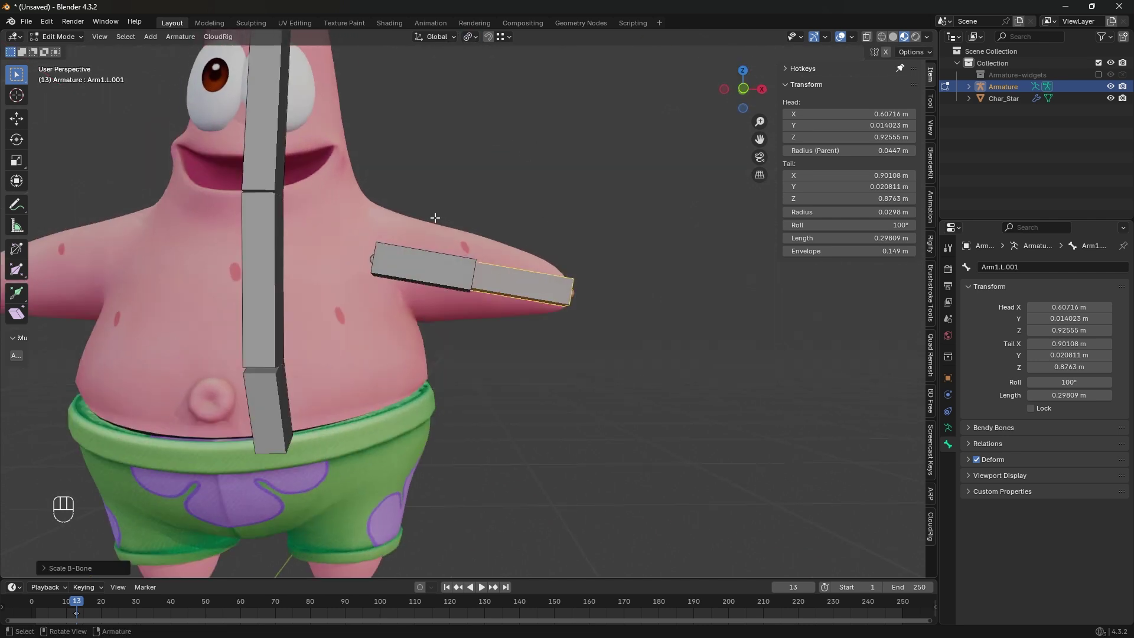
- Enable Create Root in the FK controls of Arm1.L's Chain: FK component, keeping Advanced Mode on
left_click(431, 250)
scroll(1012, 404, "down", 5)
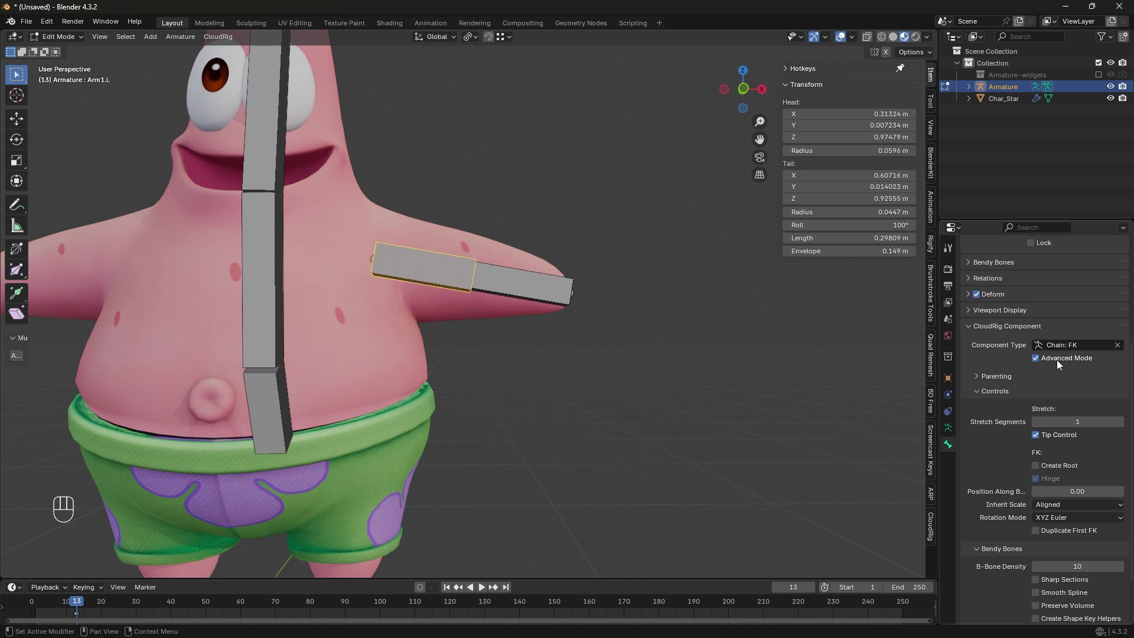
scroll(1037, 359, "down", 3)
left_click(1035, 295)
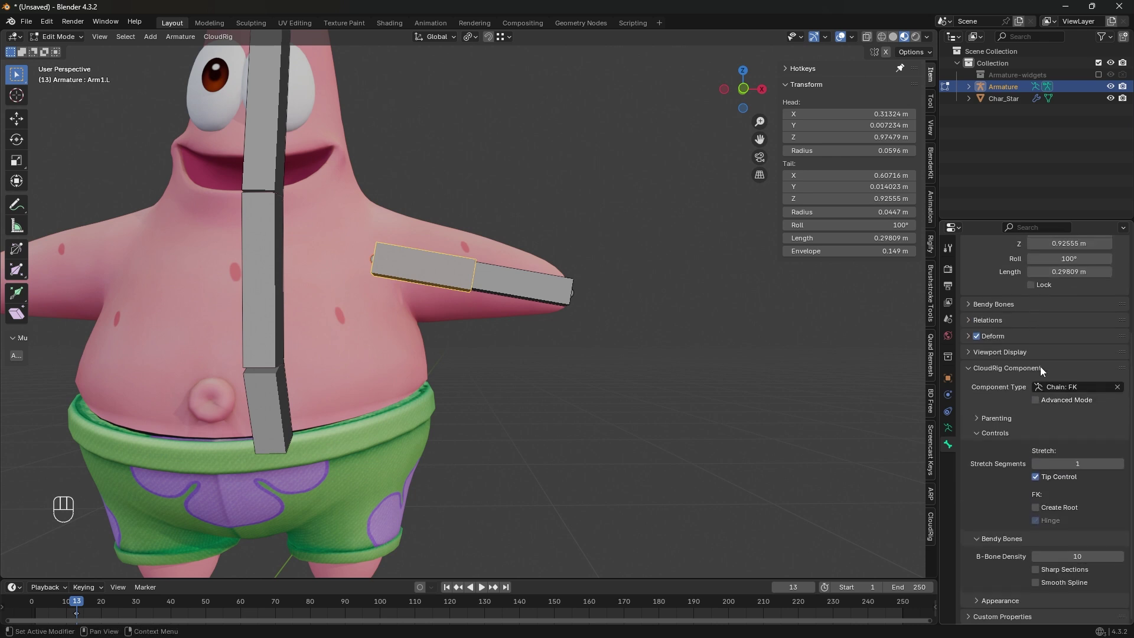
left_click(1043, 402)
scroll(998, 433, "down", 4)
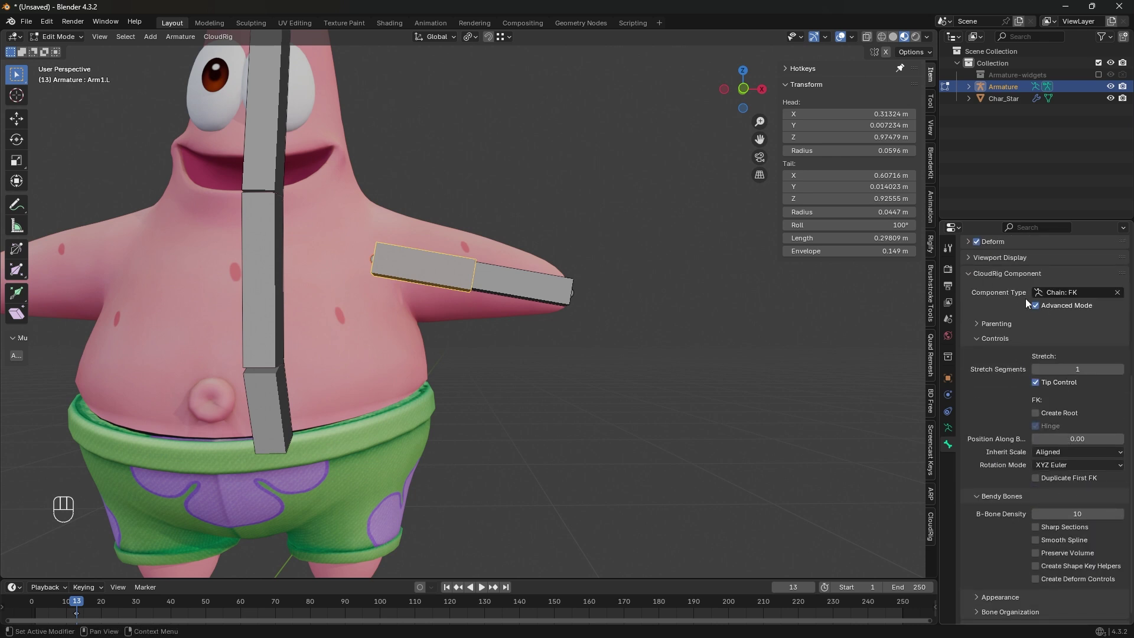
scroll(1026, 301, "down", 1)
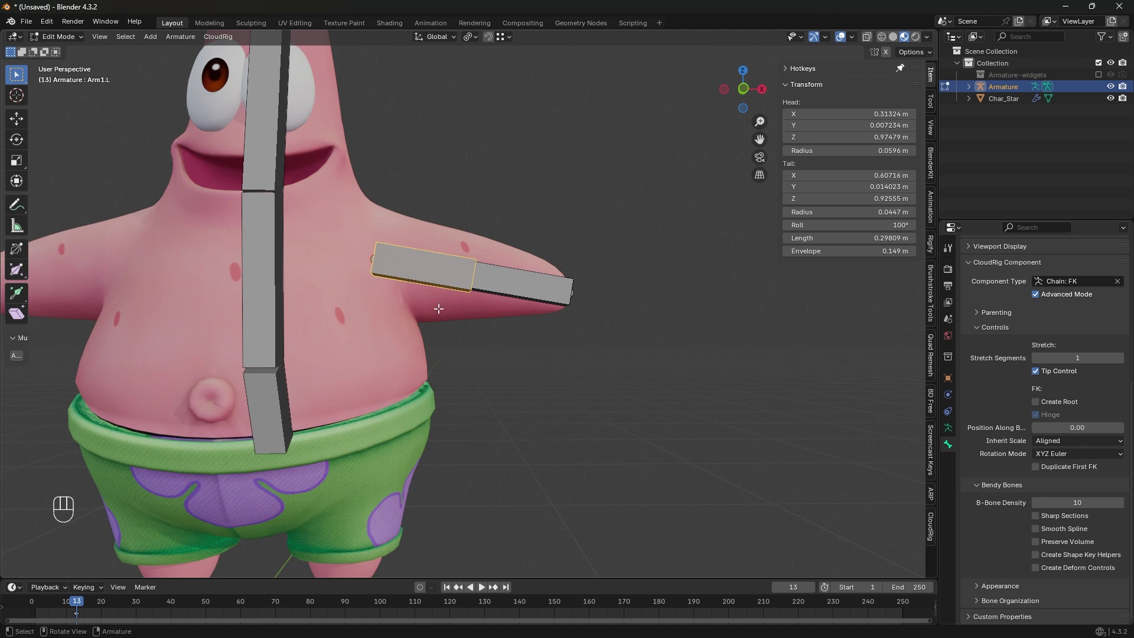
middle_click_drag(428, 292, 508, 301)
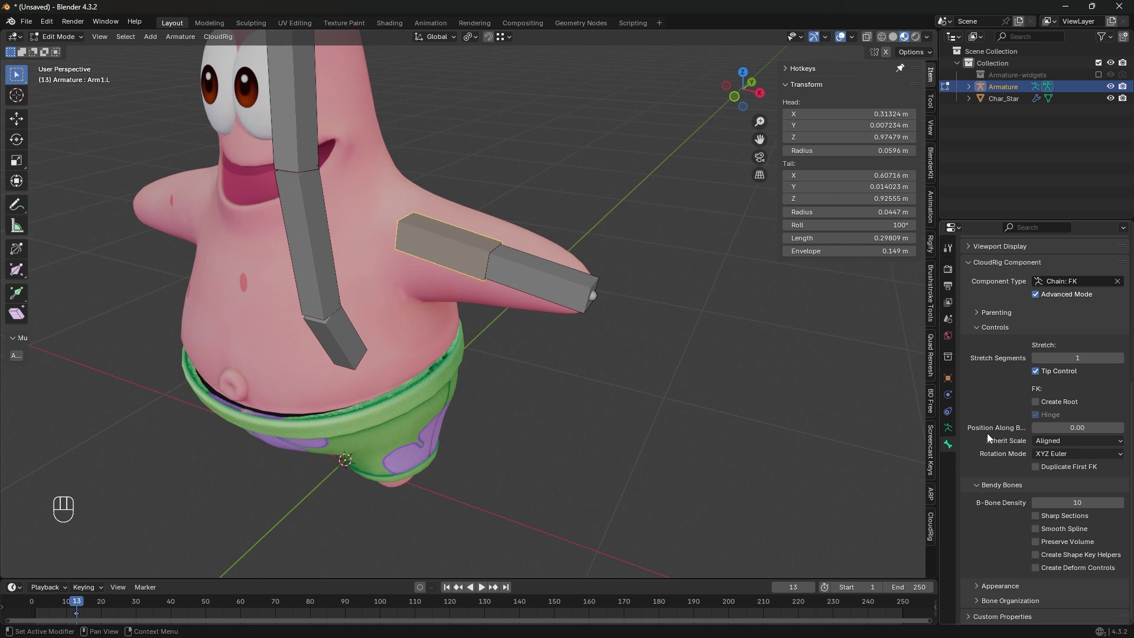
left_click(1036, 403)
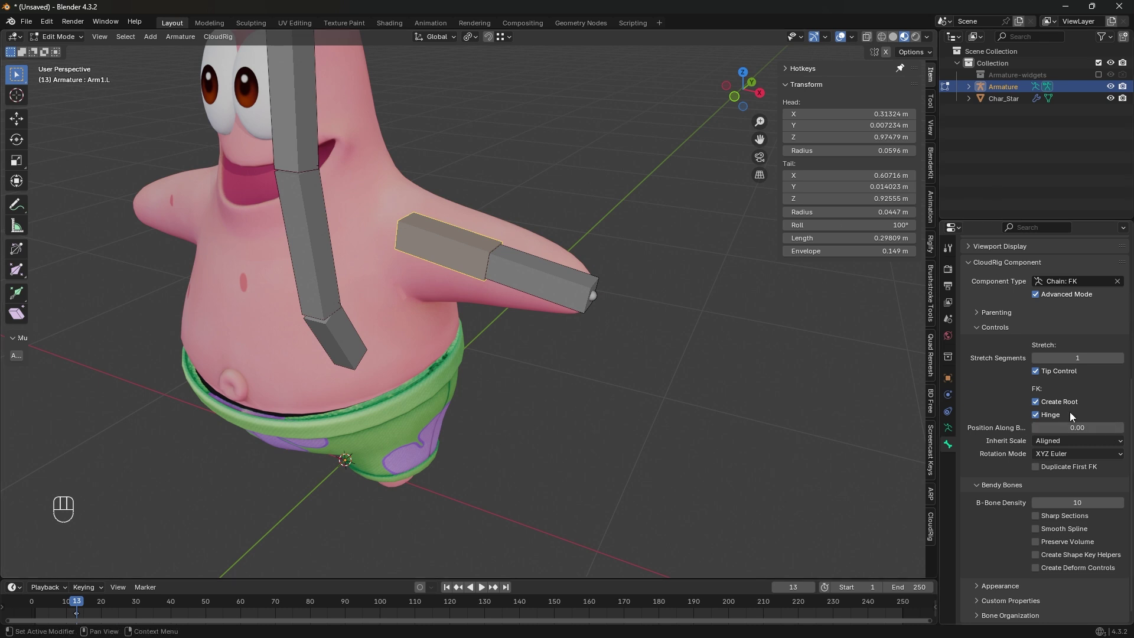
- Draw a freehand annotation of a bracket and an upward arrow beside the shoulder end of Arm1.L
mouse_move(531, 416)
middle_mouse_down()
mouse_move(311, 261)
mouse_move(504, 211)
mouse_move(585, 205)
mouse_move(545, 292)
middle_mouse_up()
key("shift+space")
key("d")
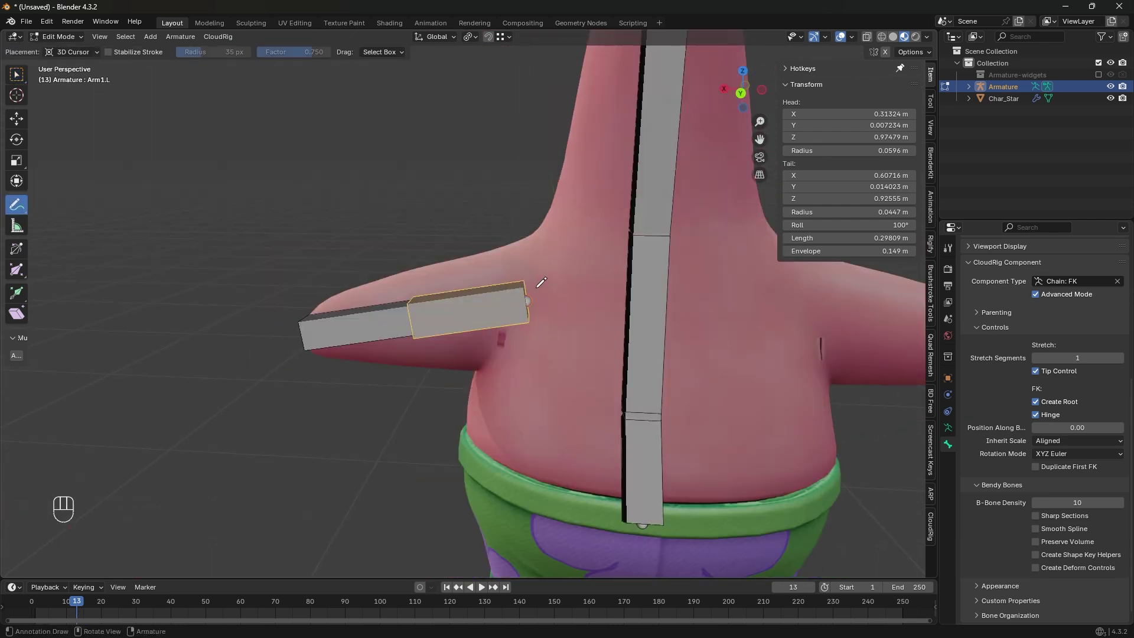
mouse_move(537, 288)
left_mouse_down()
mouse_move(617, 285)
mouse_move(620, 319)
mouse_move(557, 313)
left_mouse_up()
mouse_move(556, 313)
middle_mouse_down()
mouse_move(593, 328)
mouse_move(588, 286)
middle_mouse_up()
mouse_move(577, 291)
left_mouse_down()
mouse_move(531, 225)
mouse_move(541, 234)
left_mouse_up()
middle_click_drag(561, 284, 563, 212)
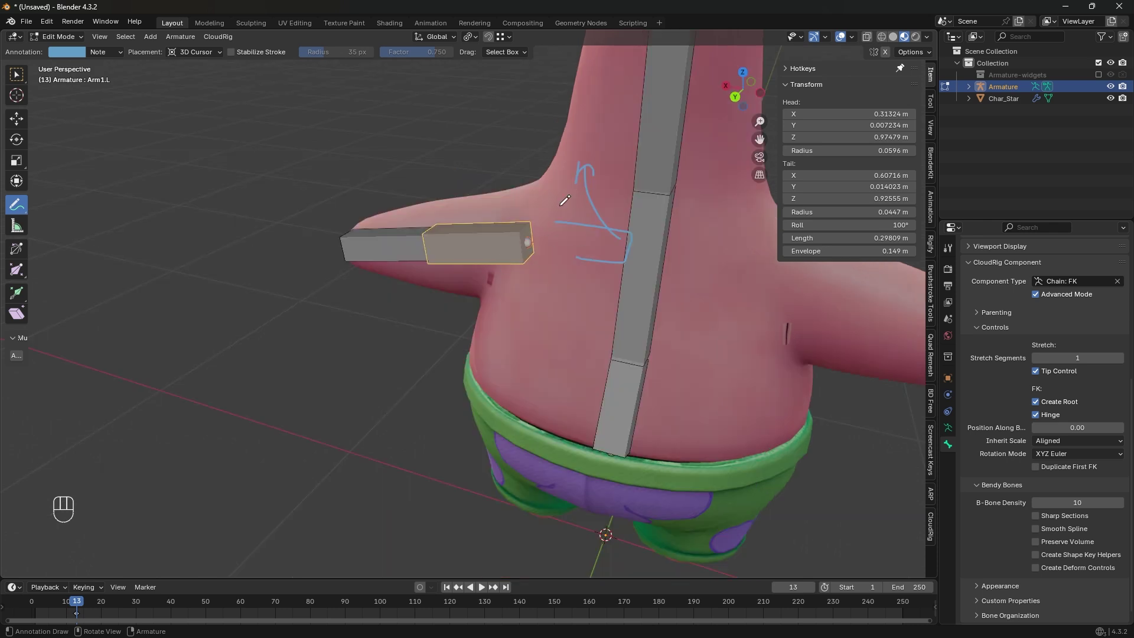
middle_click_drag(520, 268, 476, 245)
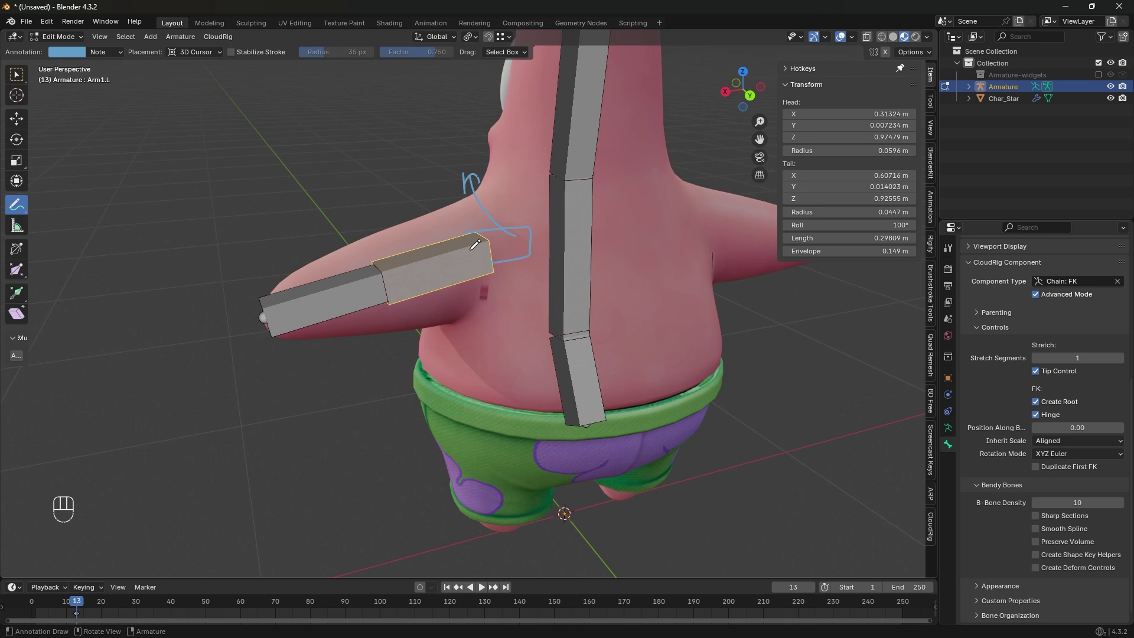
middle_click_drag(475, 245, 567, 254)
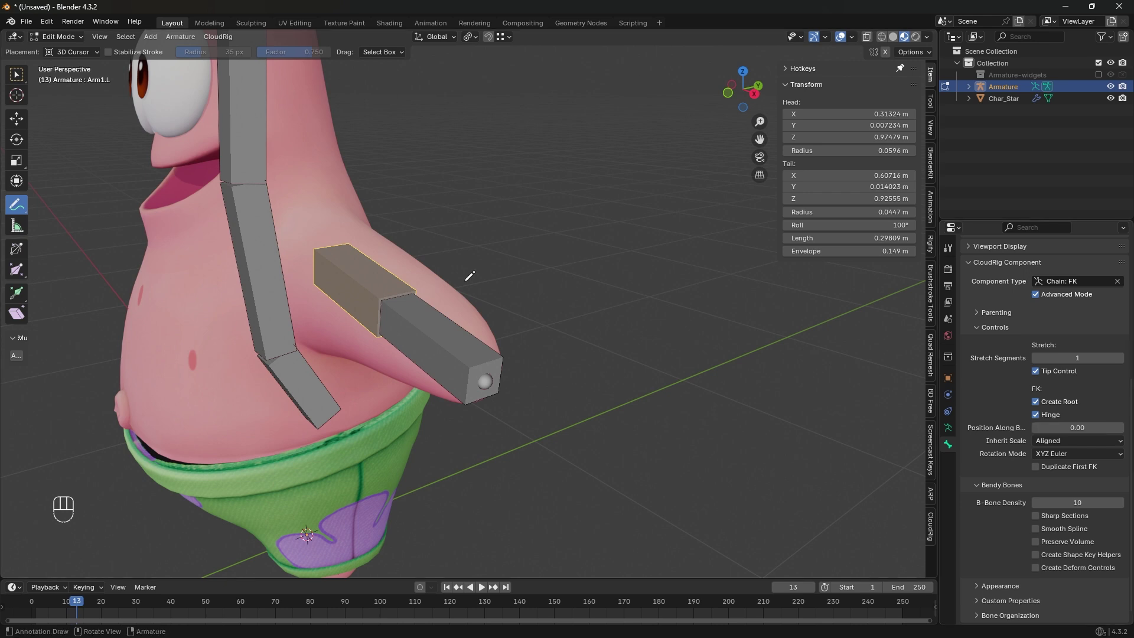
- Enable Preserve Volume on Arm1.L's CloudRig component and parent Arm1.L to Spine2 with Keep Offset
middle_click_drag(468, 271, 244, 520)
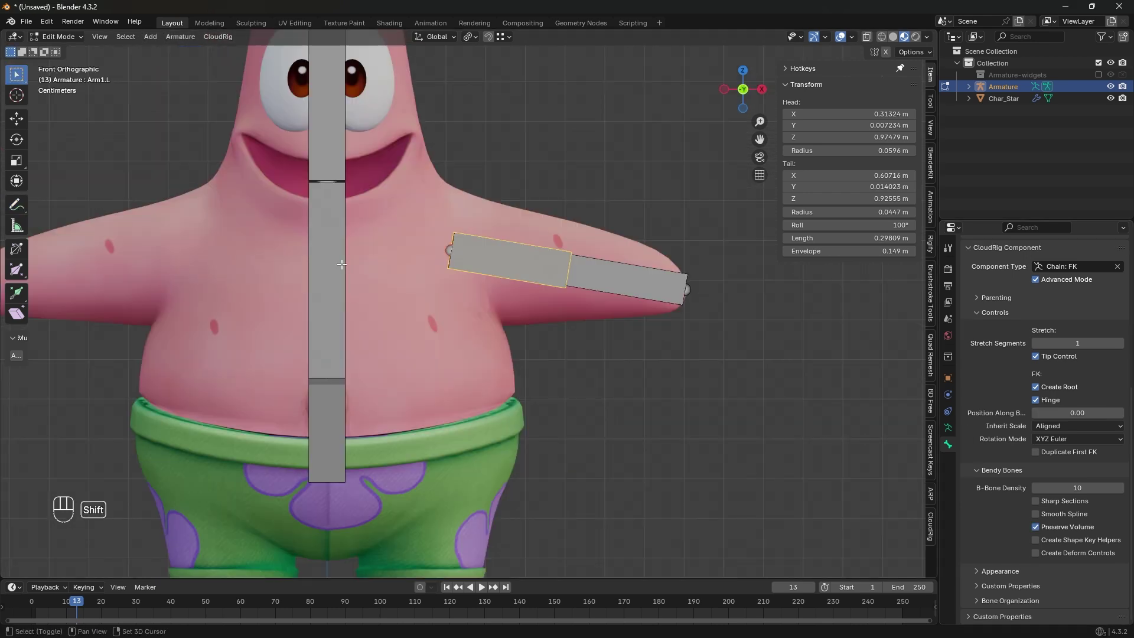
left_click(338, 260, "shift")
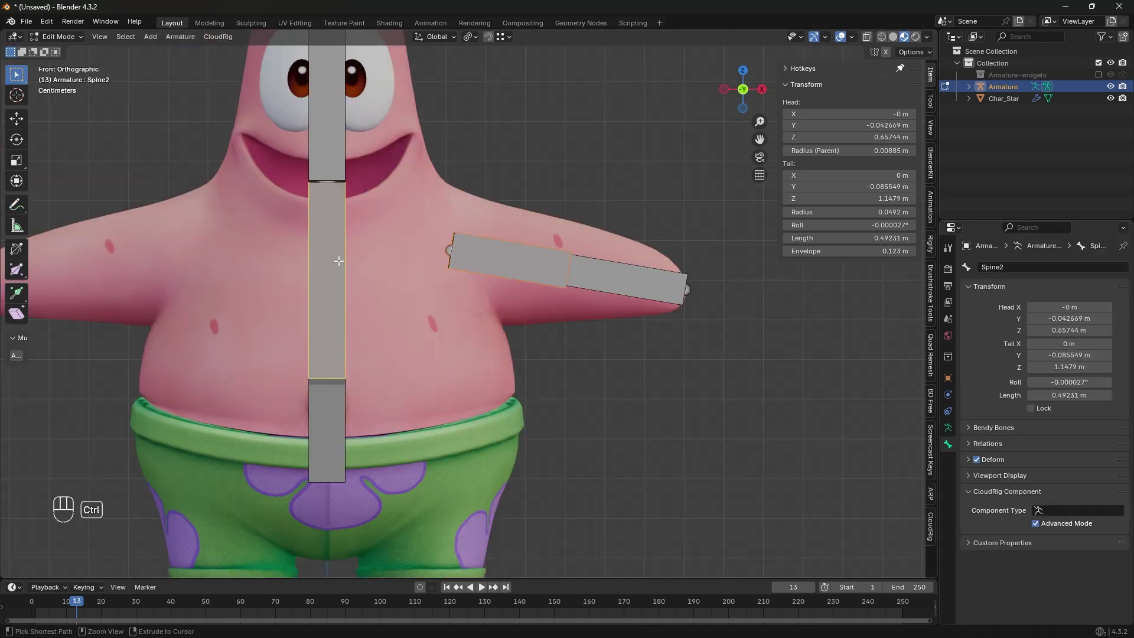
key("ctrl+p")
left_click(339, 261)
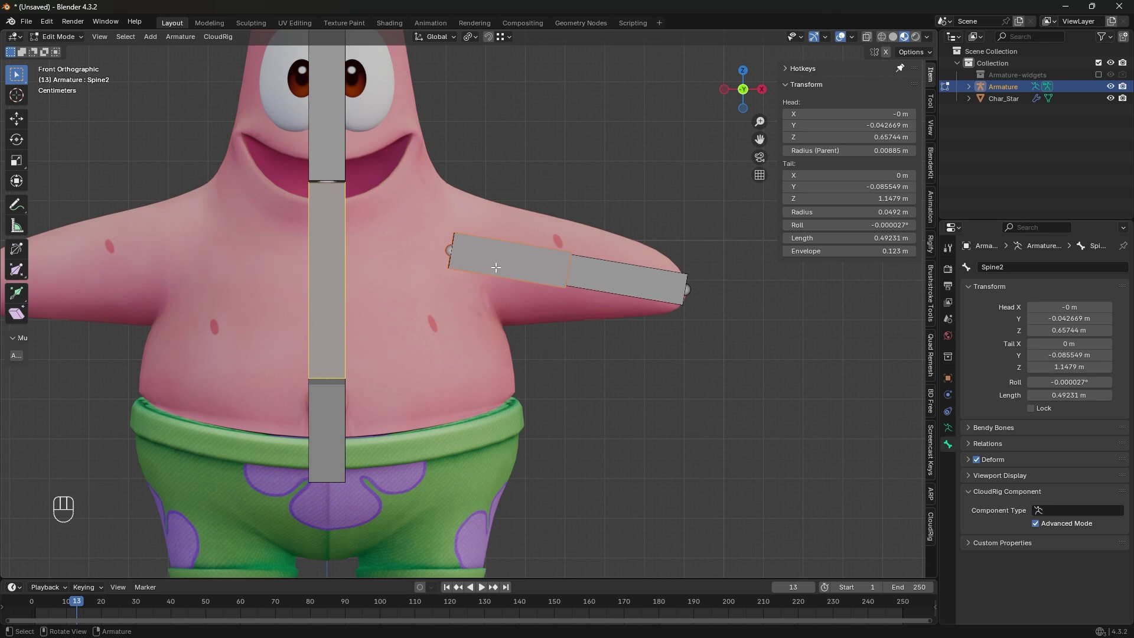
key("ctrl+p")
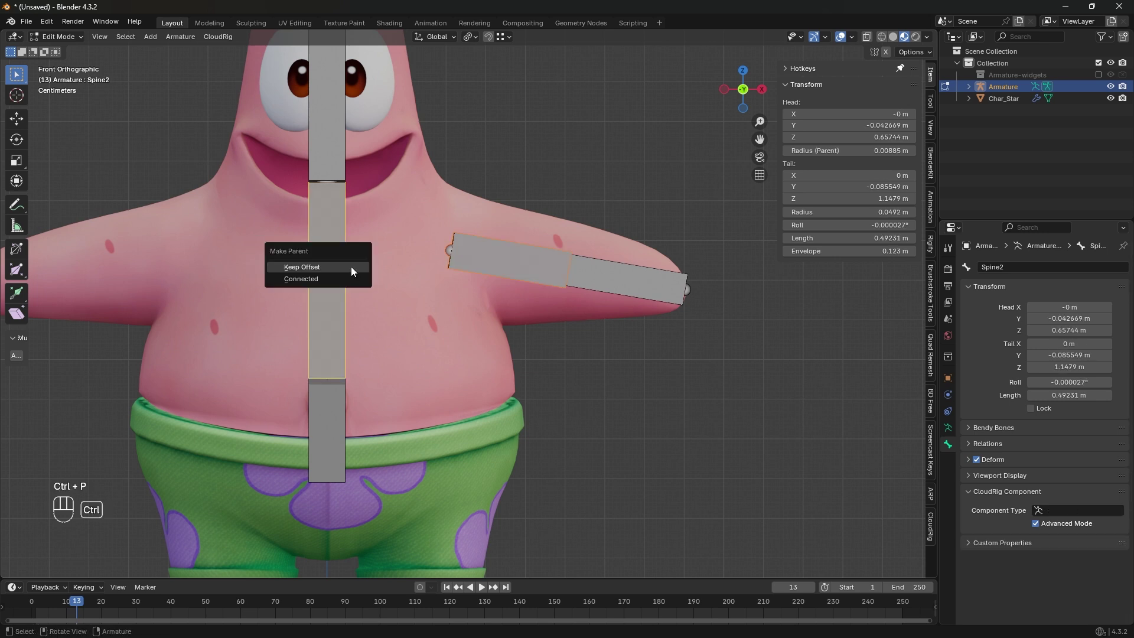
left_click(351, 267)
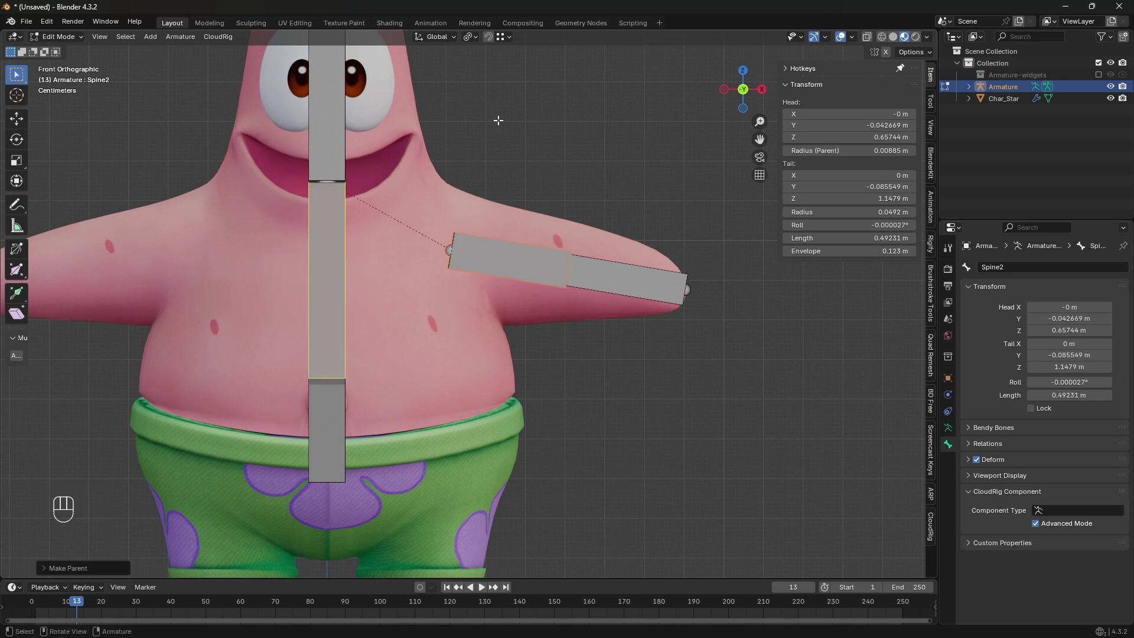
- Lower the head of Spine1 along Z to a height of about 0.34 m in the front view
scroll(621, 271, "down", 1)
middle_click_drag(620, 271, 564, 316, "shift")
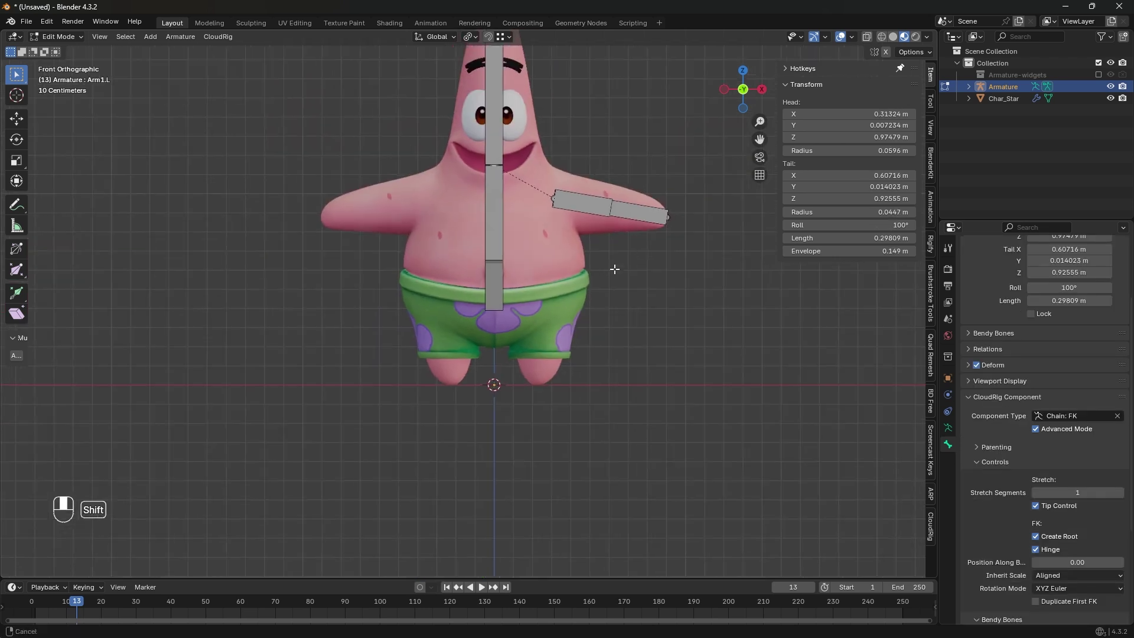
middle_click_drag(632, 223, 585, 232)
left_click(735, 90)
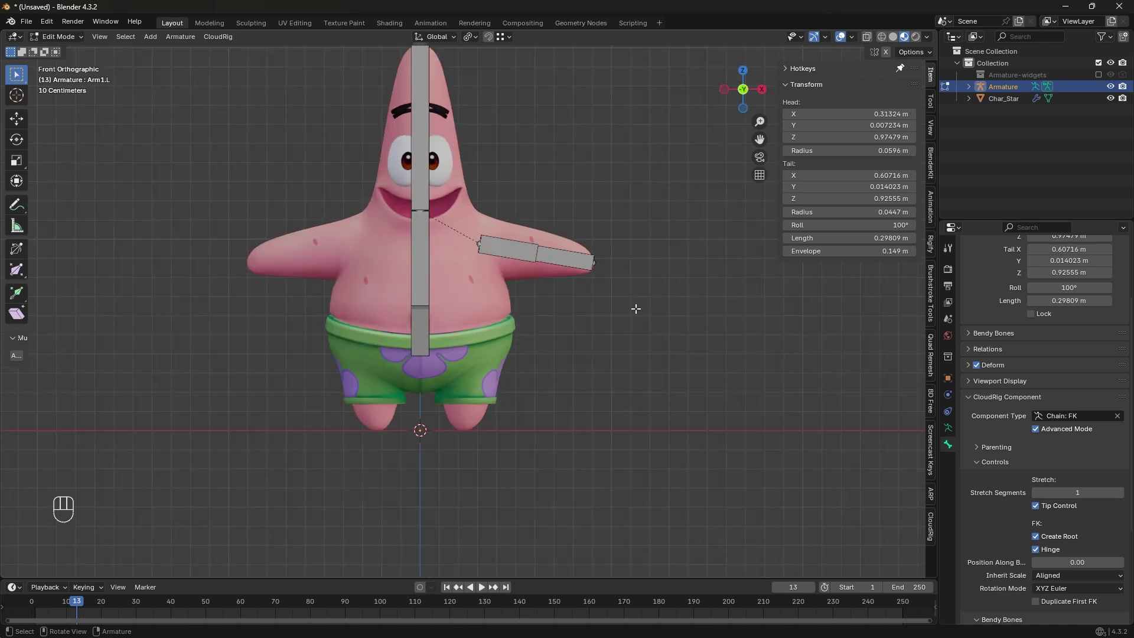
scroll(552, 337, "up", 4)
middle_click_drag(496, 355, 603, 248, "shift")
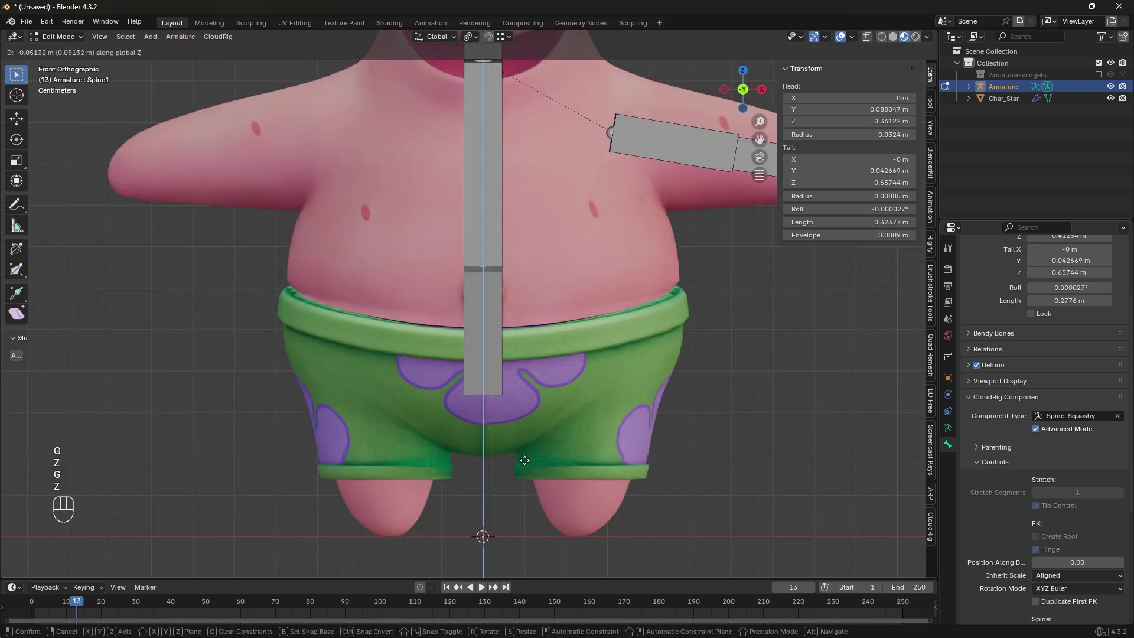
left_click(522, 461)
- Lower the joint between Spine1 and Spine2 along Z to a height of about 0.60 m
middle_click_drag(522, 460, 640, 324)
scroll(641, 324, "down", 3)
middle_click_drag(511, 322, 539, 373, "shift")
scroll(500, 392, "up", 3)
key("KP_1")
key("g")
key("z")
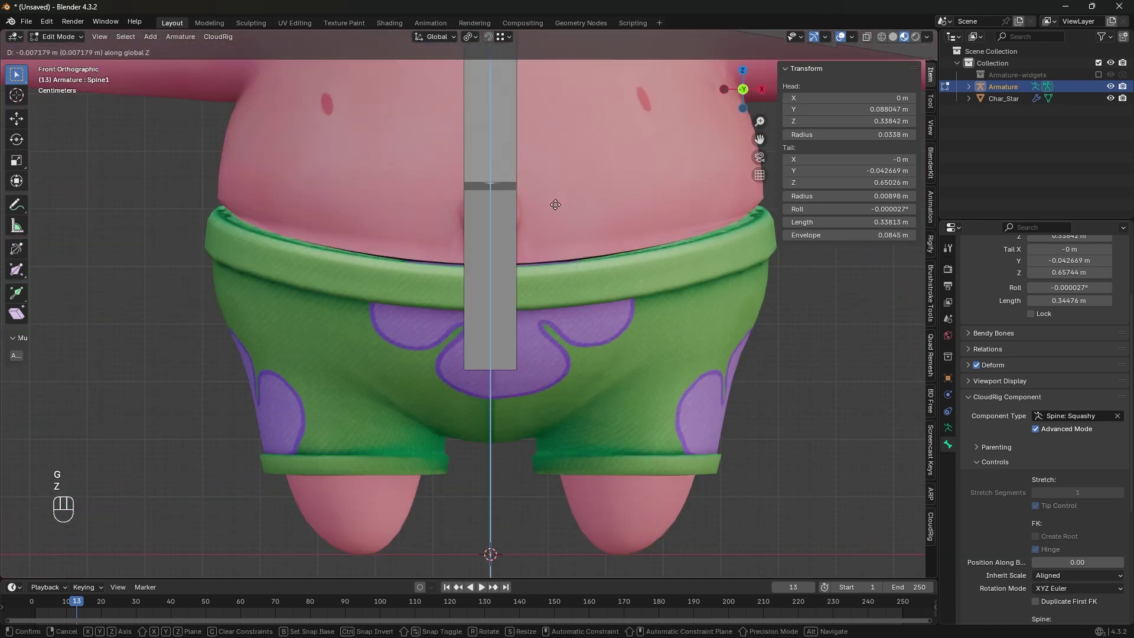
left_click(554, 232)
- Lower the joint between Spine2 and Spine3 along Z and fine-tune it in the side view to about 1.13 m high
scroll(557, 235, "down", 4)
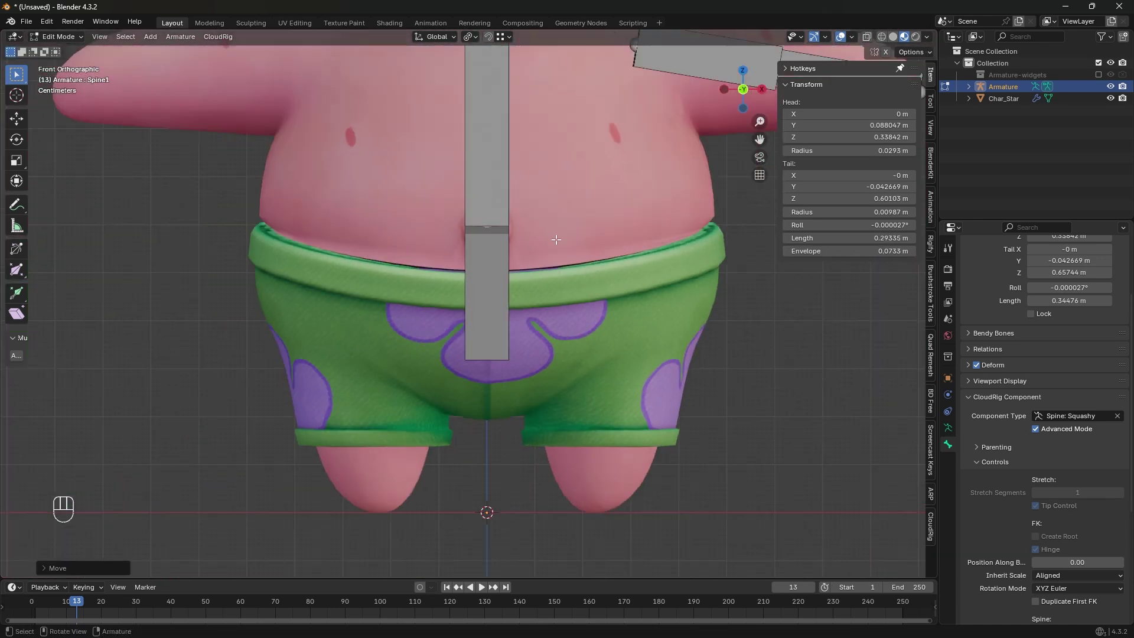
middle_click_drag(557, 236, 485, 352, "shift")
left_click_drag(387, 239, 436, 217)
key("g")
key("z")
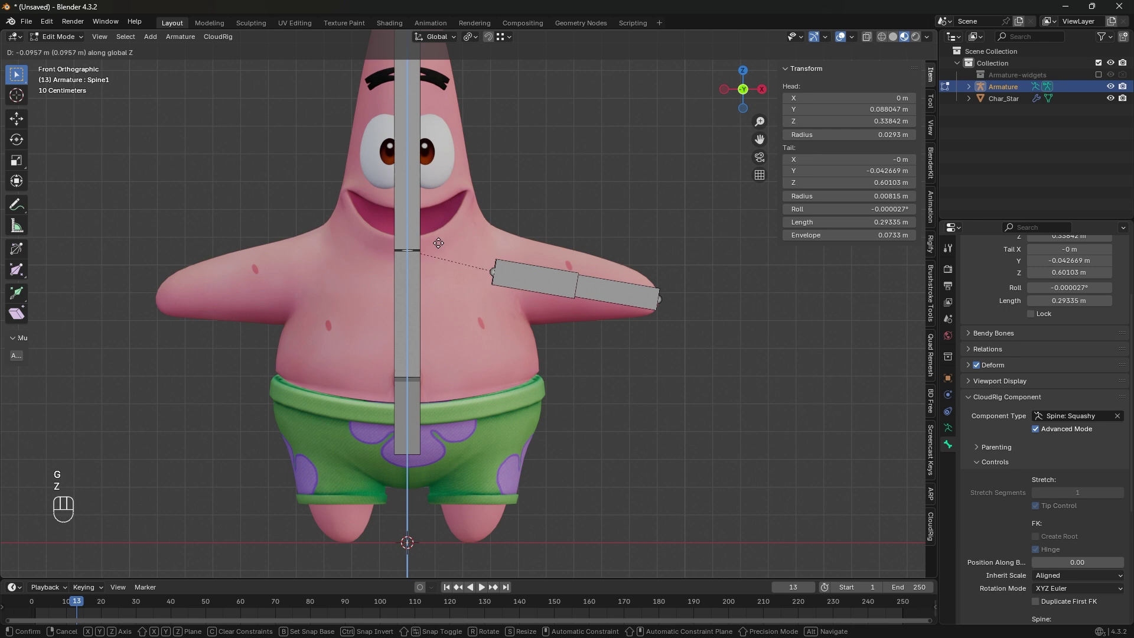
left_click(441, 239)
left_click(762, 90)
left_click(560, 219)
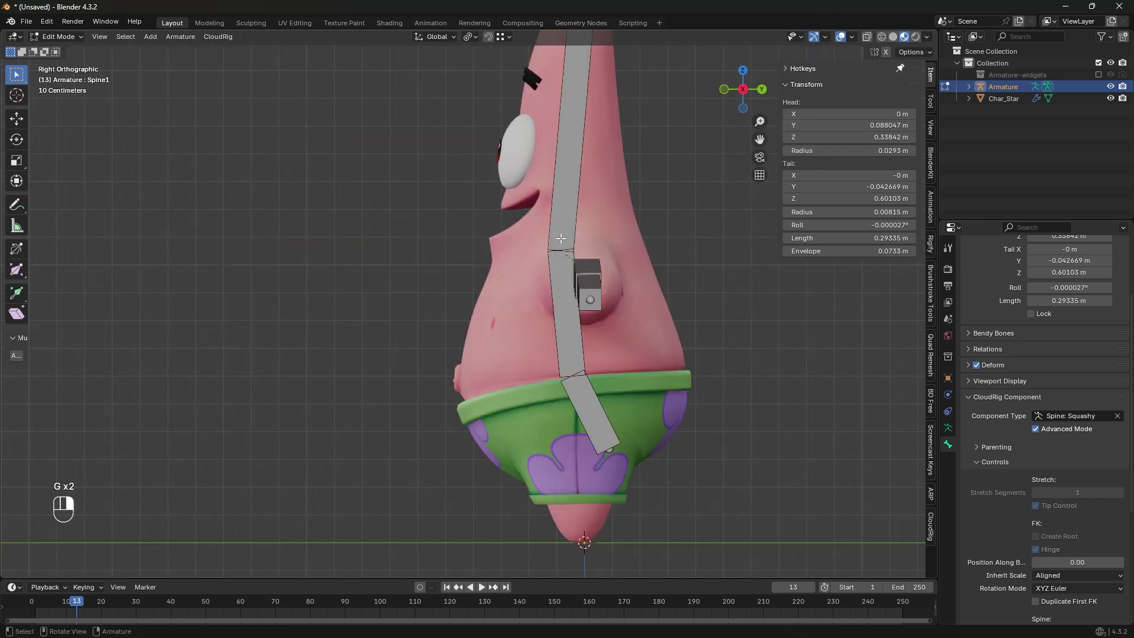
- Add a new bone at the 3D cursor in the front view and rename it UpperLeg.L
key("KP_1")
middle_click_drag(477, 384, 521, 342, "shift")
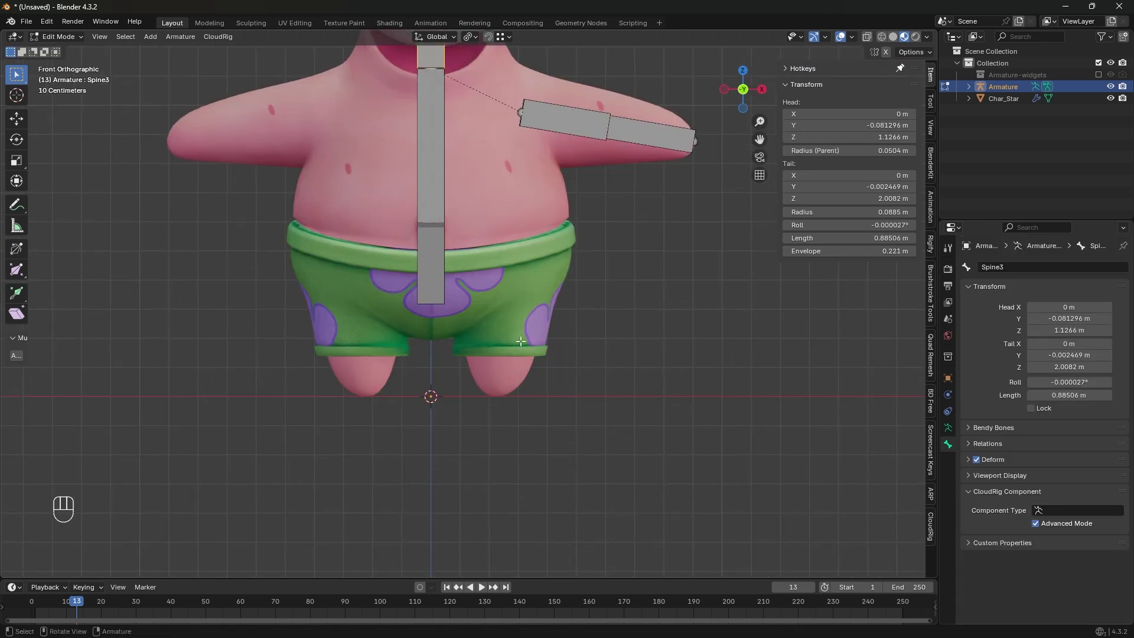
key("shift+a")
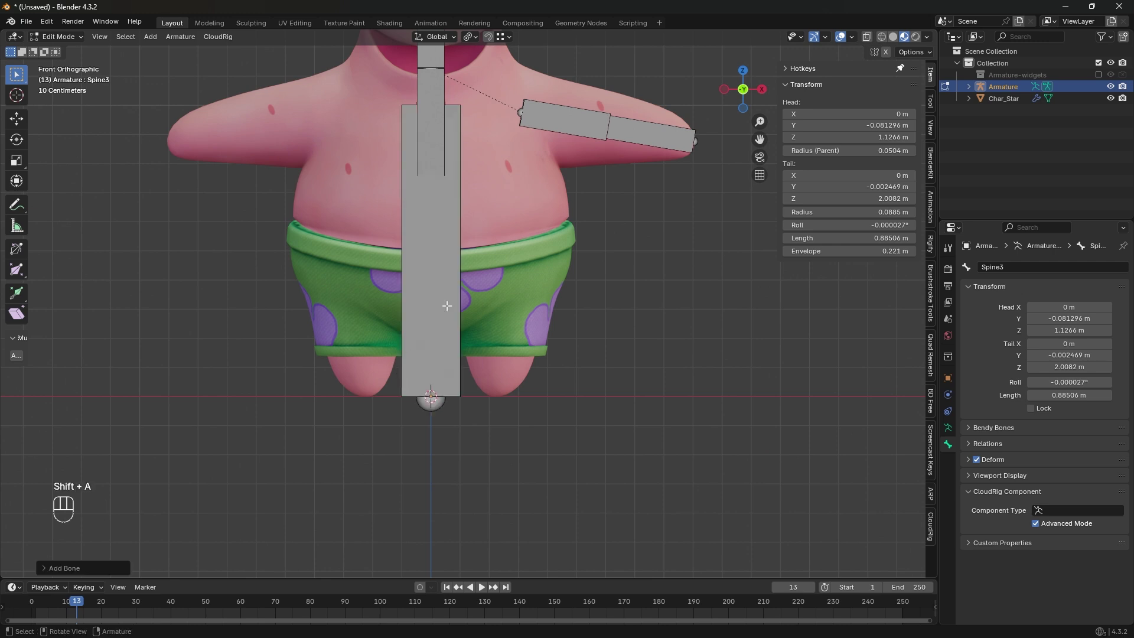
key("F2")
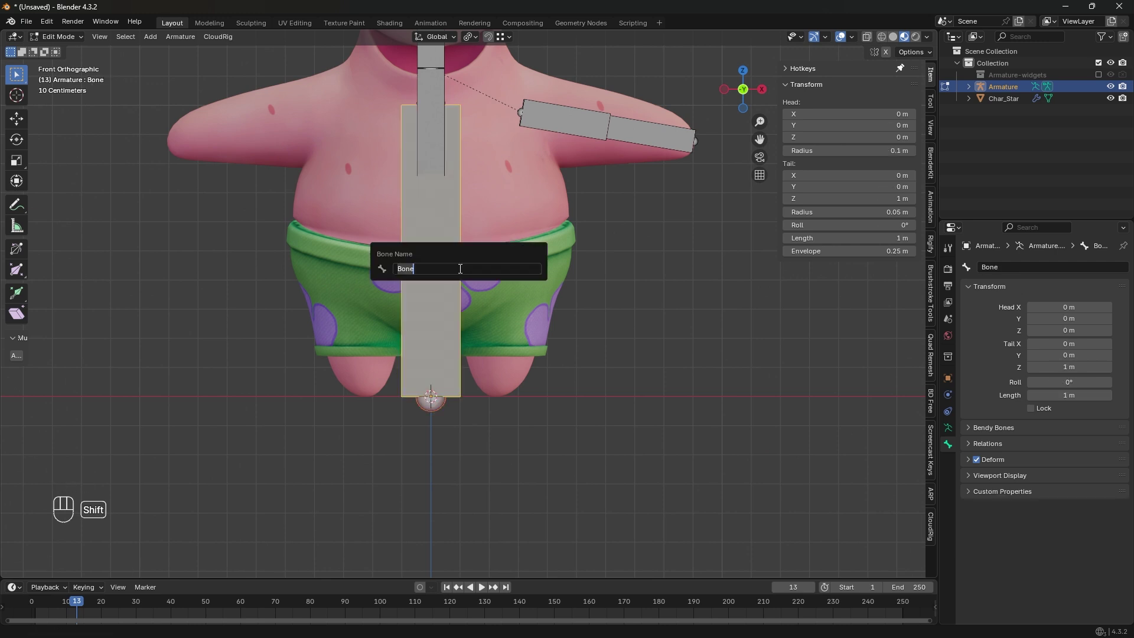
type("UpperLeg.L")
key("Return")
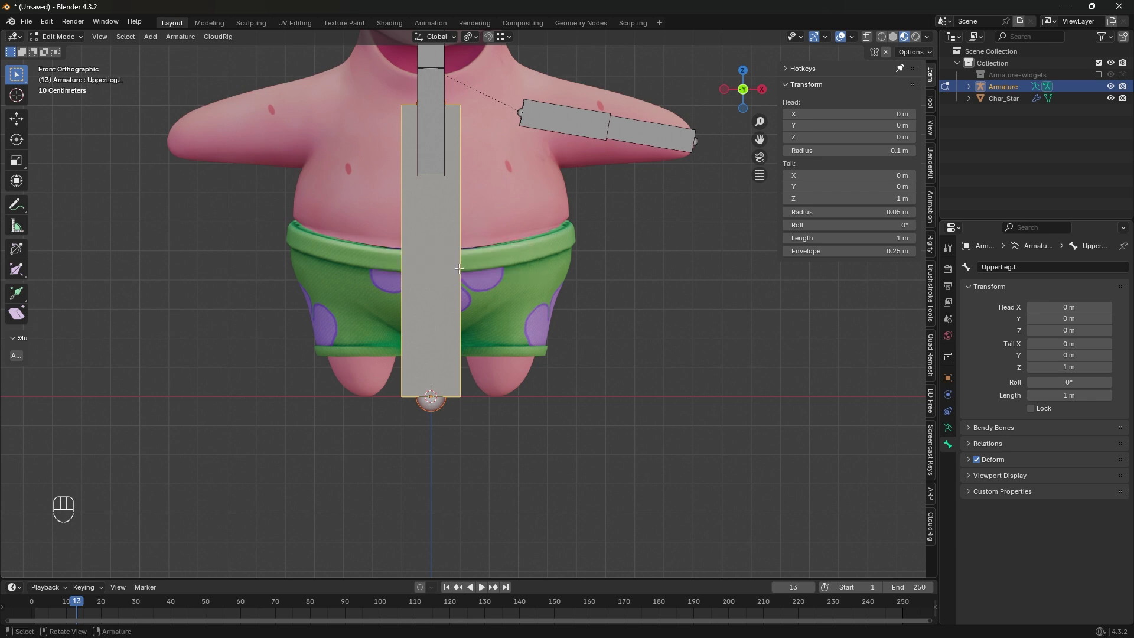
- Scale UpperLeg.L to about 0.12 m long, shrink its B-Bone display size, and place it over the left side of the shorts
key("s")
left_click(473, 358)
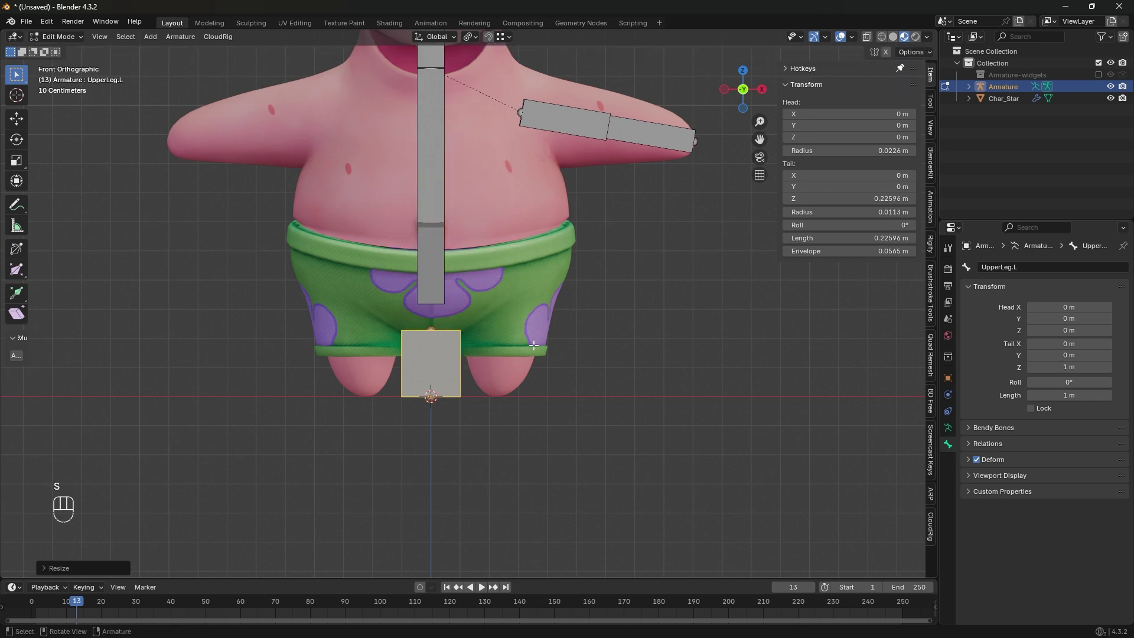
key("ctrl+alt+shift+s")
left_click(479, 355)
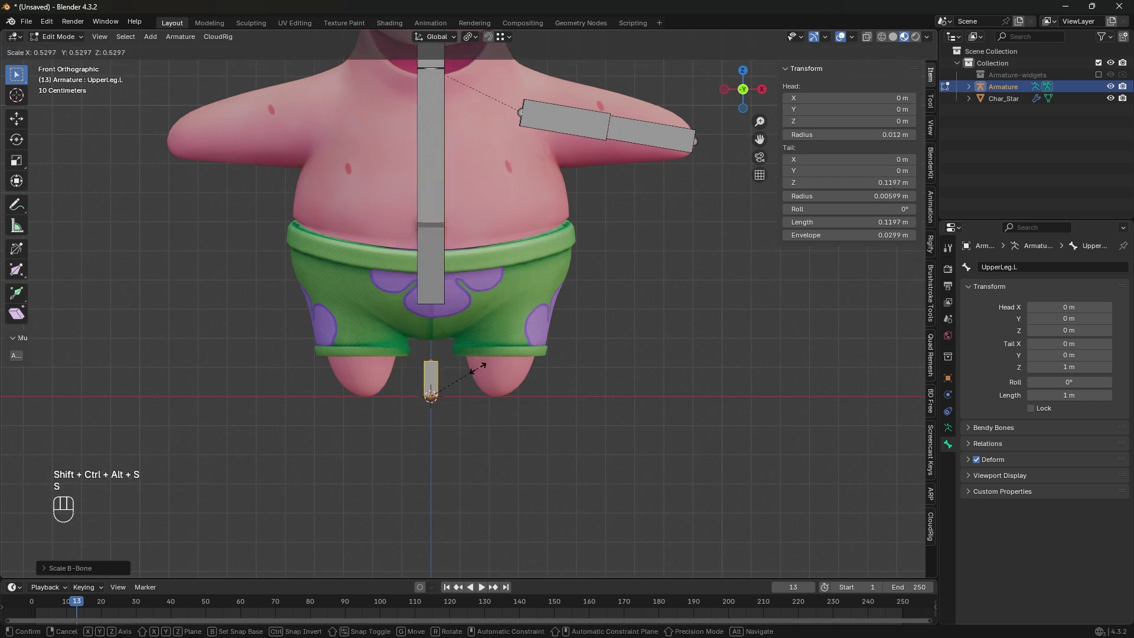
key("g")
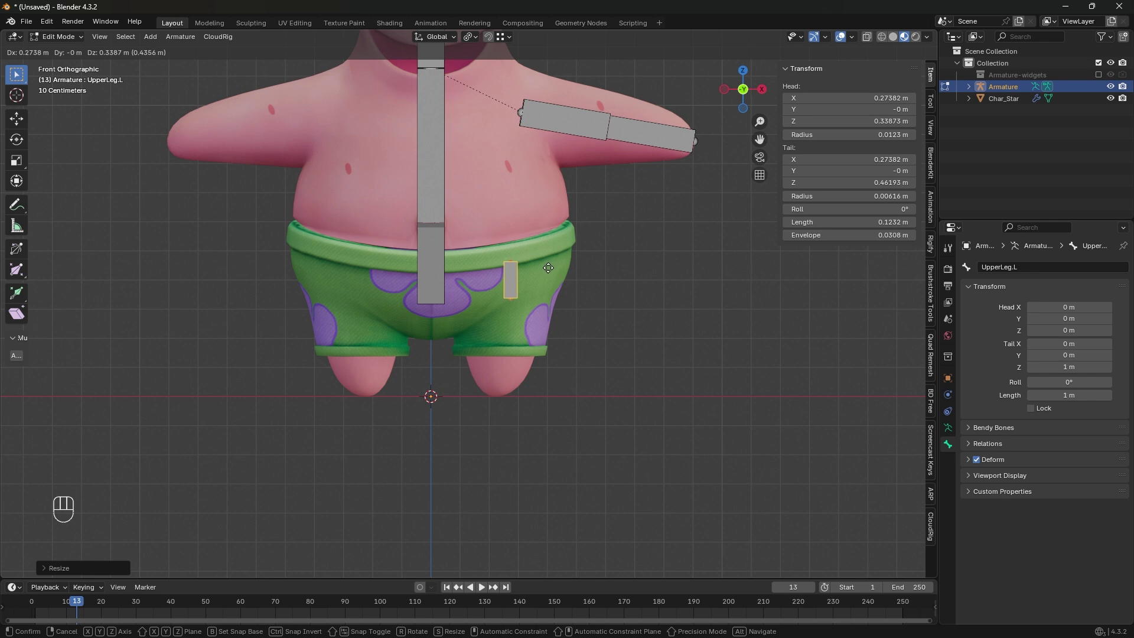
left_click(542, 269)
- Point UpperLeg.L downward with its tail at about Z 0.18 m and lower its head to about Z 0.33 m
key("g")
key("z")
left_click(503, 327)
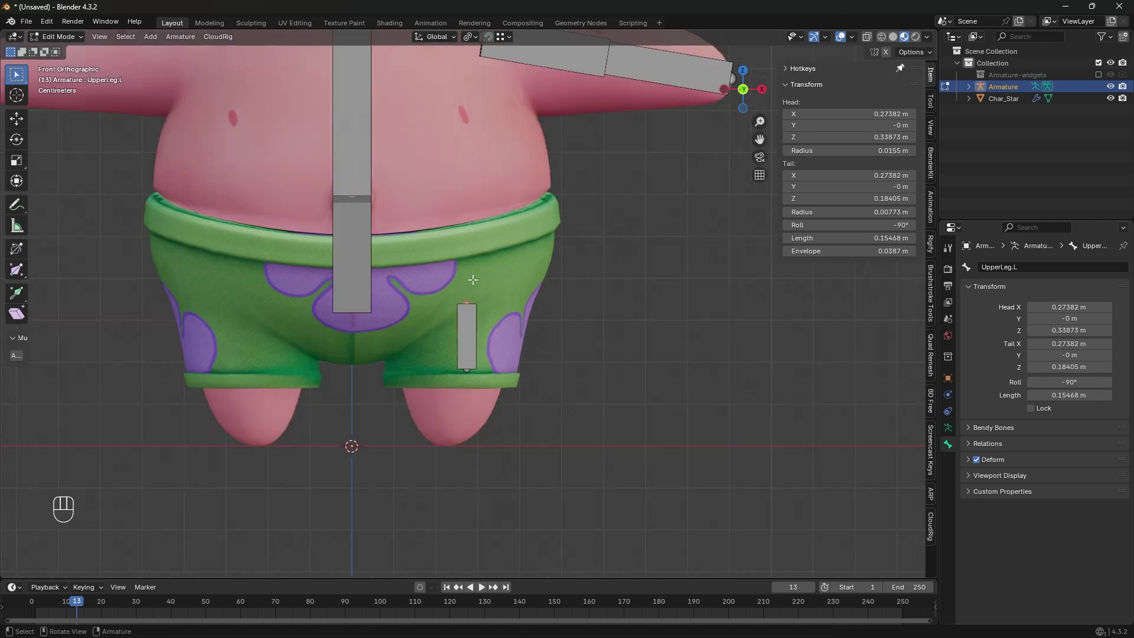
key("g")
left_click(467, 261)
key("g")
left_click(474, 275)
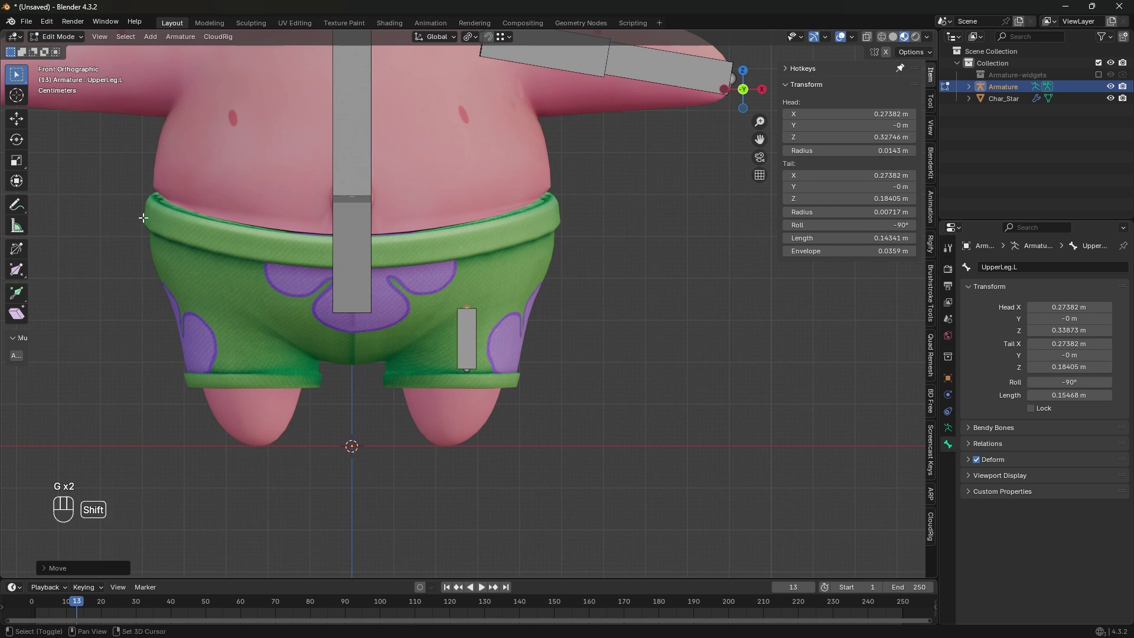
- Move UpperLeg.L in the side and front views to about X 0.235 m, Y -0.017 m, with its head at Z 0.305 m
middle_click_drag(143, 220, 20, 203, "shift")
left_click(16, 204)
mouse_move(332, 311)
middle_mouse_down()
mouse_move(209, 312)
mouse_move(328, 316)
middle_mouse_up()
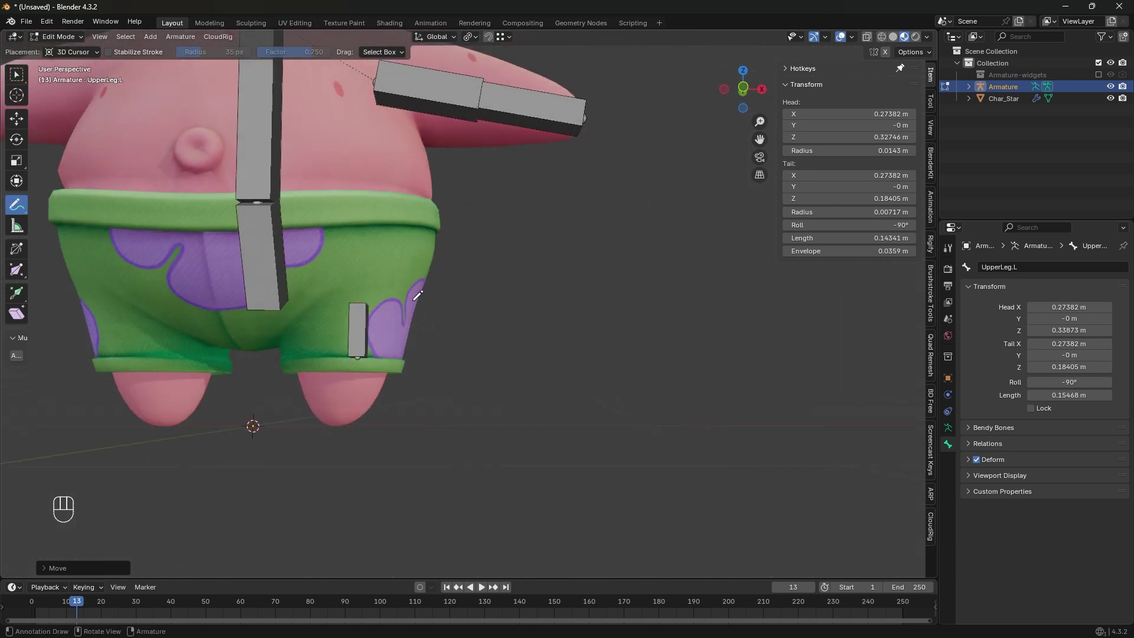
middle_click_drag(417, 294, 610, 190)
left_click(743, 89)
middle_click_drag(364, 347, 399, 327, "shift")
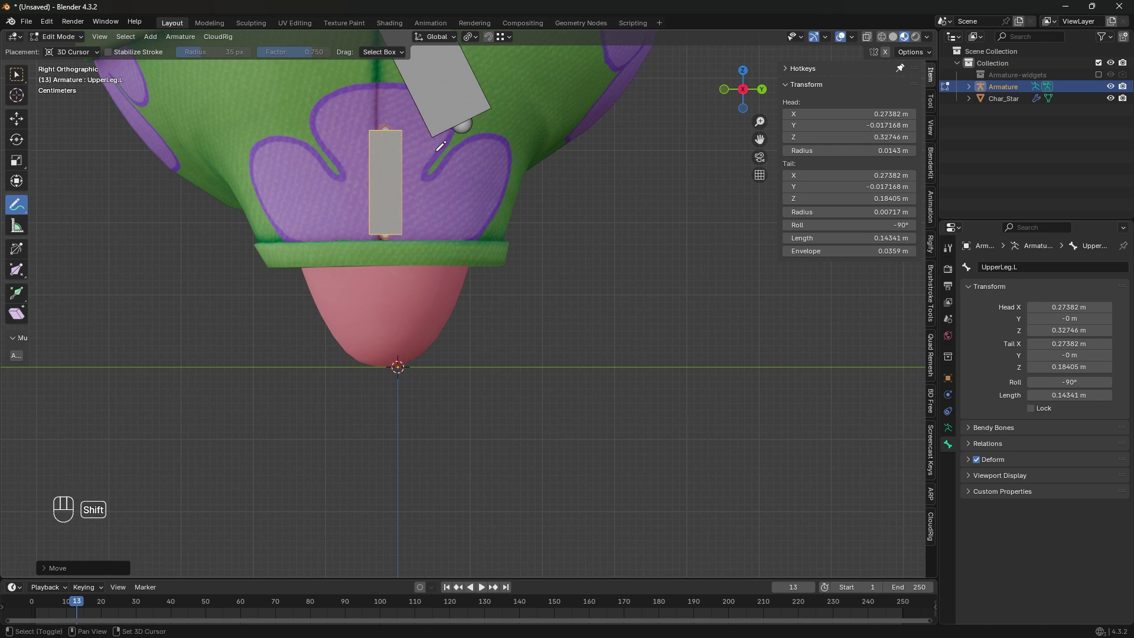
middle_click_drag(437, 148, 511, 105, "shift")
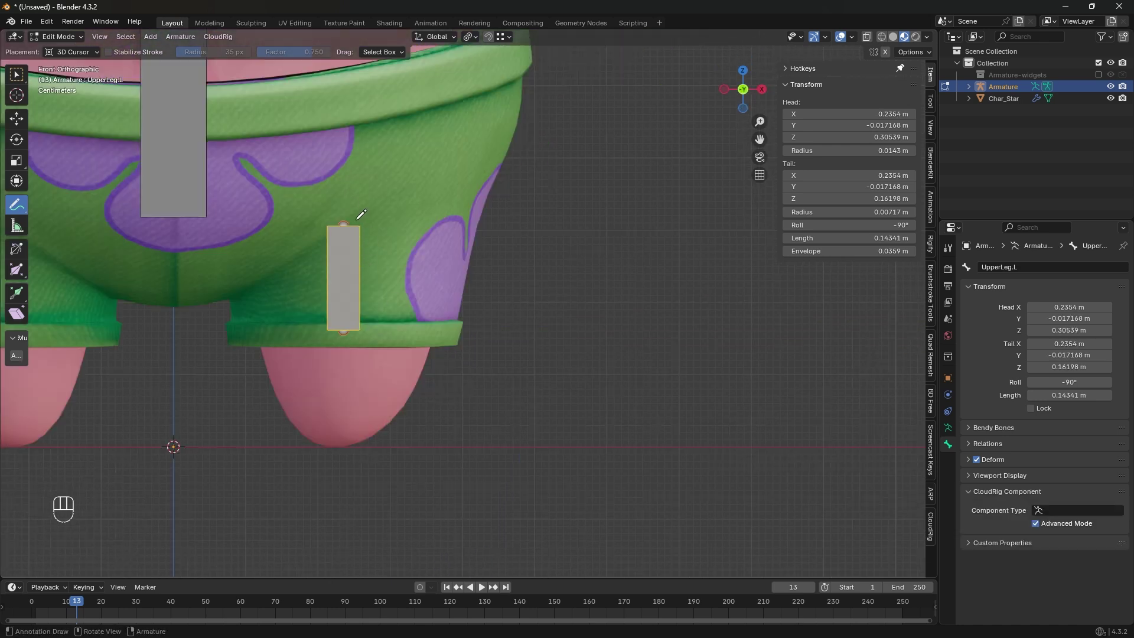
- Annotate a vertical guide line through the left leg's centre and align UpperLeg.L to it at about X 0.227 m, head at Z 0.296 m
key("ctrl+z")
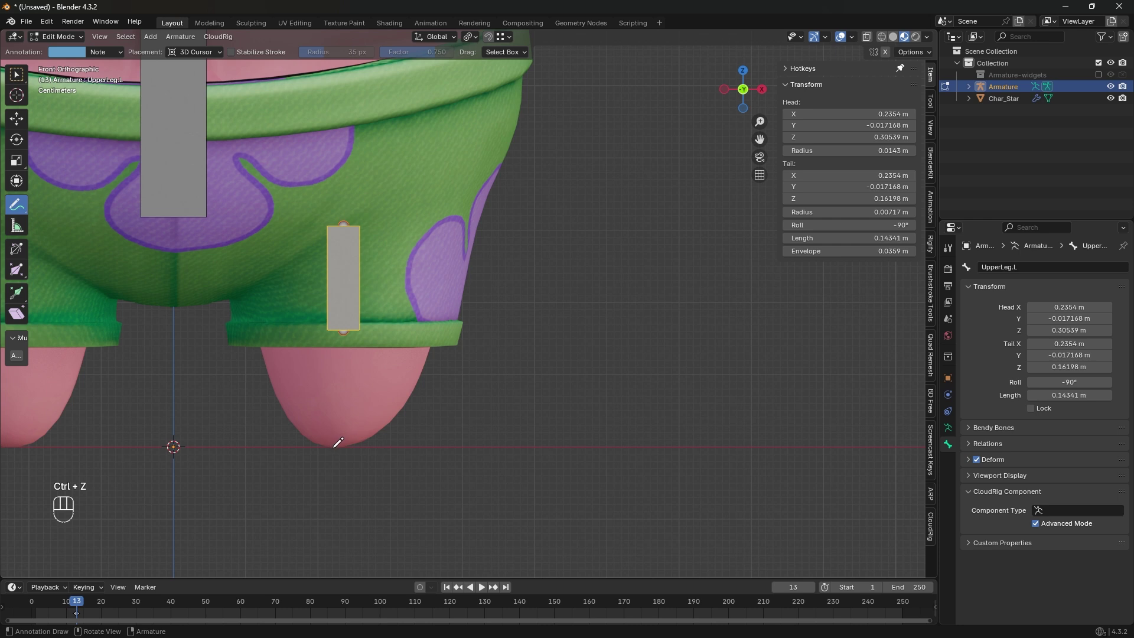
left_click_drag(337, 443, 333, 152)
key("g")
key("g")
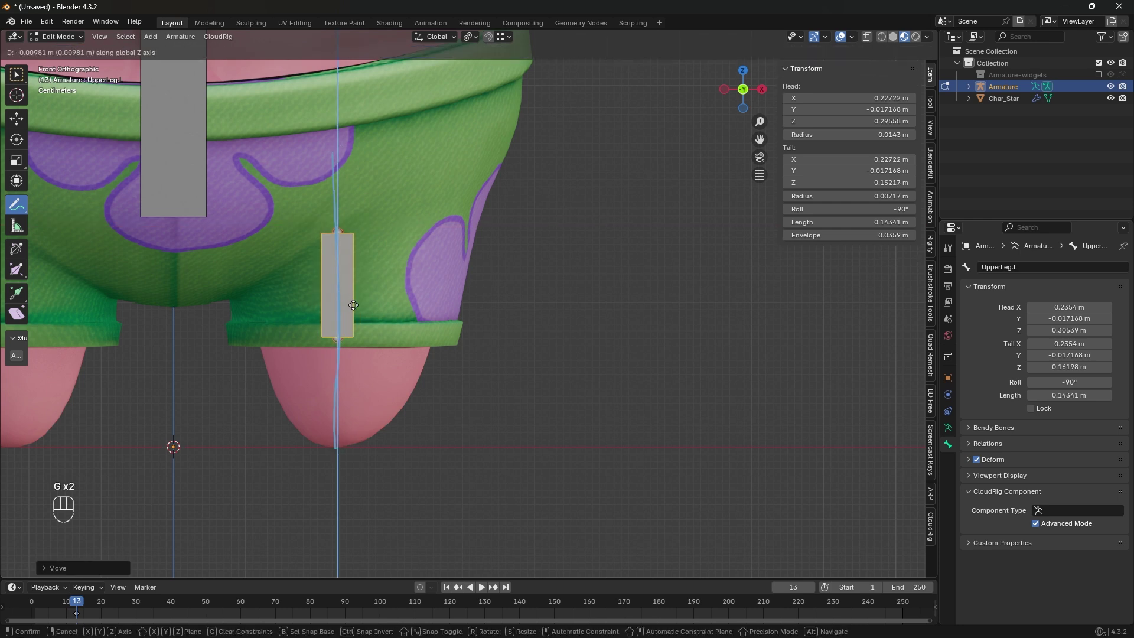
left_click(353, 305)
- Sketch temporary annotations around the shorts' left leg hem and the tail of UpperLeg.L, undoing the strokes
left_click_drag(227, 301, 401, 177)
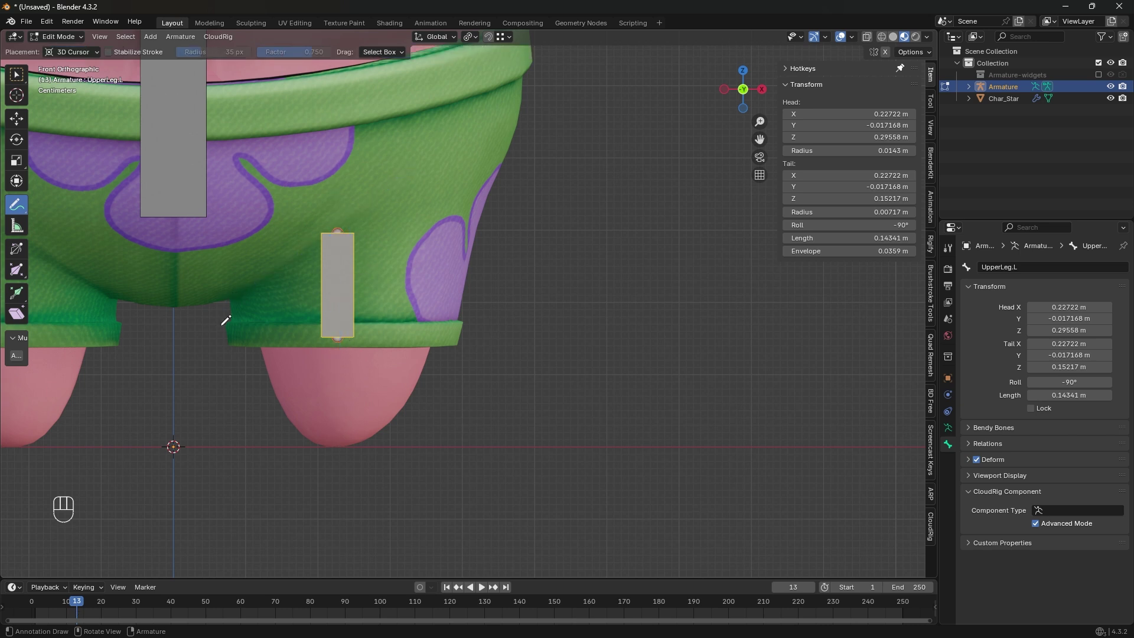
mouse_move(221, 321)
left_mouse_down()
mouse_move(413, 319)
mouse_move(464, 332)
mouse_move(357, 341)
mouse_move(192, 329)
left_mouse_up()
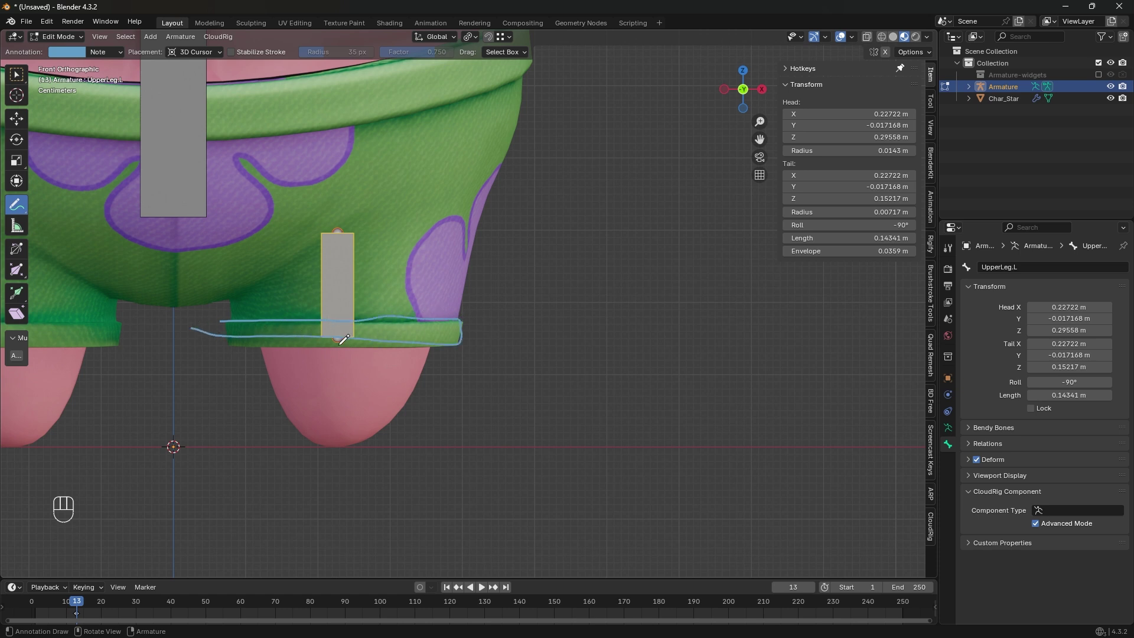
key("ctrl+shift+z")
key("ctrl+shift+z")
left_click_drag(334, 337, 354, 339)
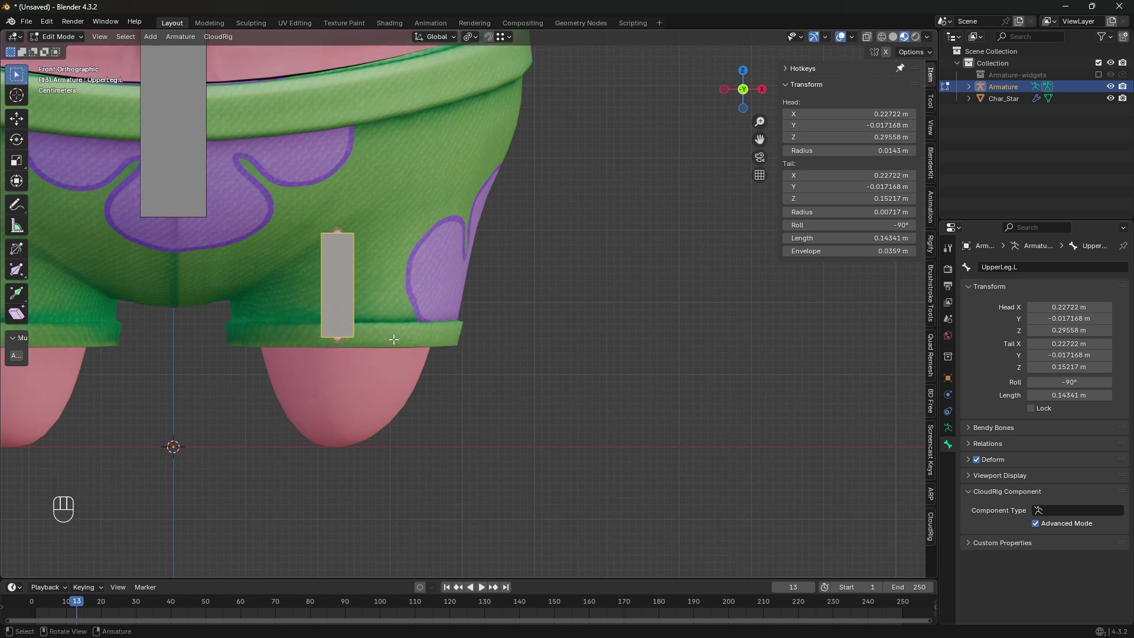
- Scale UpperLeg.L to about 0.30 m long so it reaches the sole, and subdivide it into two bones
key("s")
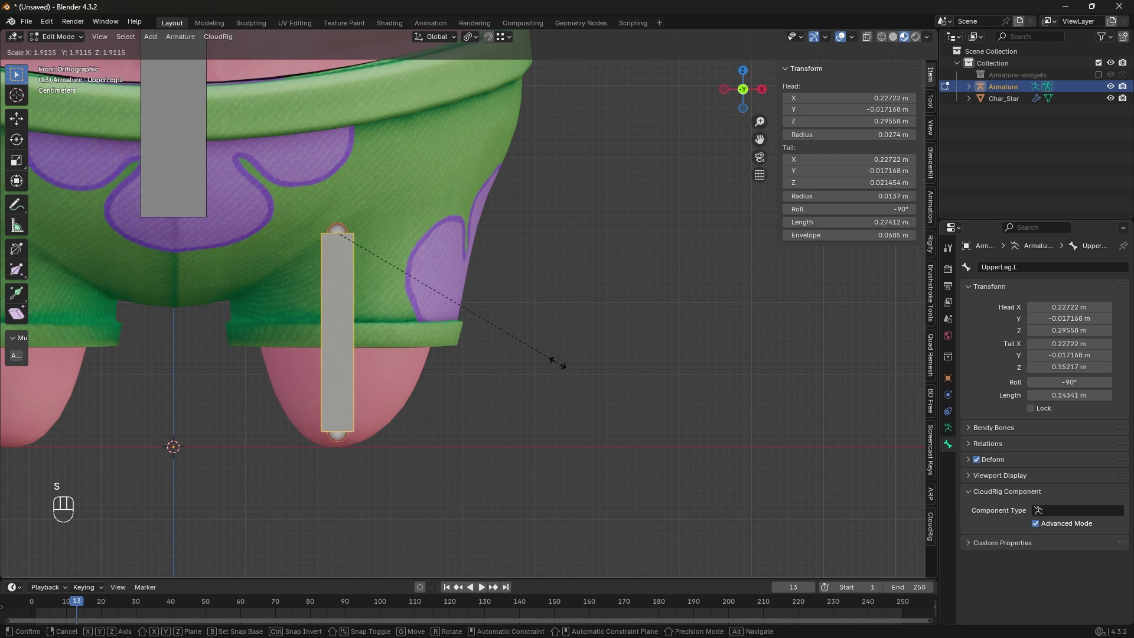
left_click(580, 367)
right_click(326, 315)
left_click(327, 315)
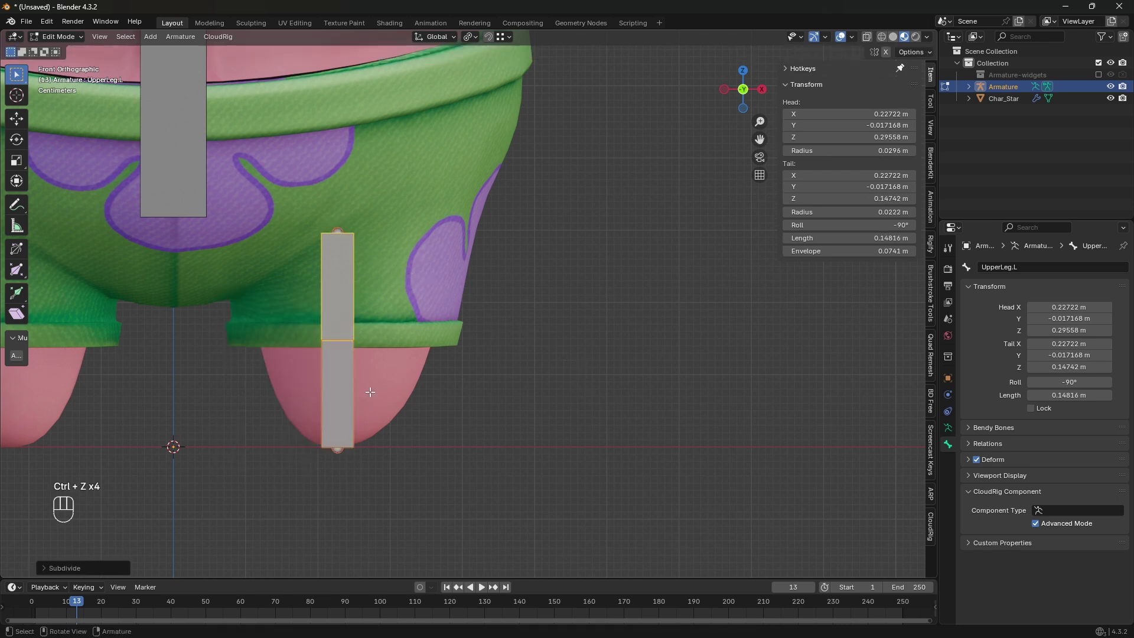
- Rename the lower bone of the left leg as Foot.L
left_click(350, 393)
key("F2")
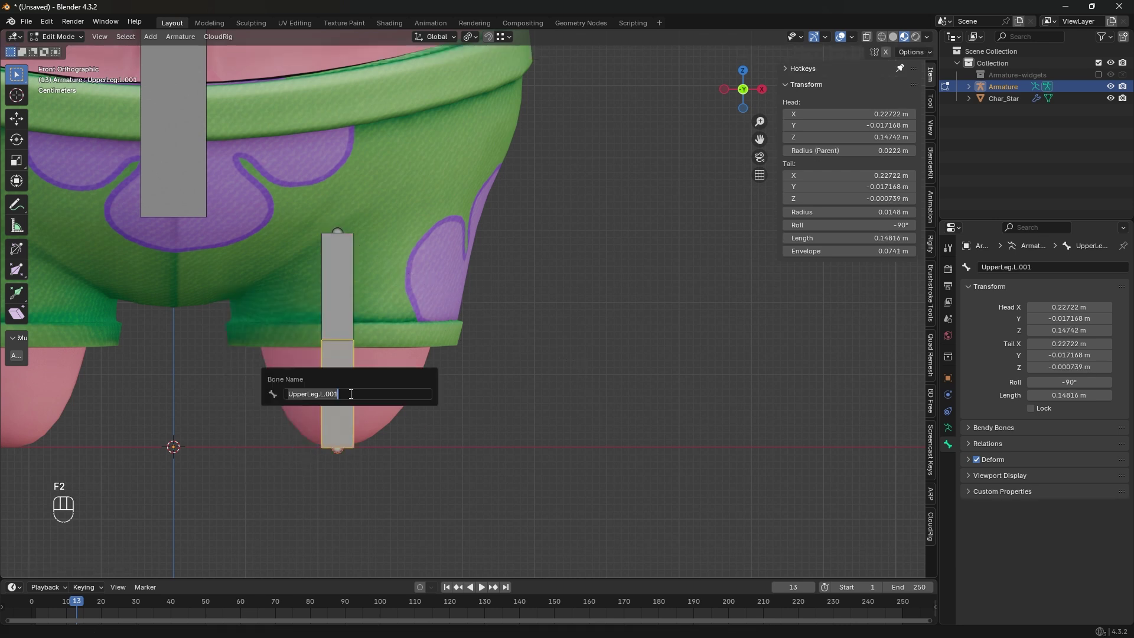
left_click_drag(339, 393, 325, 394)
key("BackSpace")
key("Left")
key("Left")
key("BackSpace")
key("BackSpace")
key("BackSpace")
key("BackSpace")
key("BackSpace")
key("BackSpace")
key("BackSpace")
key("BackSpace")
type("Foot")
key("Return")
- Assign the Chain: IK component type to UpperLeg.L and enable IK At Tail
left_click(340, 251)
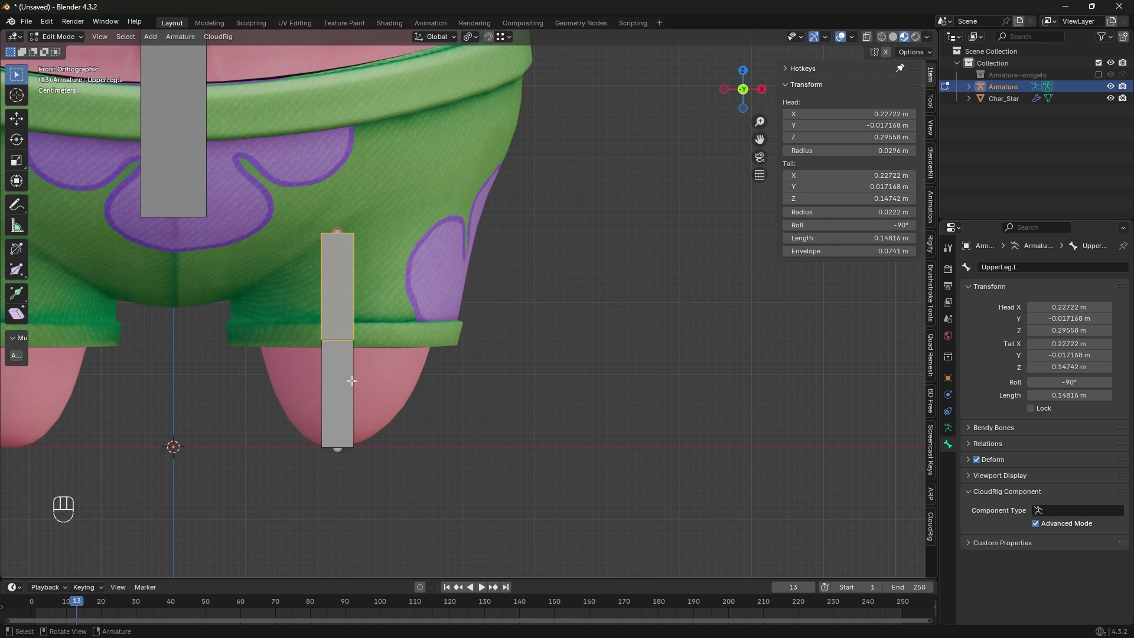
left_click(1073, 509)
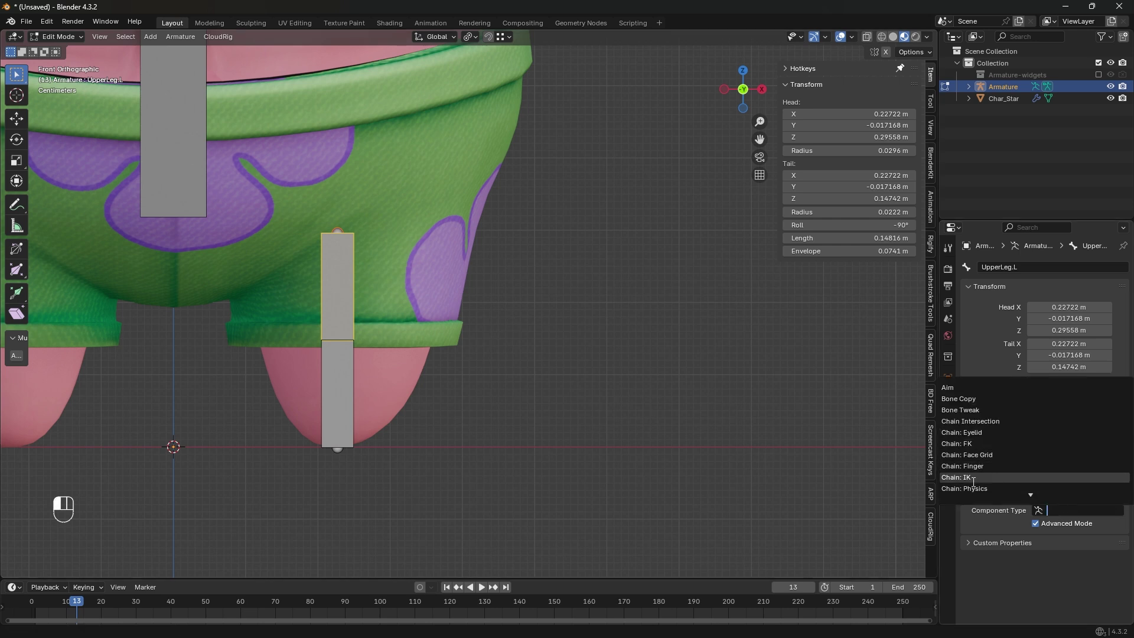
scroll(981, 467, "down", 5)
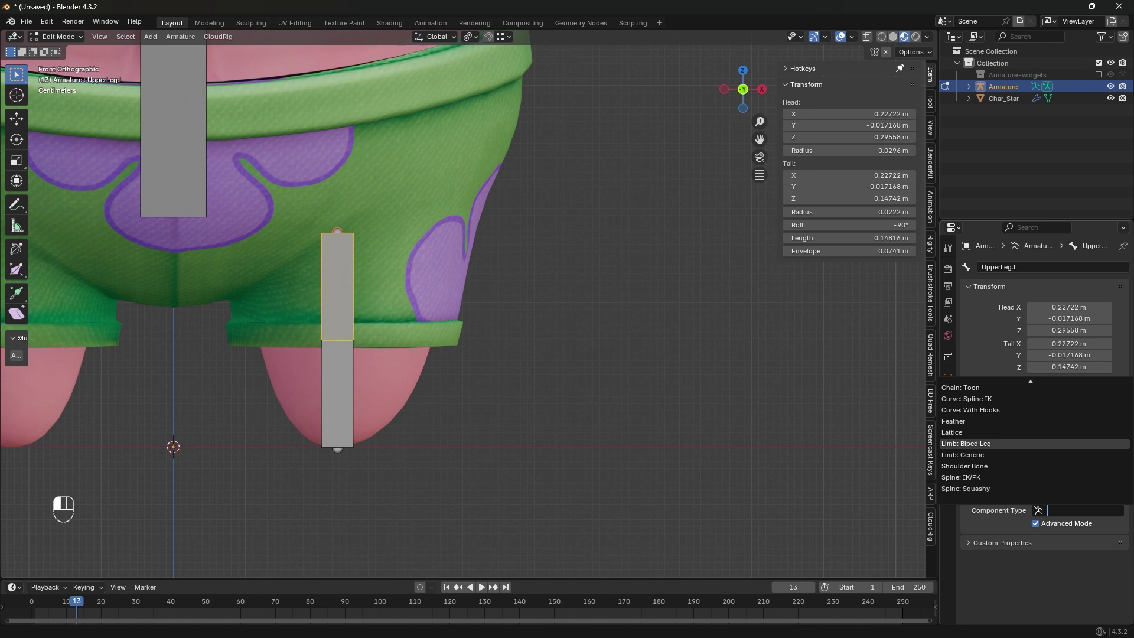
scroll(986, 446, "up", 9)
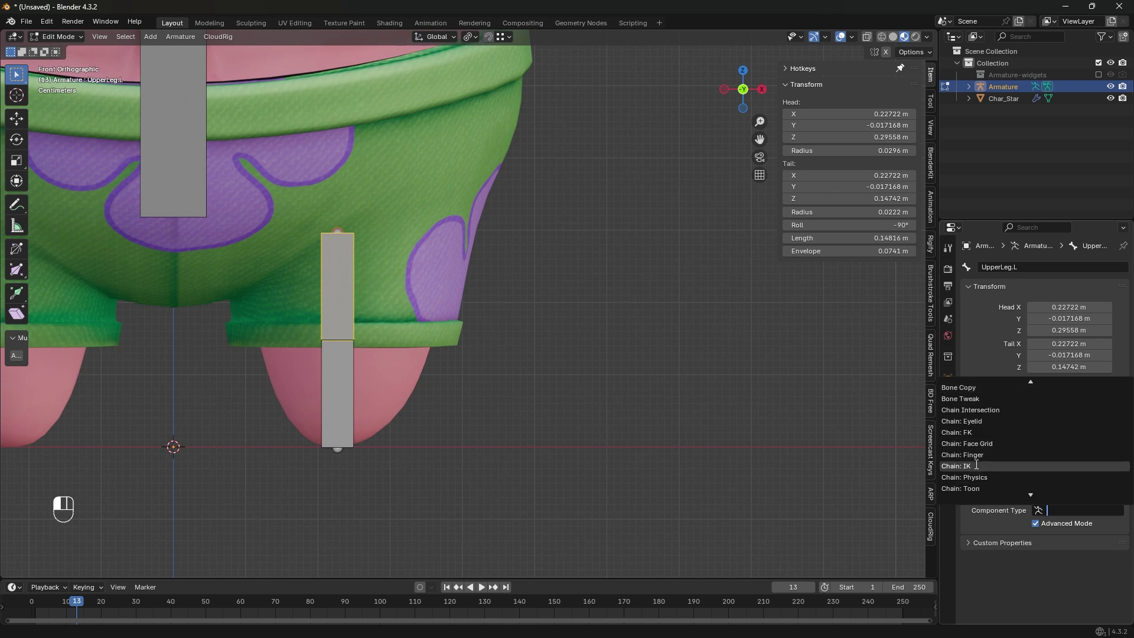
left_click(980, 466)
scroll(1034, 413, "down", 5)
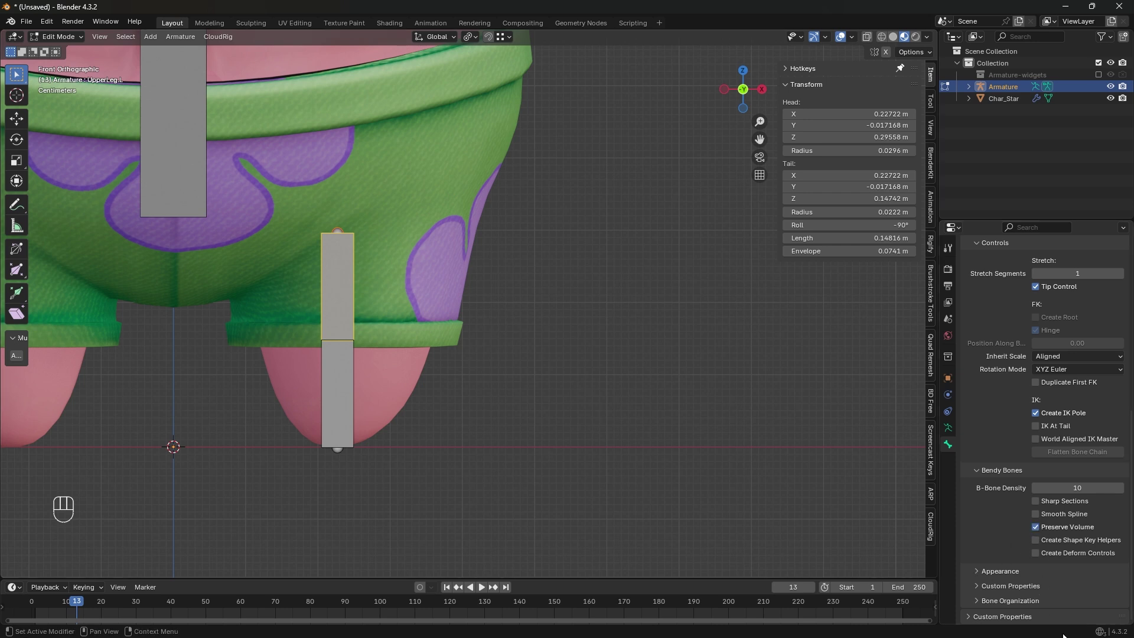
left_click(1036, 427)
- Sketch temporary annotations at the lower leg bone's tail and at the knee joint, and undo them
left_click(16, 204)
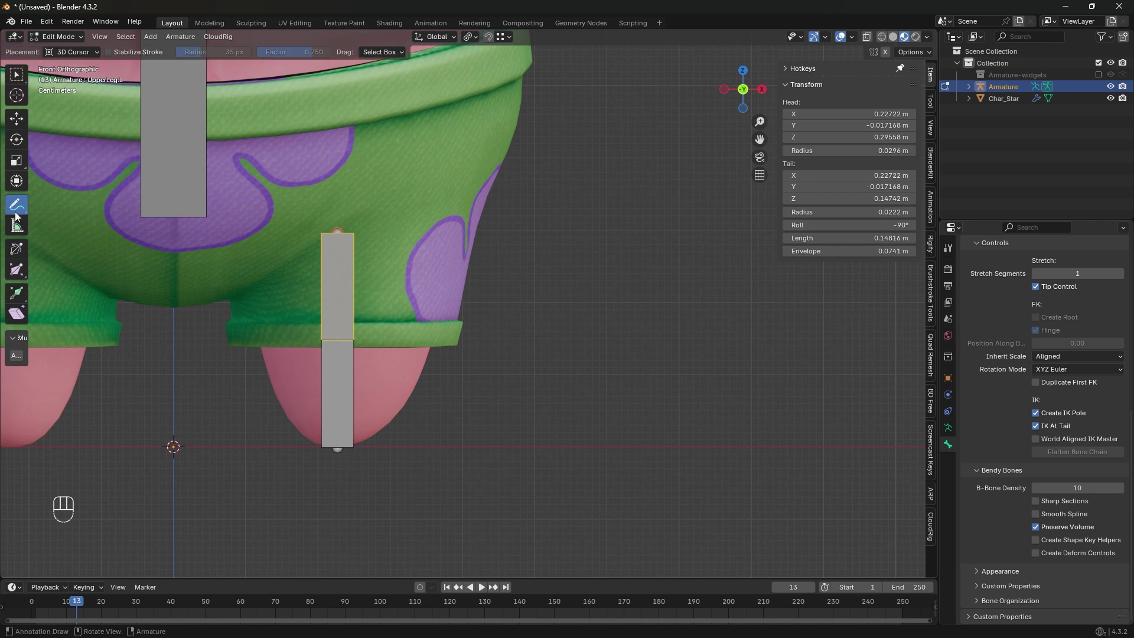
mouse_move(334, 455)
left_mouse_down()
mouse_move(350, 449)
mouse_move(344, 456)
left_mouse_up()
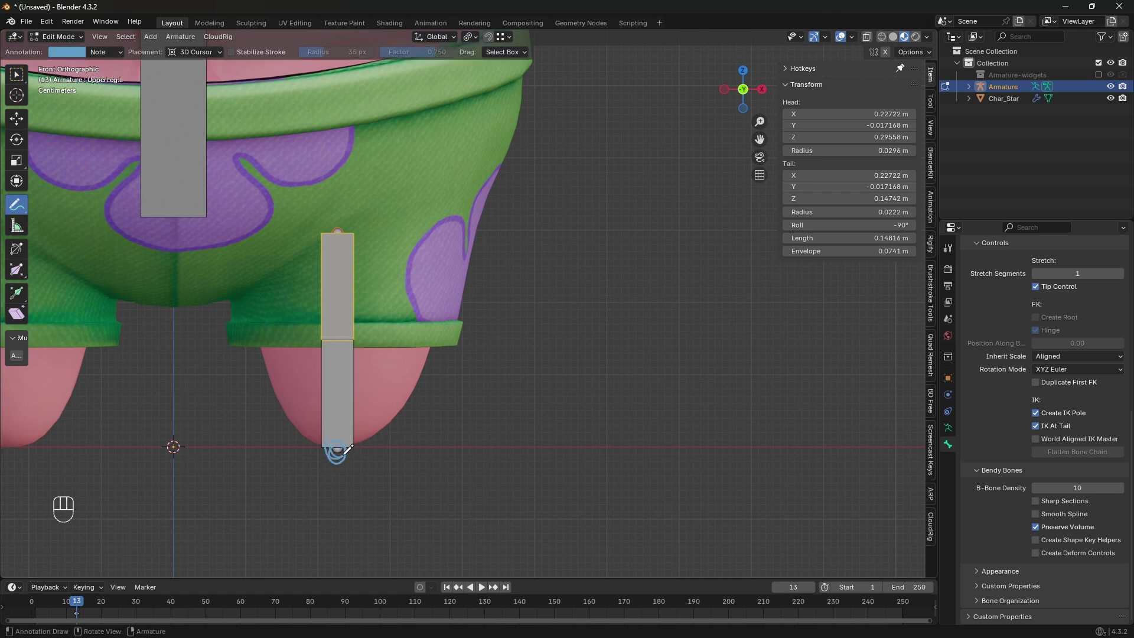
left_click_drag(325, 337, 340, 329)
key("ctrl+z")
key("ctrl+z")
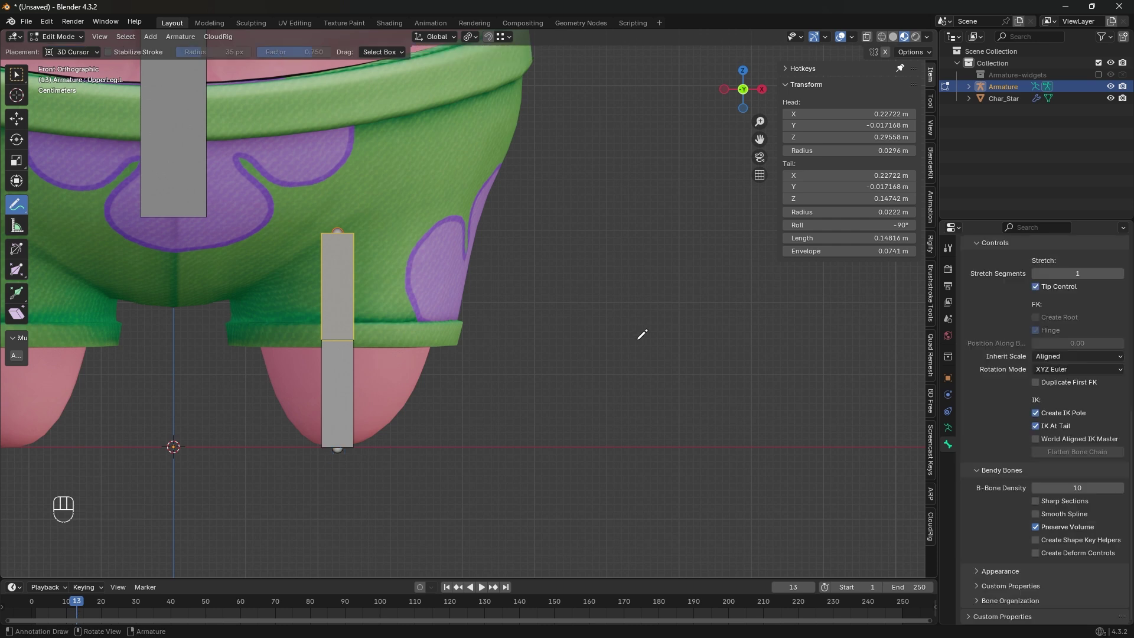
left_click(16, 73)
- Select the joint between the two left leg bones in the right side view
left_click(762, 89)
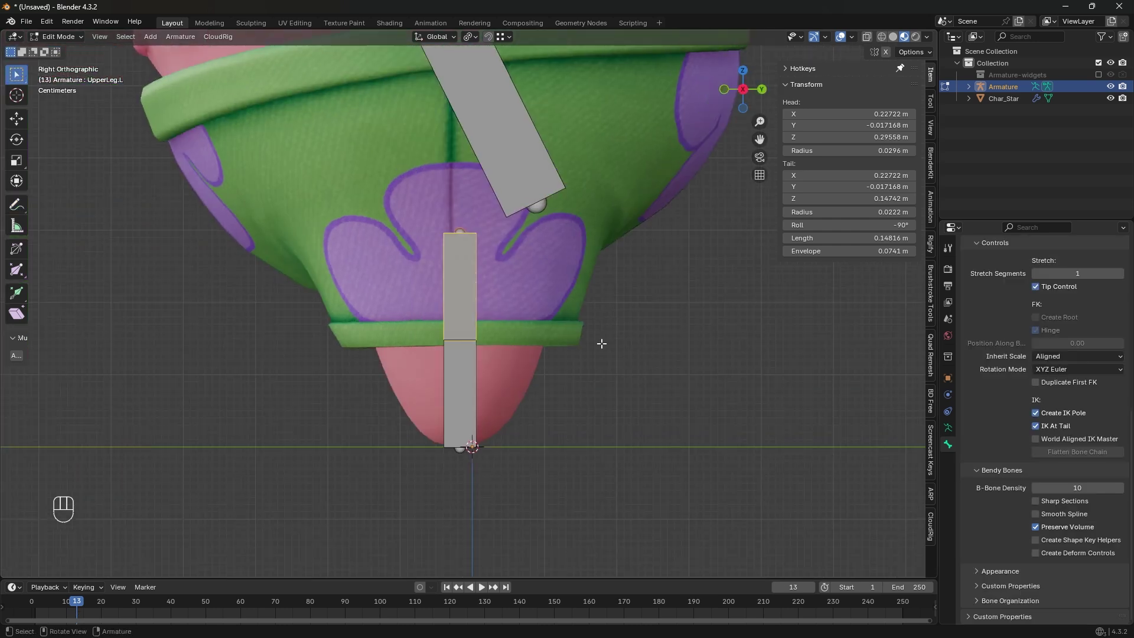
left_click(418, 315)
key("g")
right_click(496, 355)
key("g")
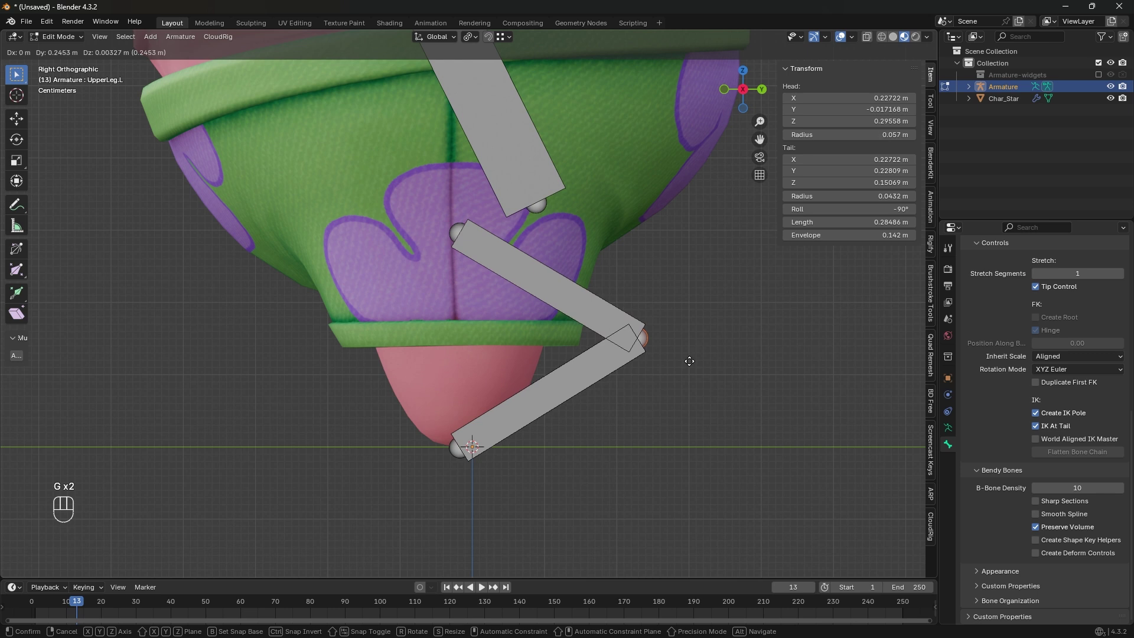
right_click(689, 361)
- Move the selected left leg joint slightly forward along Y to about -0.030 m
key("g")
middle_click(511, 357)
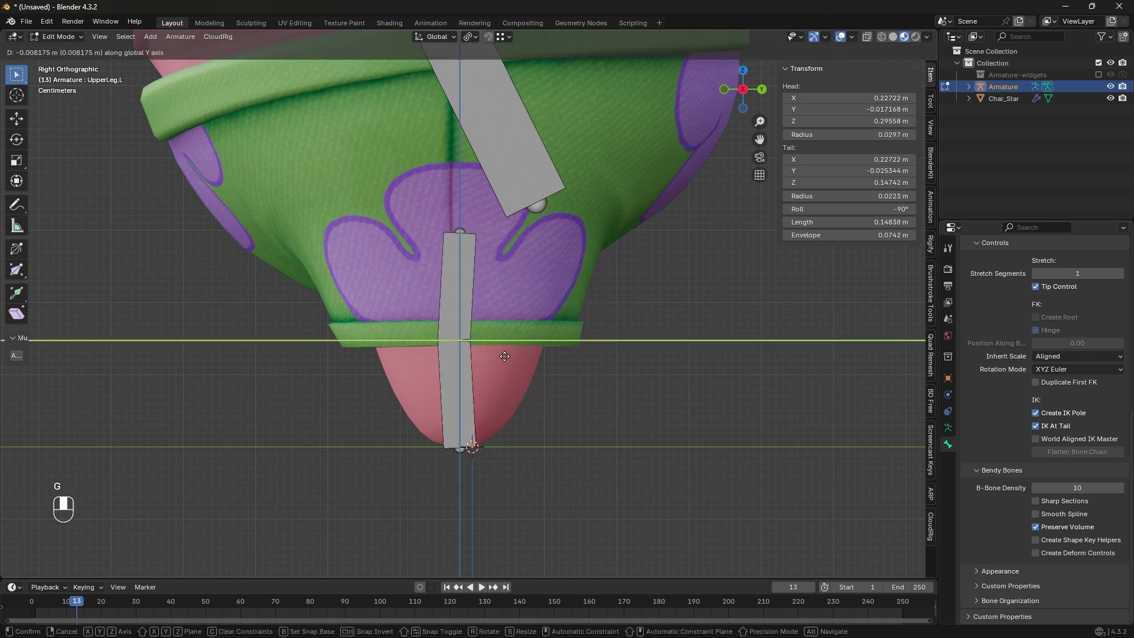
left_click(511, 358)
- Parent UpperLeg.L to Spine1, keeping its offset
middle_click_drag(511, 357, 650, 376)
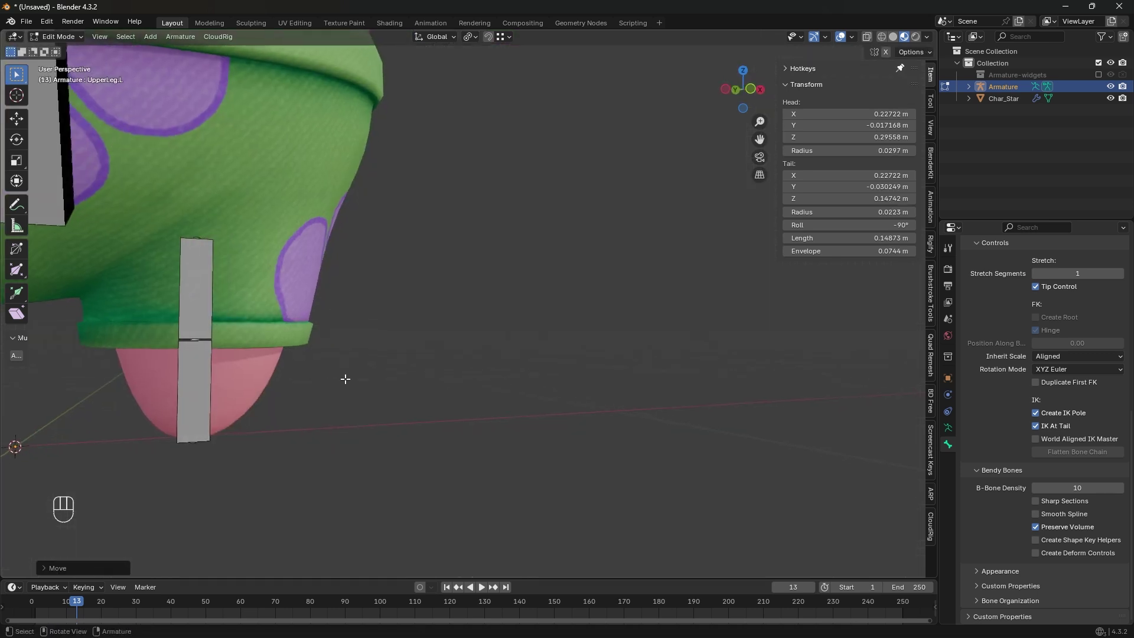
middle_click_drag(344, 378, 557, 429, "shift")
left_click(440, 321)
scroll(412, 245, "down", 4)
middle_click_drag(501, 304, 437, 319, "alt")
scroll(412, 245, "down", 1)
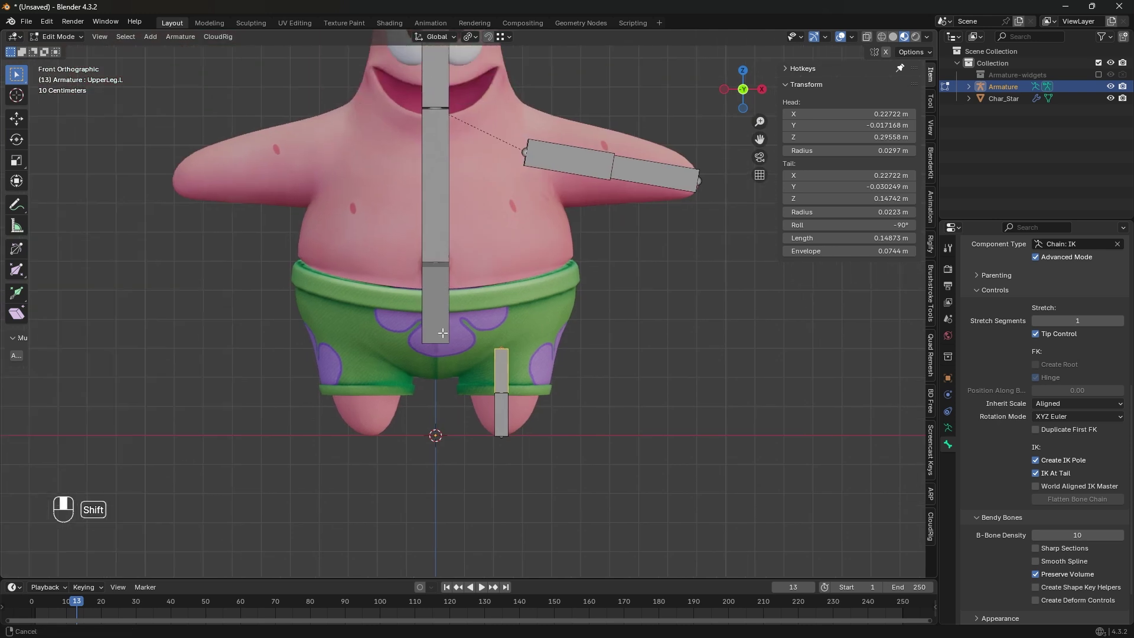
left_click(438, 319, "shift")
key("ctrl+p")
left_click(438, 315)
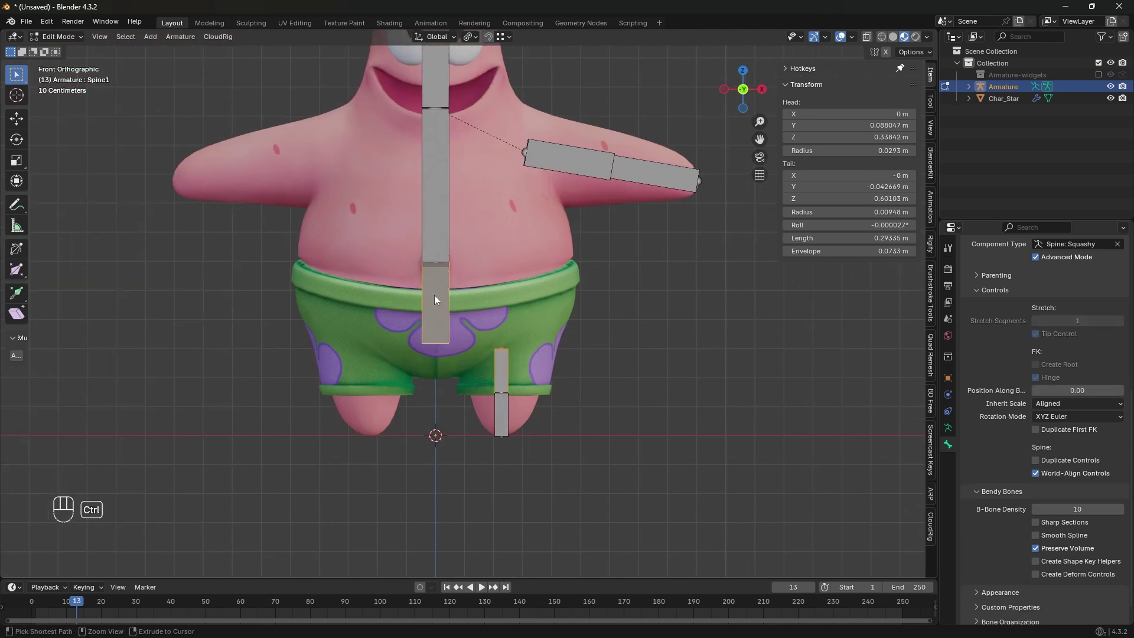
key("ctrl+p")
left_click(435, 297)
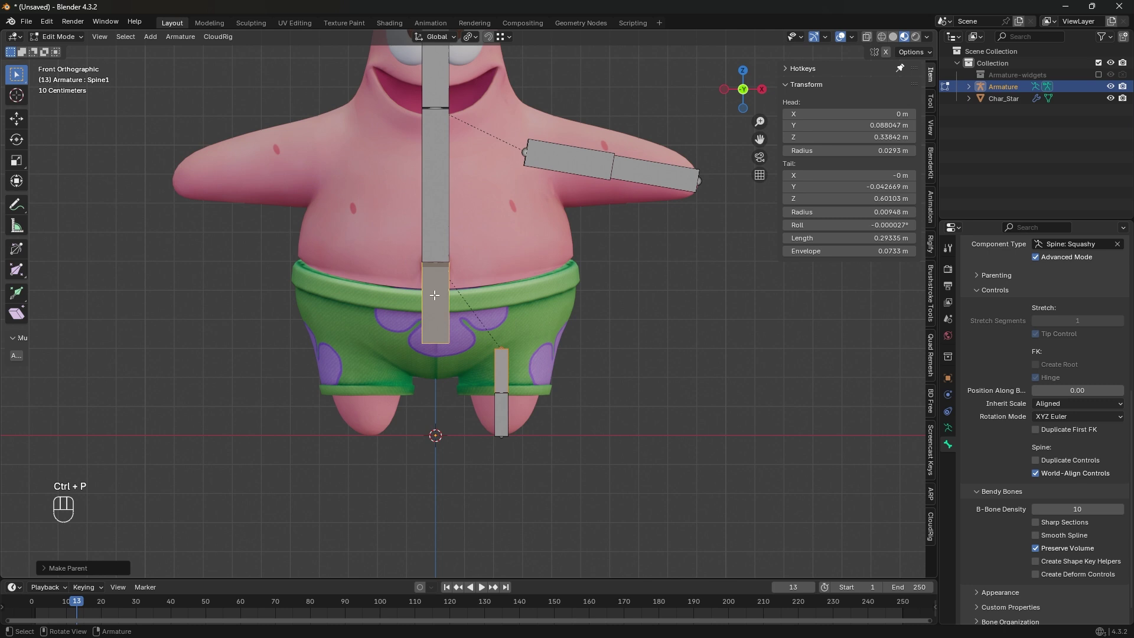
- Generate the CloudRig rig from the armature
middle_click_drag(435, 295, 557, 335)
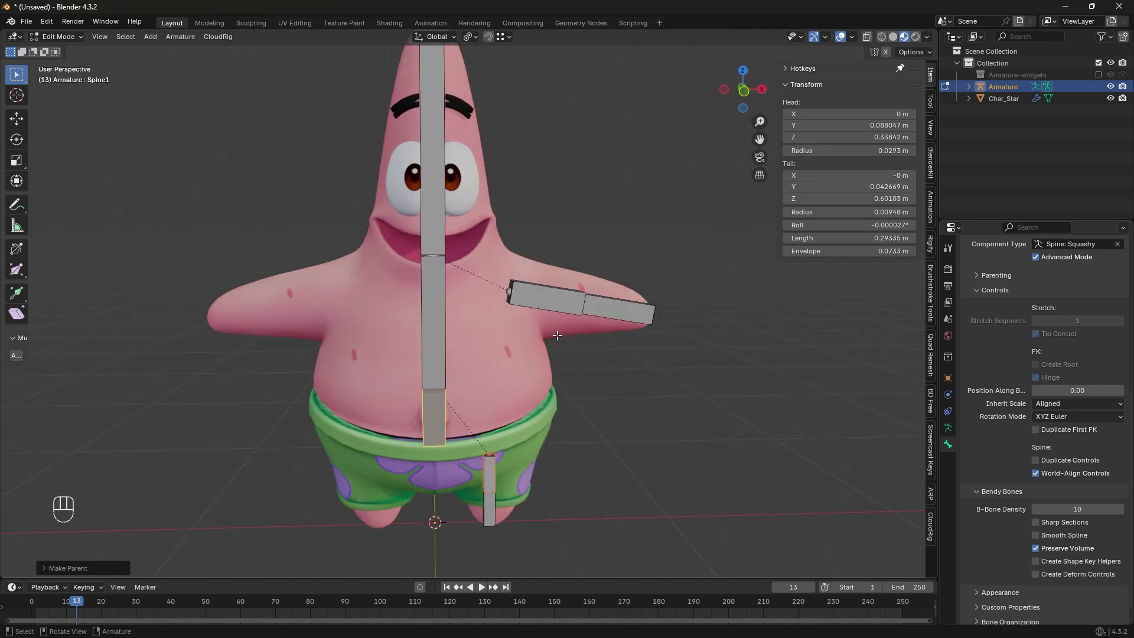
middle_click_drag(557, 335, 530, 273)
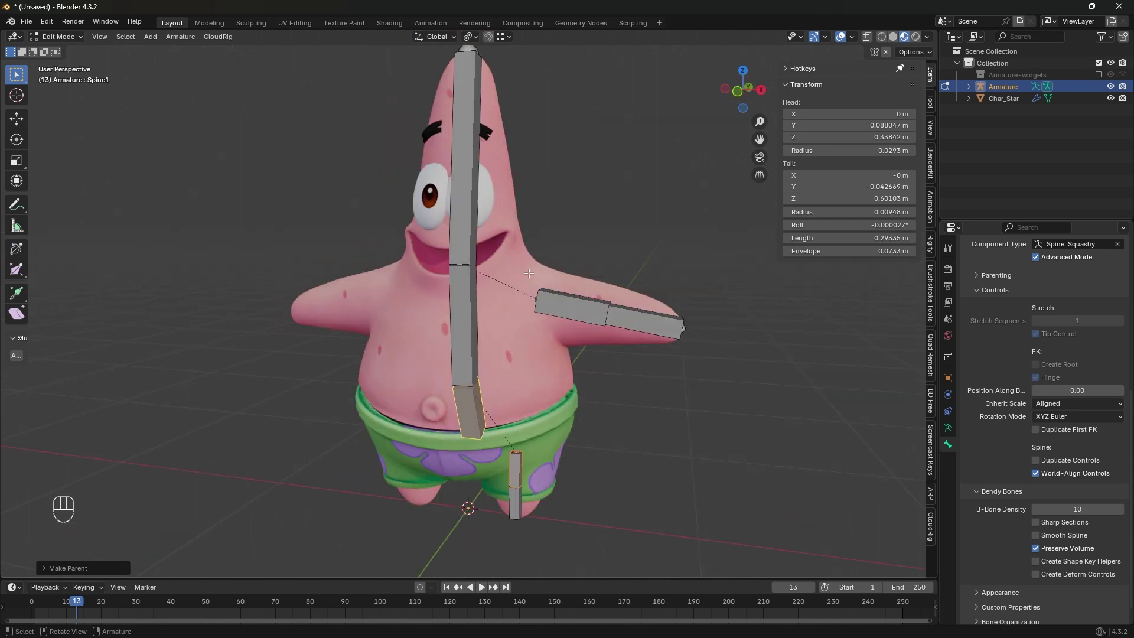
middle_click_drag(560, 350, 498, 301)
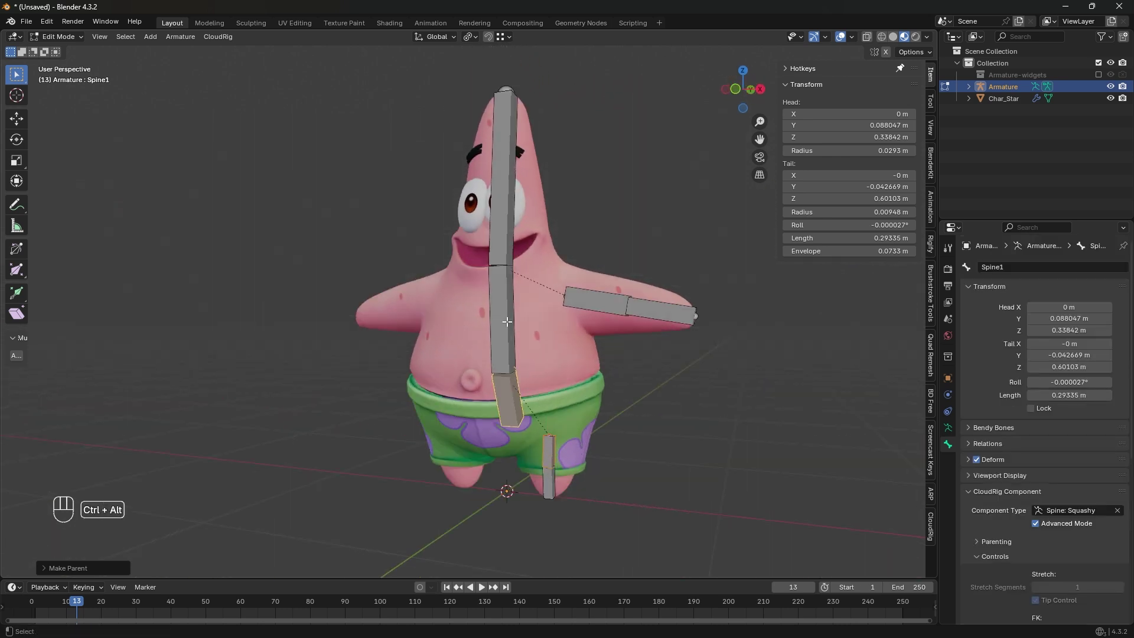
key("ctrl+alt+g")
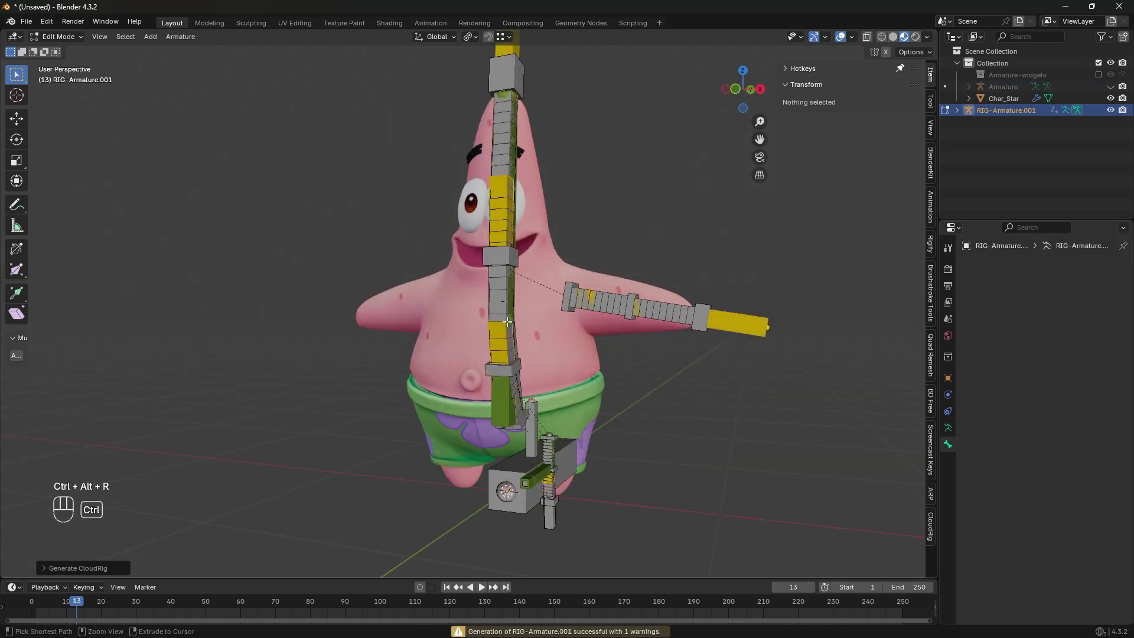
- Switch the generated rig to Pose Mode and test-rotate the CHST-Spine1 chest control, cancelling the rotation
key("ctrl+Tab")
middle_click_drag(570, 445, 506, 303)
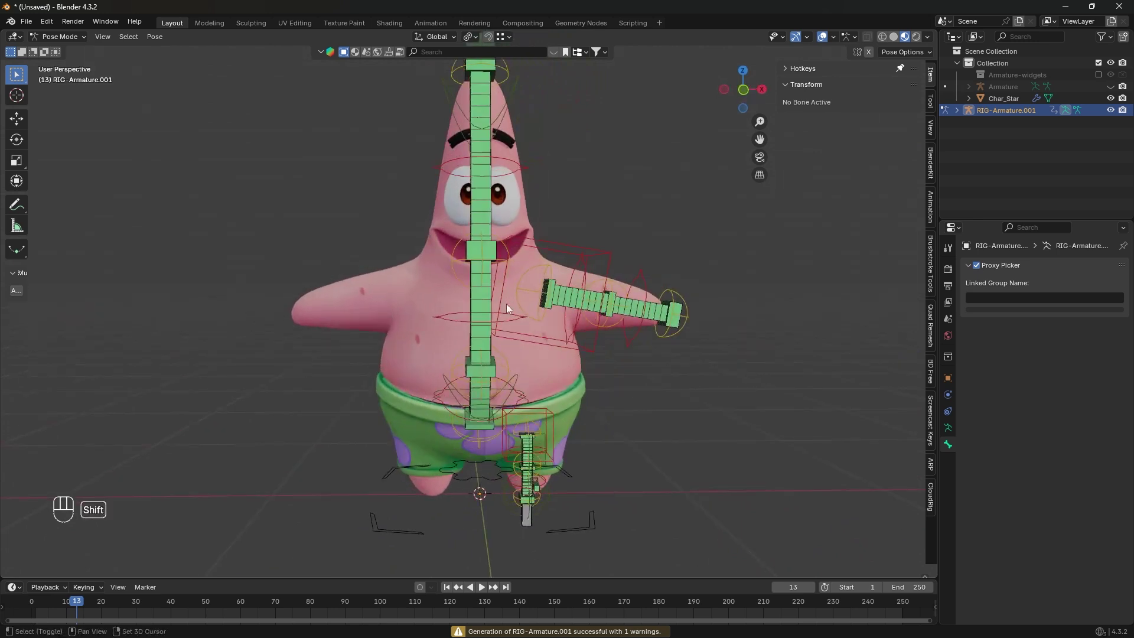
scroll(514, 278, "up", 2)
left_click(522, 211)
key("r")
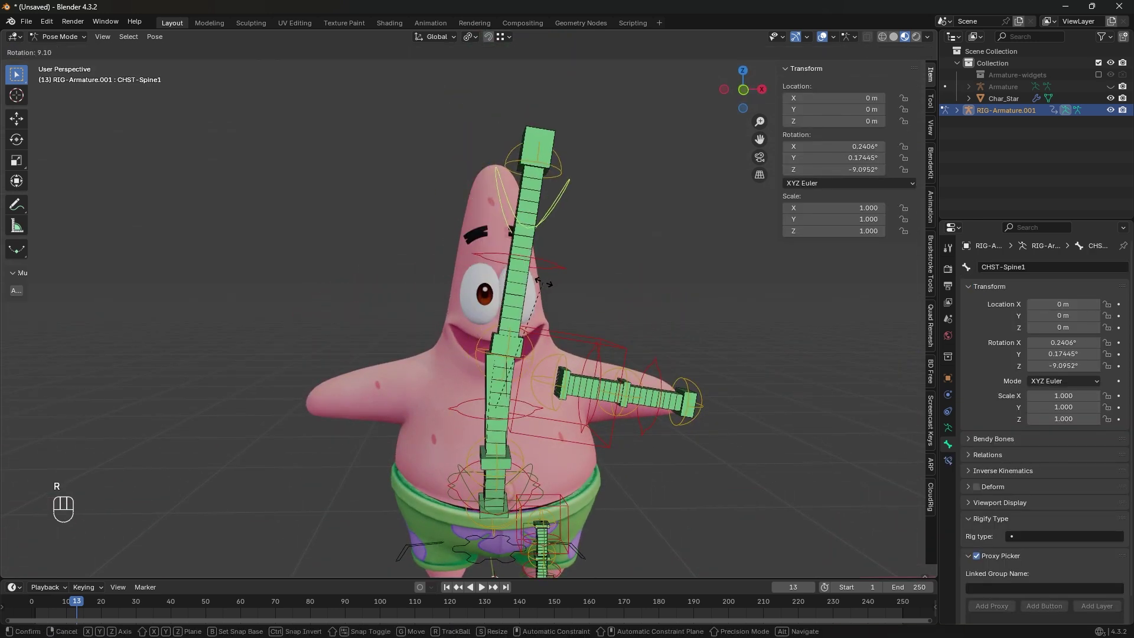
right_click(540, 278)
- Test-rotate the FK-Spine2 and FK-Spine3 controls, cancelling each rotation
left_click(530, 259)
key("r")
right_click(459, 412)
left_click(458, 411)
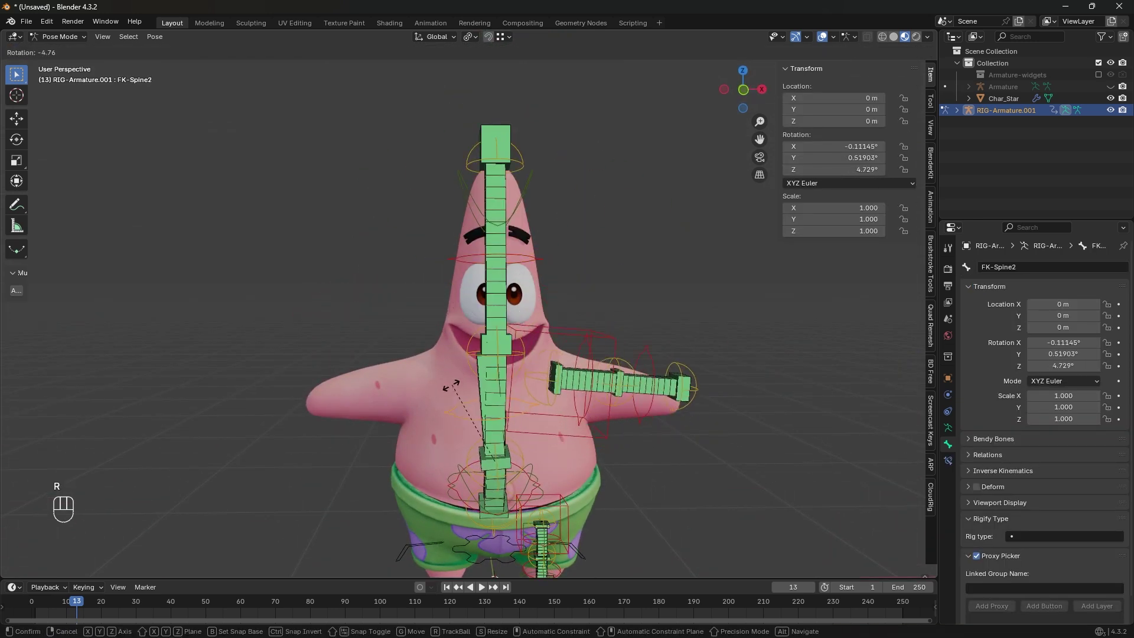
key("r")
key("r")
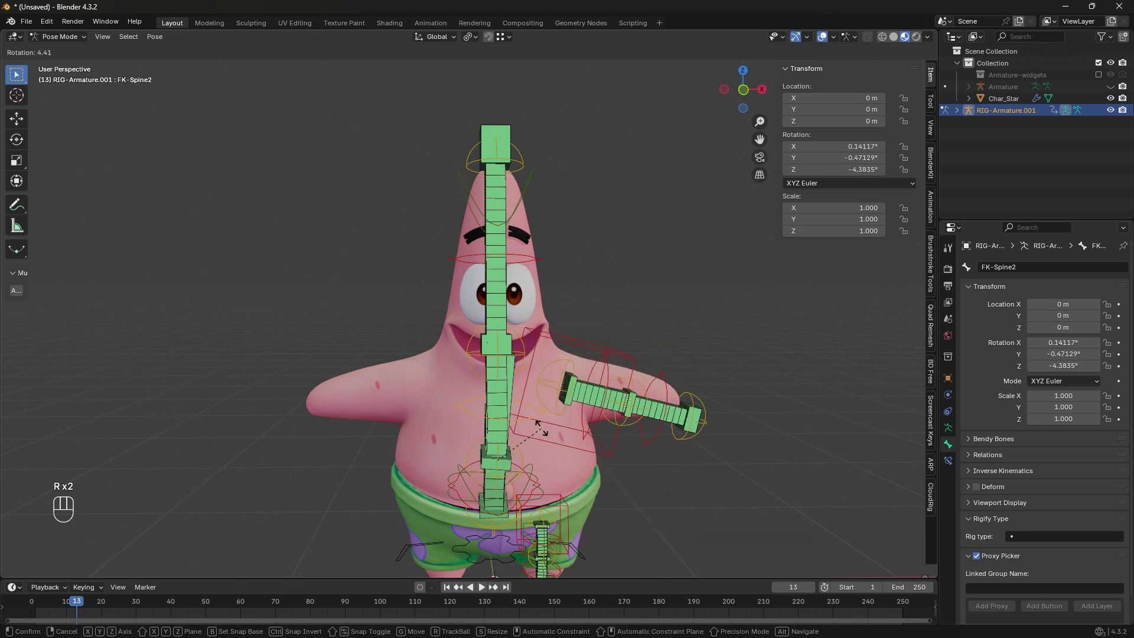
right_click(529, 261)
left_click(529, 260)
key("r")
right_click(527, 272)
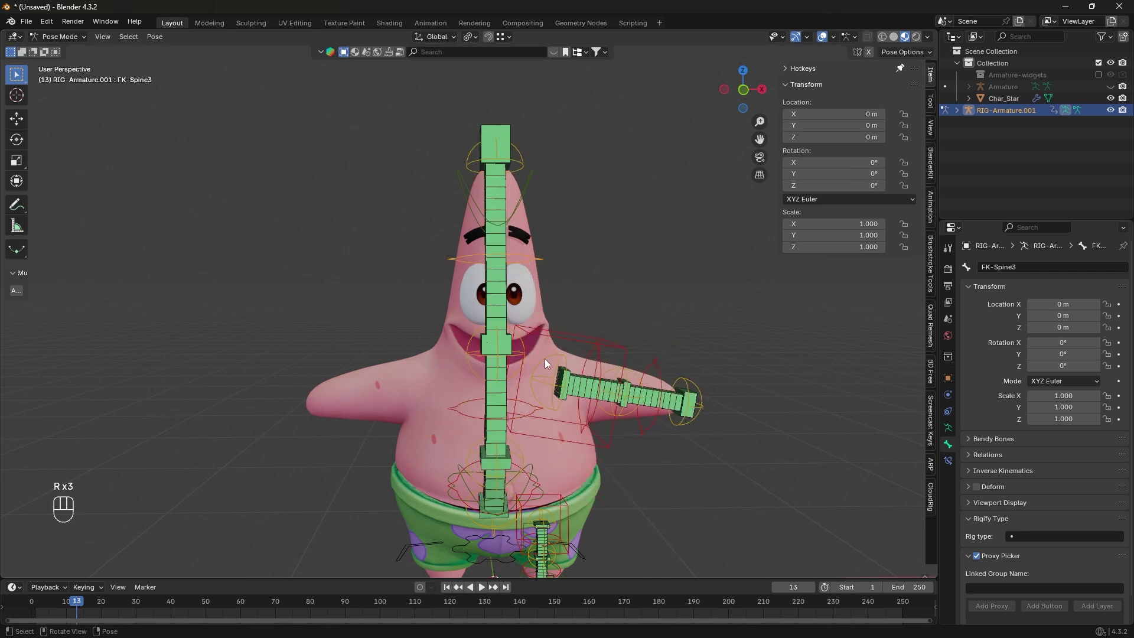
- Test-rotate the left arm's ROOT-Arm1.L control and cancel the rotation
left_click(545, 359)
key("r")
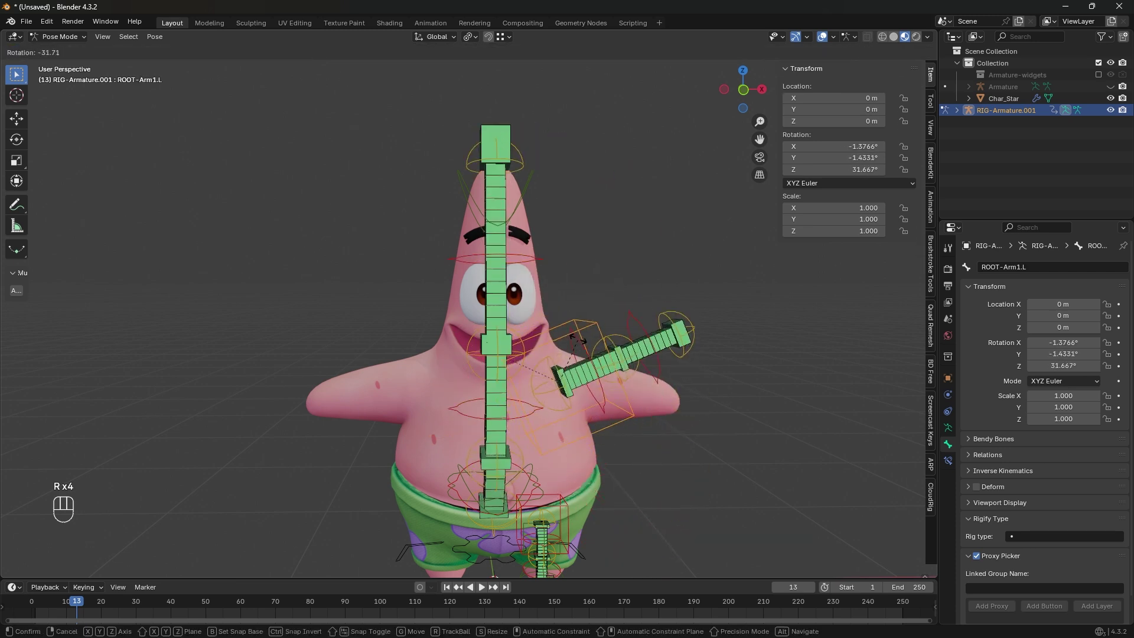
right_click(577, 357)
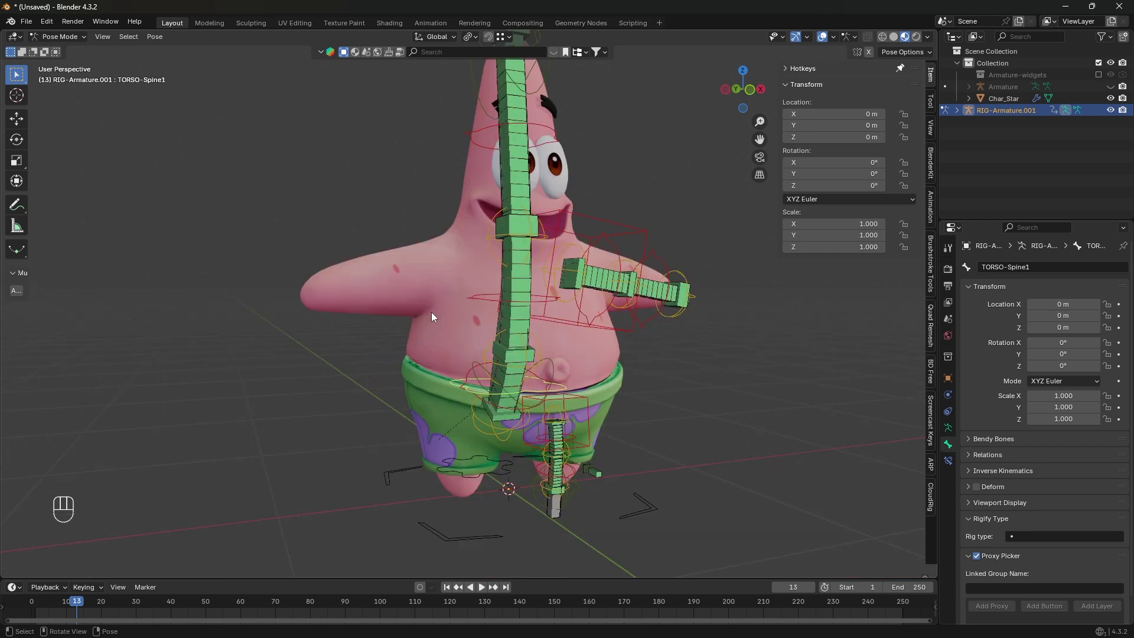
middle_click_drag(475, 230, 386, 334, "shift")
middle_click_drag(391, 331, 366, 321)
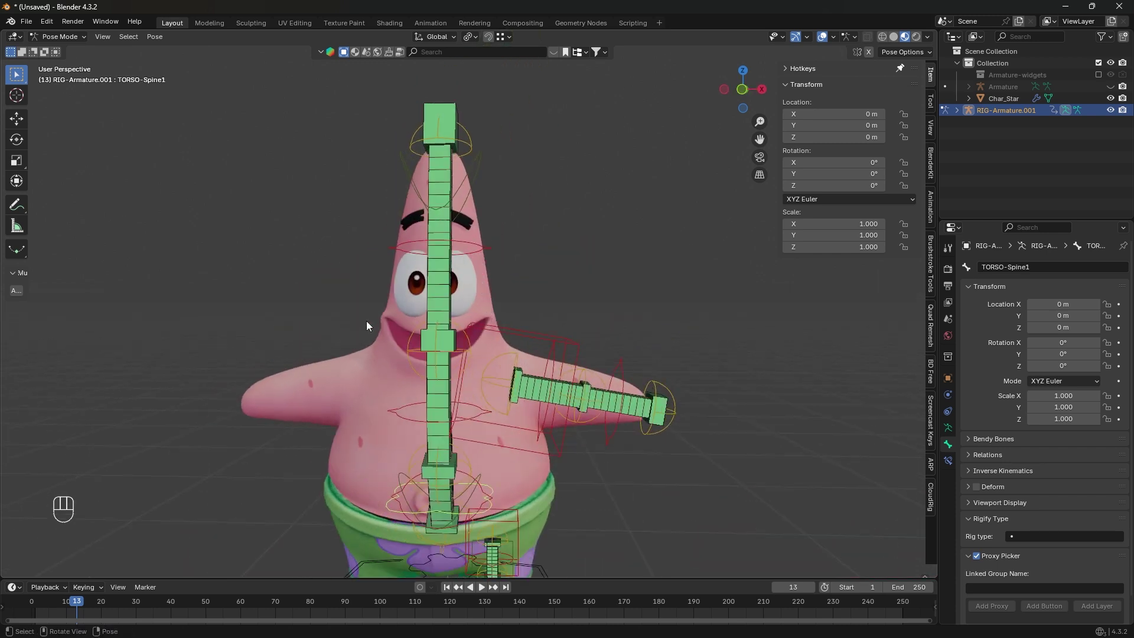
- Undo the rig generation and return to the source Armature in Edit Mode
key("ctrl+z")
key("ctrl+z")
key("ctrl+z")
key("ctrl+z")
key("ctrl+z")
key("ctrl+z")
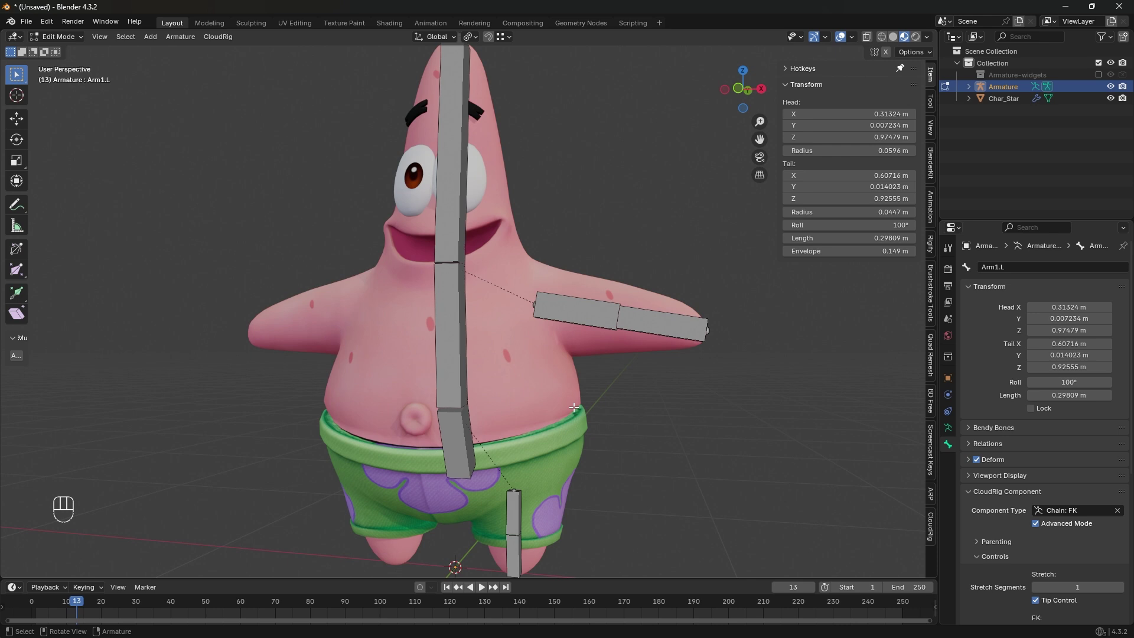
- Try to generate the CloudRig rig from the armature and review the generation messages in the info log
key("ctrl+alt+r")
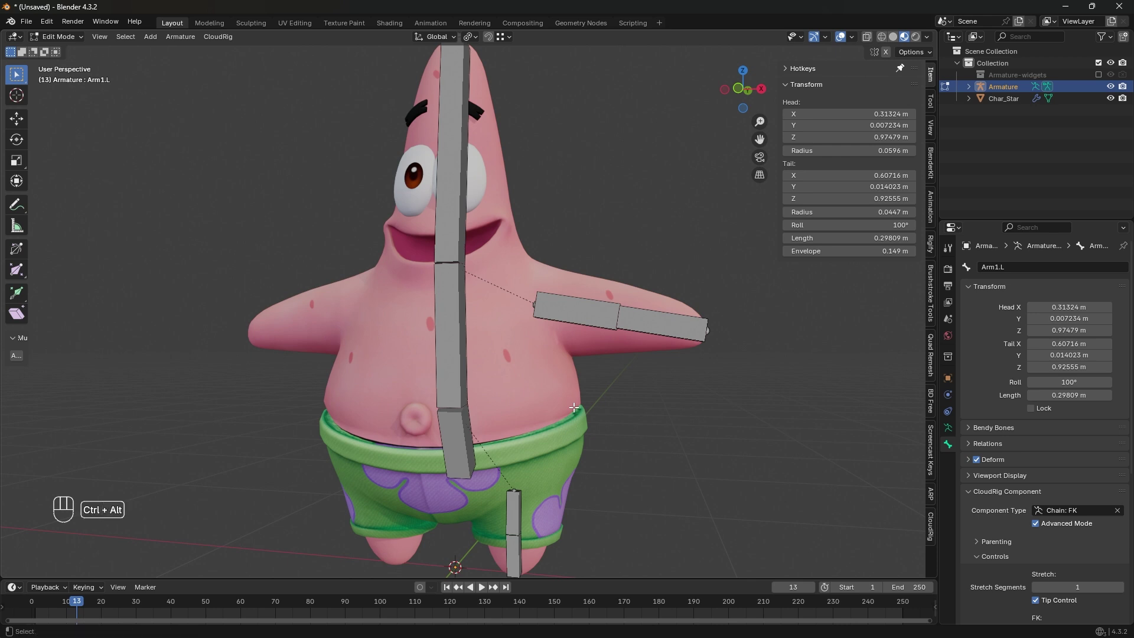
left_click(454, 632)
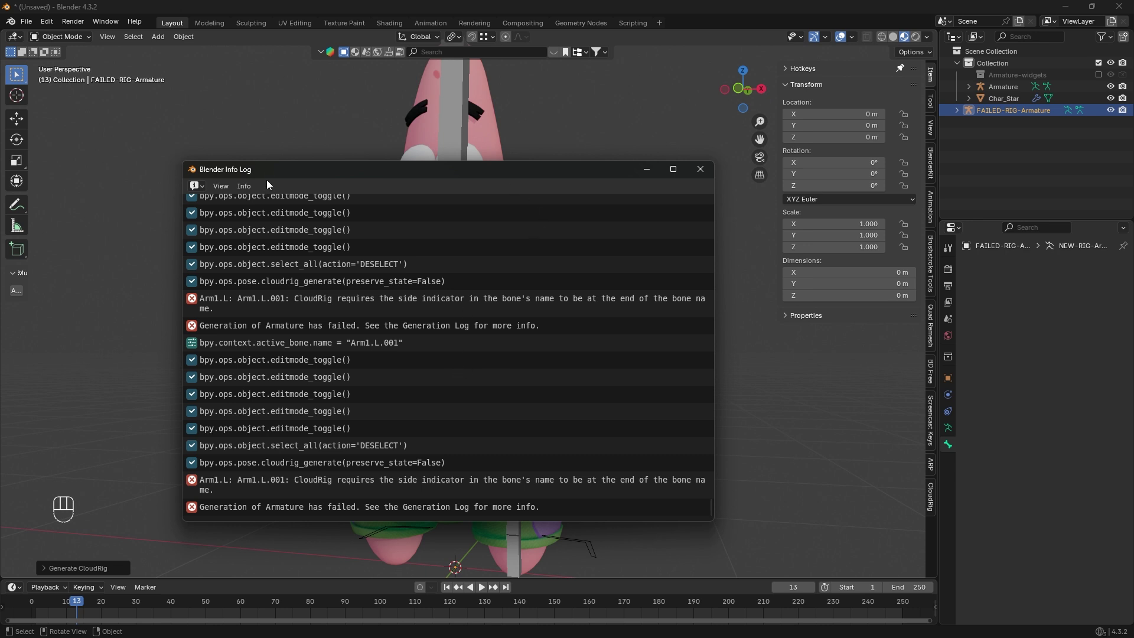
left_click_drag(266, 169, 465, 168)
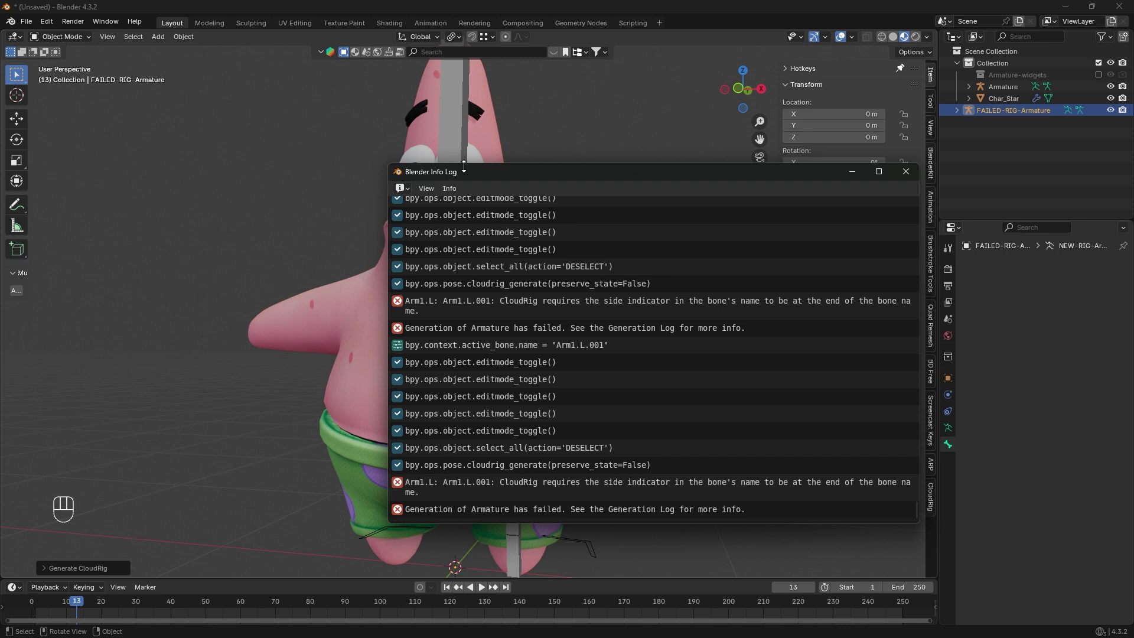
left_click_drag(463, 166, 409, 115)
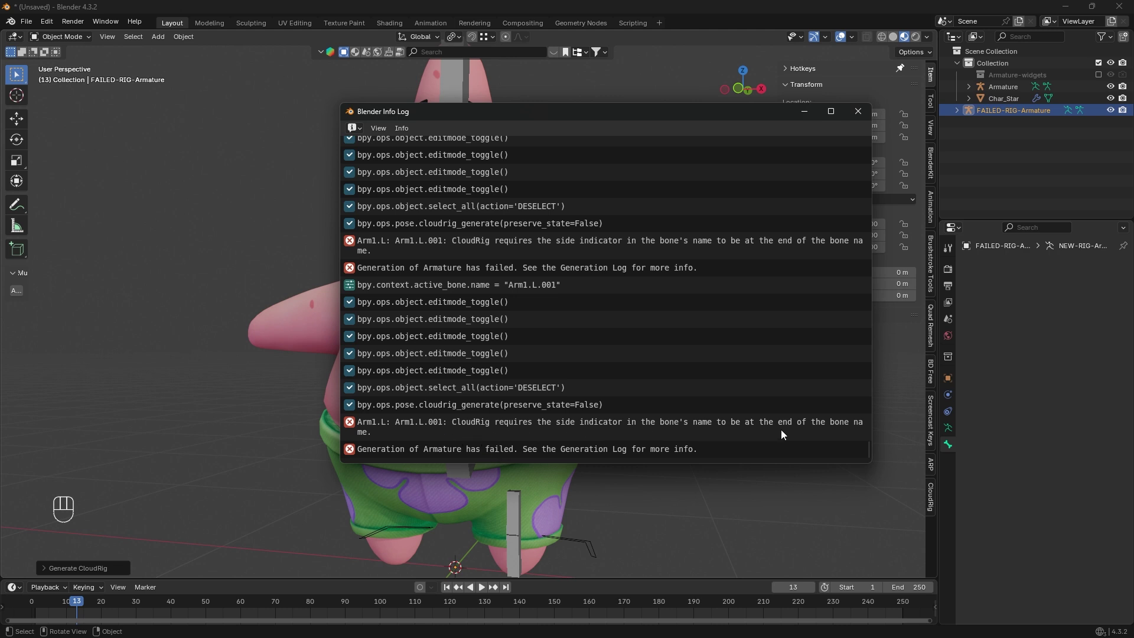
left_click(396, 422)
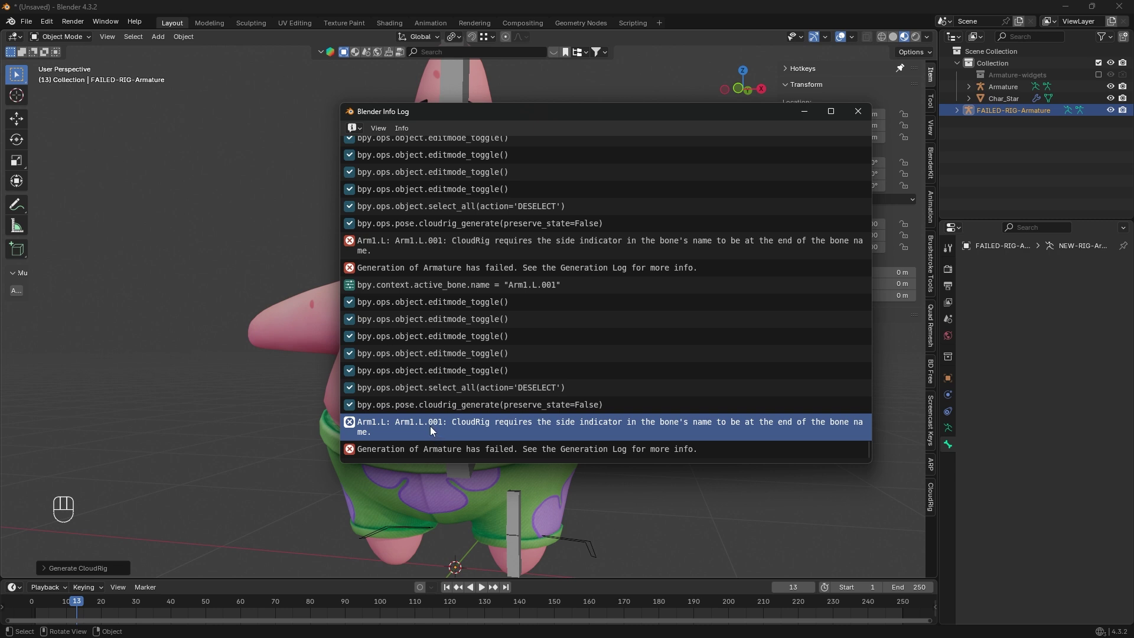
left_click(858, 111)
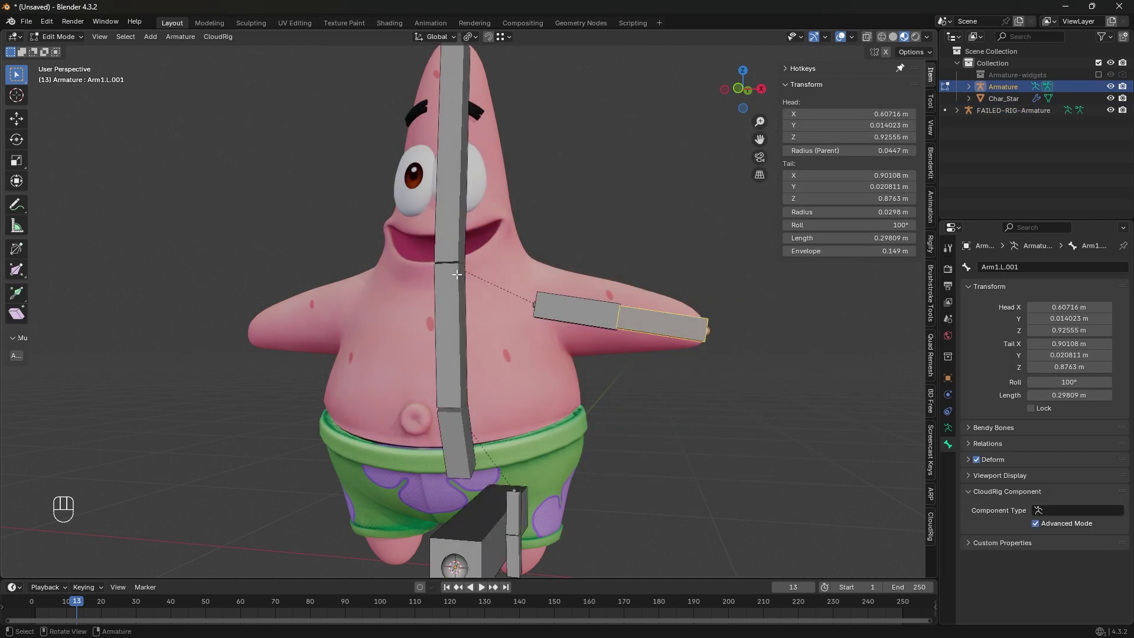
- Rename the outer left arm bone as Arm2.L
left_click(598, 322)
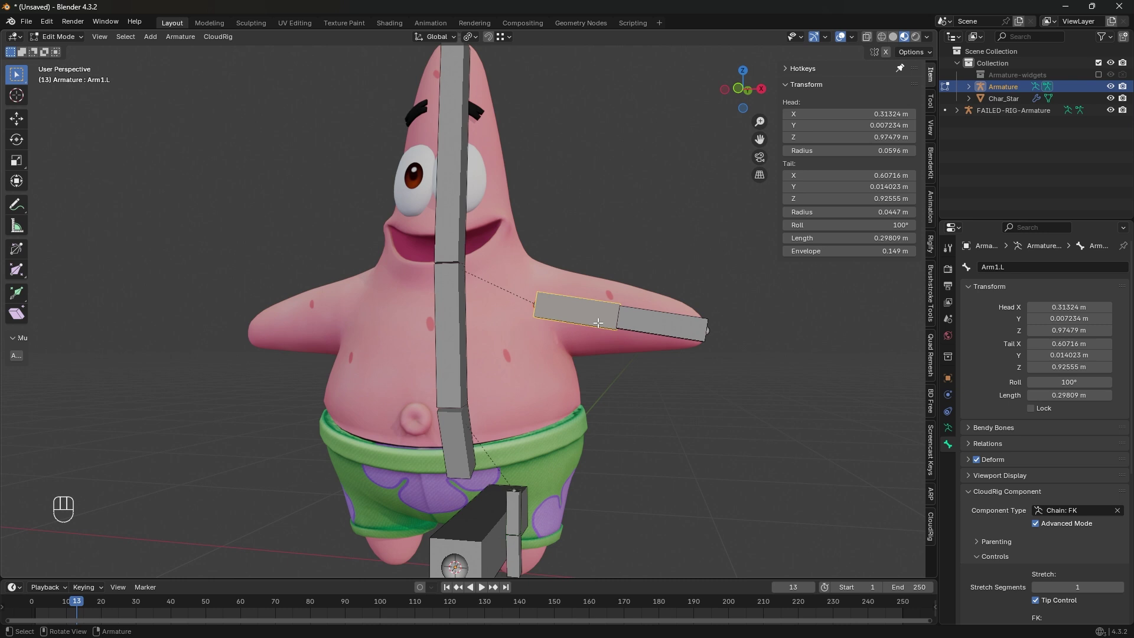
left_click(650, 319)
left_click(602, 310)
left_click(629, 308)
key("F2")
type("2.L")
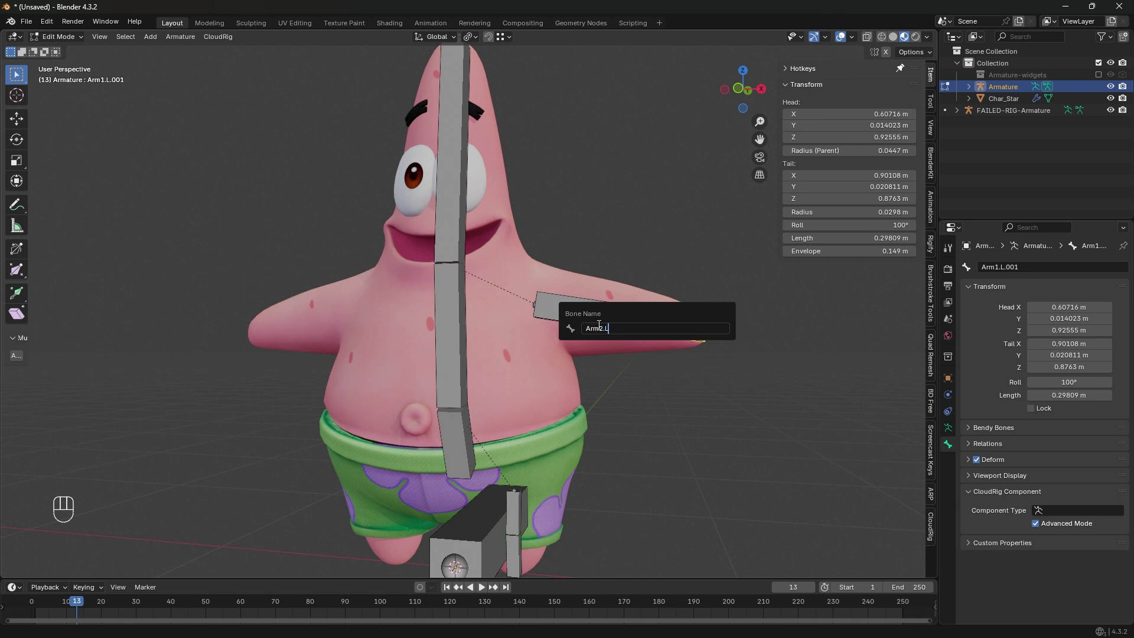
key("Return")
- Generate the CloudRig rig again and switch it to Pose Mode
left_click(580, 341)
key("ctrl+alt+g")
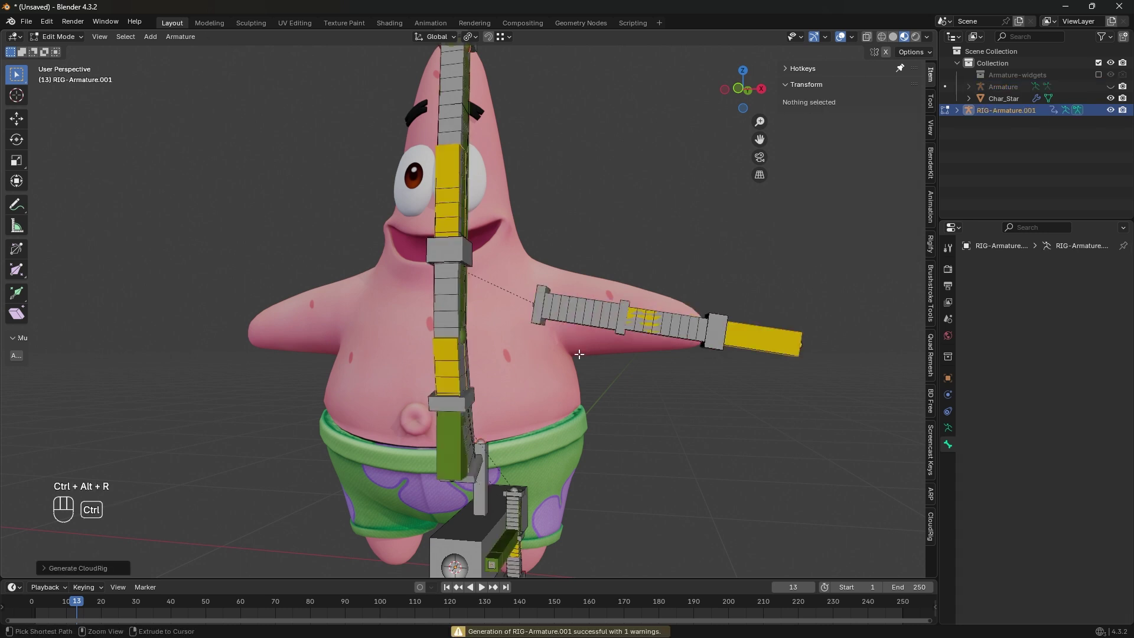
key("ctrl+Tab")
middle_click_drag(580, 342, 556, 309)
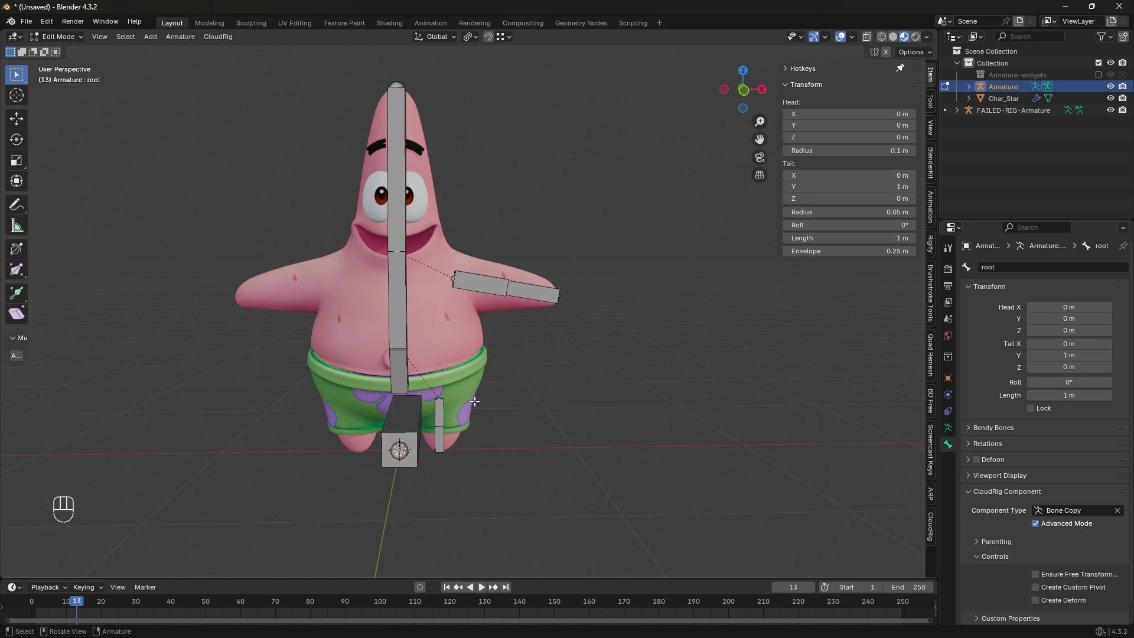
- Select the root bone and examine its placement, Deform option and CloudRig component settings
middle_click_drag(475, 402, 459, 419)
left_click(588, 416)
middle_click_drag(588, 416, 655, 408)
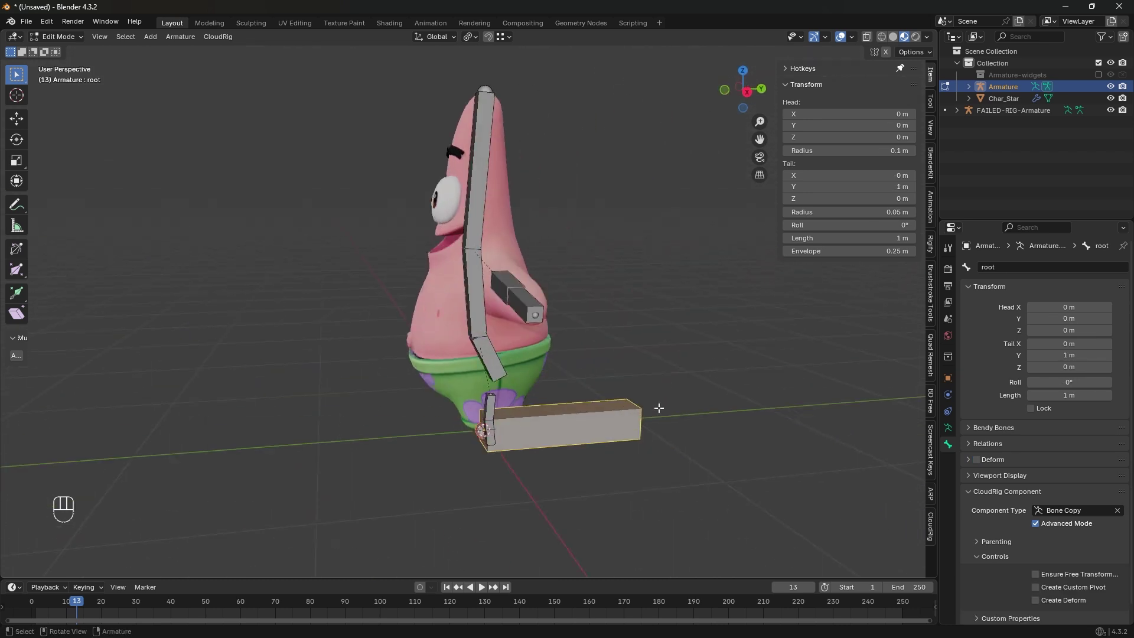
middle_click_drag(630, 469, 461, 402)
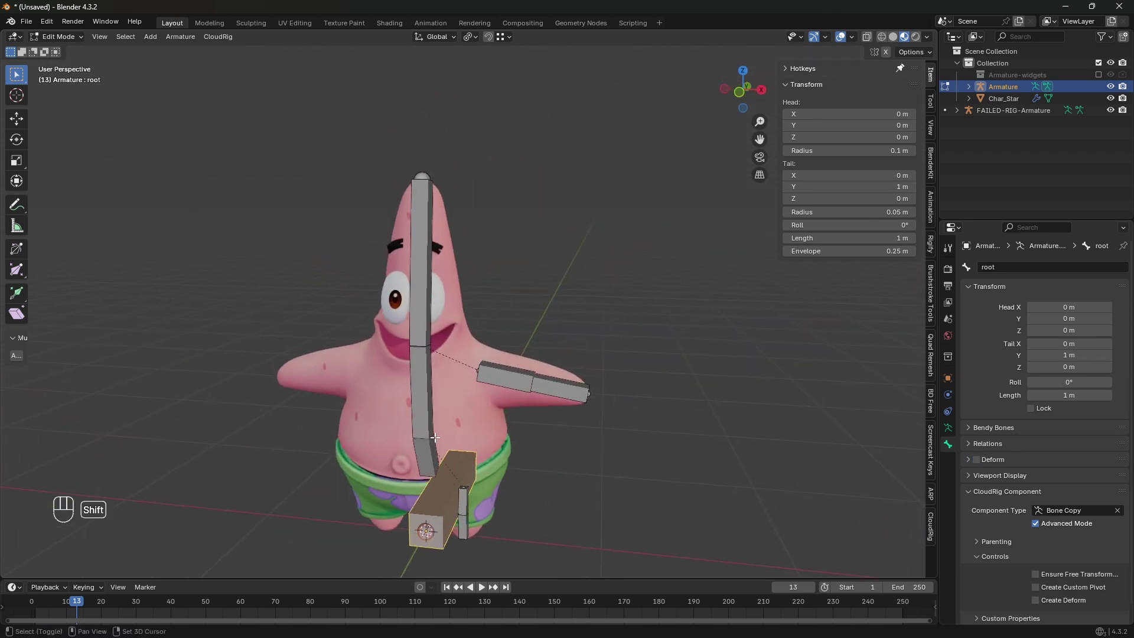
left_click(976, 459)
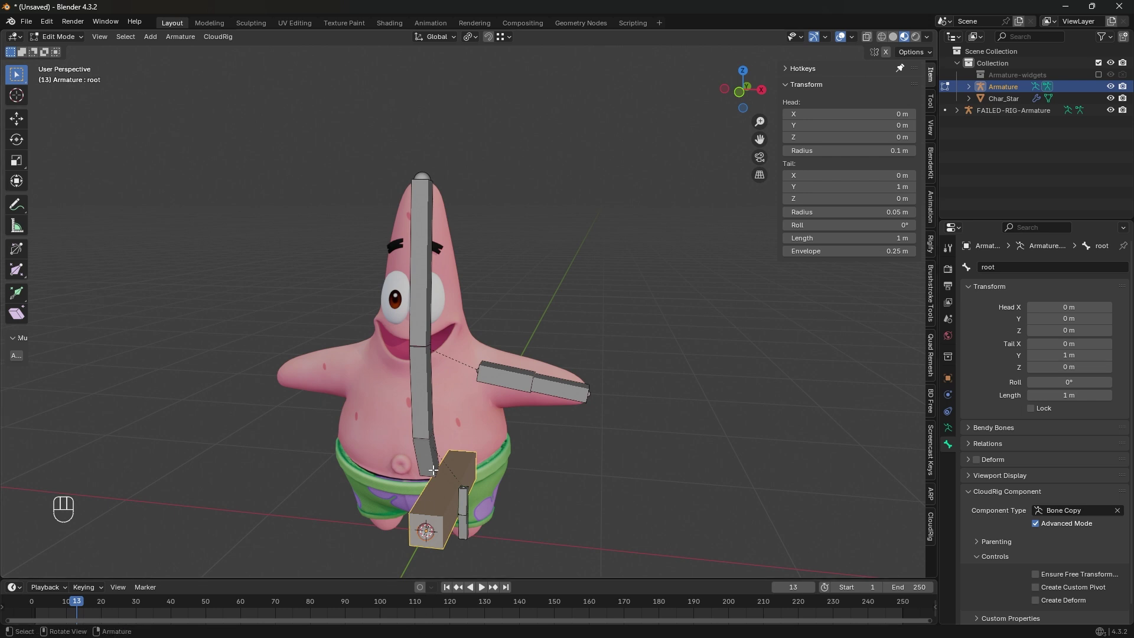
middle_click_drag(433, 470, 447, 244)
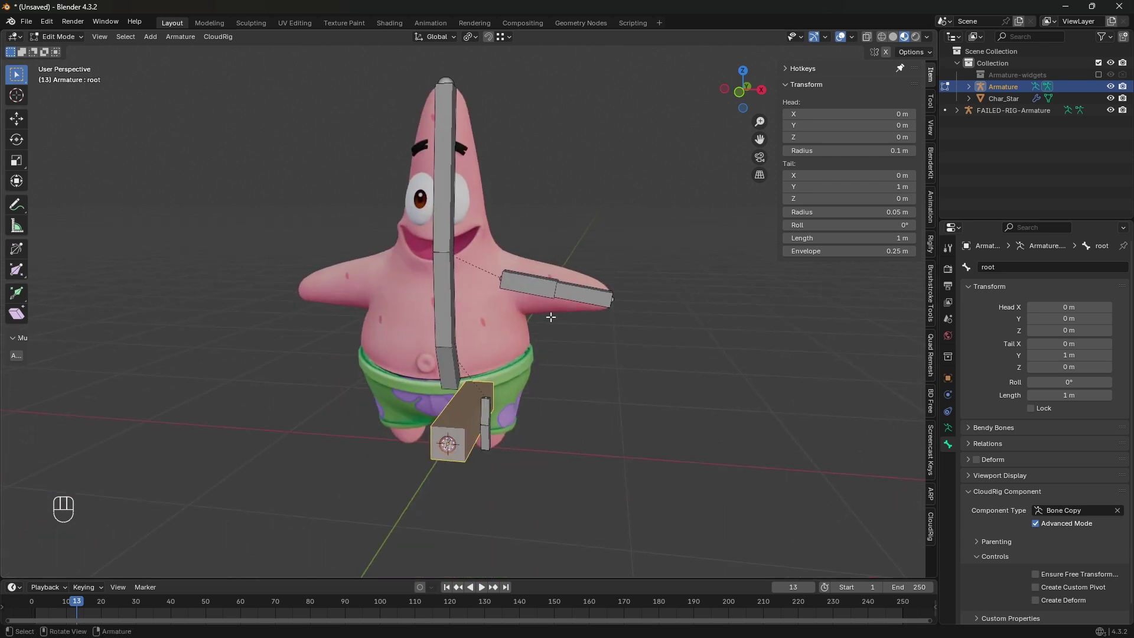
- In front view, add a new bone, move it beside the spine and scale it down to about 0.19 m long
middle_click_drag(550, 317, 473, 267, "alt")
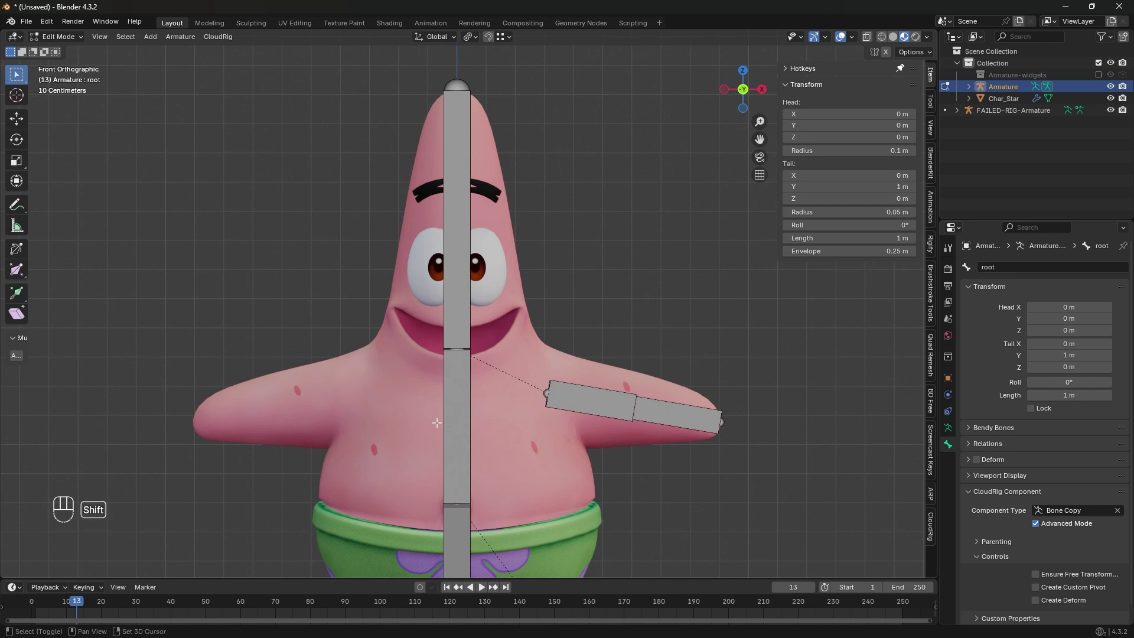
middle_click_drag(485, 403, 502, 165, "shift")
scroll(508, 236, "down", 2)
middle_click_drag(512, 335, 490, 446, "shift")
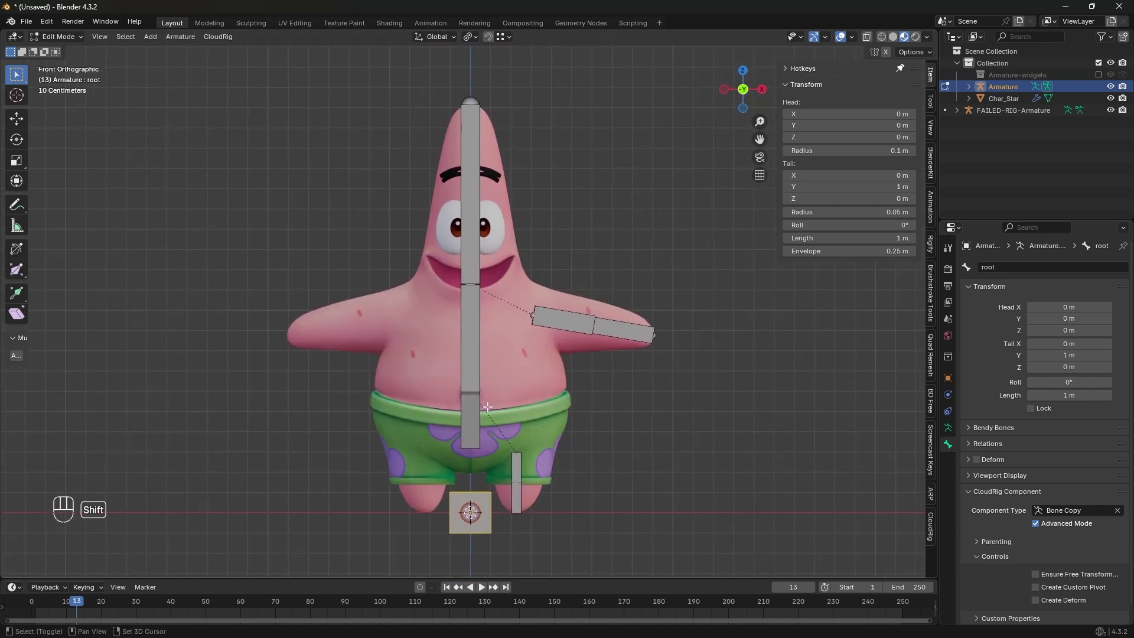
key("shift+a")
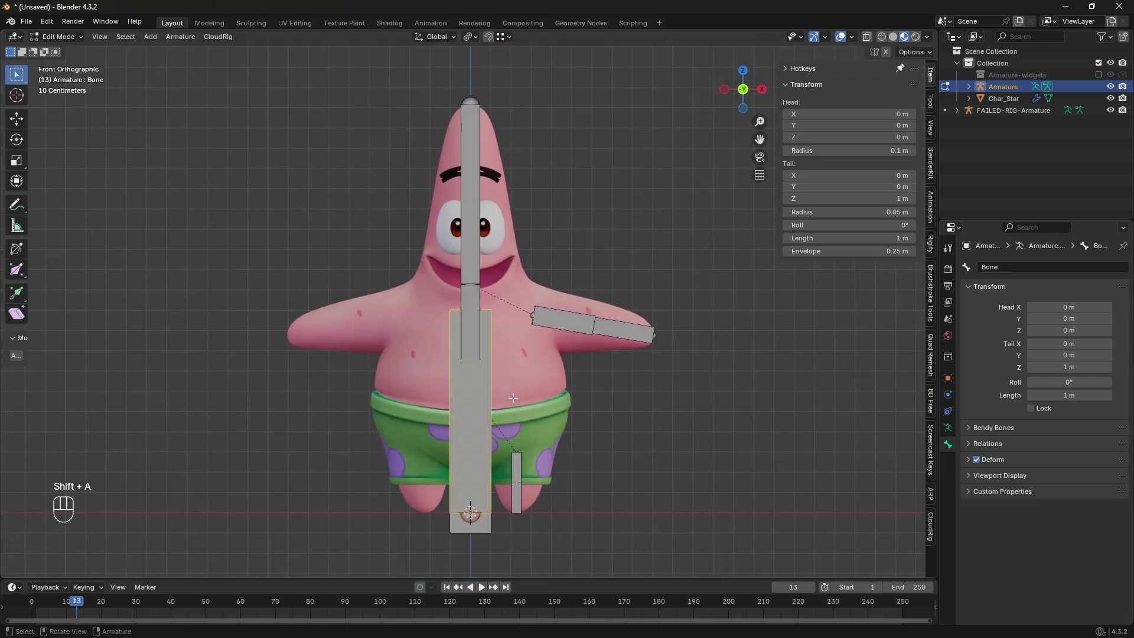
key("s")
left_click(483, 468)
key("g")
left_click(592, 331)
key("s")
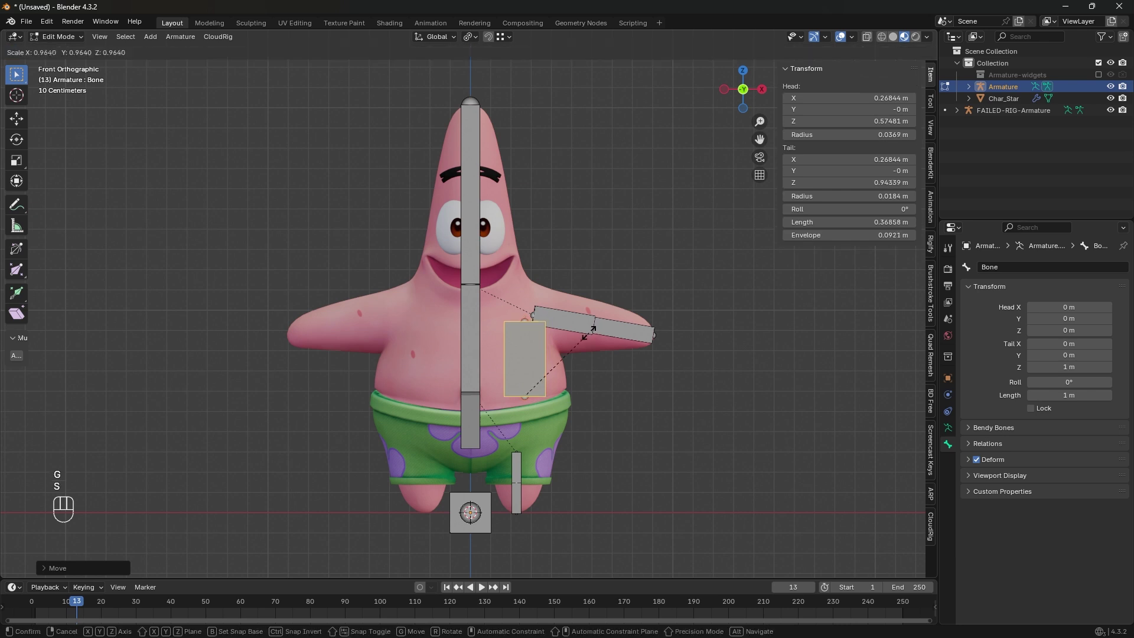
left_click(590, 331)
key("s")
left_click(564, 359)
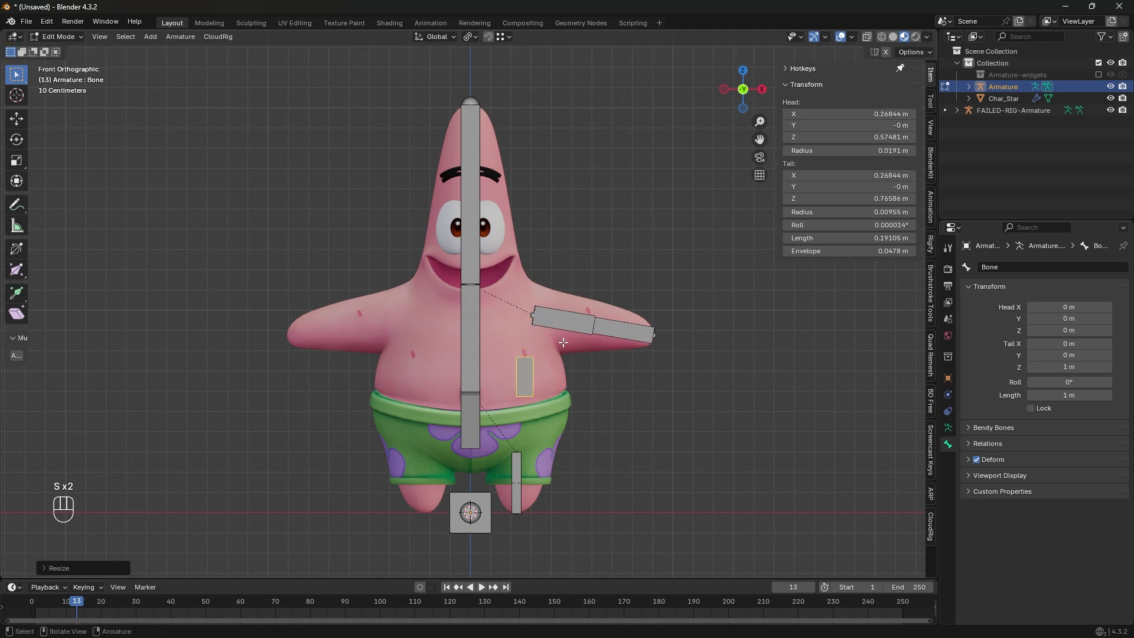
- Move the new bone up to the left eye, snapping its head to the face at about X 0.080, Y -0.272, Z 1.273 m
key("g")
left_click(526, 194)
scroll(504, 97, "up", 6)
middle_click_drag(508, 101, 513, 329, "shift")
scroll(520, 331, "up", 2)
middle_click_drag(535, 331, 539, 295)
key("g")
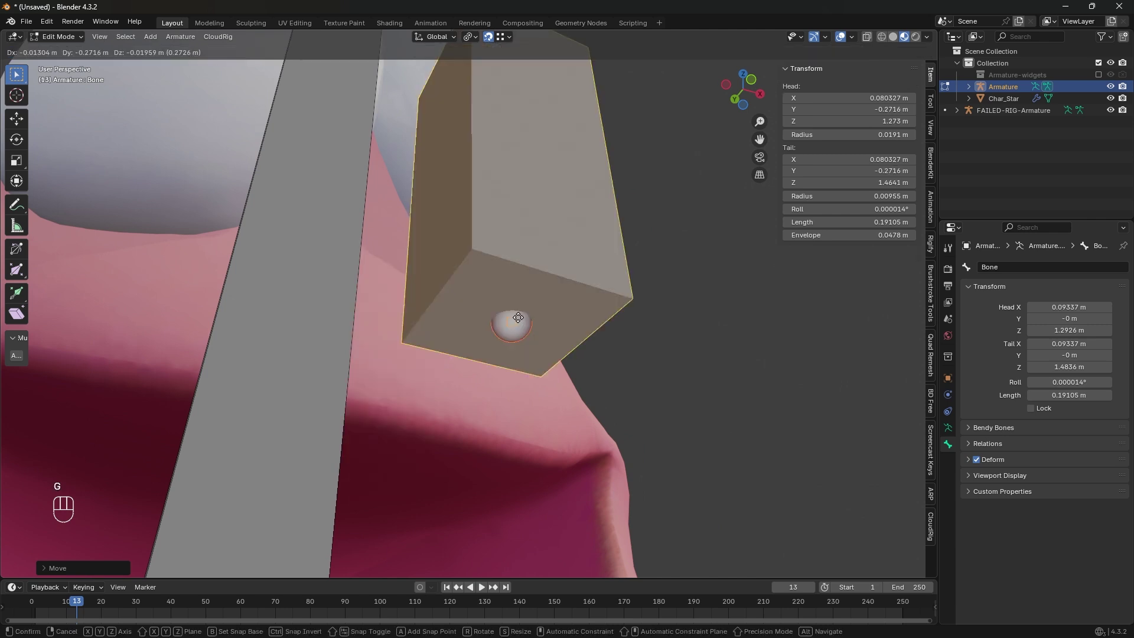
left_click(518, 318)
middle_click_drag(532, 118, 494, 293, "shift")
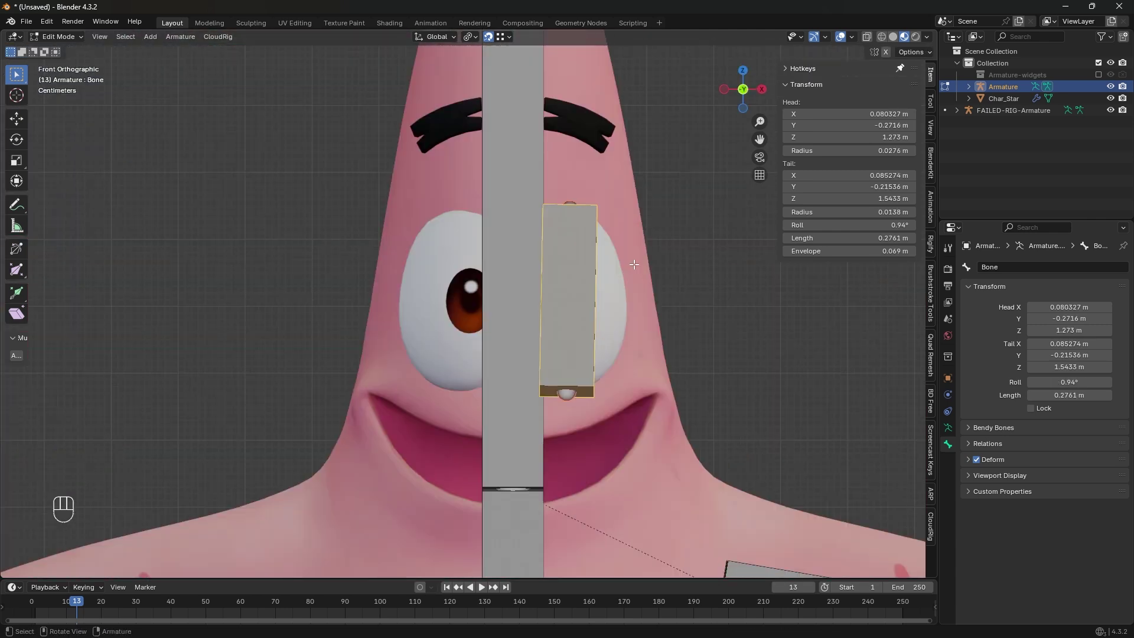
- Rename the new eye bone as Eye.L
key("F2")
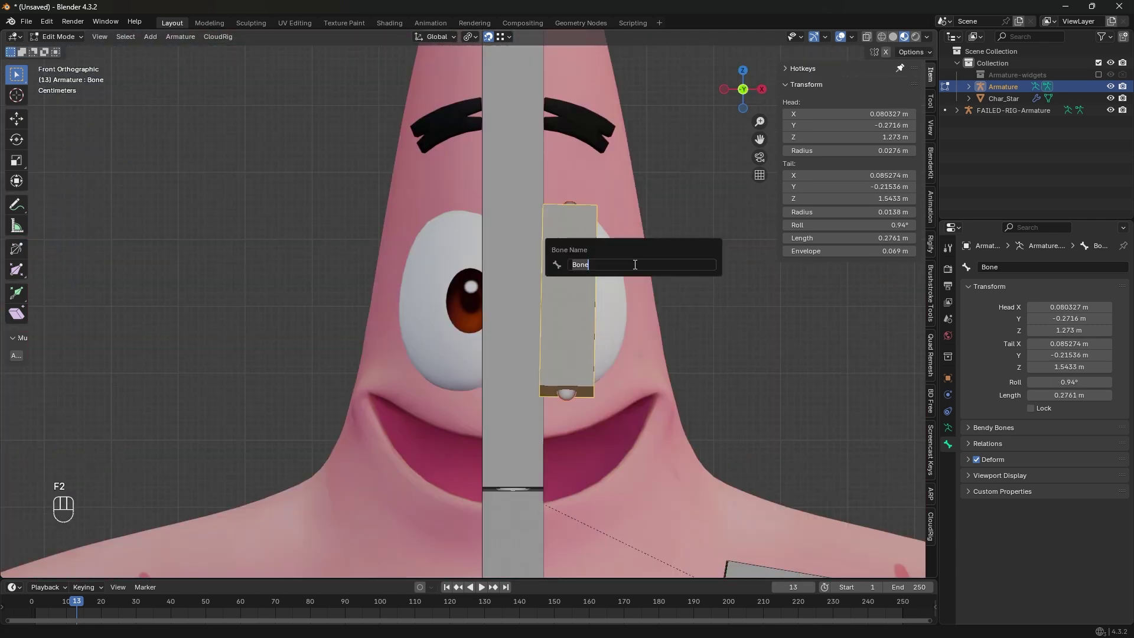
type("Eye.L")
key("Return")
scroll(548, 258, "down", 2)
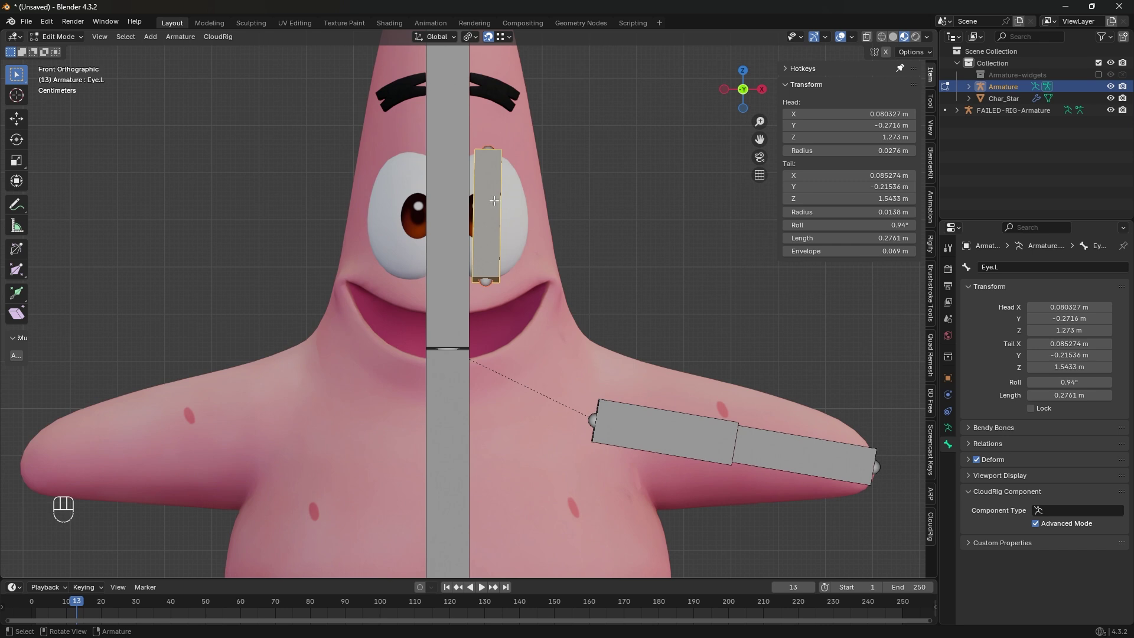
- Parent Eye.L to Spine3, keeping its offset
left_click(441, 263)
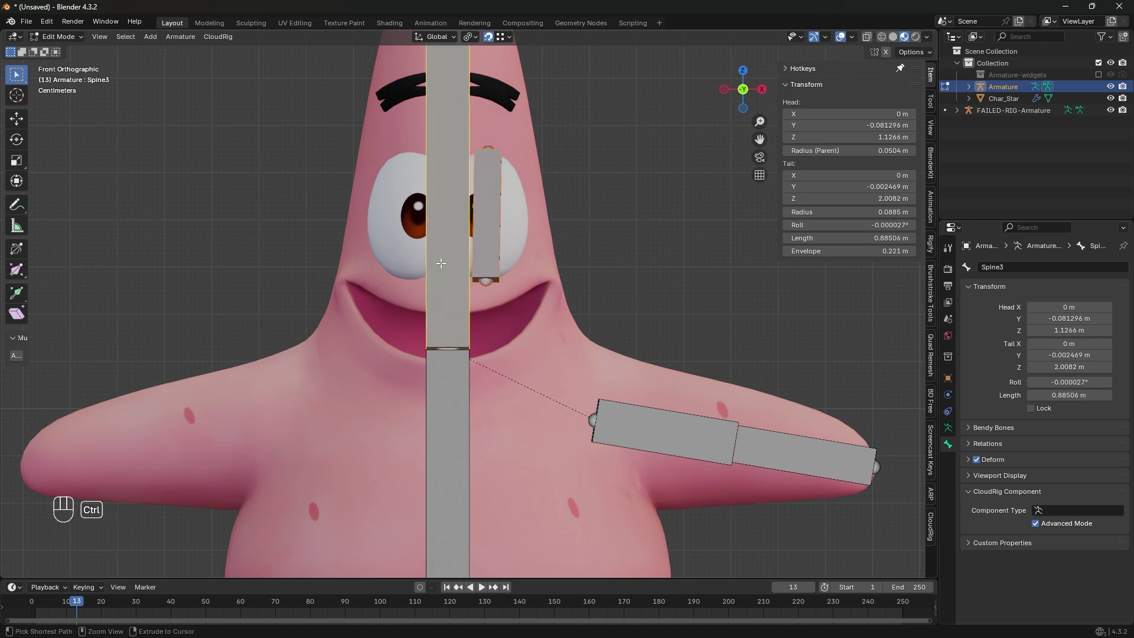
key("ctrl+p")
left_click(441, 263)
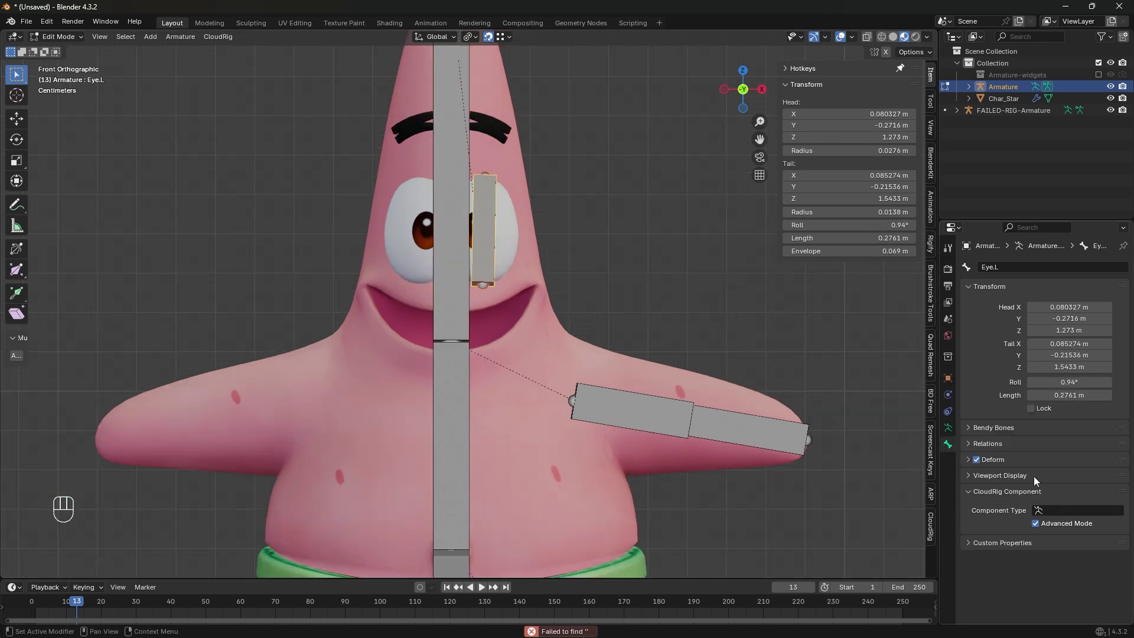
- Assign the Chain: Toon component to Eye.L and set its Stretch Segments to 2
left_click(1052, 512)
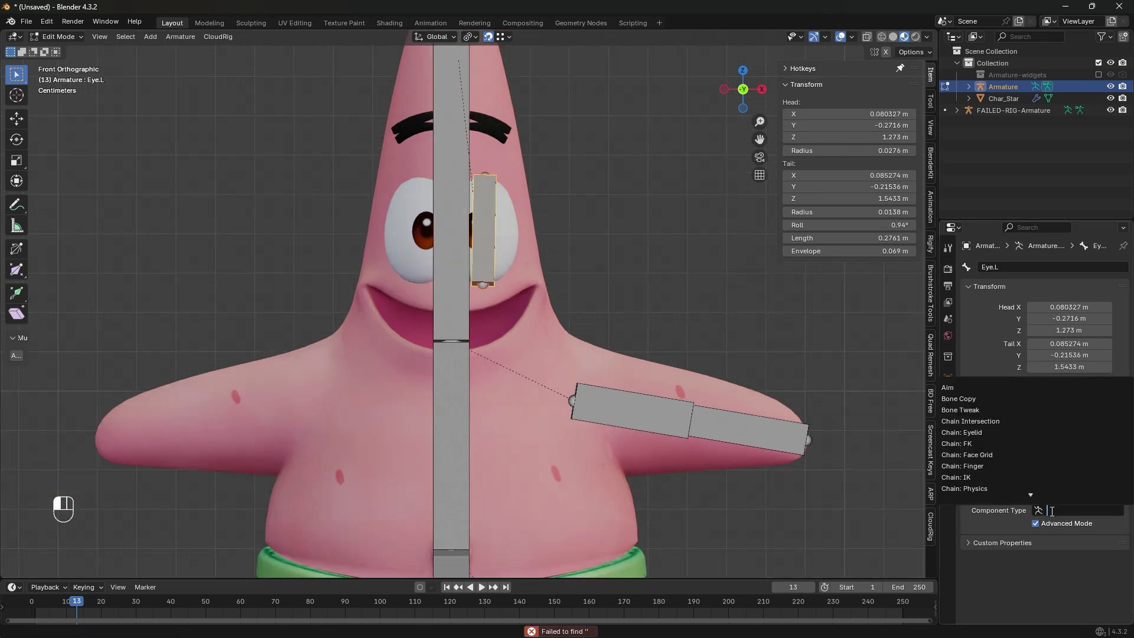
type("ch")
left_click(961, 410)
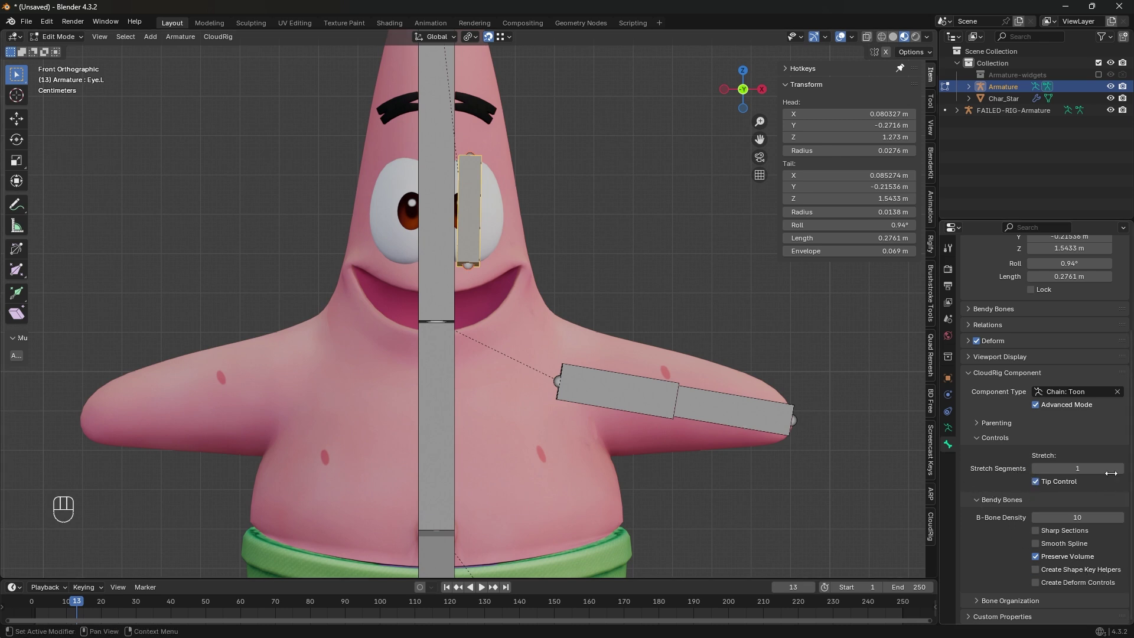
left_click_drag(1111, 474, 1123, 474)
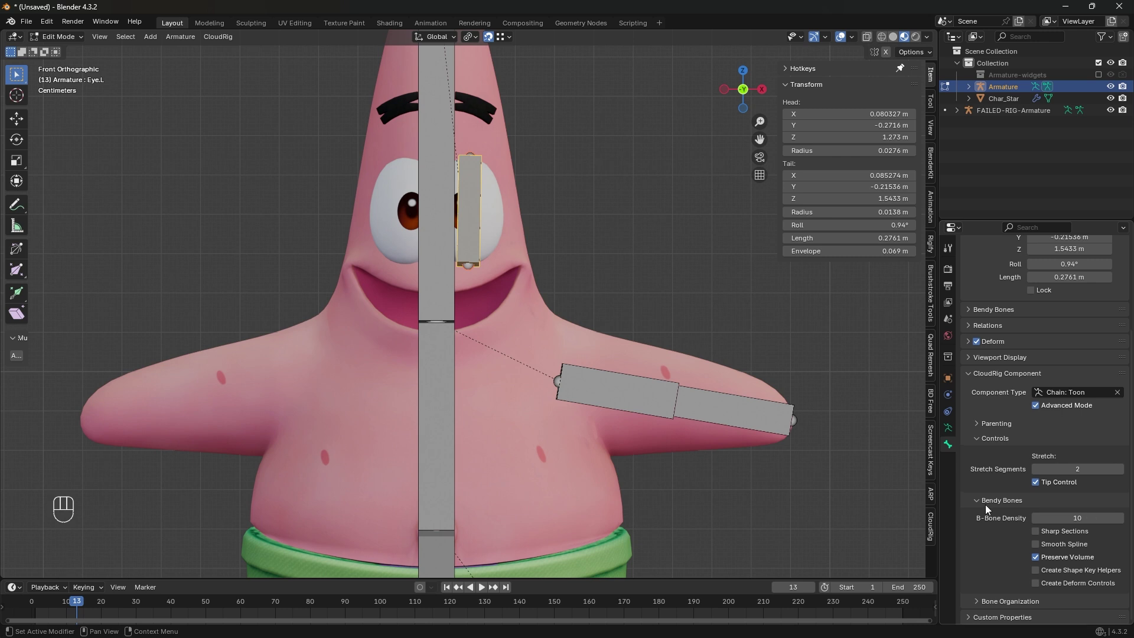
- Annotate the top, middle and bottom of the Eye.L bone, and clear the annotations
left_click(16, 206)
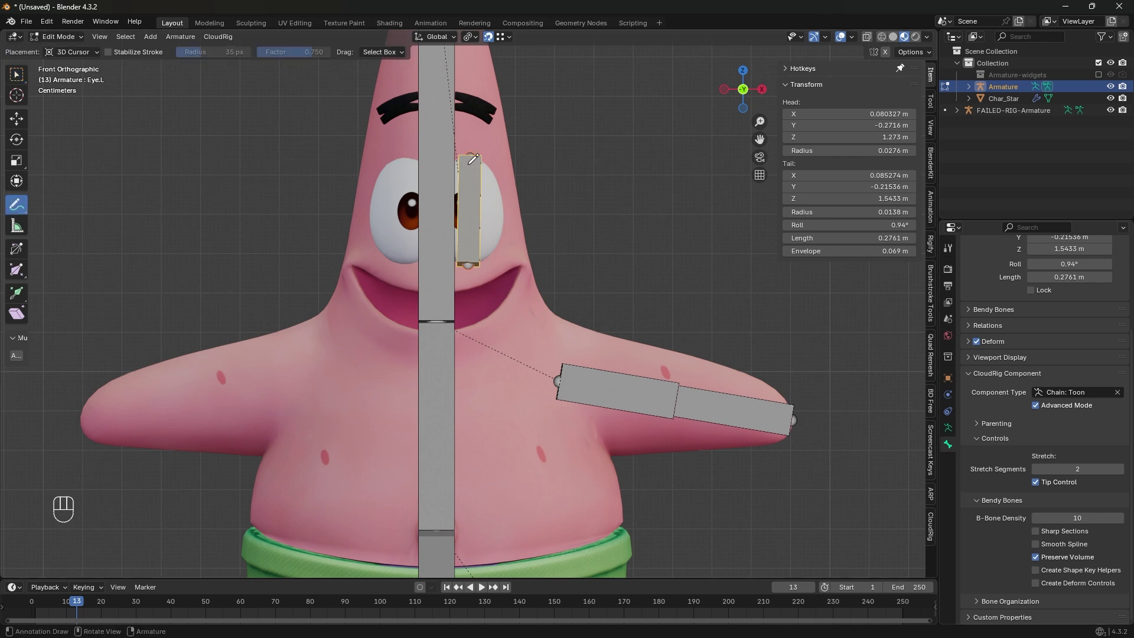
left_click_drag(466, 157, 481, 158)
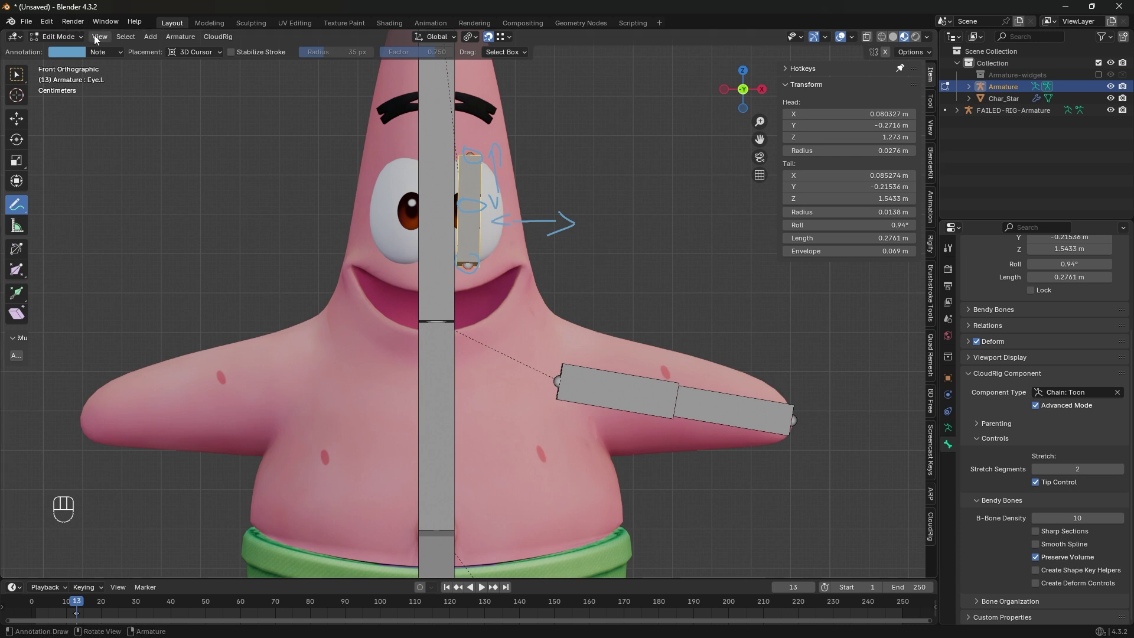
left_click(111, 53)
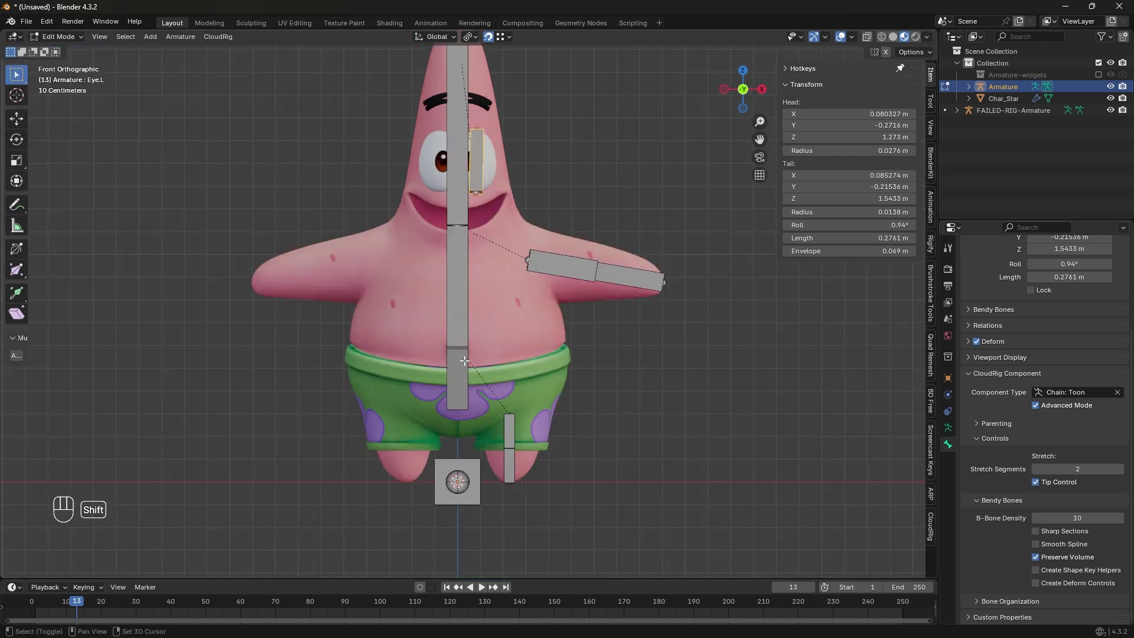
- Add a new bone, move it up to the left eyebrow and scale it down to about 0.12 m long
key("shift+a")
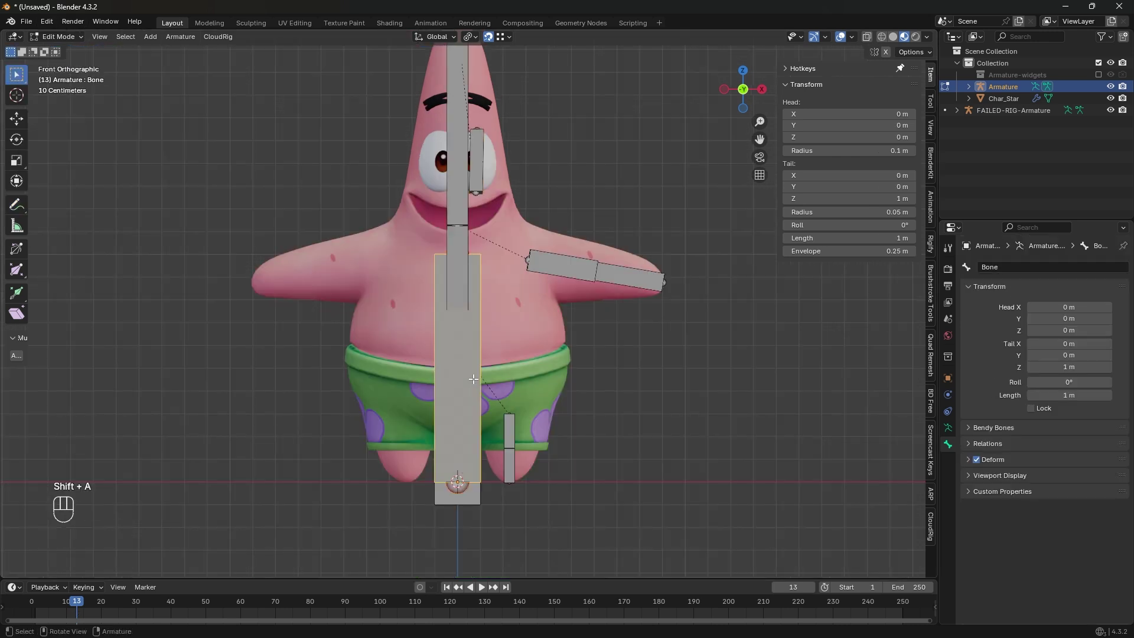
key("g")
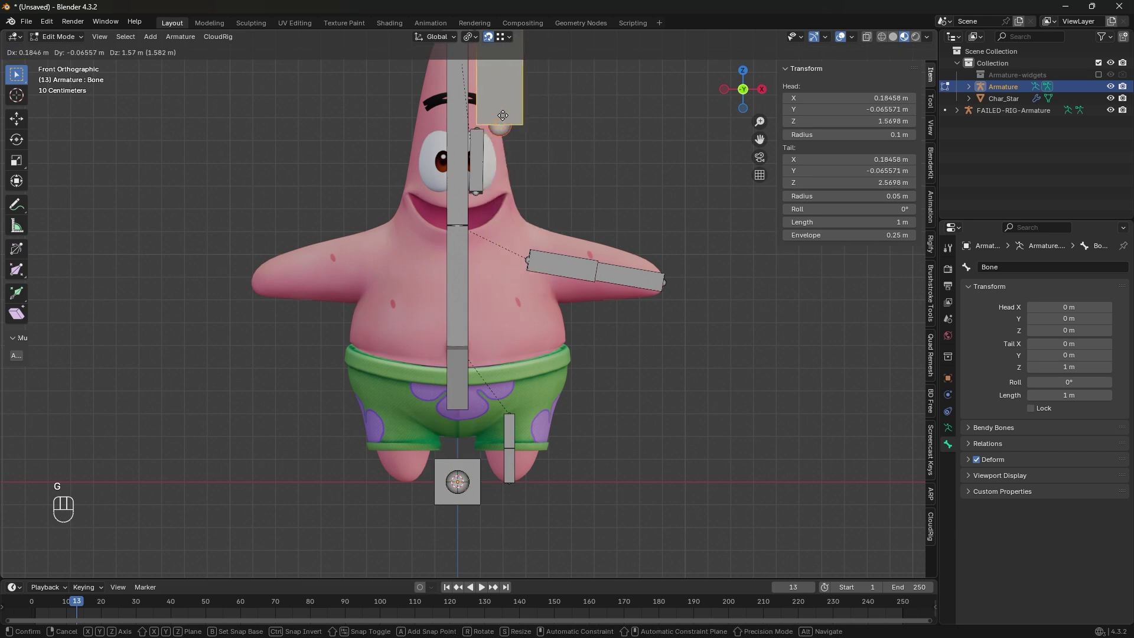
left_click(476, 100)
middle_click_drag(478, 99, 416, 330, "shift")
key("s")
left_click(437, 319)
key("ctrl+alt+shift+s")
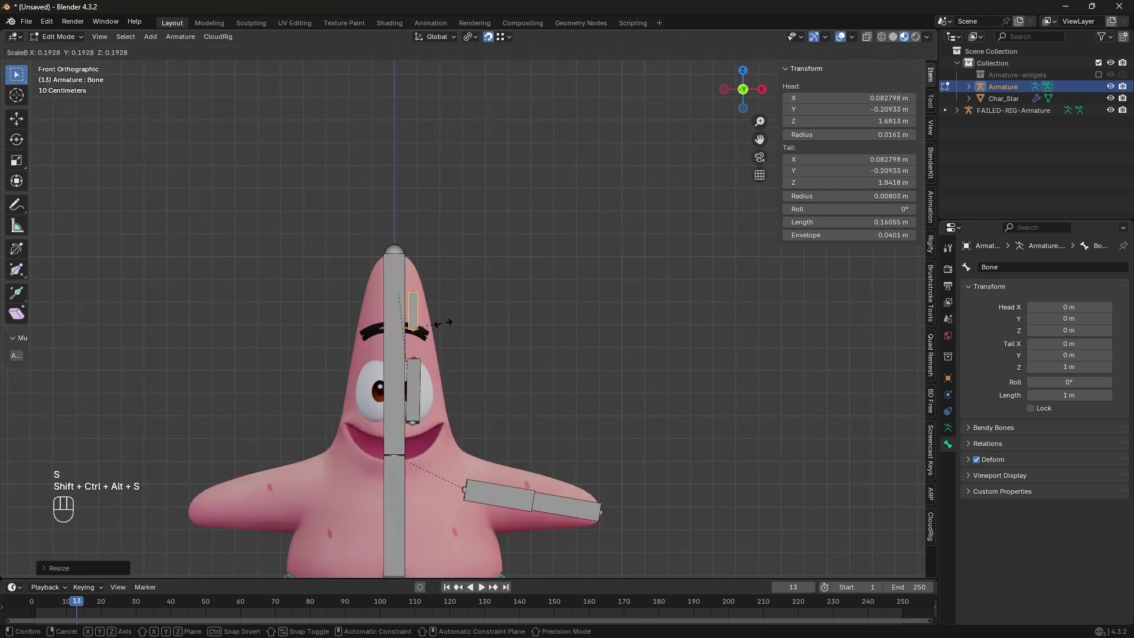
left_click(446, 323)
key("s")
left_click(457, 338)
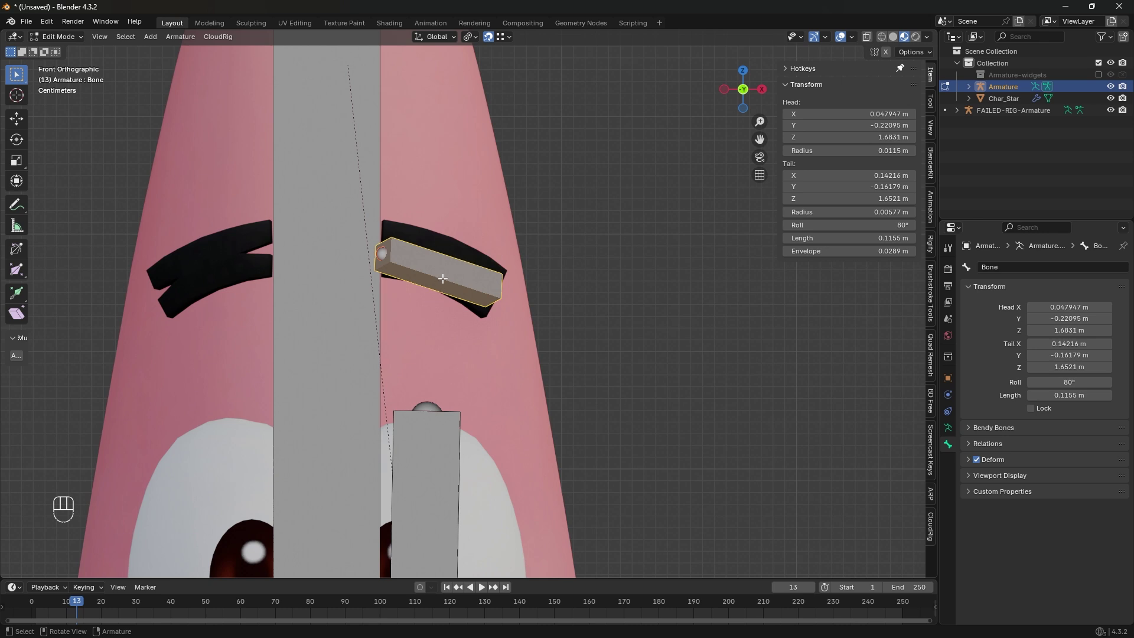
- Turn snapping off and place the 3D cursor at the centre of the left eyebrow's outer-end vertices on the Char_Star mesh
middle_click_drag(445, 298, 241, 255)
left_click(488, 38)
middle_click_drag(323, 280, 500, 288)
key("ctrl+Tab")
left_click(495, 282)
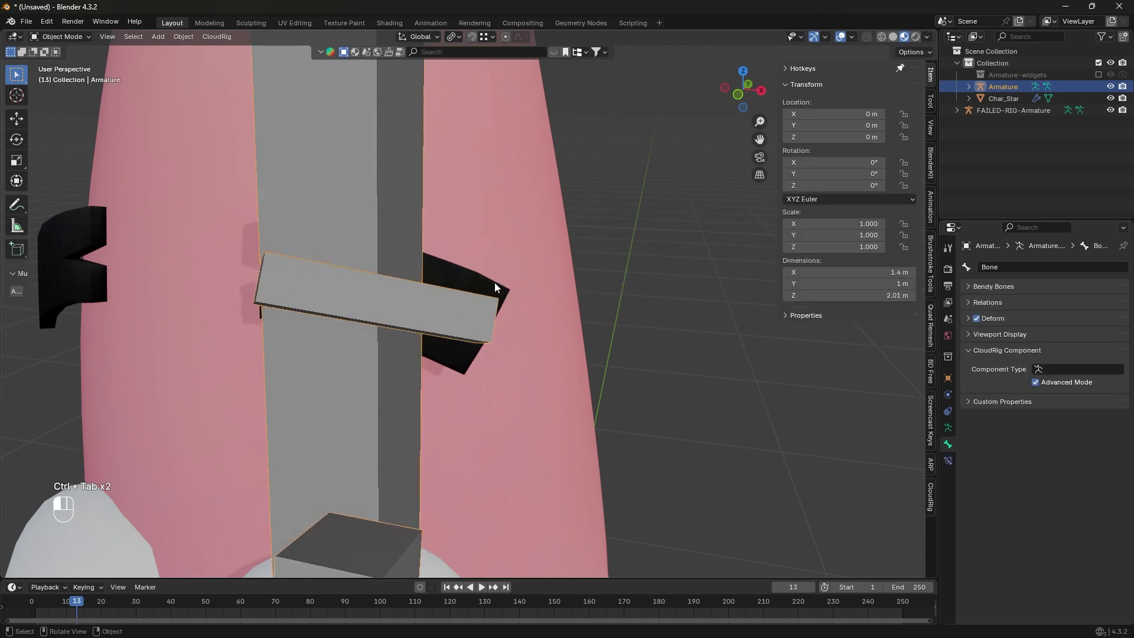
left_click(494, 282)
key("Tab")
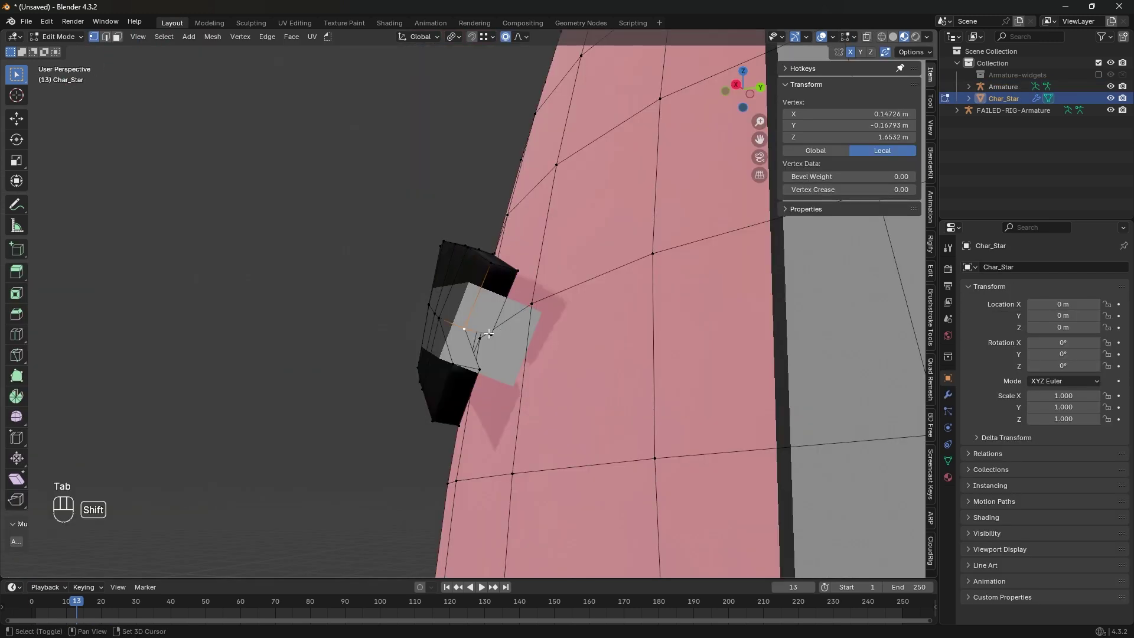
left_click(491, 335, "shift")
left_click(474, 370, "shift")
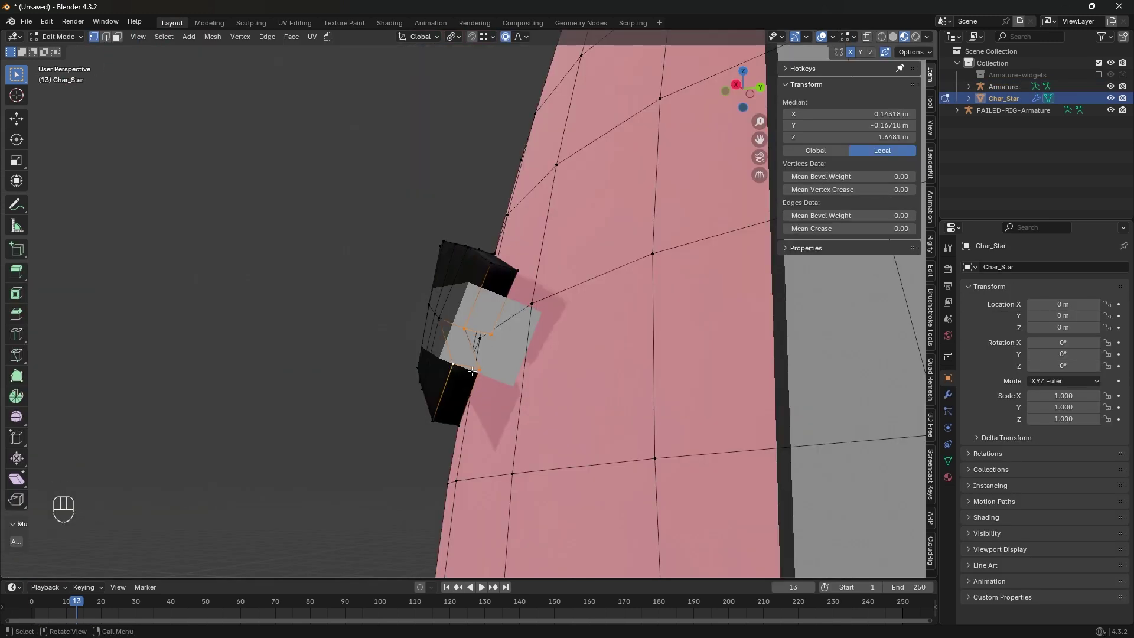
key("shift+s")
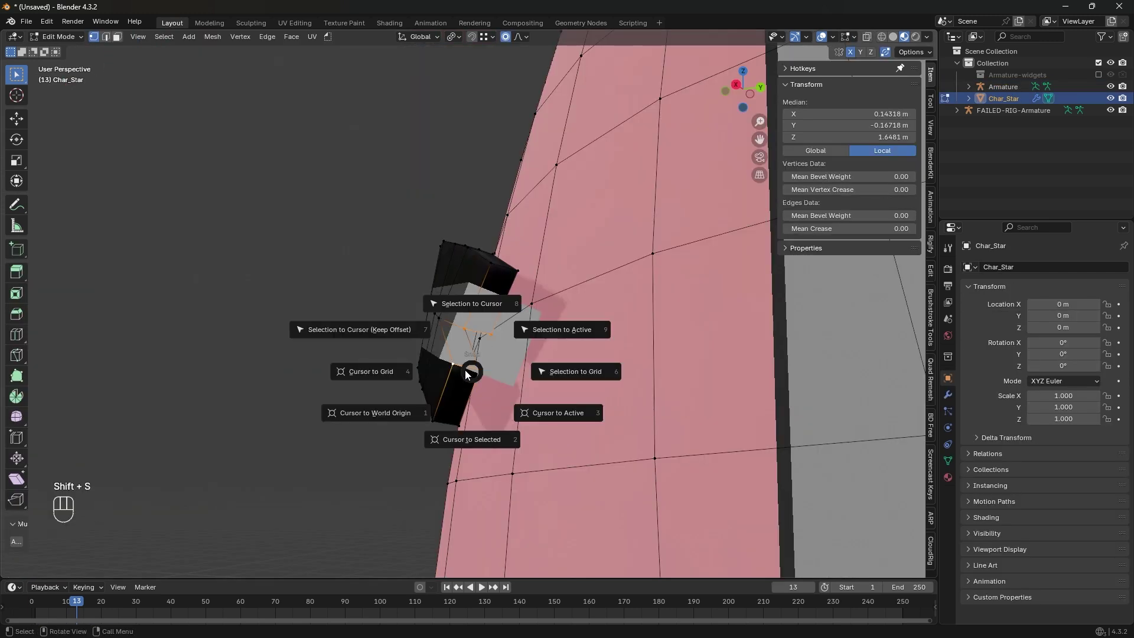
left_click(472, 435)
- Return to editing the armature and snap the eyebrow bone's tail to the 3D cursor
key("alt+q")
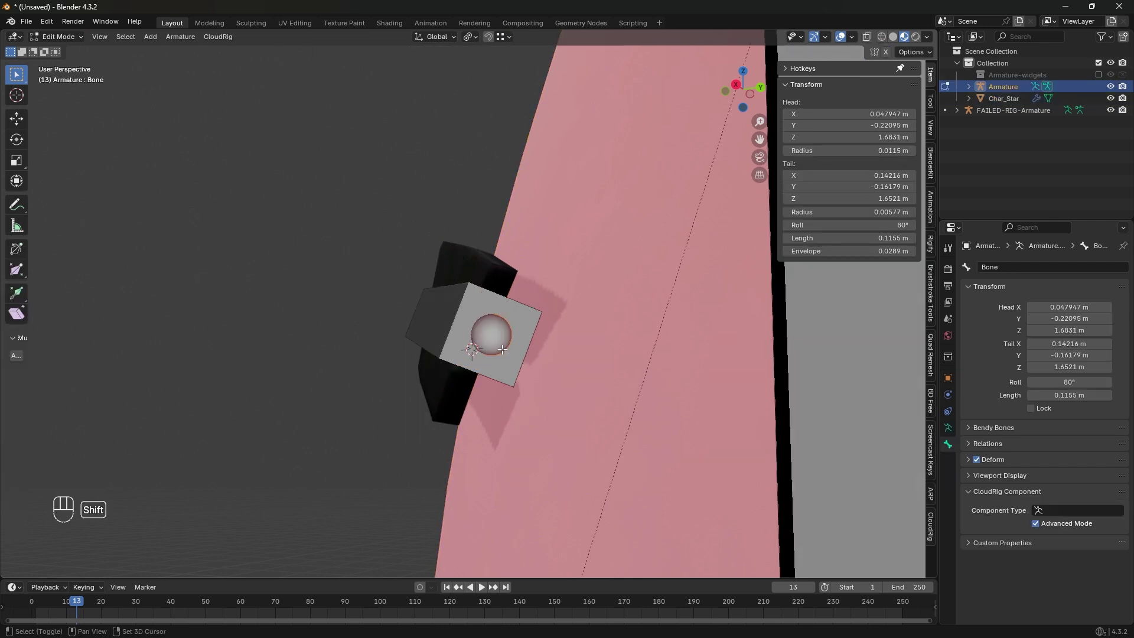
key("shift+s")
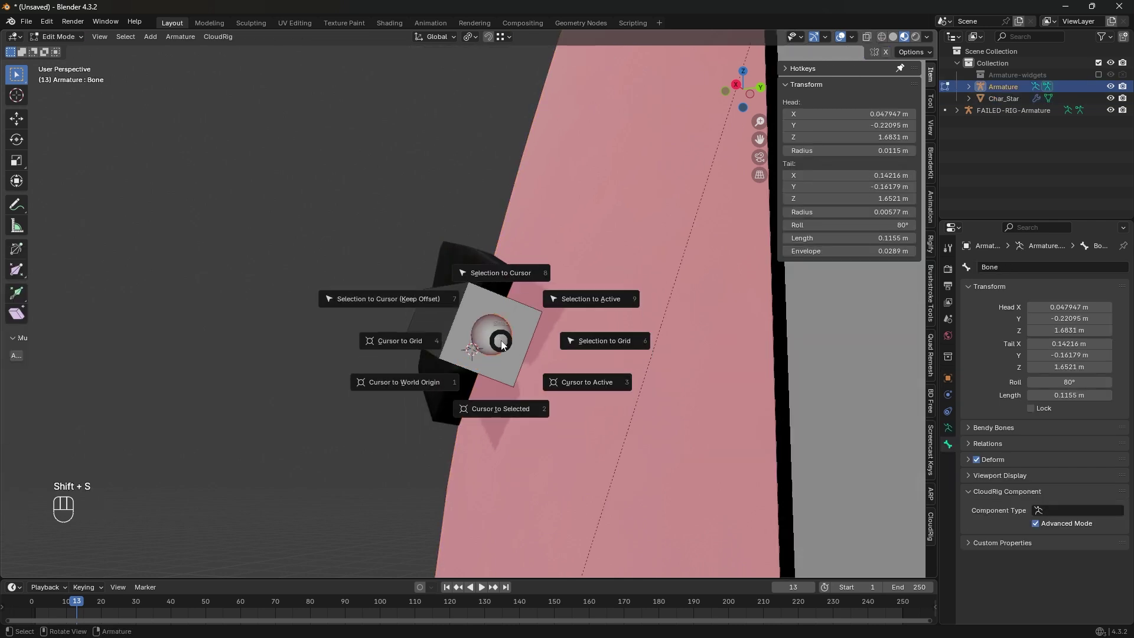
left_click(495, 278)
- Snap the eyebrow bone's head to the eyebrow's inner end and set the bone's roll to 90°
middle_click_drag(407, 319, 506, 311)
key("ctrl+Tab")
left_click_drag(849, 225, 856, 225, "shift")
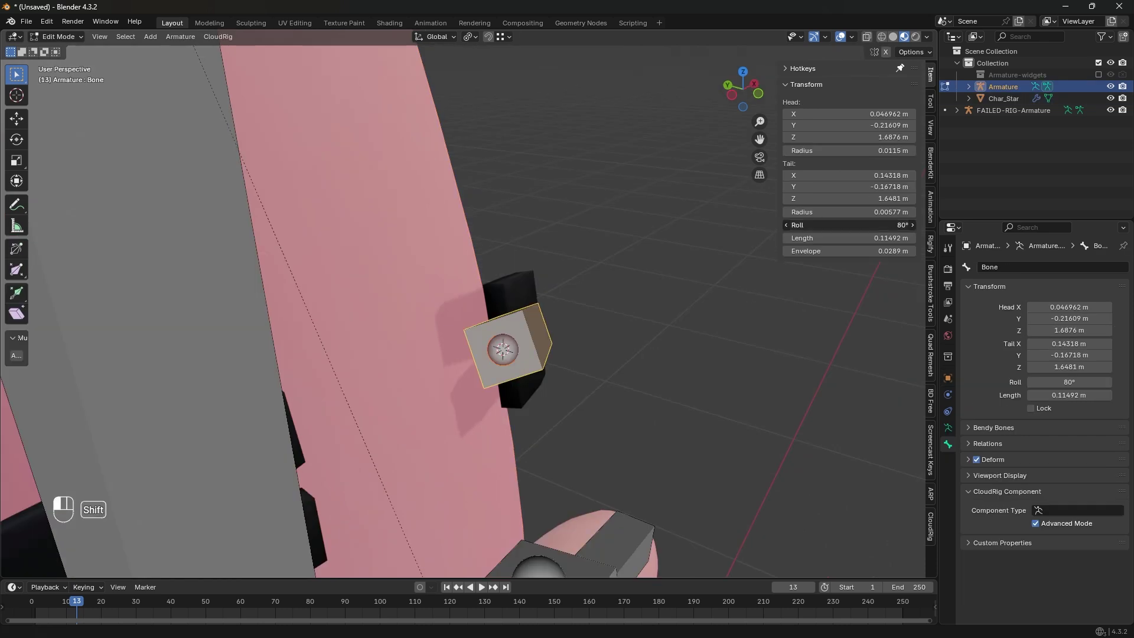
middle_click_drag(514, 236, 355, 236)
- Parent the eyebrow bone to Spine3, keeping its offset
key("ctrl+alt+shift+s")
left_click(458, 261)
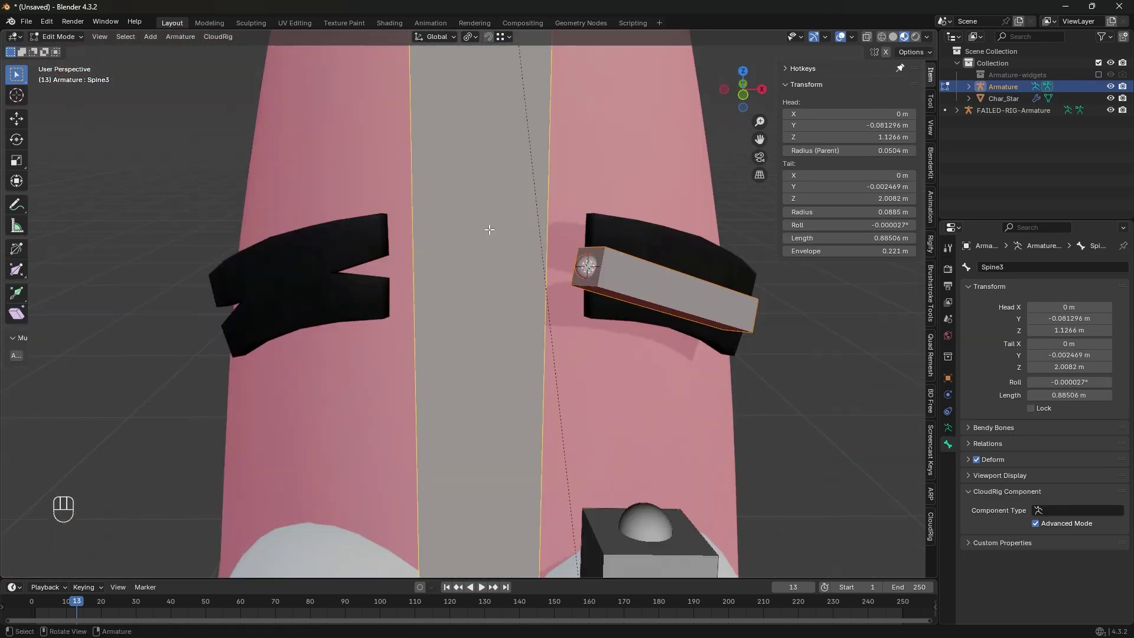
key("ctrl+p")
left_click(489, 229)
- Assign the Chain: Toon component to the eyebrow bone
left_click(1055, 515)
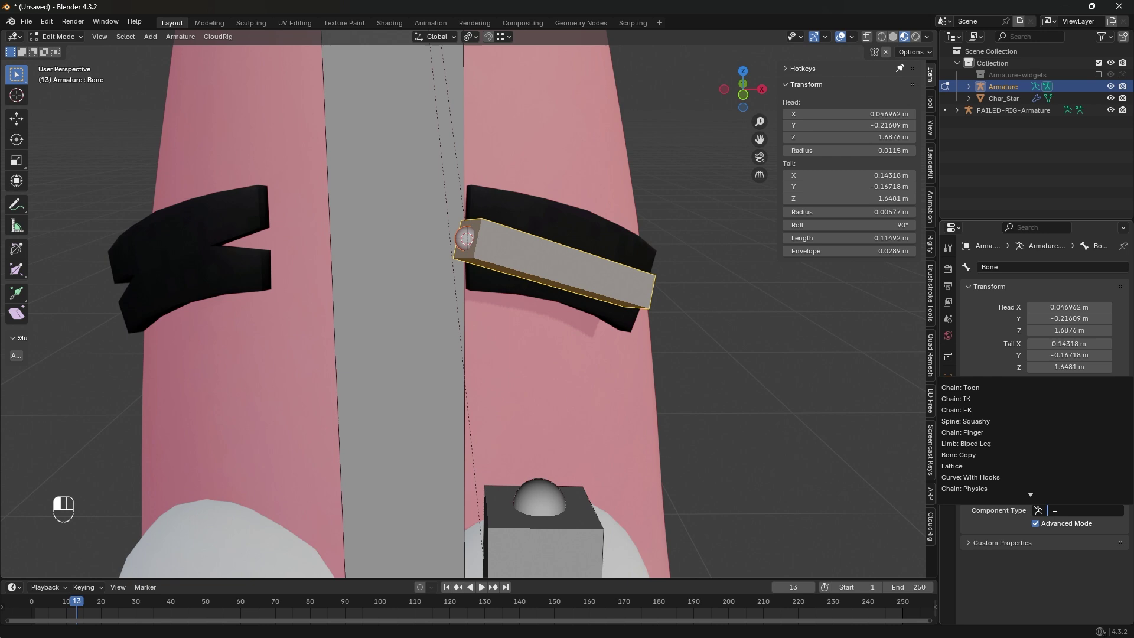
type("toon")
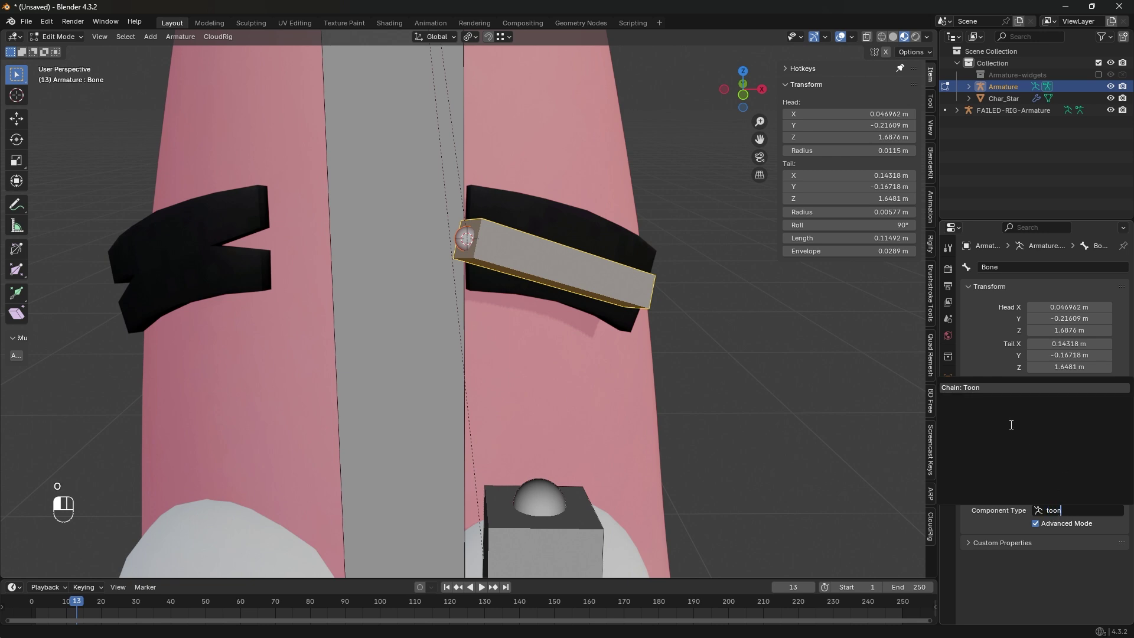
key("Return")
scroll(1015, 484, "down", 5)
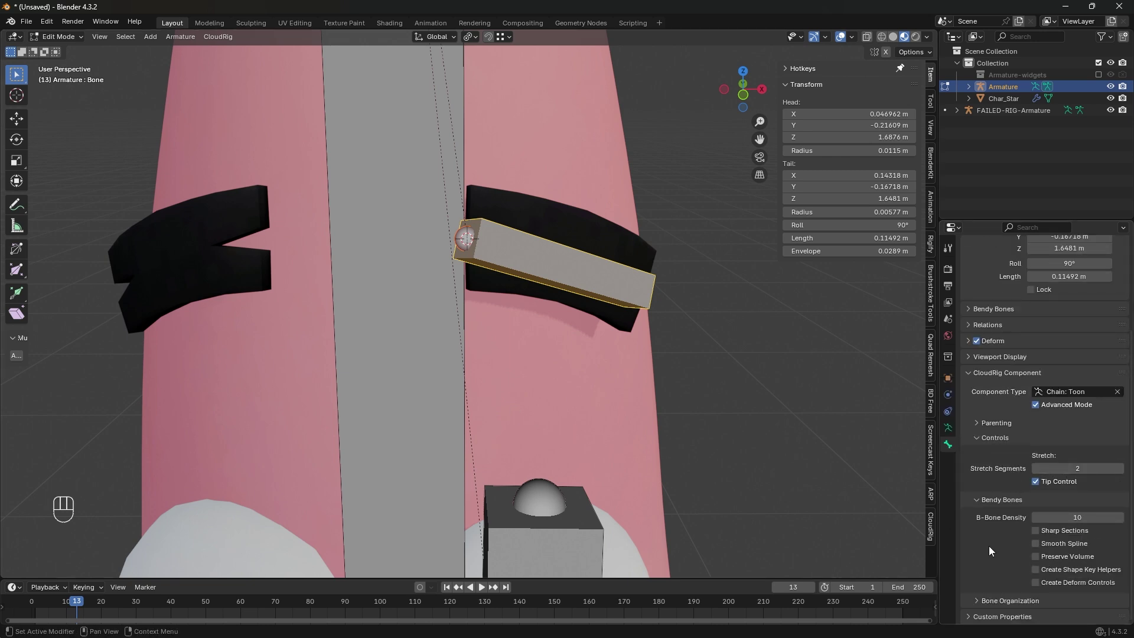
- Rename the eyebrow bone as Eyebrow.L
middle_click_drag(449, 355, 522, 201)
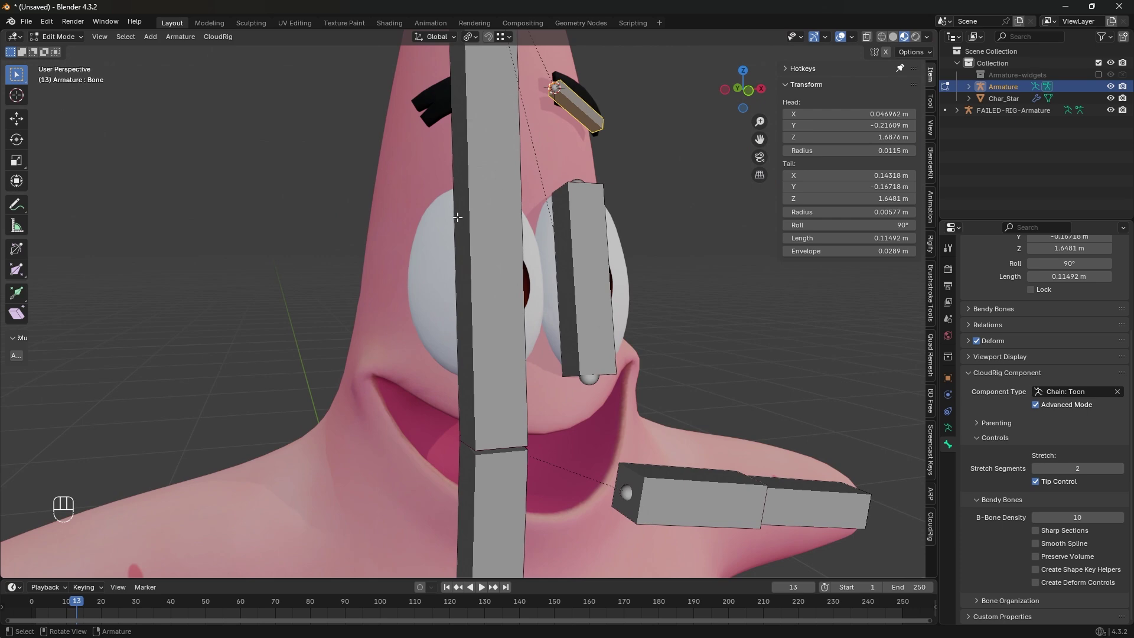
scroll(457, 216, "down", 4)
middle_click_drag(457, 217, 430, 293)
middle_click_drag(591, 240, 532, 287)
middle_click_drag(532, 287, 614, 284, "shift")
middle_click_drag(614, 283, 533, 429, "shift")
scroll(543, 415, "down", 5)
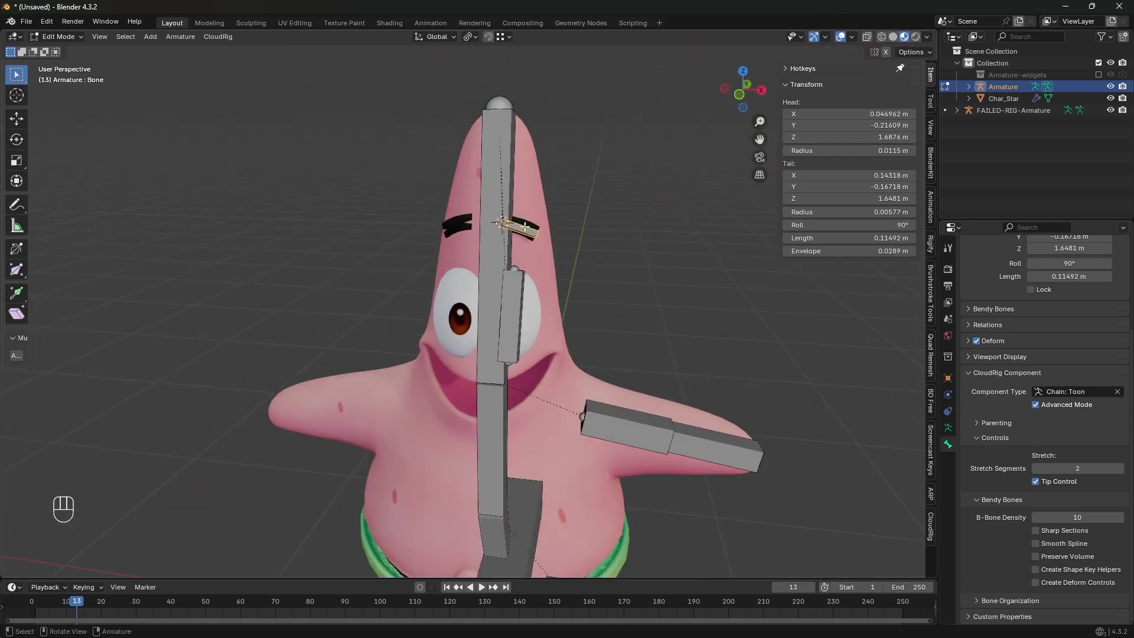
key("F2")
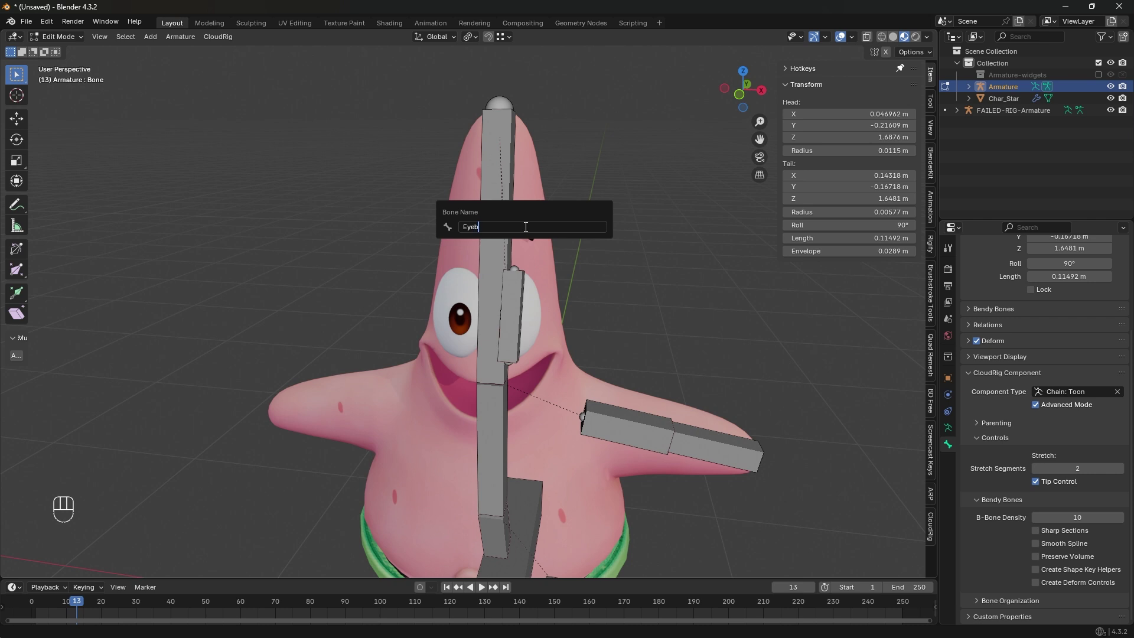
key("Return")
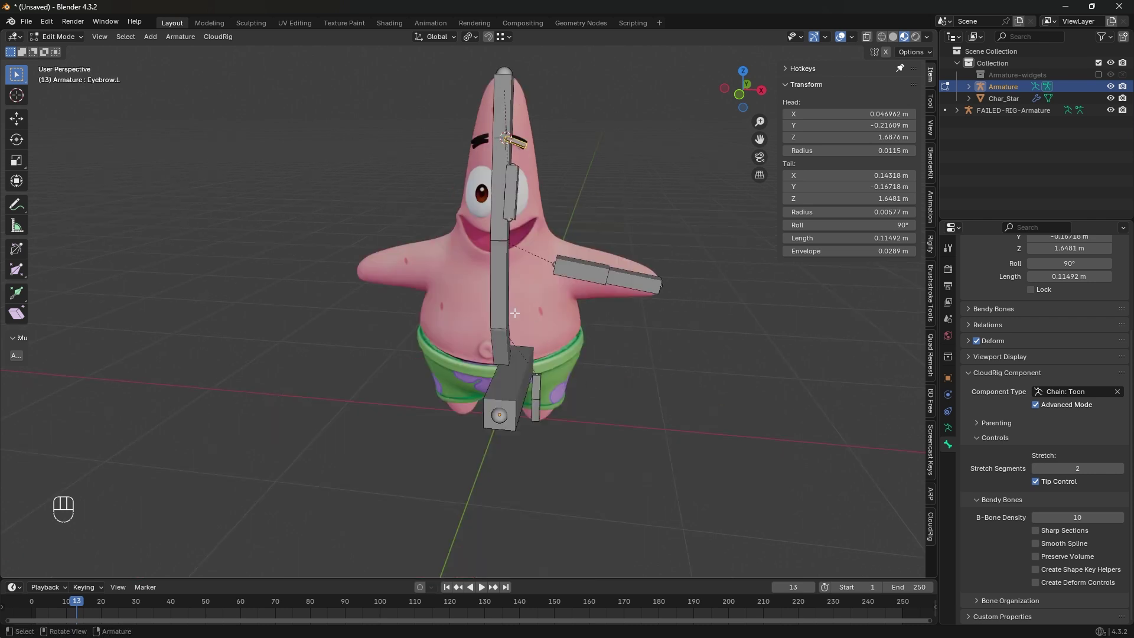
- Reset the 3D cursor to the world origin, add a new bone there and name it Pupil.L
key("shift+s")
left_click(425, 362)
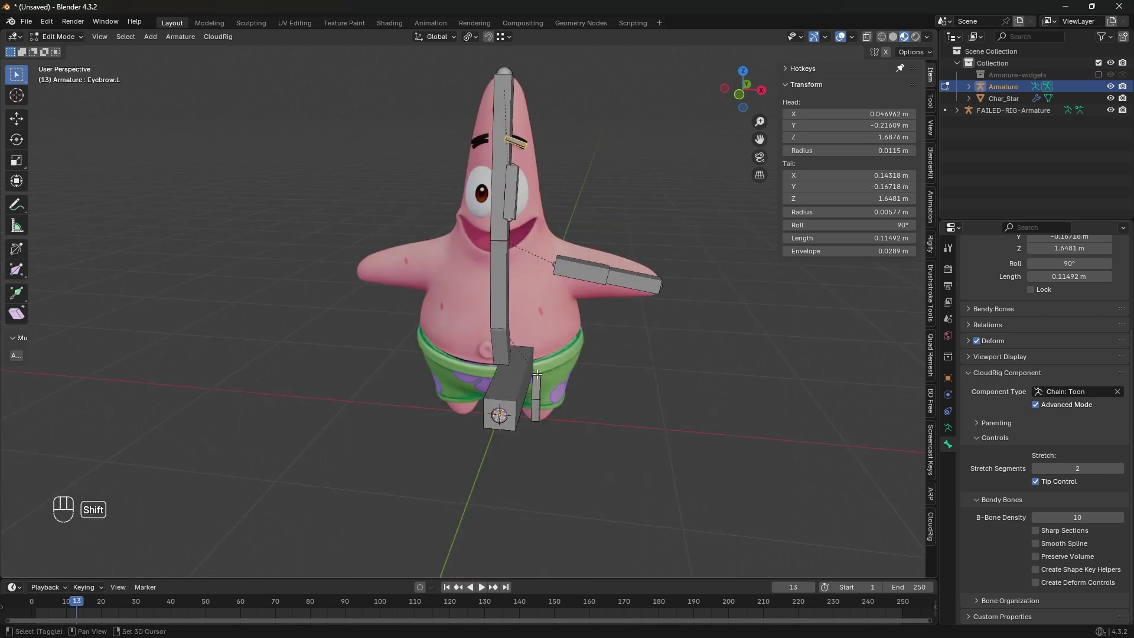
key("shift+a")
key("F2")
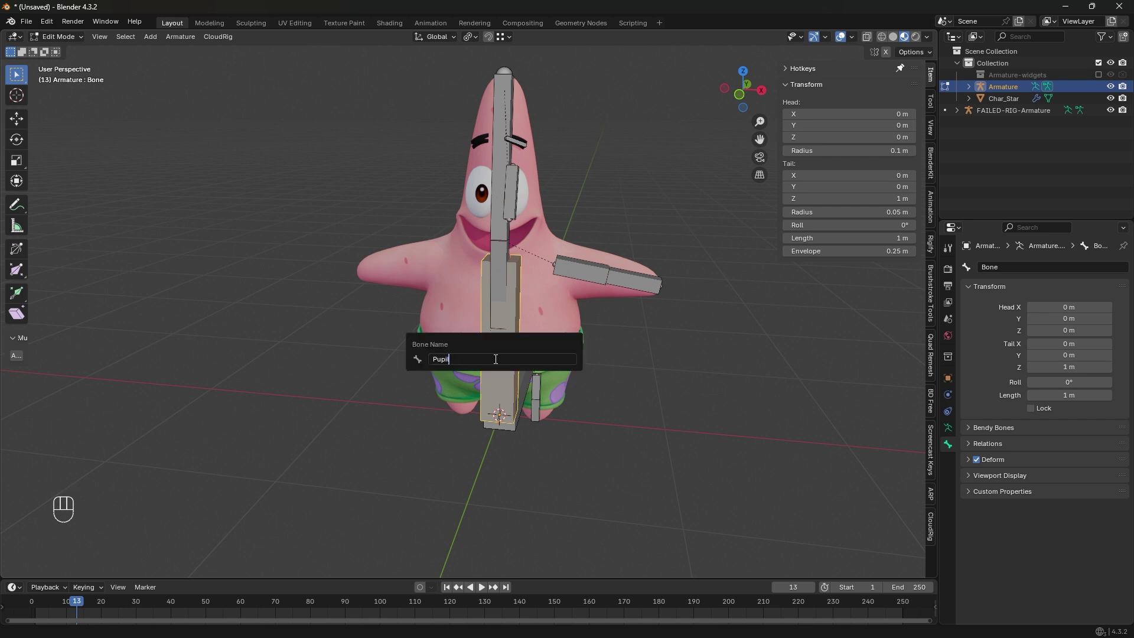
key("Return")
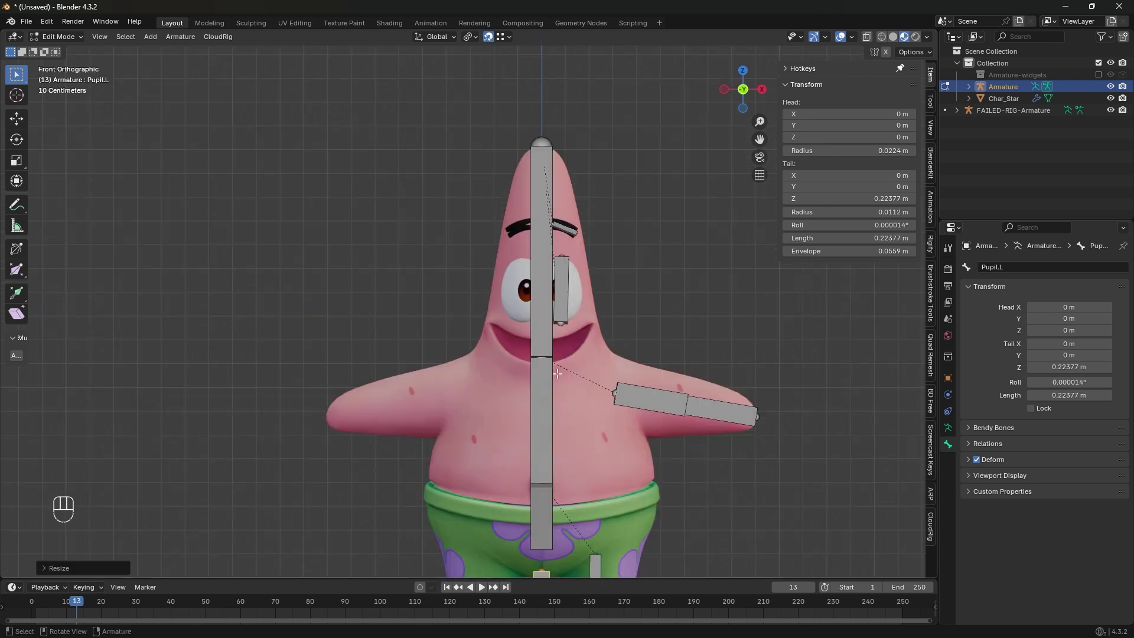
- Move Pupil.L onto the left pupil at about X 0.063, Y -0.312, Z 1.398 m and scale it to about 0.09 m long
key("g")
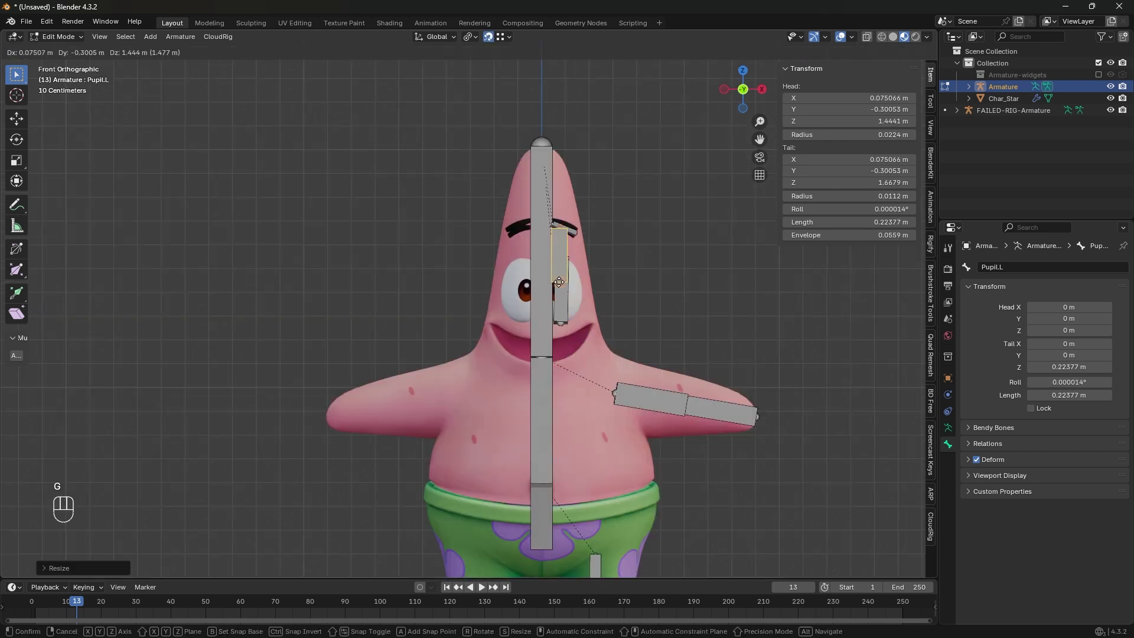
left_click(556, 293)
middle_click_drag(556, 293, 432, 325)
scroll(432, 325, "up", 3)
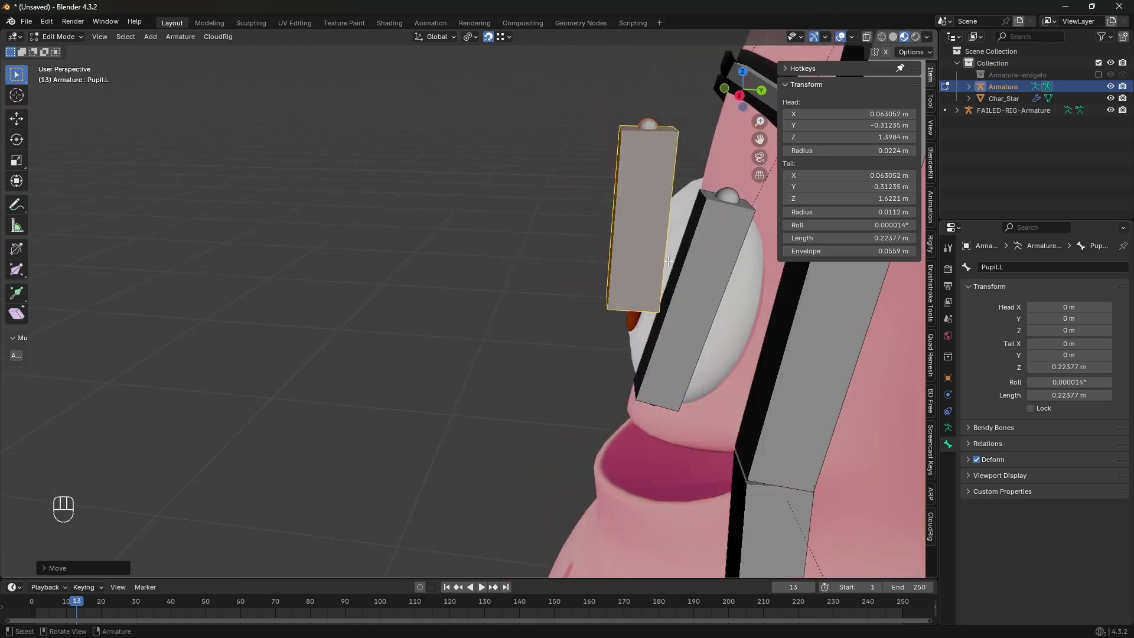
left_click(650, 252, "shift")
key("s")
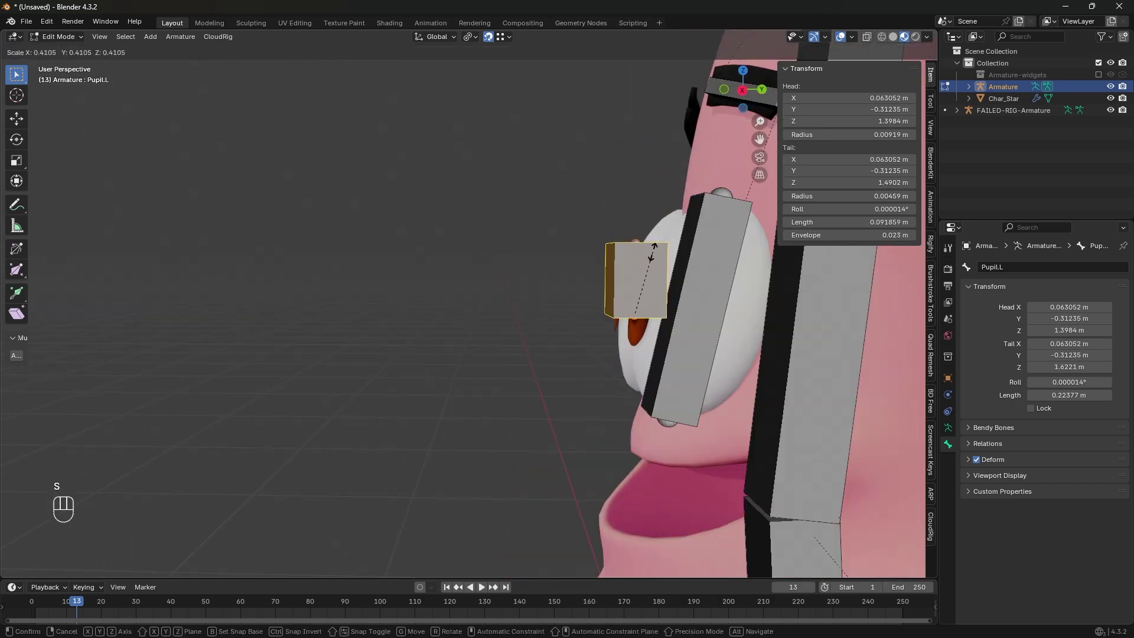
left_click(655, 248)
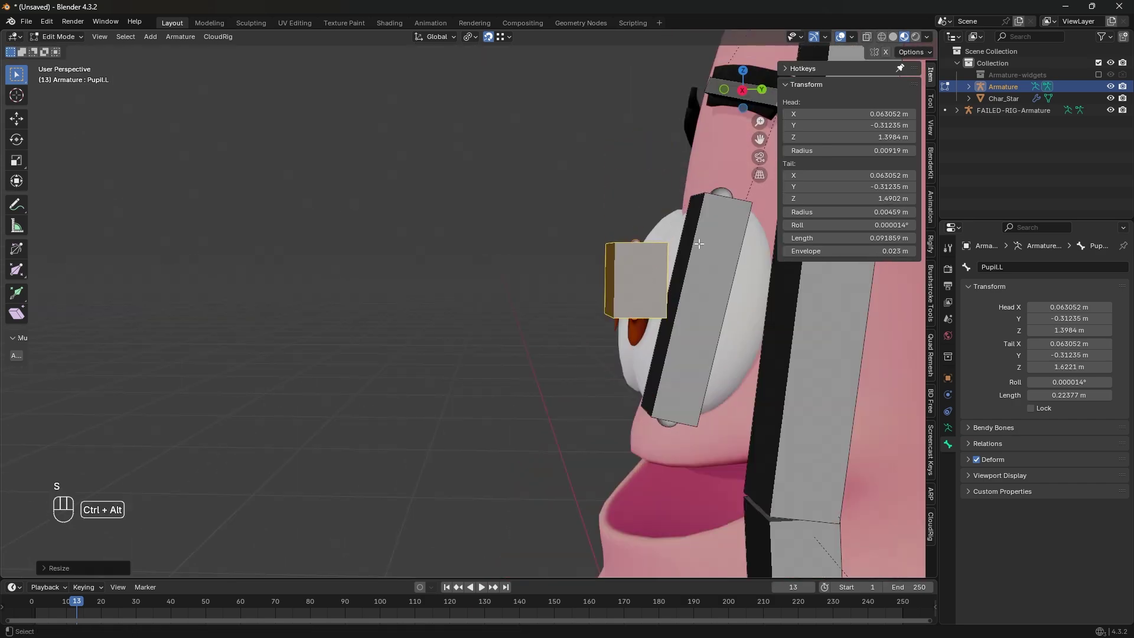
- Thin the Pupil.L bone's display size and snap the 3D cursor to the central edge loop of the left pupil on Char_Star
key("shift+ctrl+alt+s")
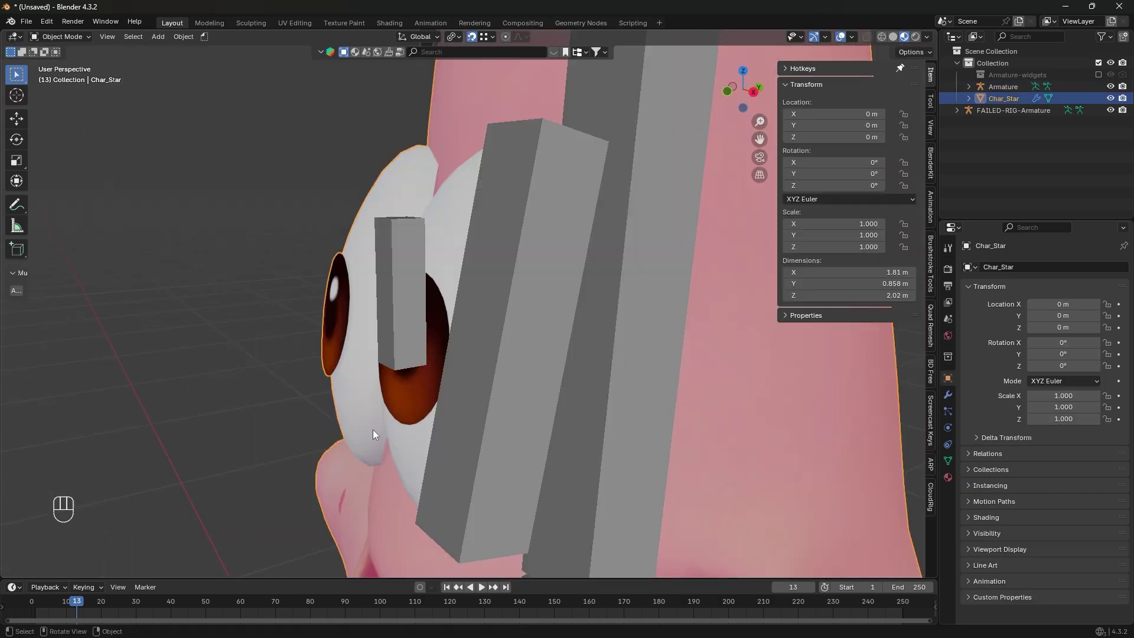
key("Tab")
middle_click_drag(406, 393, 430, 387)
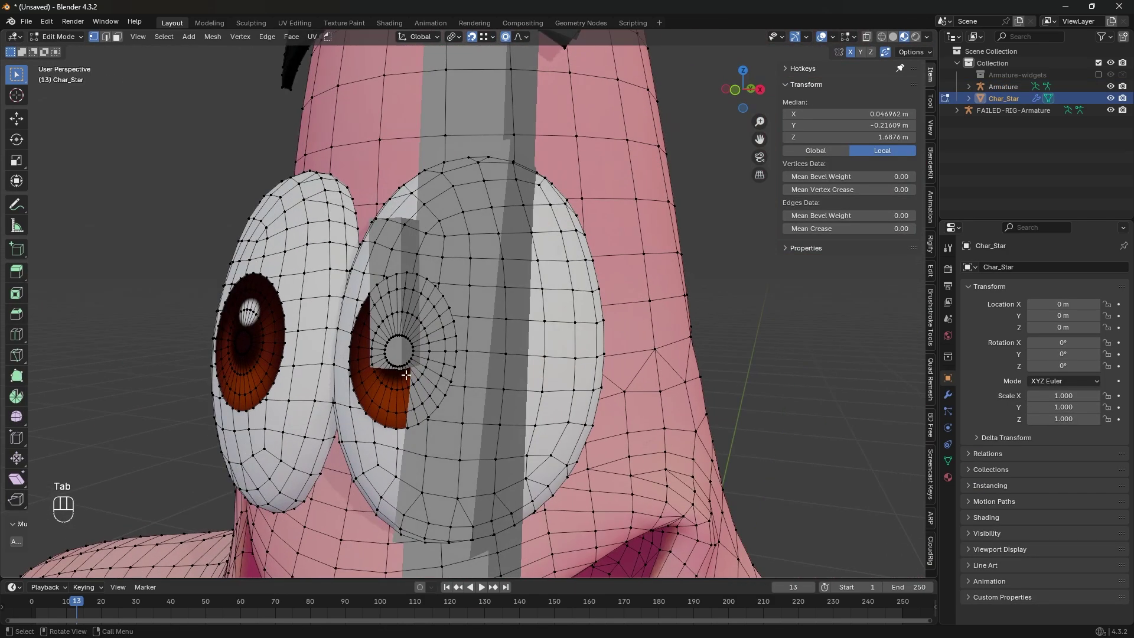
scroll(378, 354, "up", 2)
middle_click_drag(348, 343, 404, 353)
left_click(399, 364, "alt")
key("shift+s")
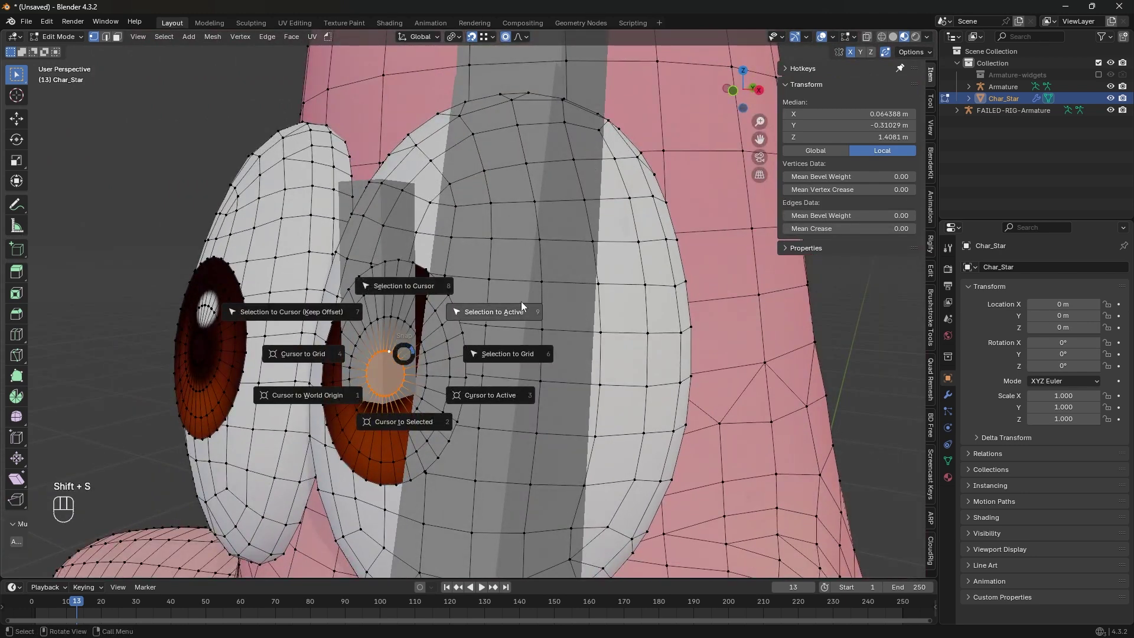
key("Escape")
key("shift+s")
key("Escape")
key("shift+s")
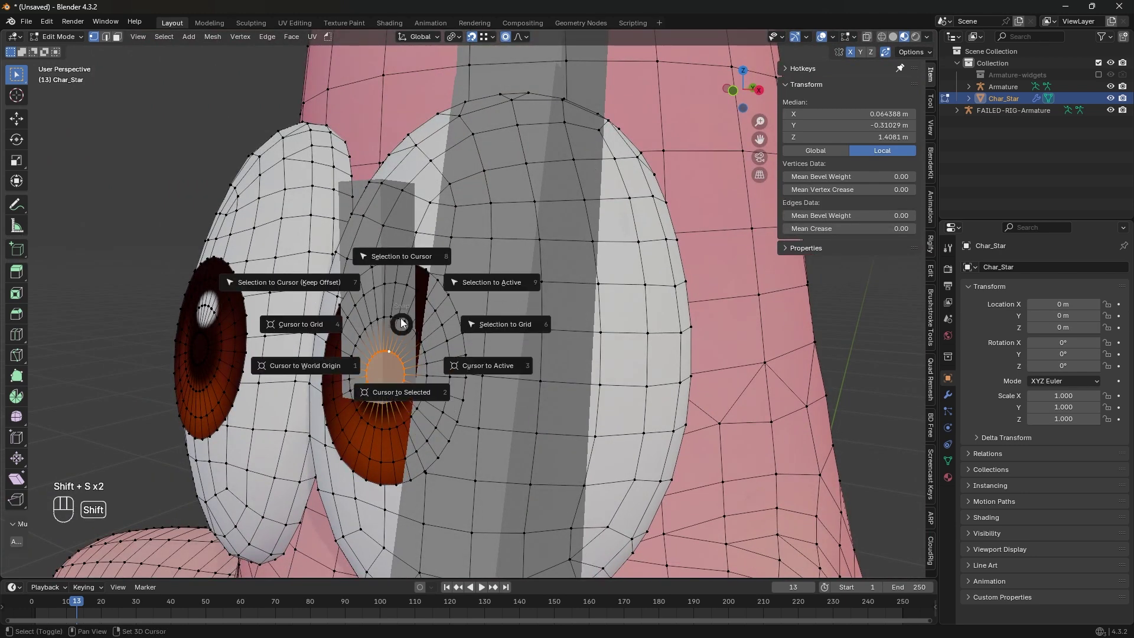
- Snap the Pupil.L bone's head to the 3D cursor at the left pupil's centre
key("ctrl+Tab")
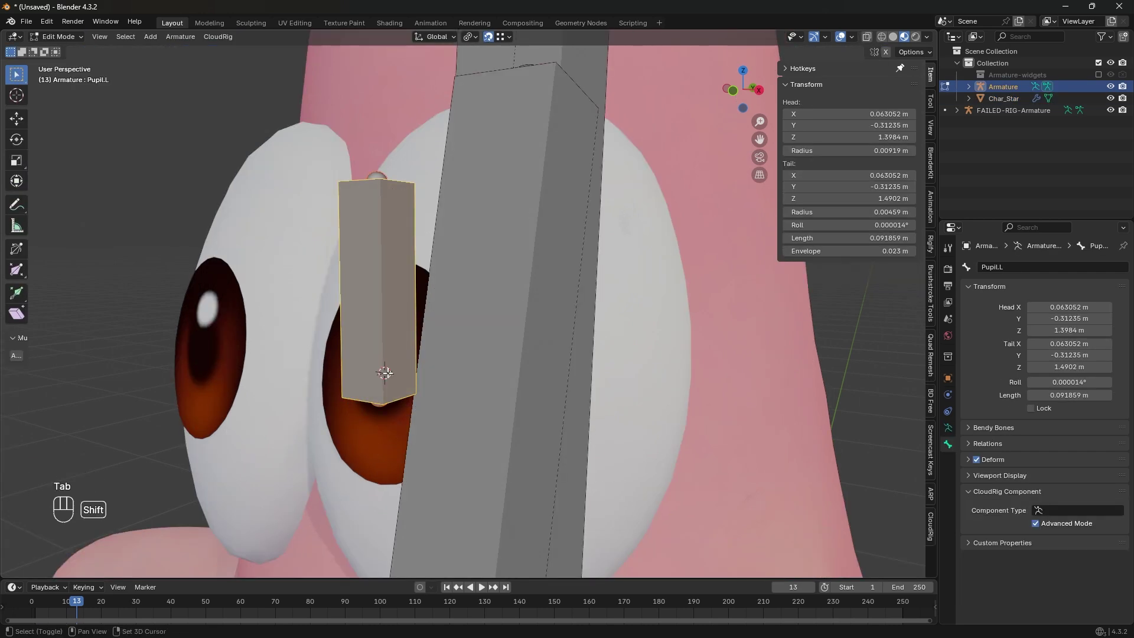
left_click(378, 385)
left_click(390, 355)
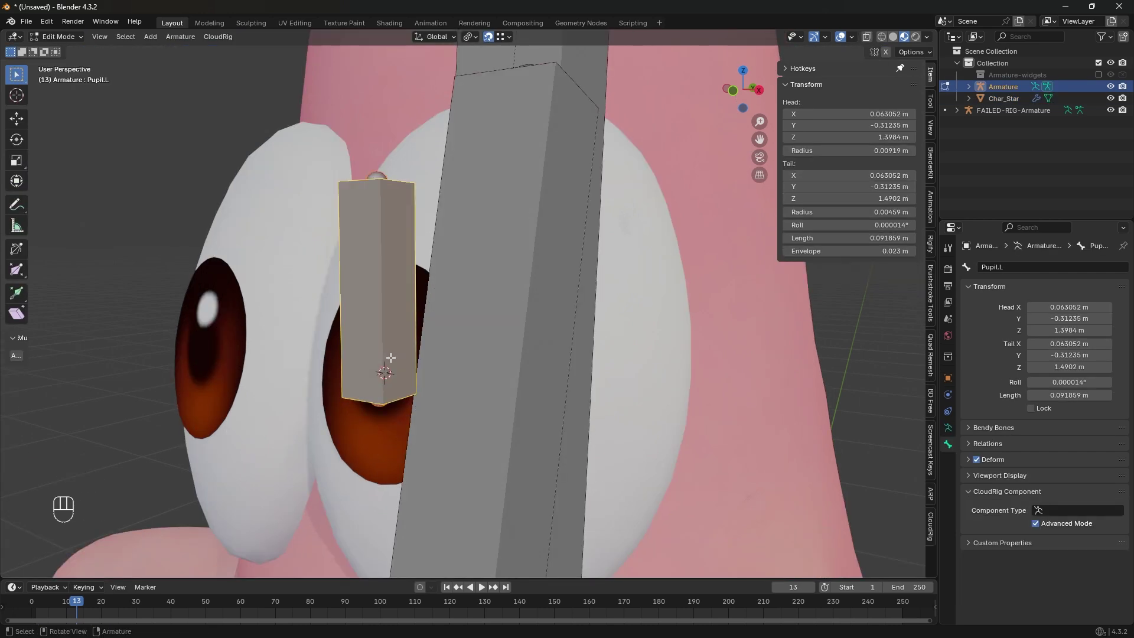
key("shift+s")
key("ctrl+Tab")
key("ctrl+Tab")
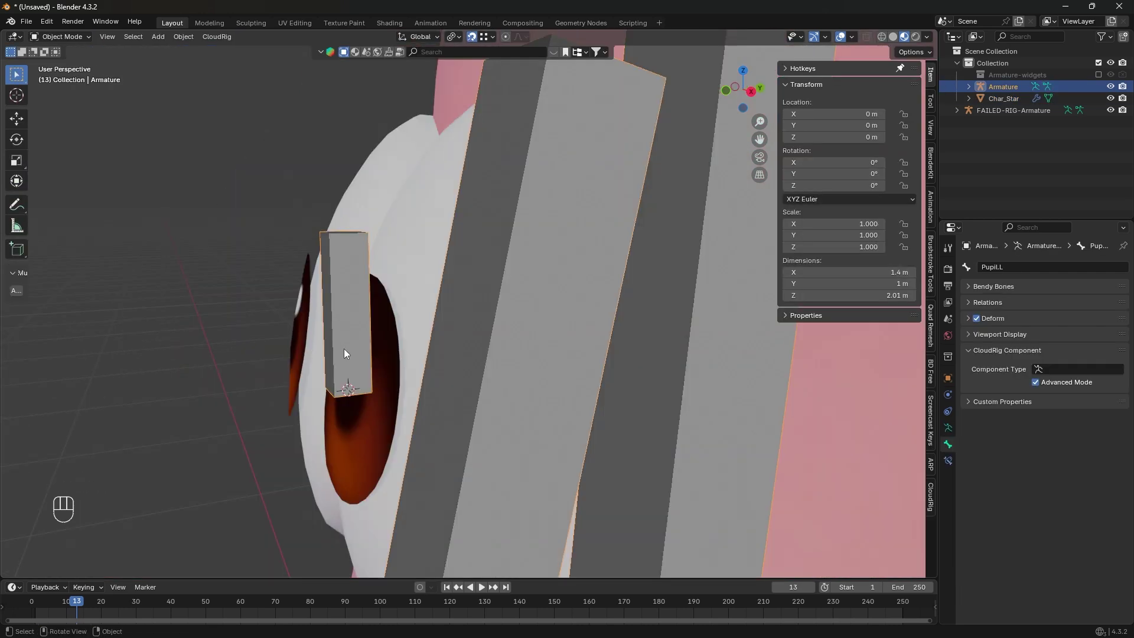
- Add a Shrinkwrap bone constraint to Pupil.L in Pose Mode and set its target to the eye mesh Char_Star.005
middle_click_drag(346, 353, 362, 309)
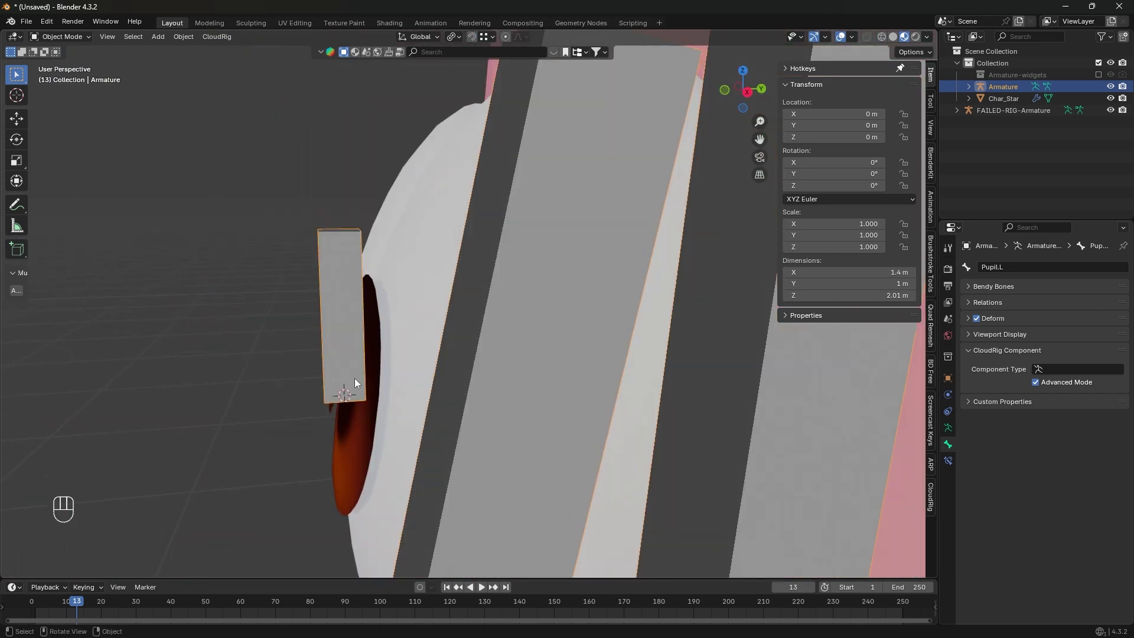
middle_click_drag(355, 379, 370, 342)
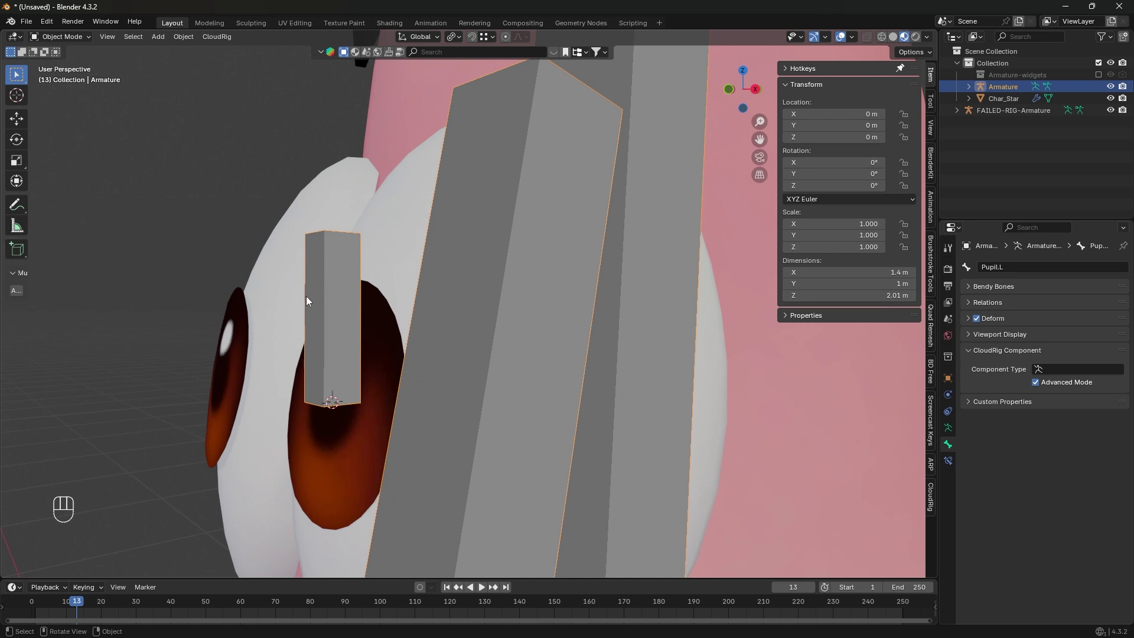
key("ctrl+Tab")
middle_click_drag(327, 320, 438, 385)
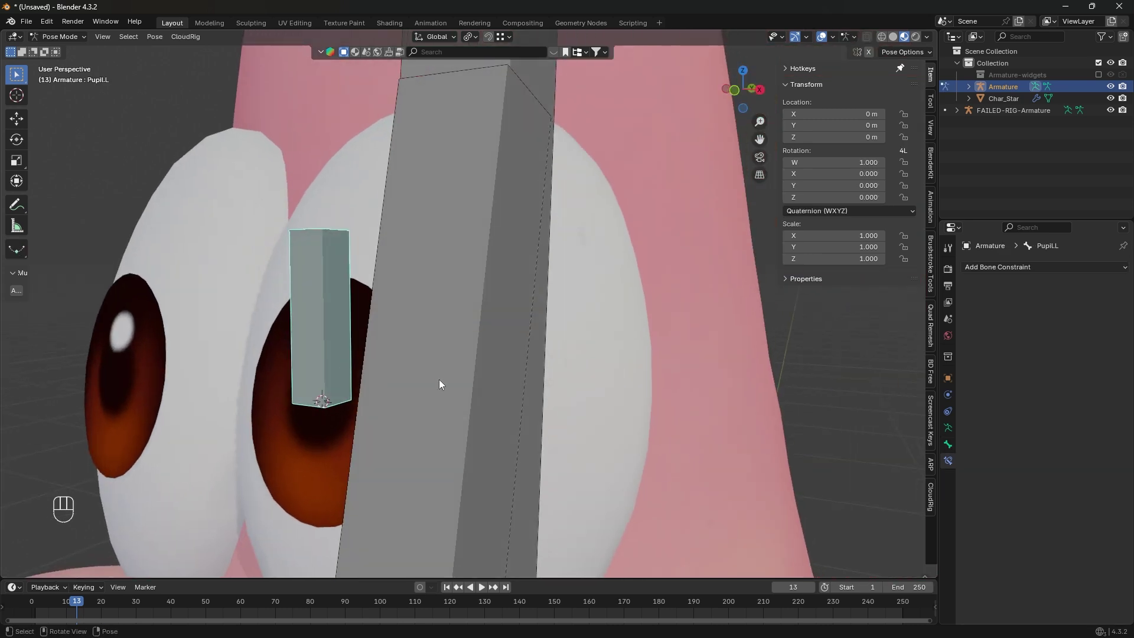
left_click(1010, 267)
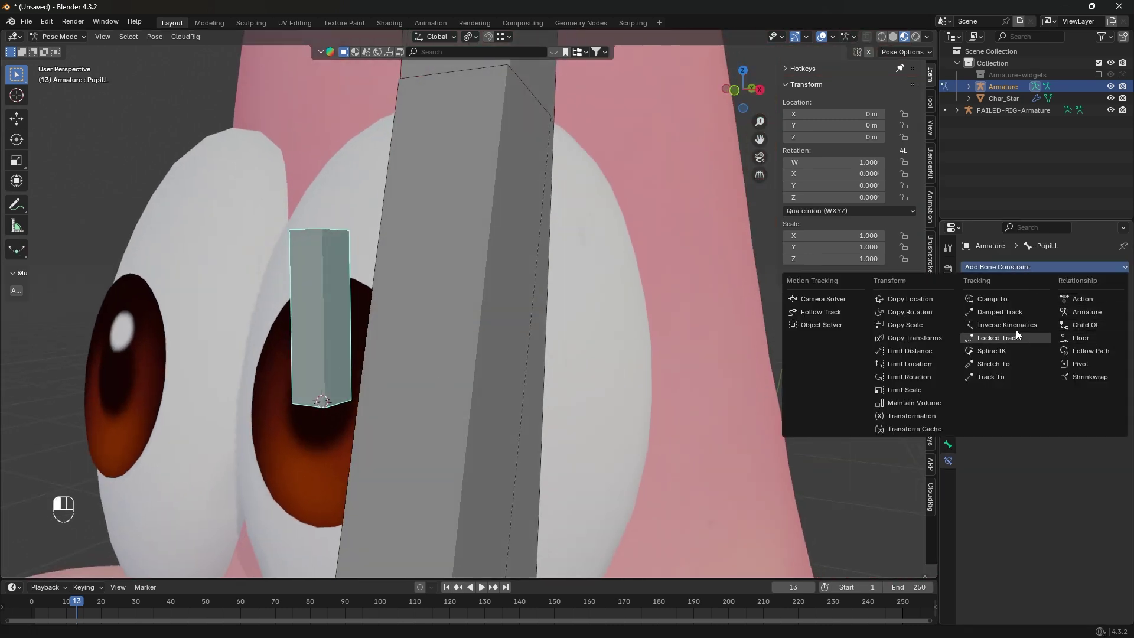
left_click(1091, 377)
left_click(1106, 304)
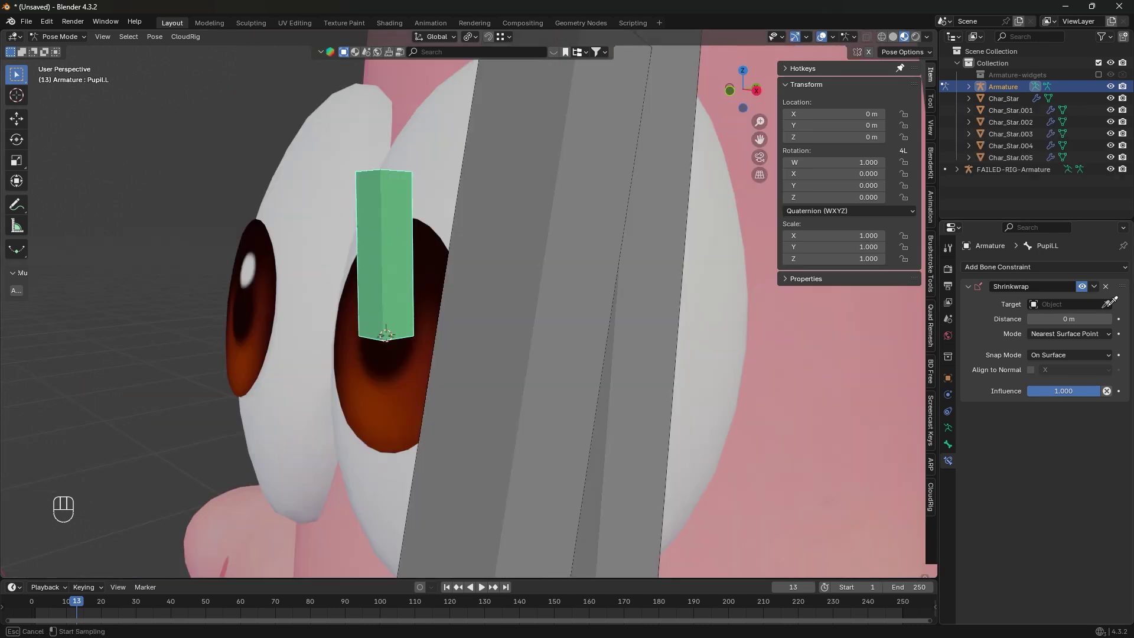
left_click(440, 201)
- Test the Shrinkwrap constraint by moving Pupil.L around over the left eye
middle_click_drag(444, 207, 401, 156)
key("g")
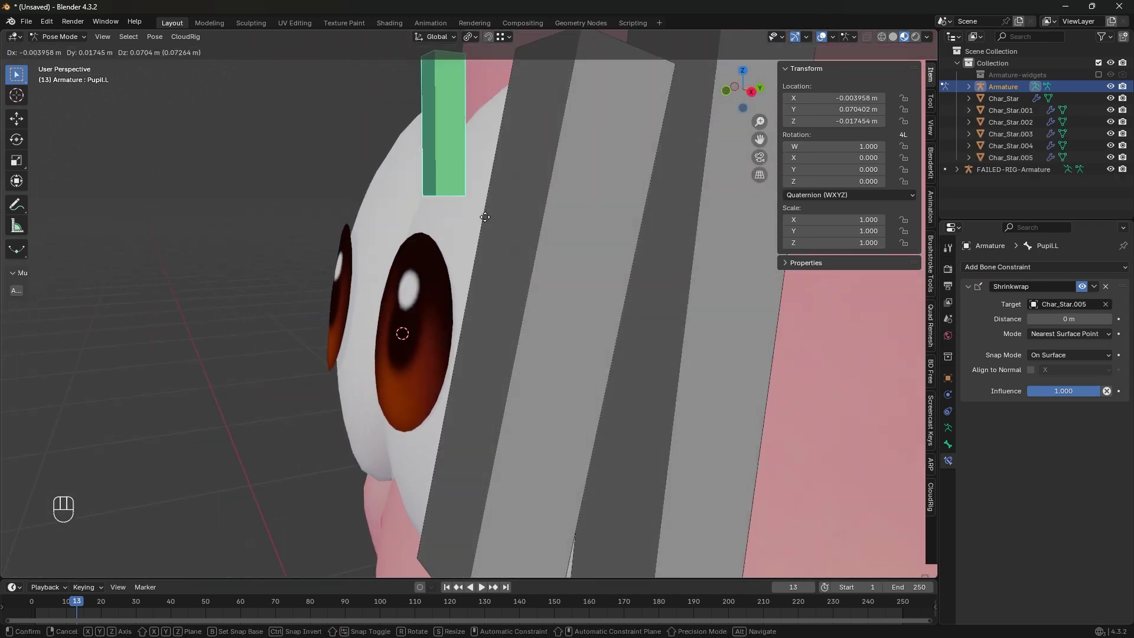
left_click(388, 148)
middle_click_drag(491, 200, 442, 192)
key("g")
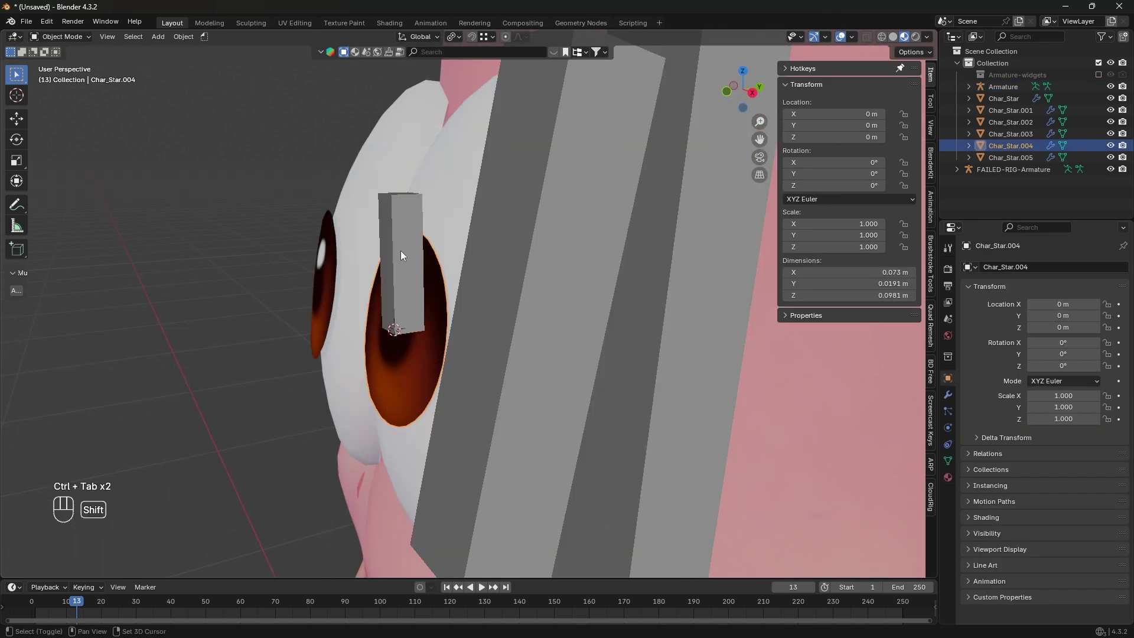
- Parent the left pupil mesh Char_Star.004 to the armature's Pupil.L bone
left_click(401, 225, "shift")
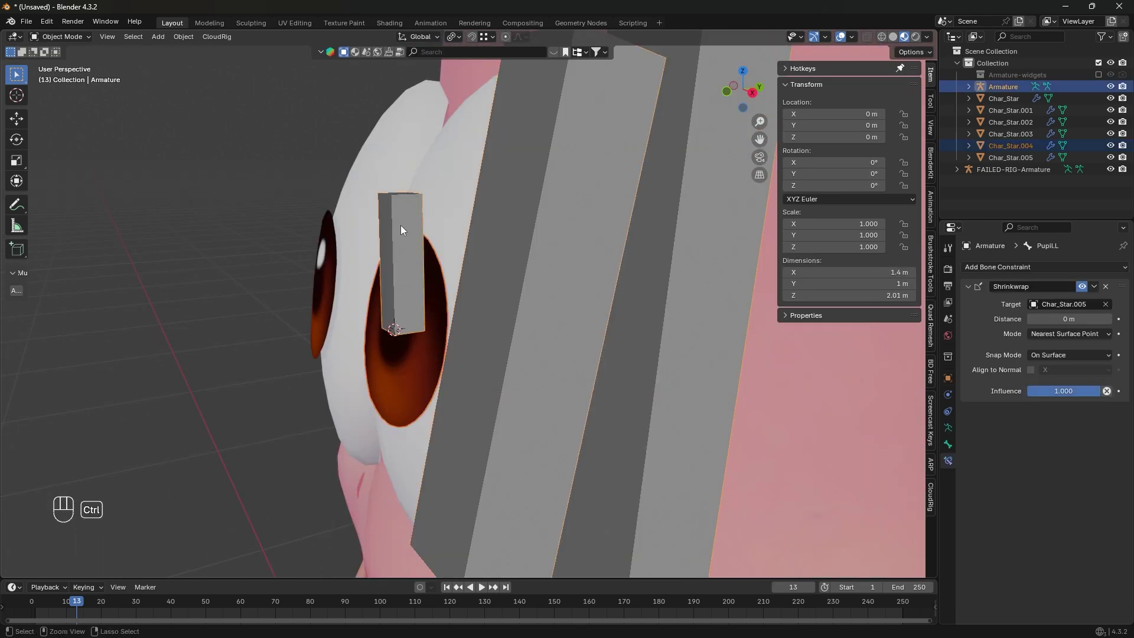
key("ctrl+p")
left_click(362, 226)
key("ctrl+Tab")
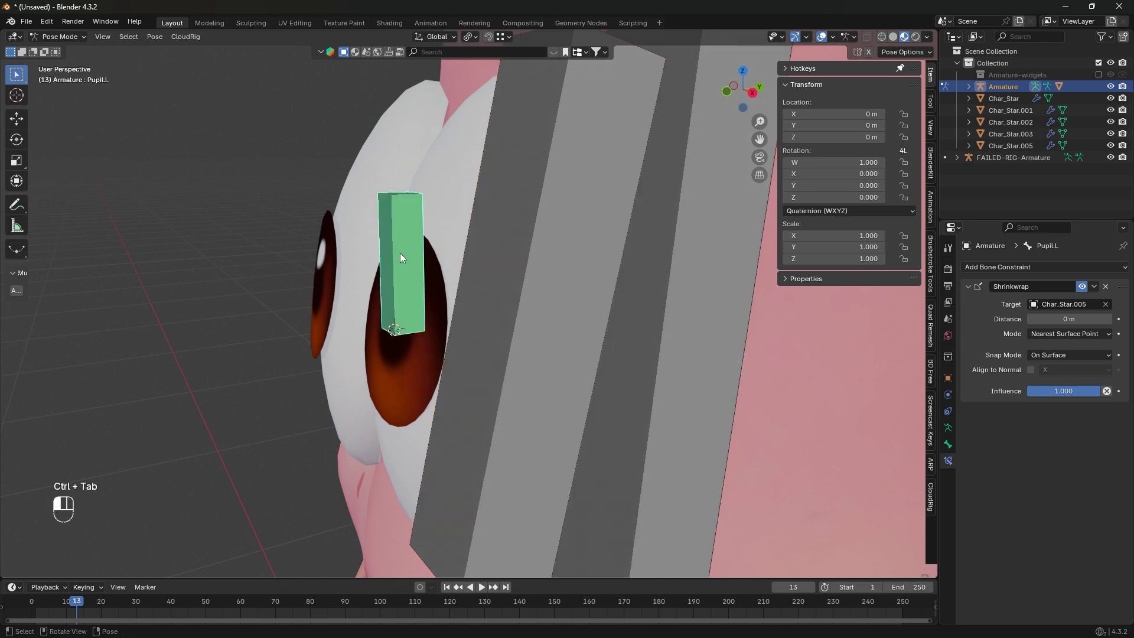
- Try moving Pupil.L with its pupil mesh and set the Shrinkwrap constraint's Align to Normal axis to Z
key("g")
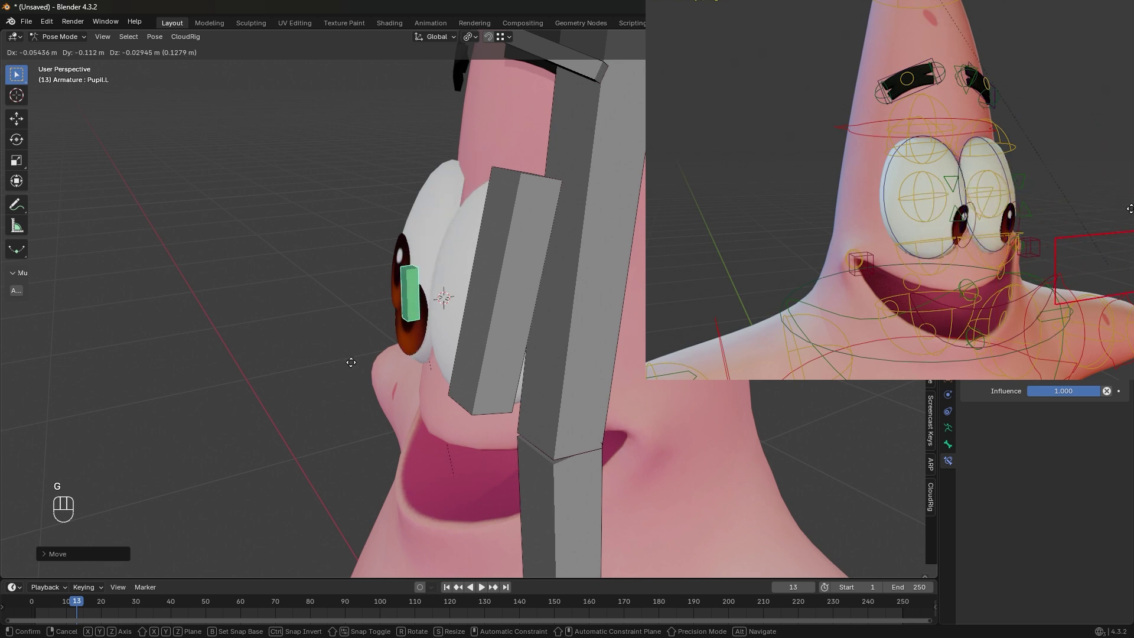
left_click(458, 337)
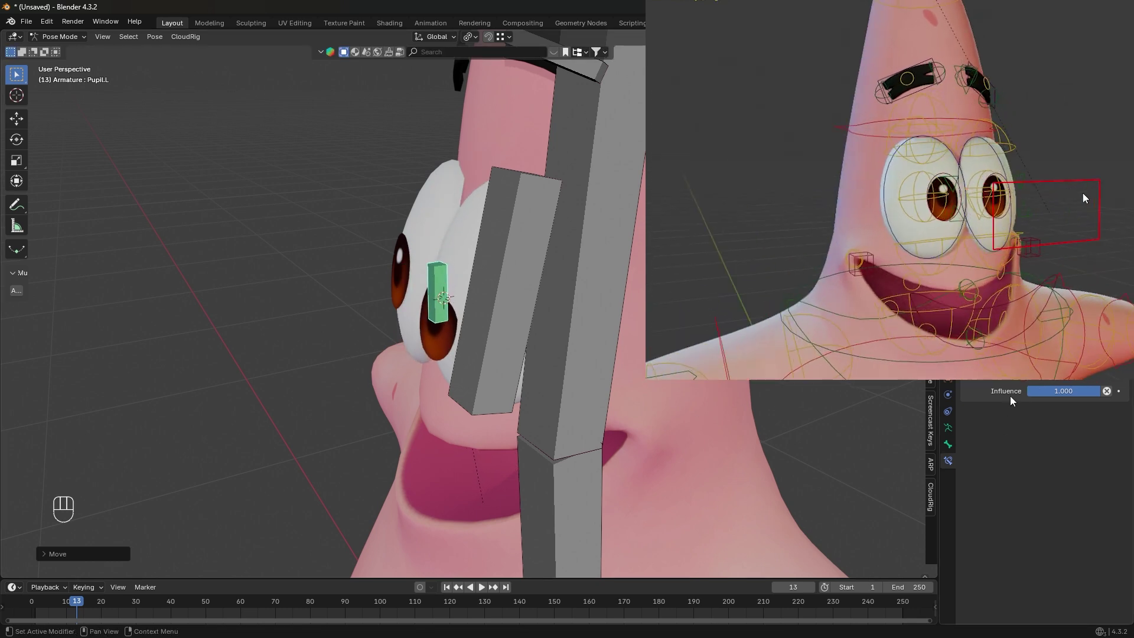
left_click(1055, 380)
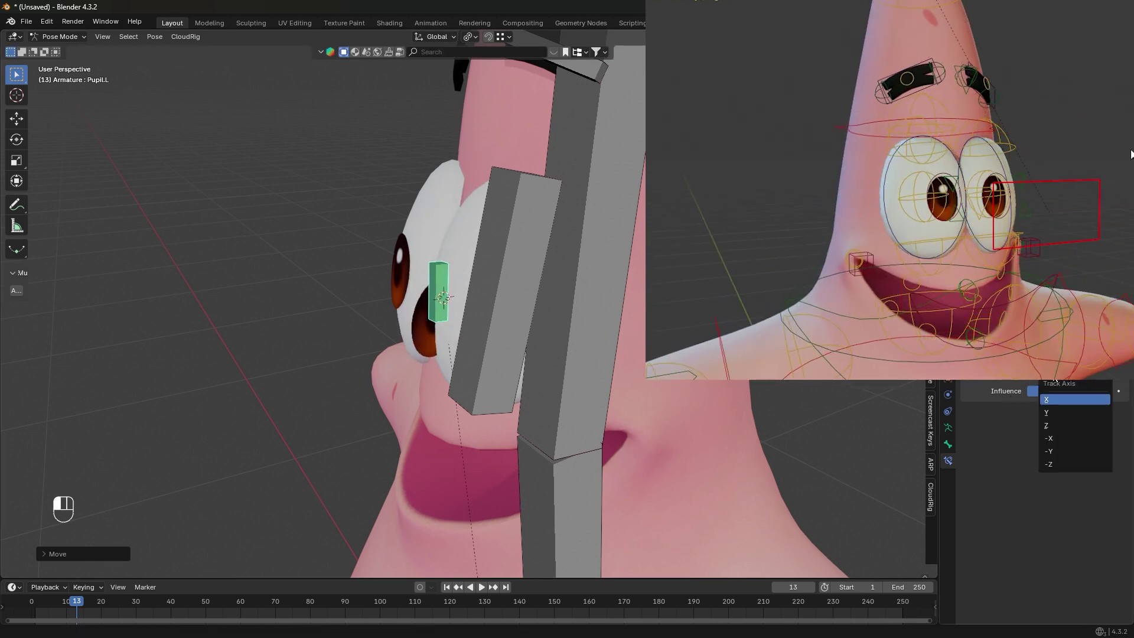
left_click(1067, 421)
- Move Pupil.L up and down across the eye surface to test its alignment to the normal
key("g")
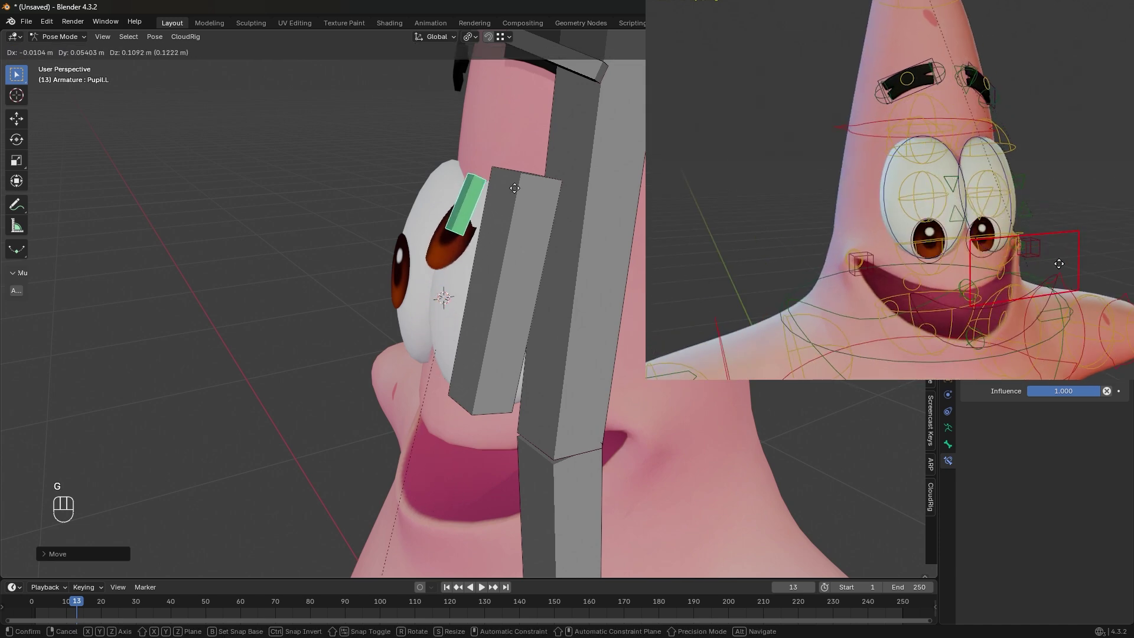
left_click(474, 369)
middle_click_drag(474, 370, 430, 299)
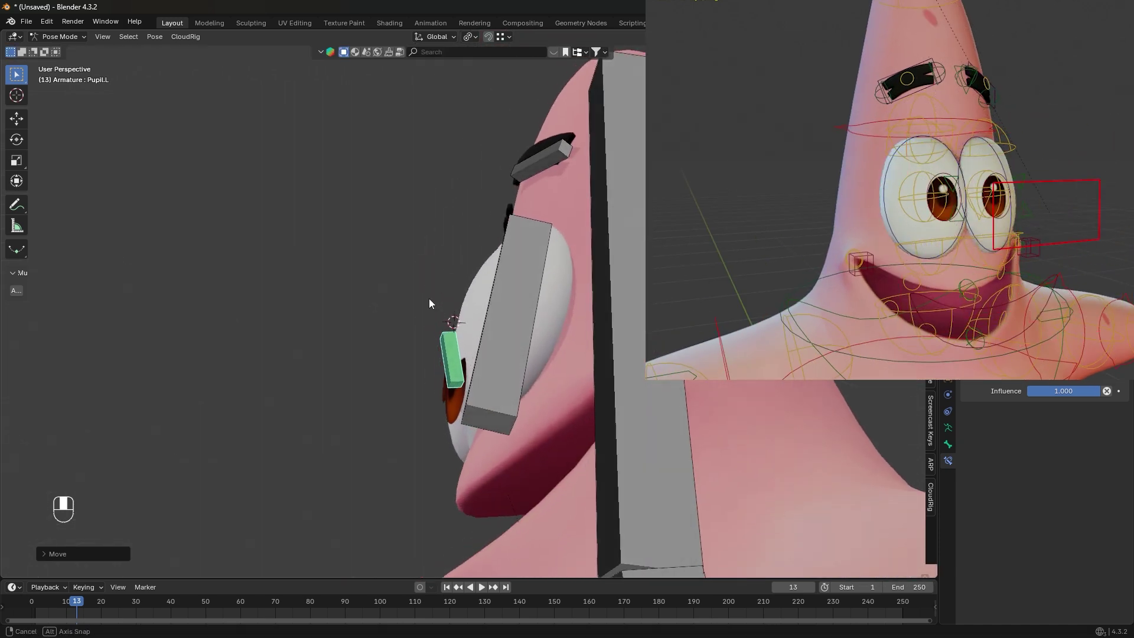
key("g")
left_click(476, 204)
middle_click_drag(476, 204, 504, 367)
key("g")
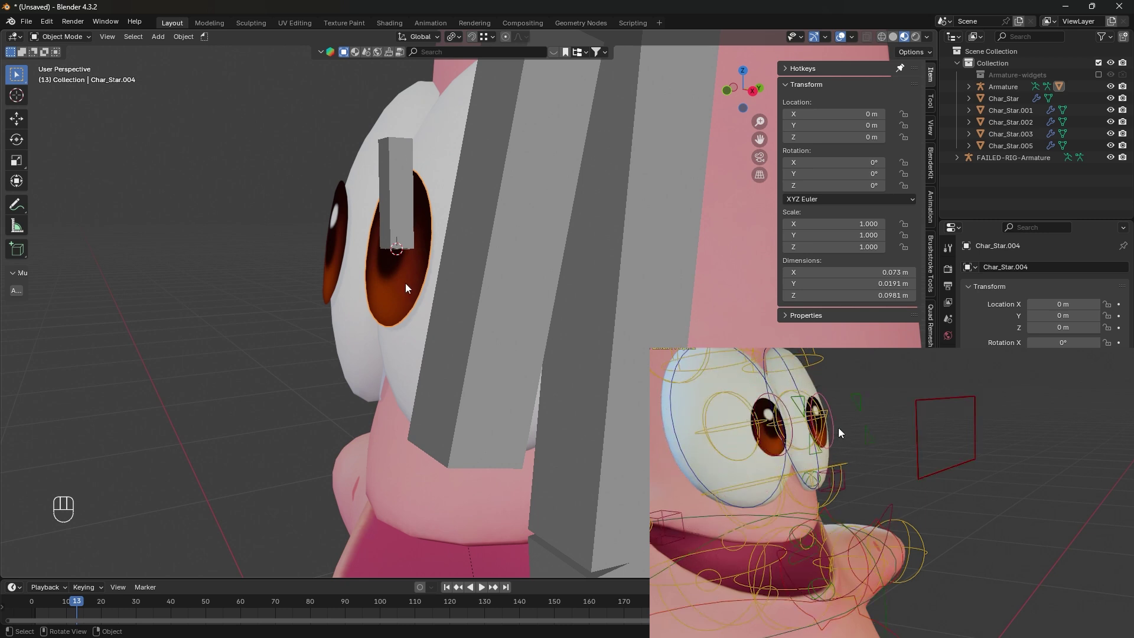
middle_click_drag(405, 282, 398, 288)
left_click(415, 192)
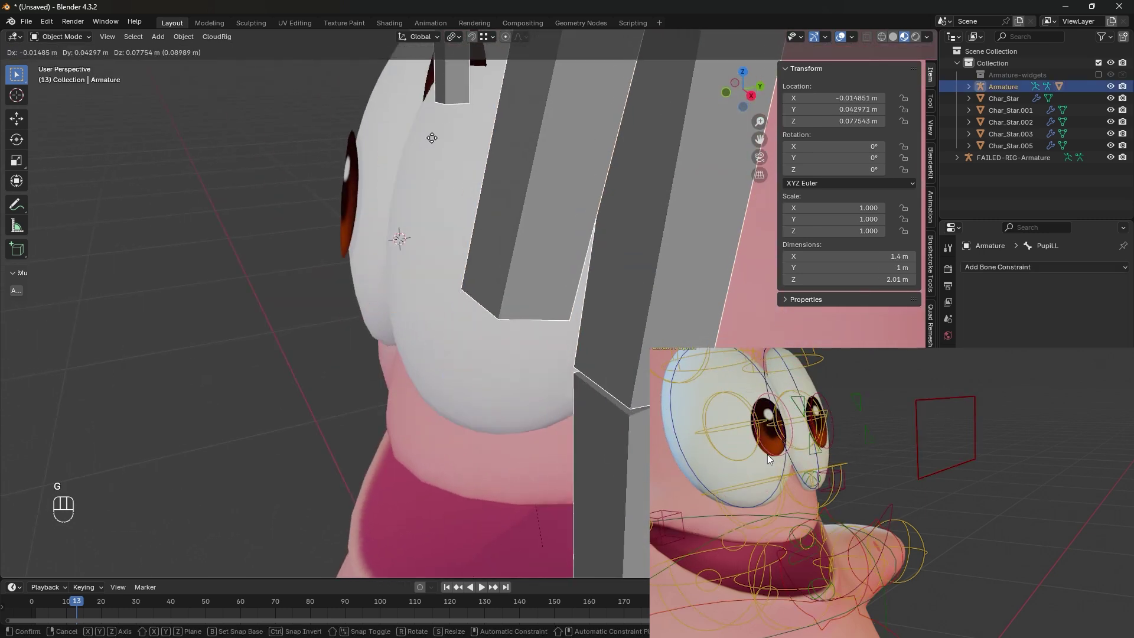
key("ctrl+Tab")
key("g")
right_click(283, 242)
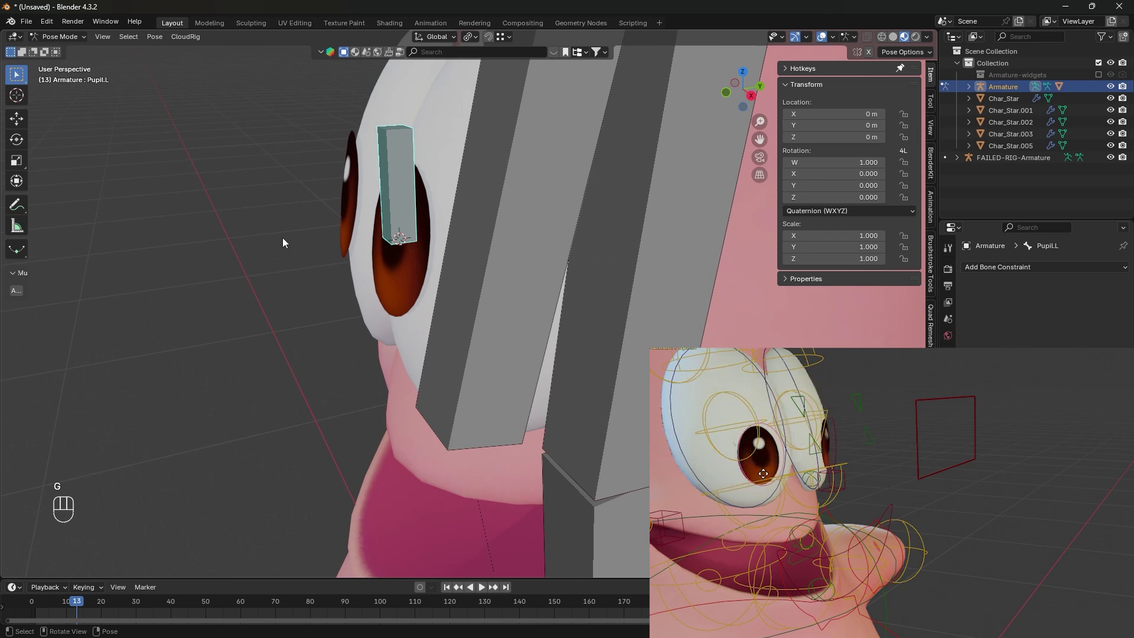
middle_click_drag(282, 238, 426, 215)
left_click(425, 214)
key("ctrl+Tab")
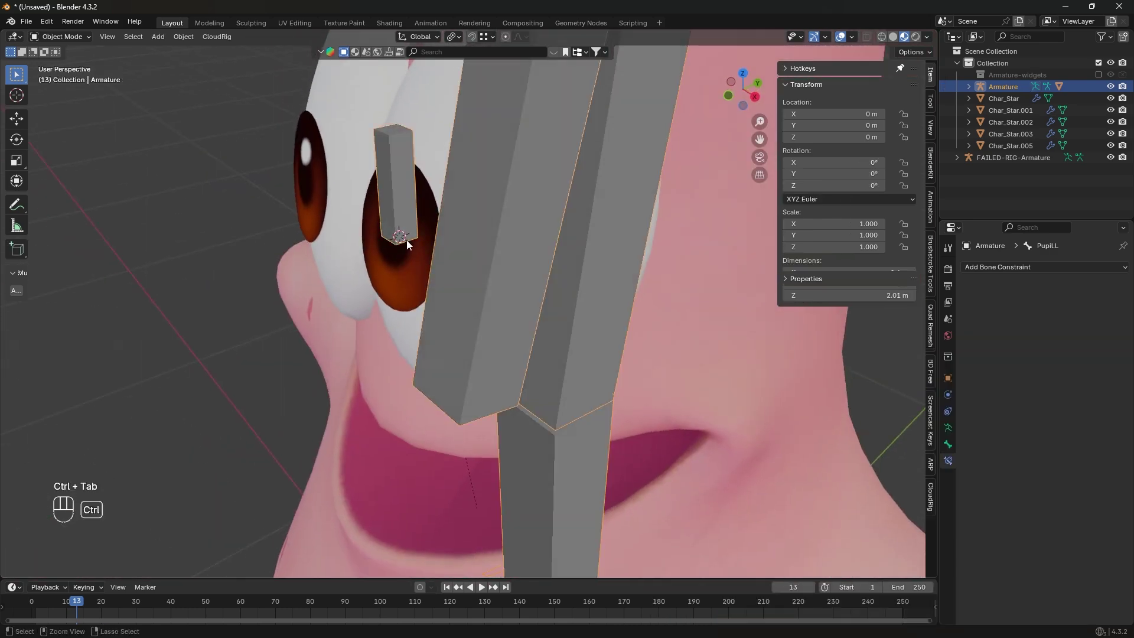
left_click(384, 301)
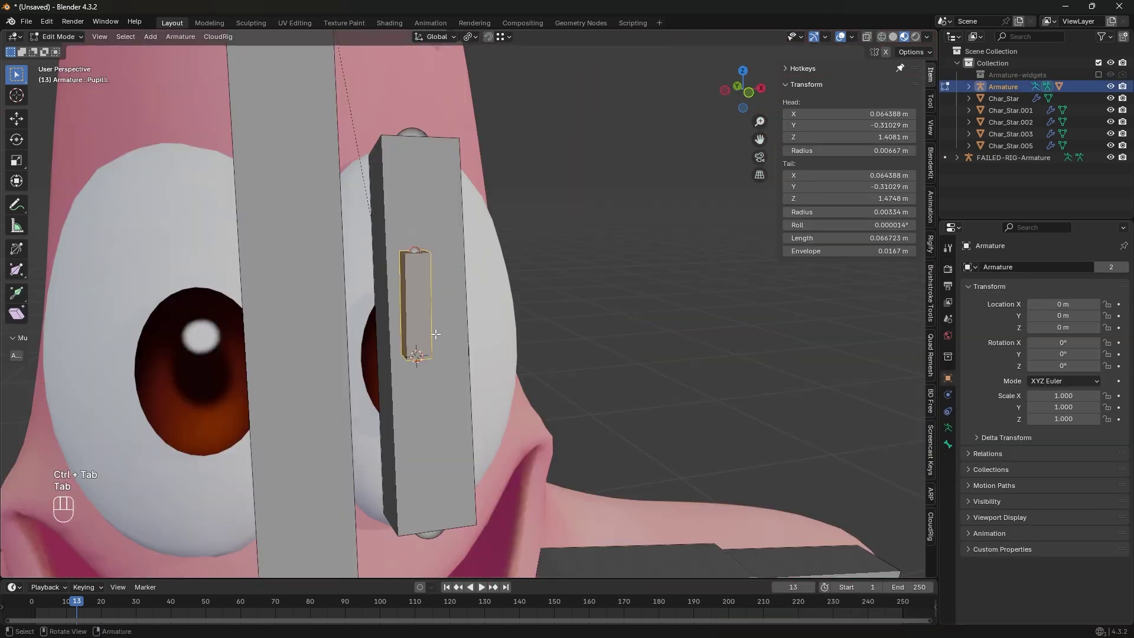
- Parent the Pupil.L bone to the larger bone behind it in Edit Mode
middle_click_drag(484, 307, 373, 369)
middle_click_drag(609, 291, 484, 285)
left_click(671, 185, "shift")
key("ctrl+p")
left_click(671, 186)
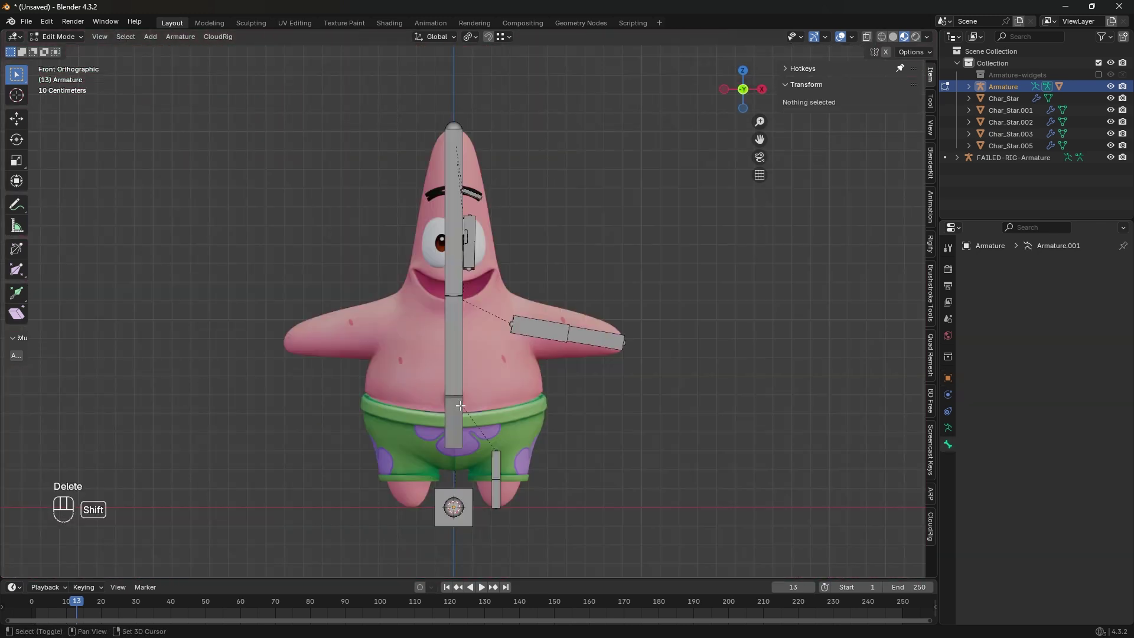
- Add a bone at the world origin, scaled to about 0.25 m long, and move it up beside the left eye
middle_click_drag(470, 397, 484, 363, "shift")
key("shift+a")
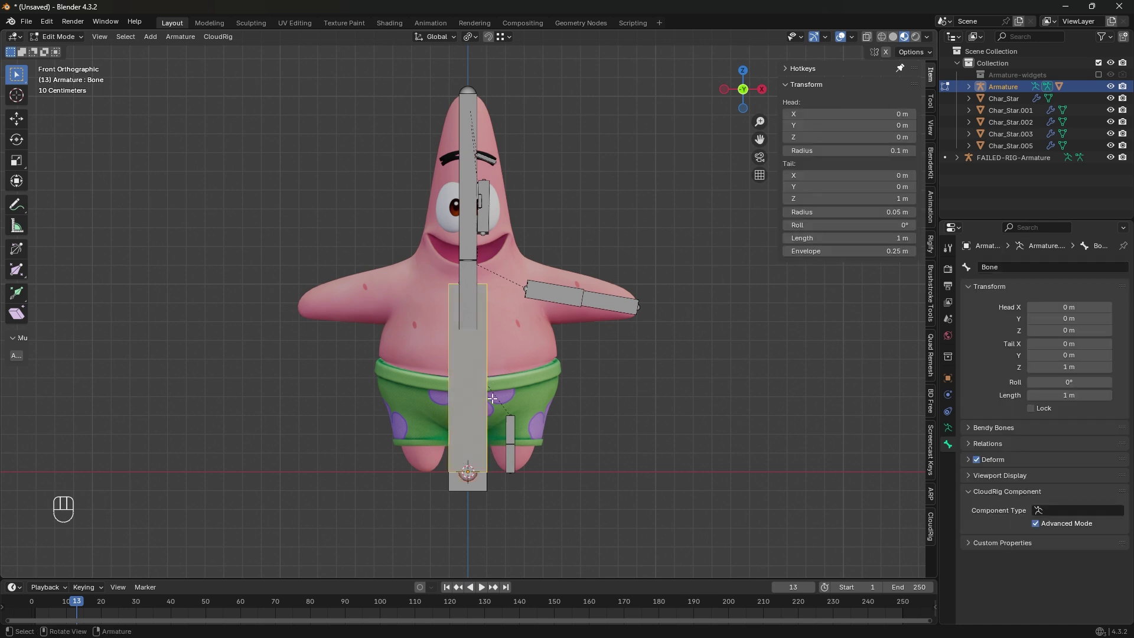
key("s")
left_click(494, 378)
key("g")
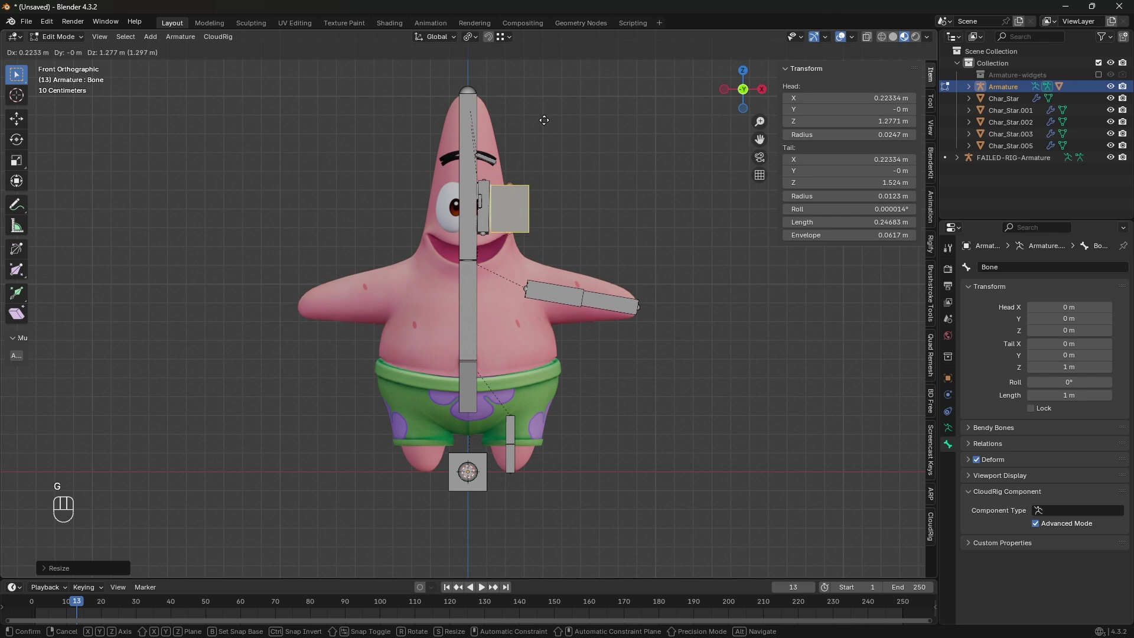
- Enable snapping and move the new bone so its head sits on the mouth corner, about X 0.216 m, Y -0.162 m, Z 1.268 m
left_click(543, 120)
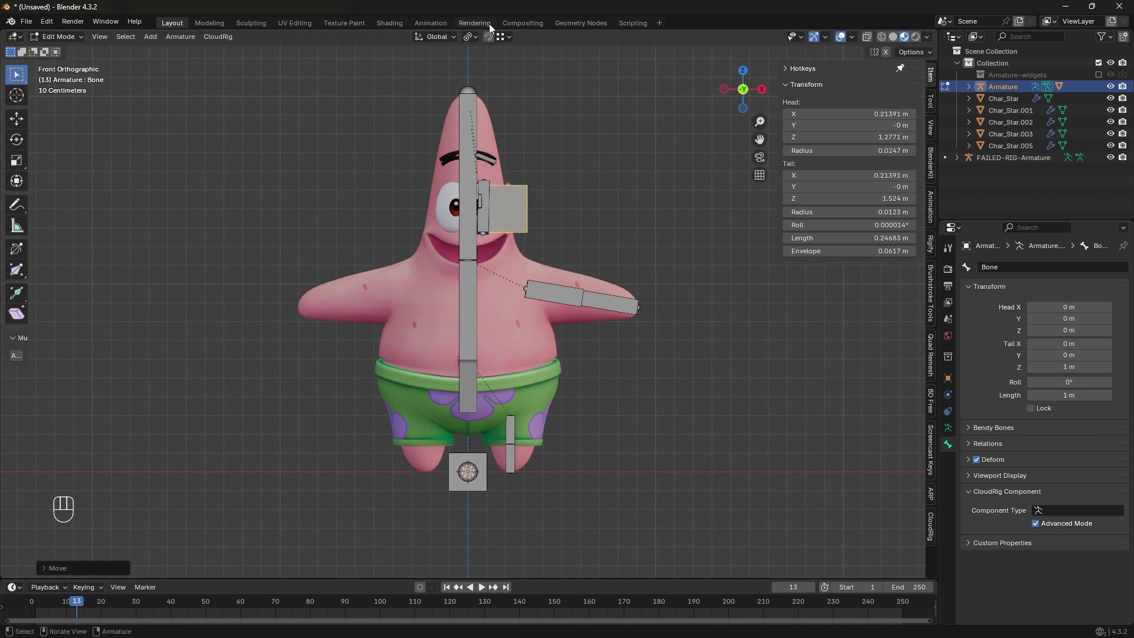
left_click(489, 37)
scroll(585, 345, "up", 9)
middle_click_drag(585, 346, 378, 573, "shift")
key("g")
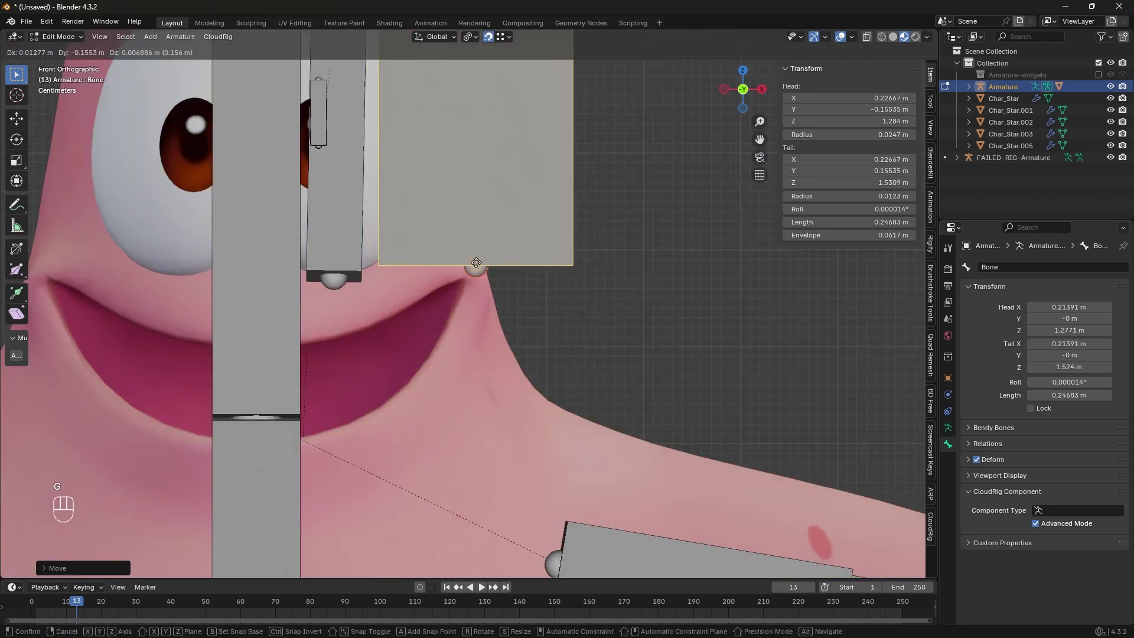
left_click(477, 263)
- Shrink the new bone's display thickness and rename it LipUp1.L
middle_click_drag(476, 263, 470, 363, "shift")
key("shift+ctrl+alt+s")
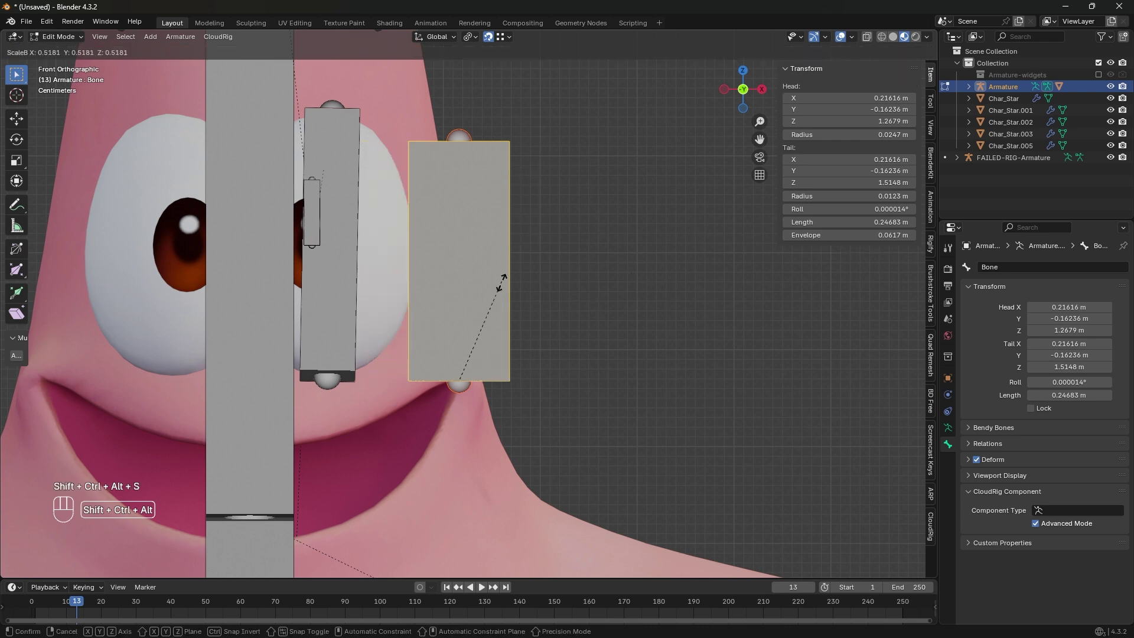
left_click(476, 345)
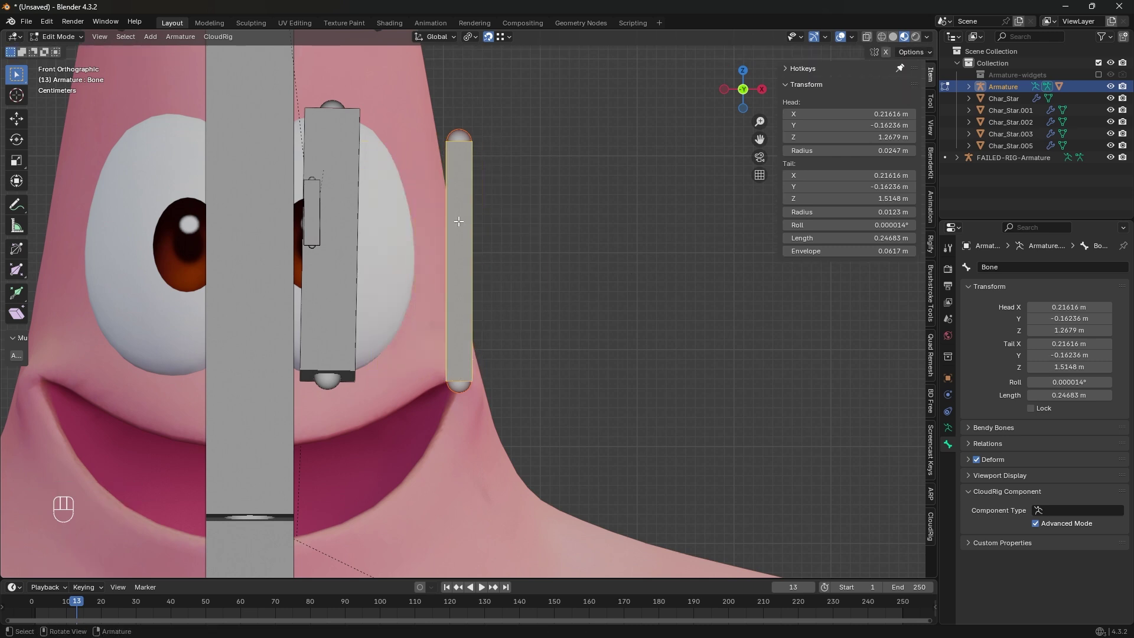
key("F2")
type("LipUp1.L")
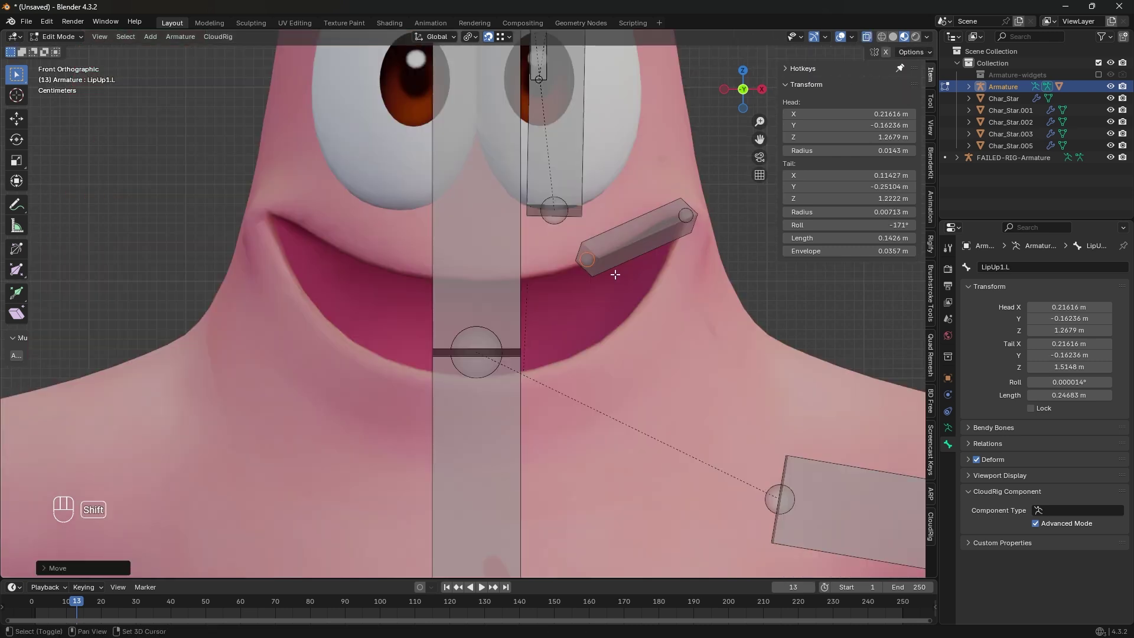
- Extrude a second upper lip bone from the tip of LipUp1.L to the middle of the mouth
scroll(473, 267, "up", 1)
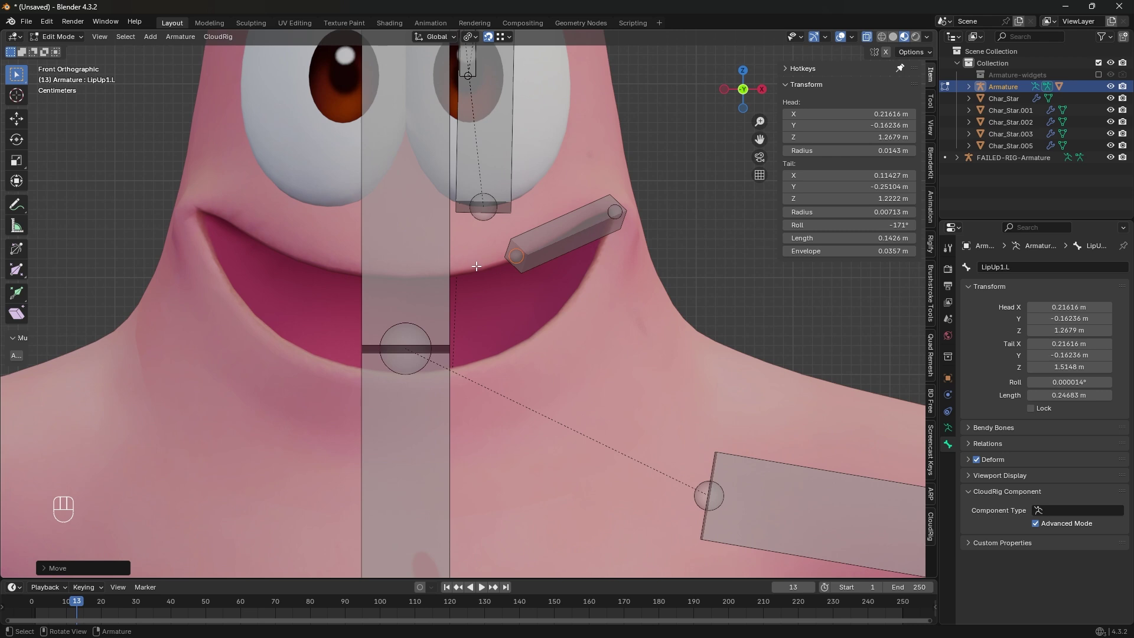
key("e")
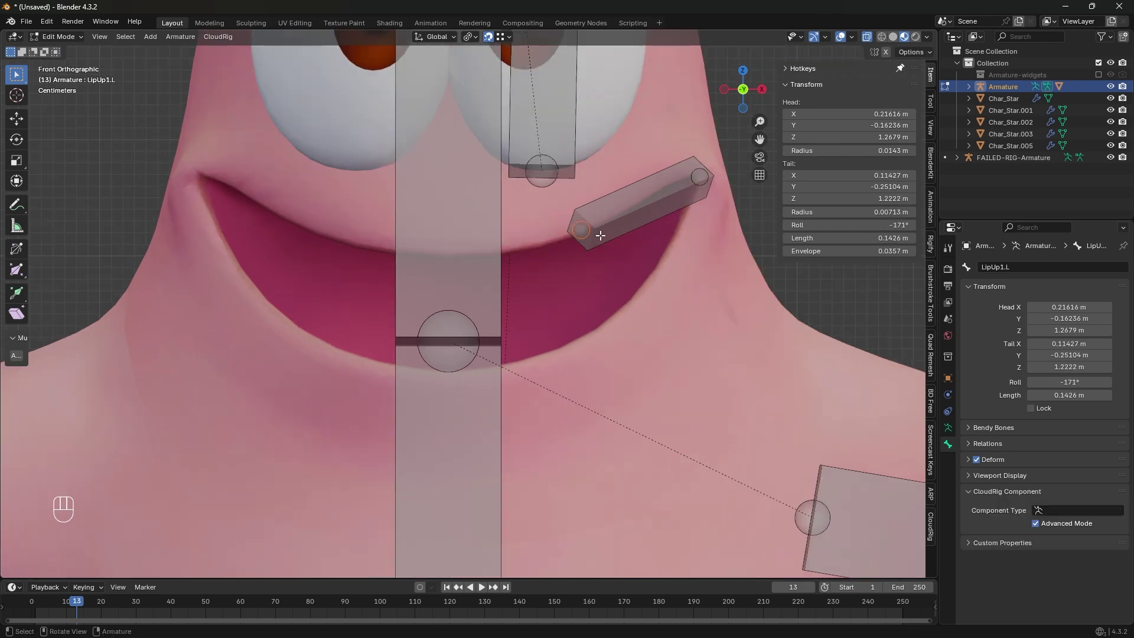
key("e")
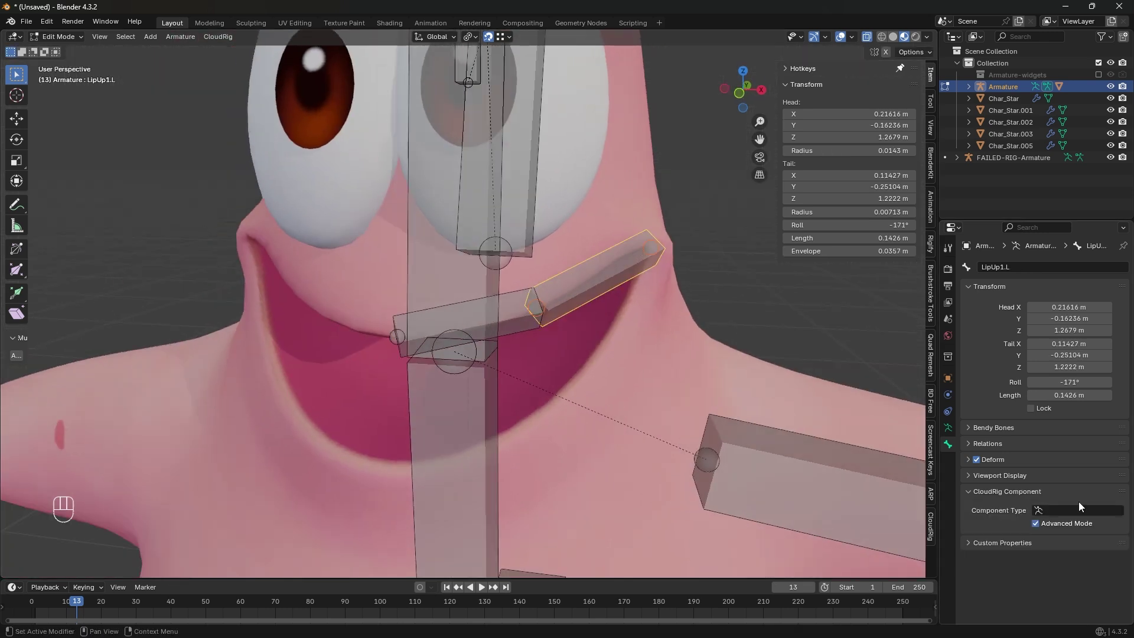
- Assign the Chain: Toon CloudRig component type to LipUp1.L
left_click(1079, 509)
type("t")
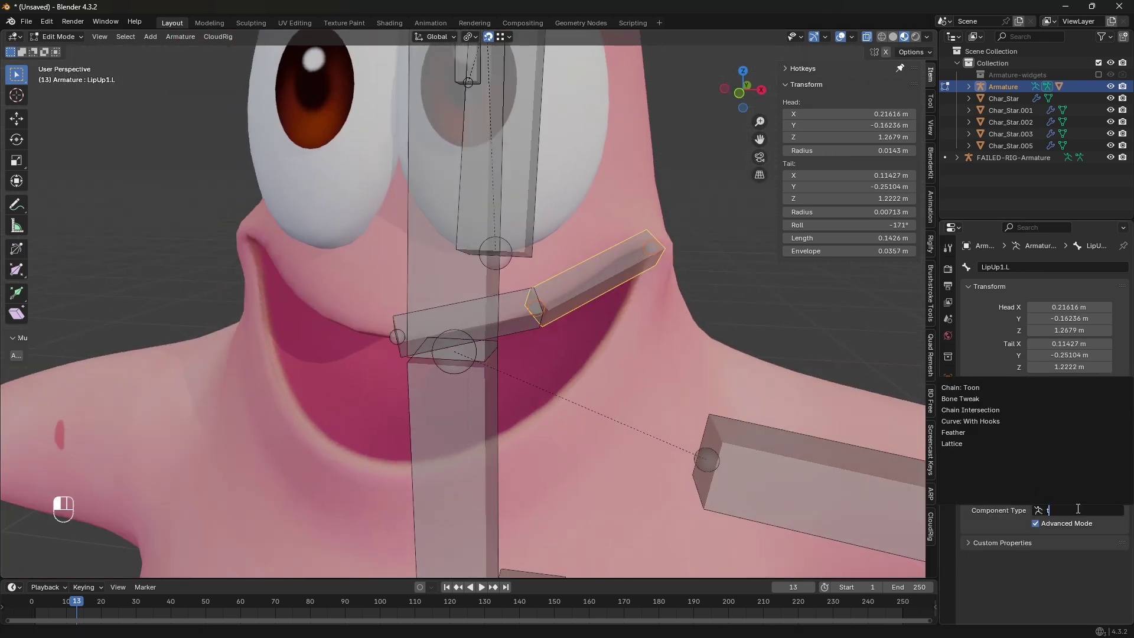
type("oo")
key("Return")
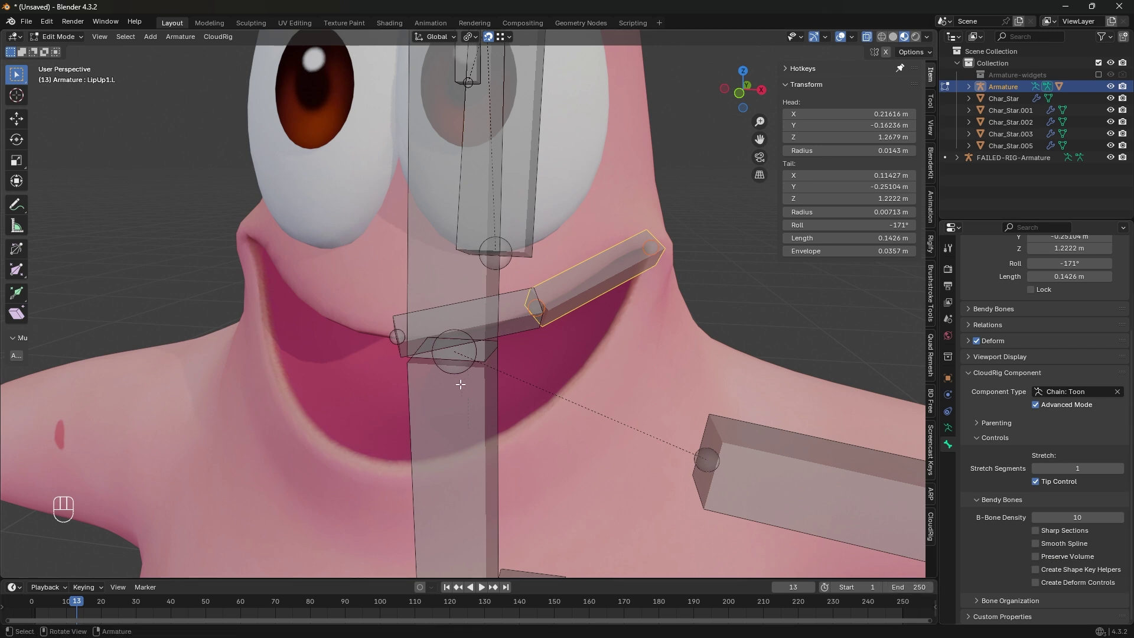
- Duplicate LipUp1.L in place and move the copy's tip onto the lower lip, about X 0.130 m, Y -0.269 m, Z 1.135 m
middle_click_drag(807, 480, 554, 273)
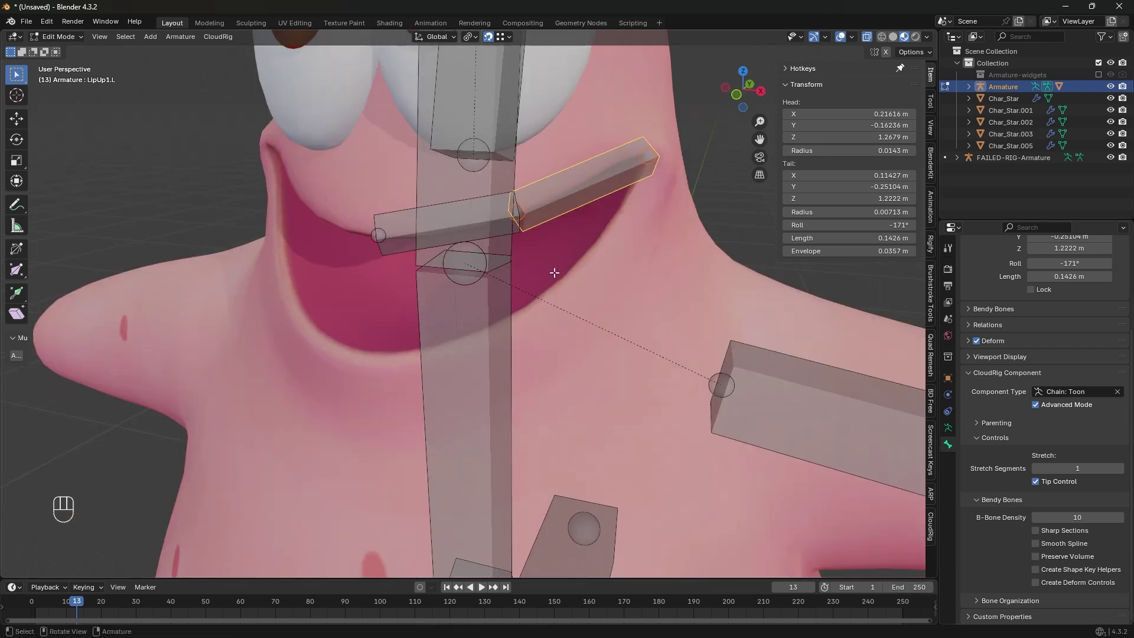
key("shift+d")
right_click(619, 199)
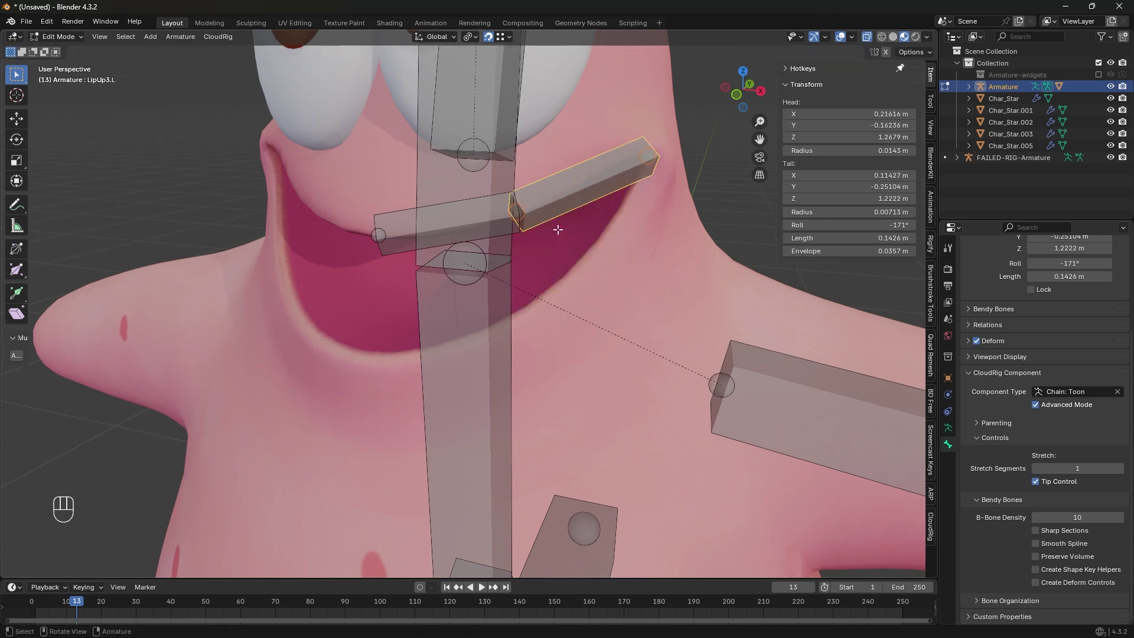
left_click(521, 211)
left_click(526, 212)
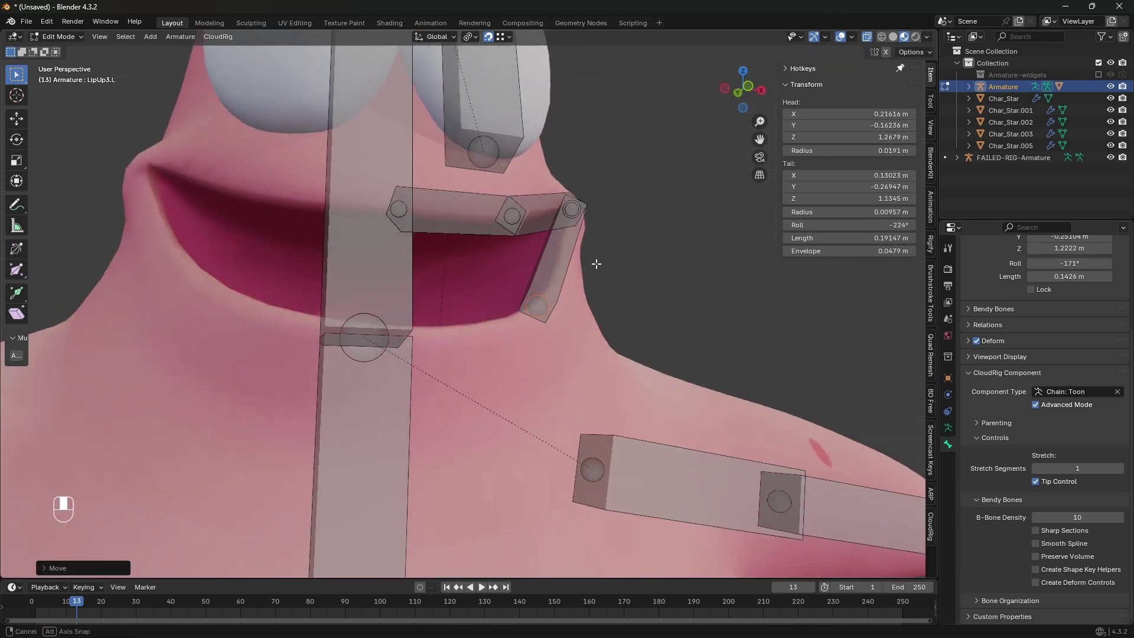
- Extrude another lower lip bone, about 0.148 m long, from that tip to the middle of the lower lip
middle_click_drag(595, 263, 319, 331)
key("e")
left_click(278, 408)
- Rename the lower lip bone at the mouth corner to LipBot1.L
left_click(424, 381)
key("F3")
key("Escape")
key("F2")
left_click_drag(401, 400, 388, 400)
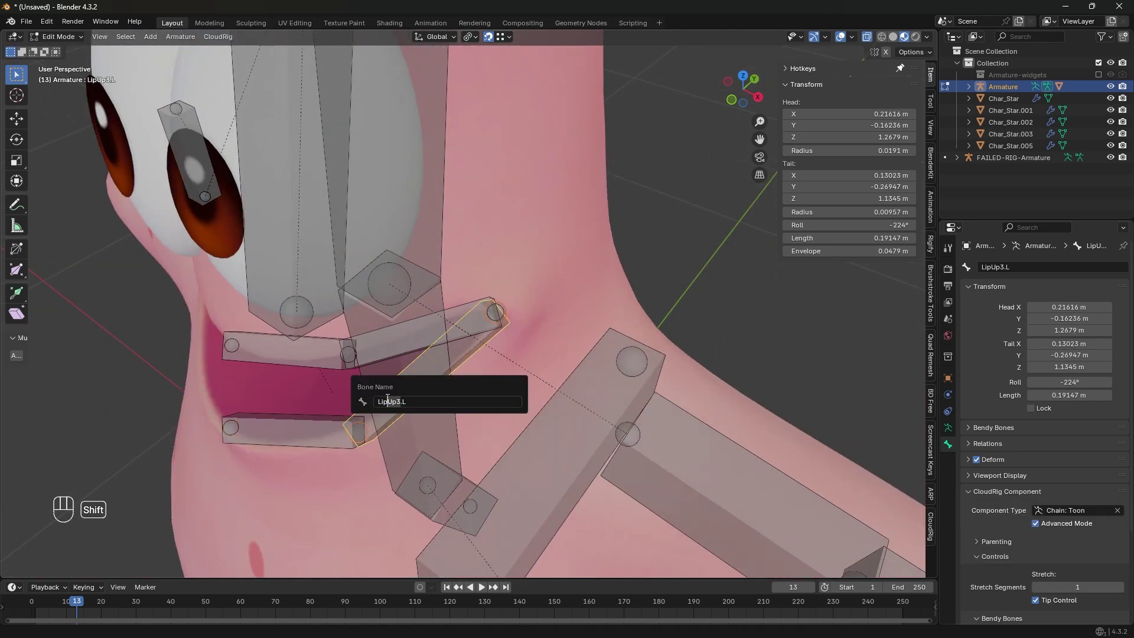
type("Bo")
- Rename the lower lip bone at the middle of the mouth to LipBot2.L
left_click(255, 437)
key("F2")
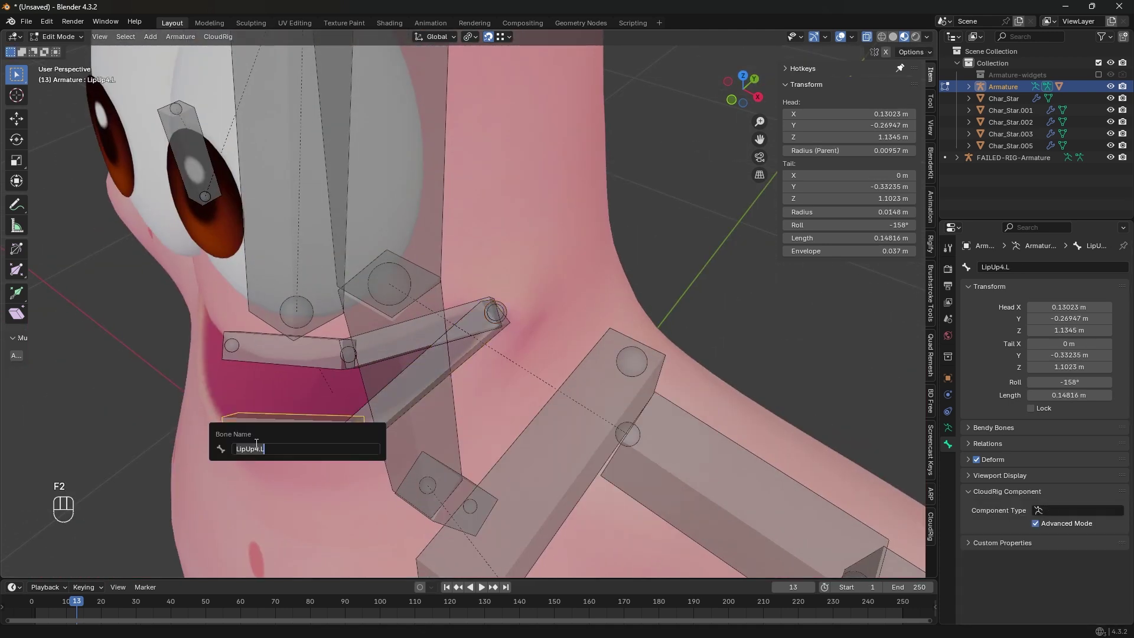
left_click(256, 446)
type("Bot2")
key("Return")
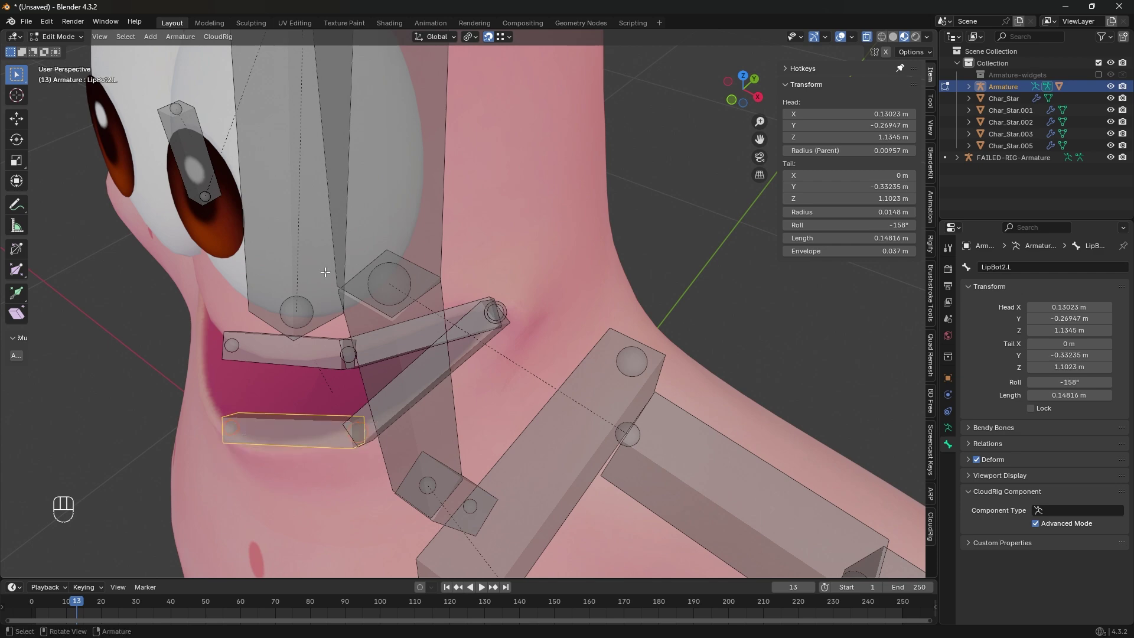
- Move the joint between LipBot1.L and LipBot2.L along the lower lip to about X 0.158 m, Y -0.237 m, Z 1.158 m
middle_click_drag(315, 369, 408, 264)
scroll(335, 308, "up", 4)
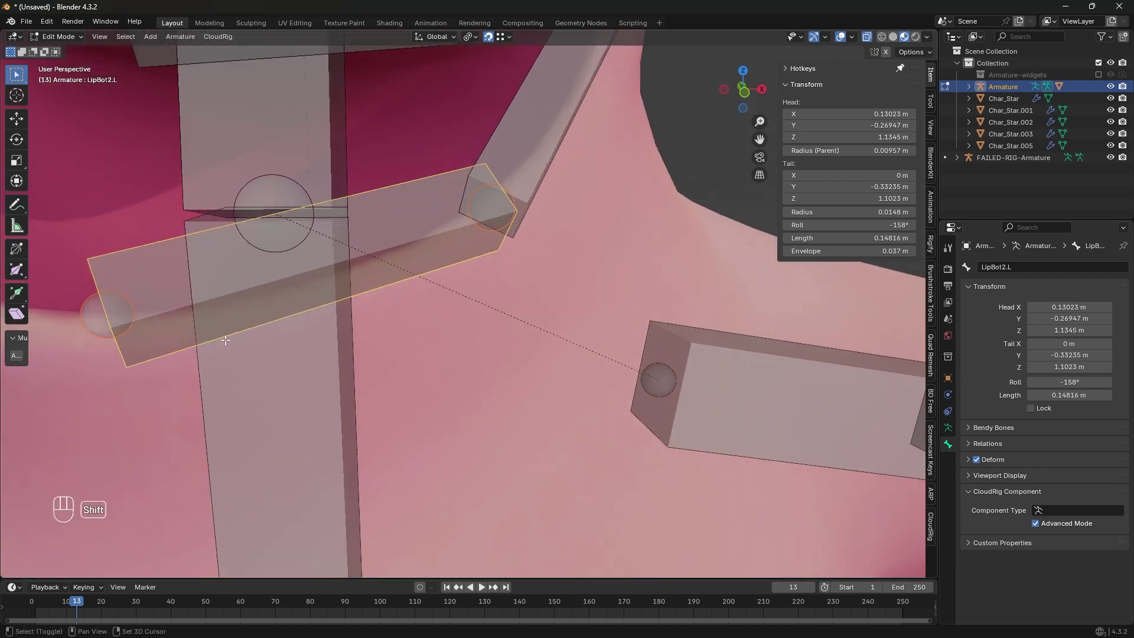
middle_click_drag(226, 341, 463, 360, "shift")
scroll(463, 359, "down", 5)
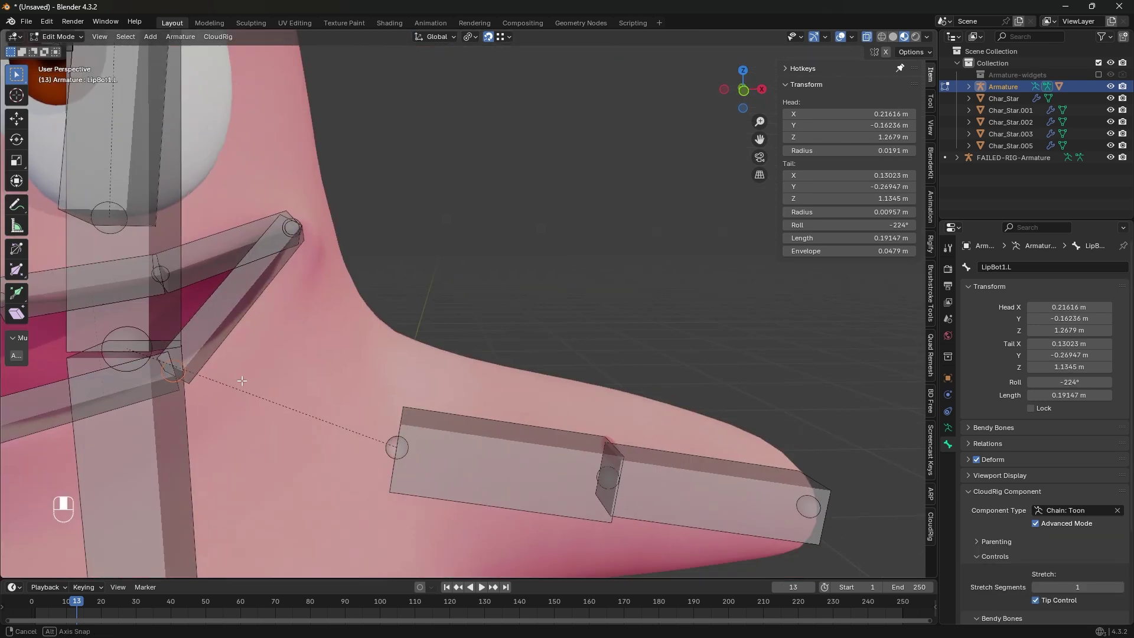
middle_click_drag(241, 381, 436, 353)
middle_click_drag(436, 353, 340, 383)
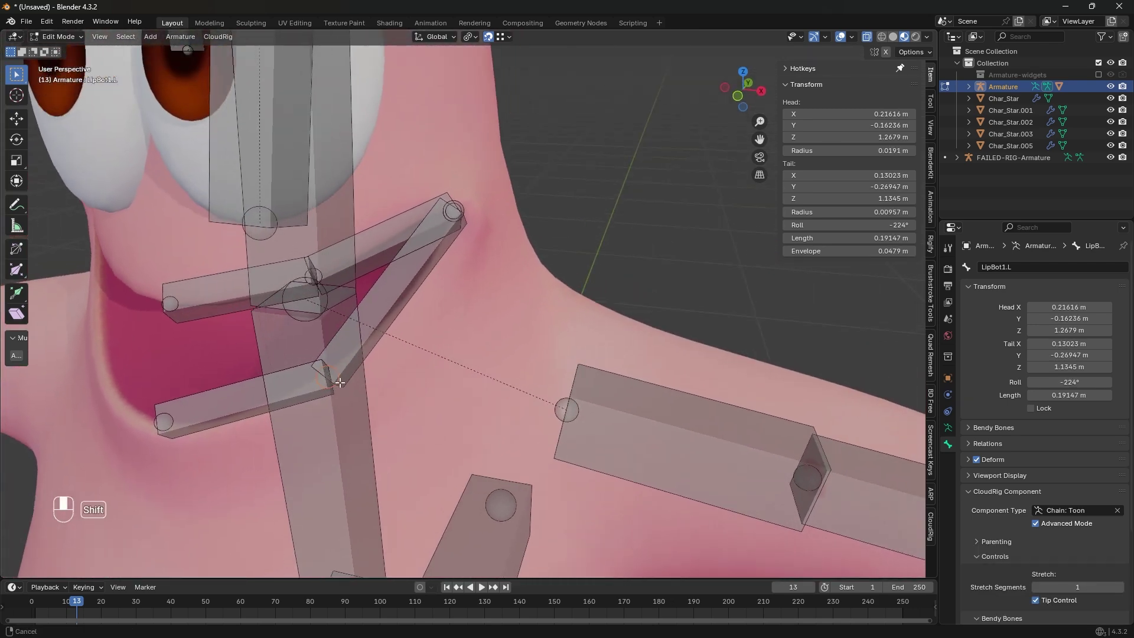
key("g")
left_click(400, 317)
middle_click_drag(406, 361, 400, 348)
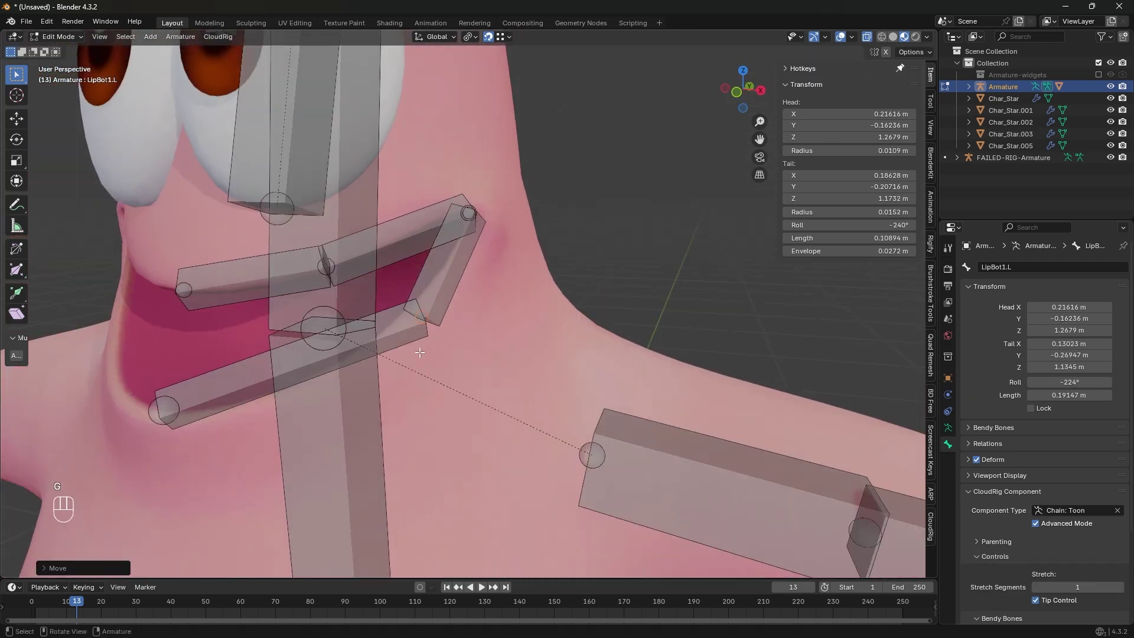
key("g")
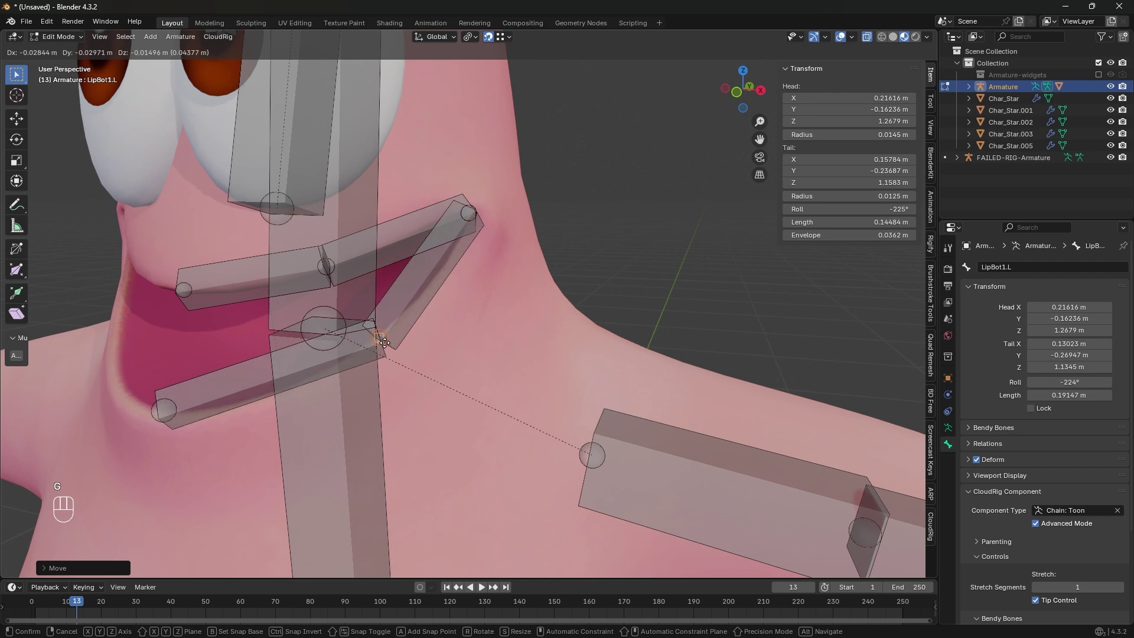
- Subdivide LipBot2.L and move the new middle joint onto the lip edge, about X 0.098 m, Y -0.300 m, Z 1.117 m
right_click(637, 327)
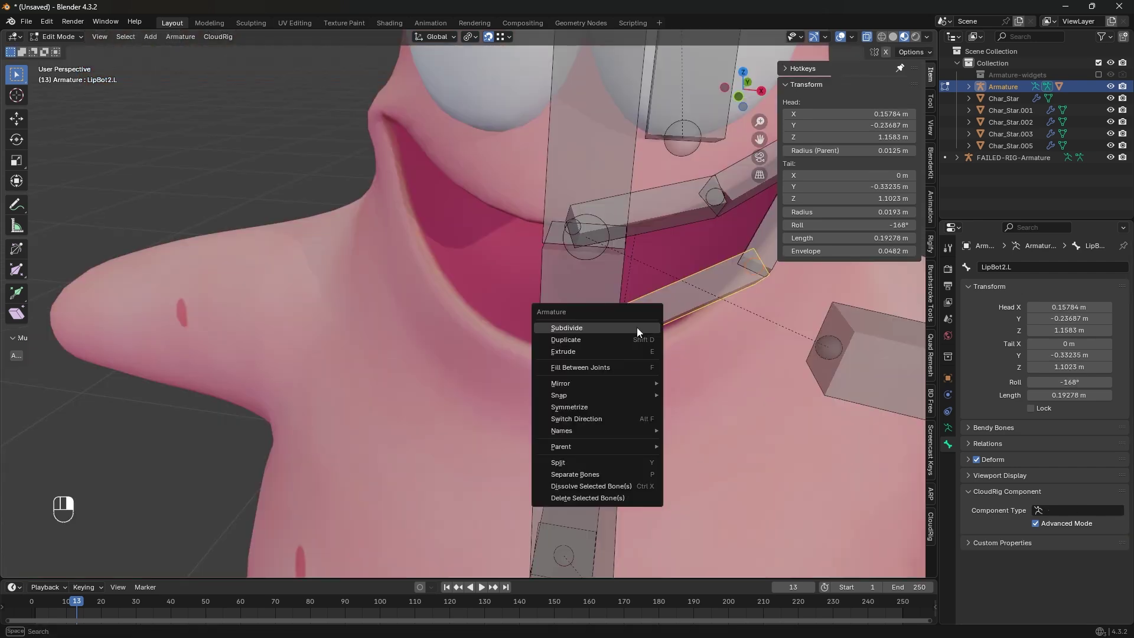
left_click(637, 328)
left_click(663, 309)
key("g")
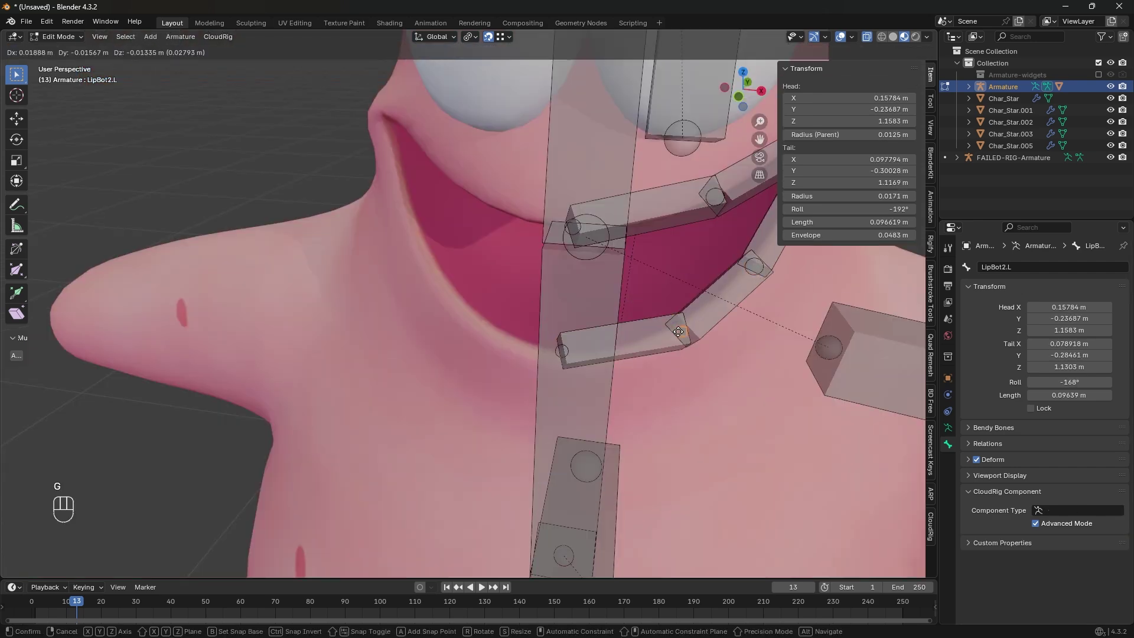
left_click(676, 332)
- Shift both ends of LipBot2.L along the lower lip, the head to about X 0.181 m and the tail to about X 0.130 m
middle_click_drag(677, 331, 597, 334)
middle_click_drag(597, 334, 461, 402, "shift")
left_click(582, 328)
middle_click_drag(627, 372, 702, 375)
key("g")
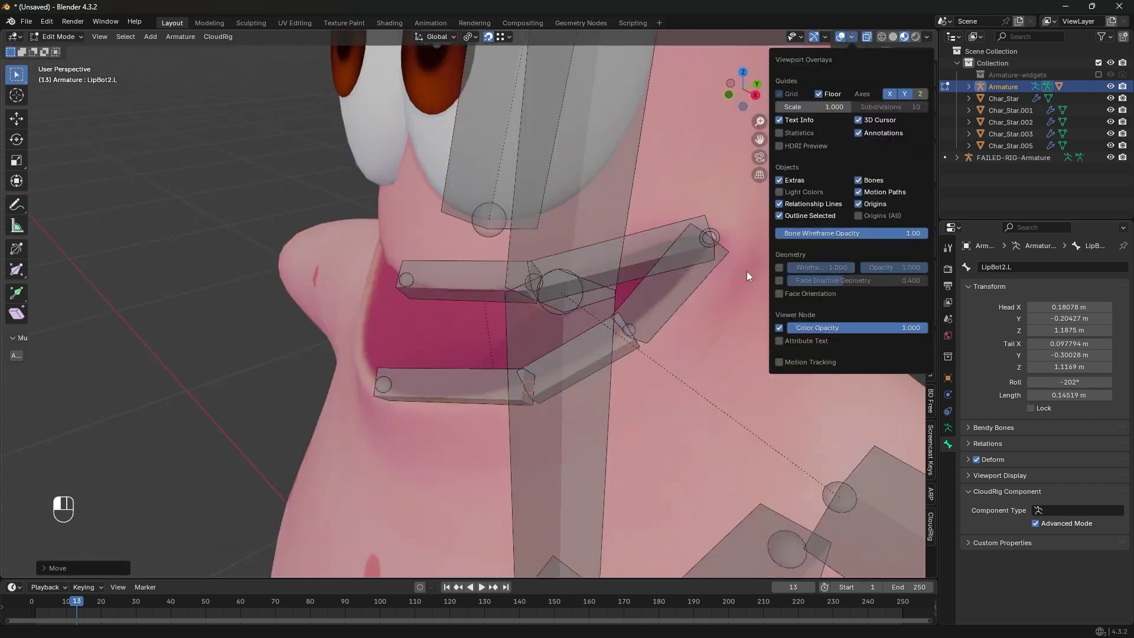
- Turn on the mesh wireframe overlay and reduce its opacity
left_click(778, 269)
left_click_drag(893, 268, 880, 268)
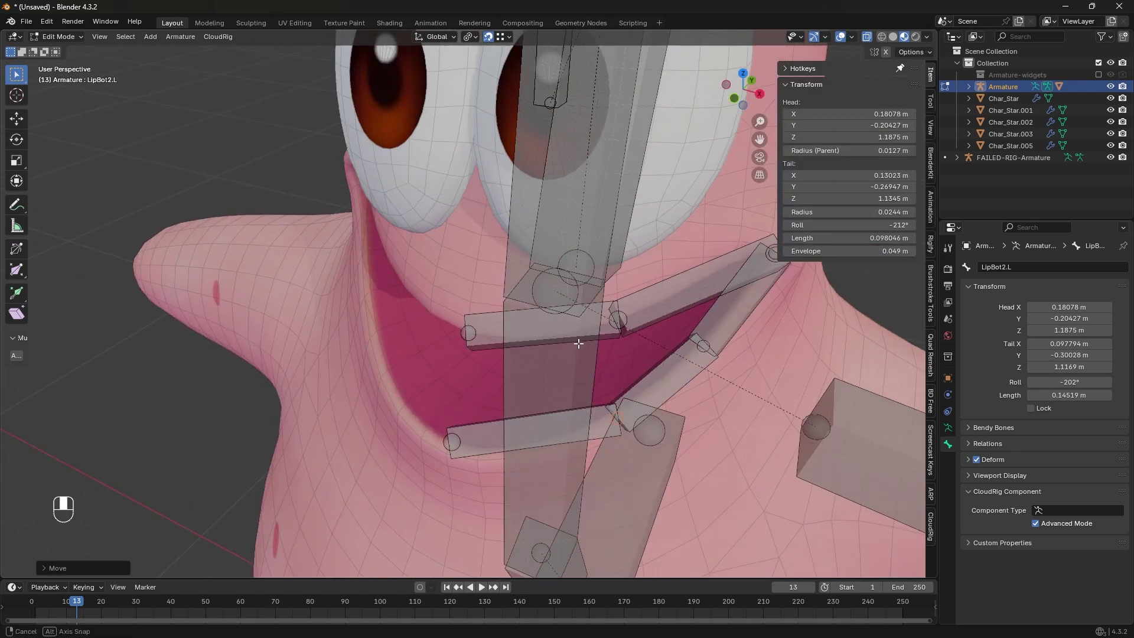
middle_click_drag(594, 384, 593, 331, "shift")
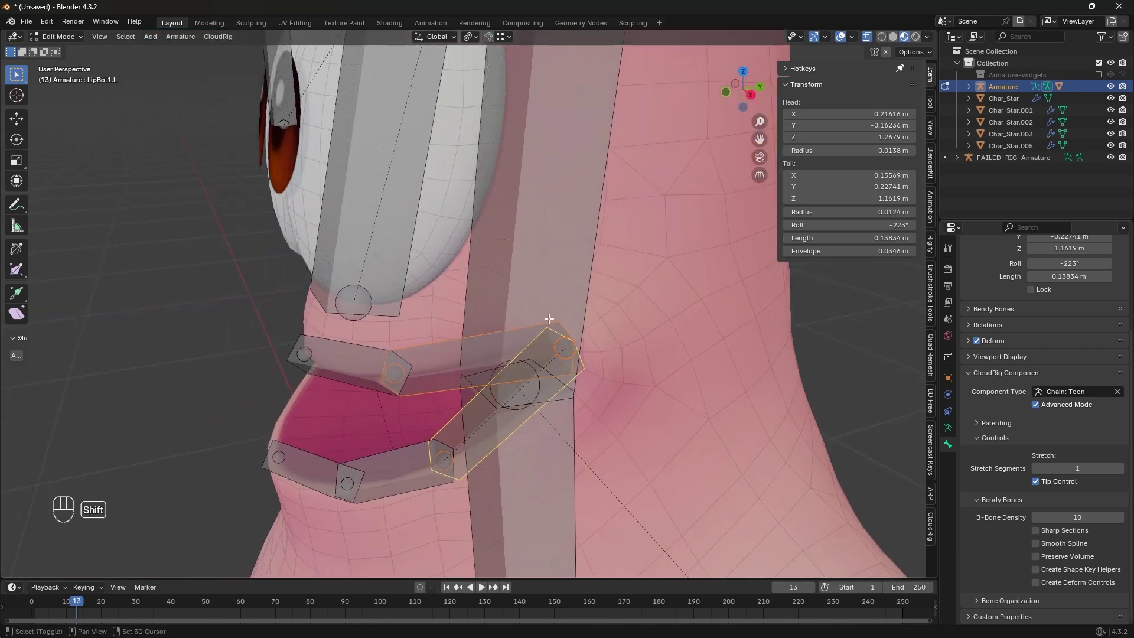
- Parent LipUp1.L and LipBot1.L, the two lip bones at the mouth corner, to Spine3
middle_click_drag(532, 331, 540, 369)
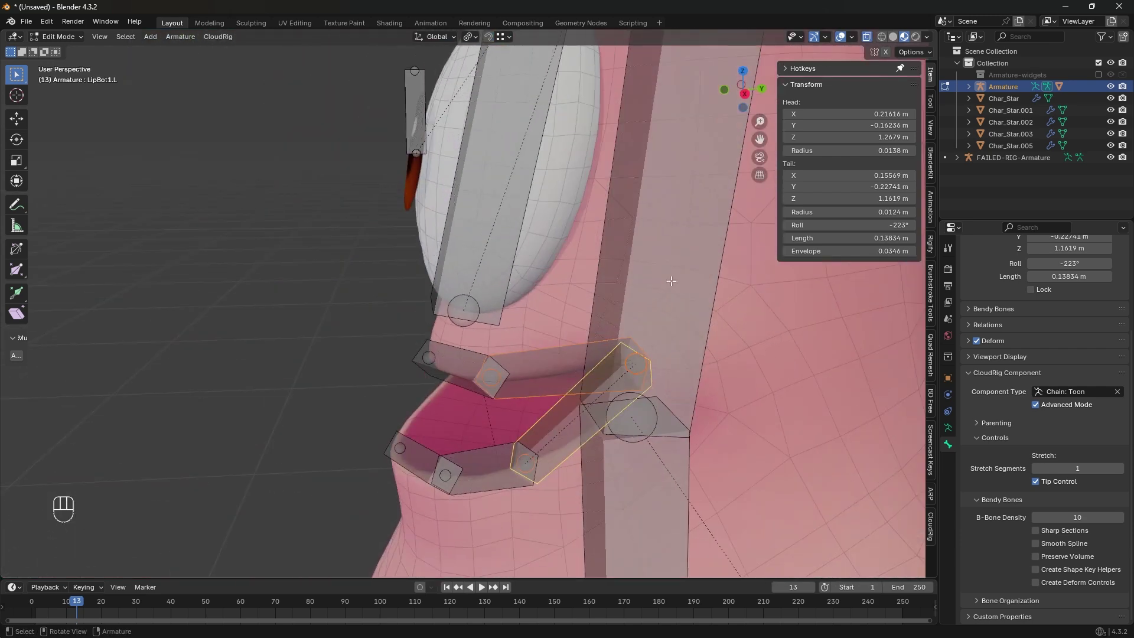
left_click(672, 281, "shift")
key("ctrl")
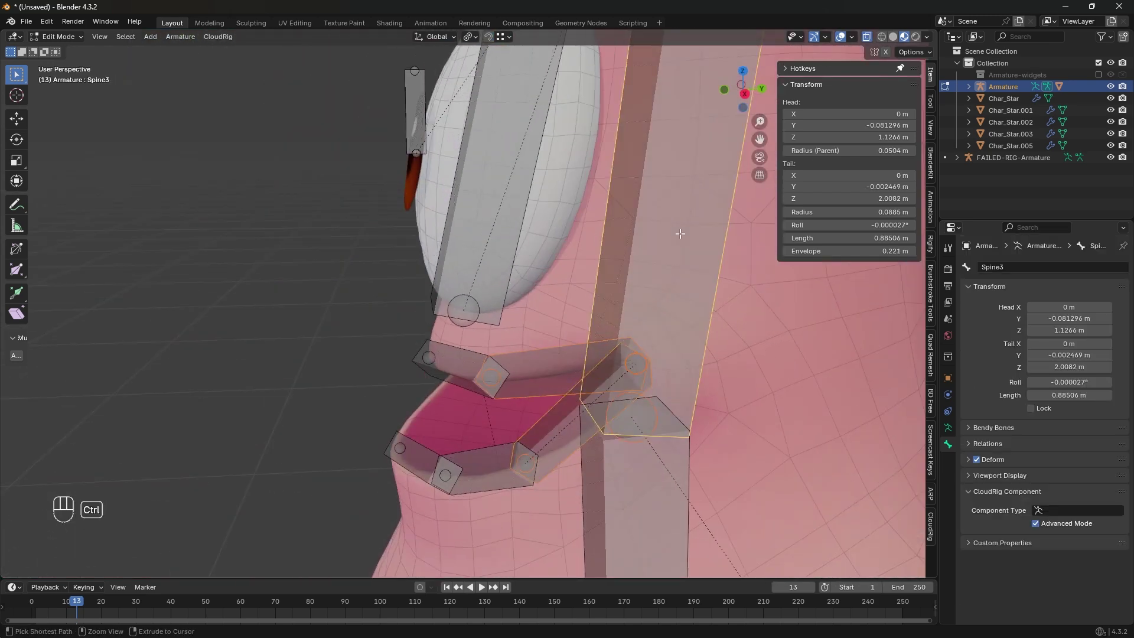
key("ctrl+p")
left_click(680, 233)
middle_click_drag(503, 349, 553, 331)
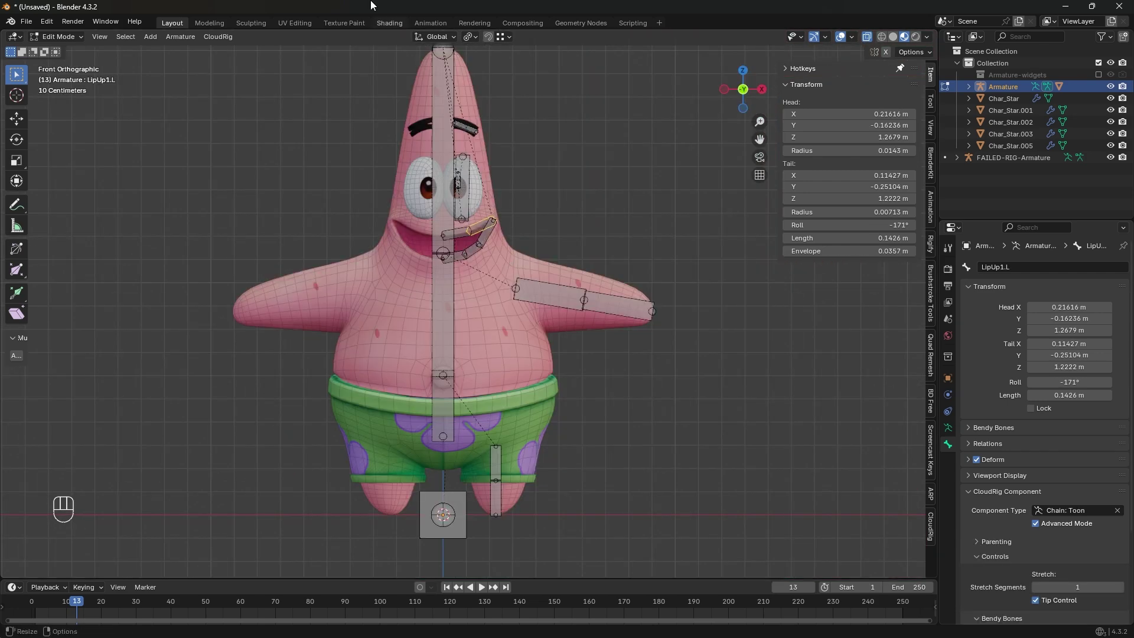
- Save the file as Patrick Rig.blend on the Desktop
key("ctrl")
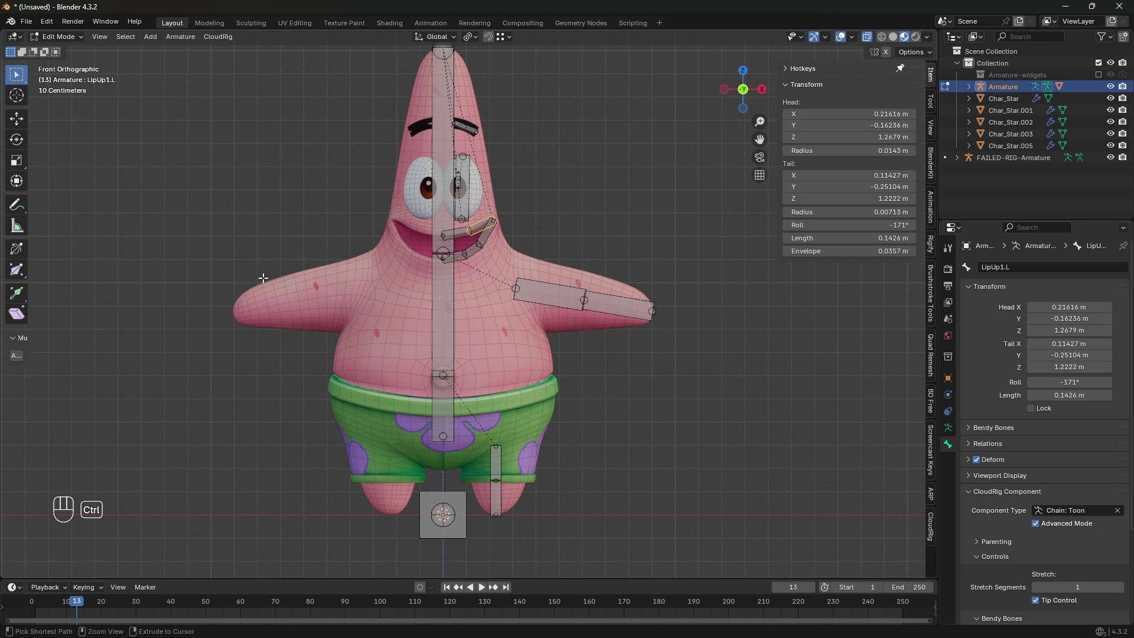
key("ctrl+s")
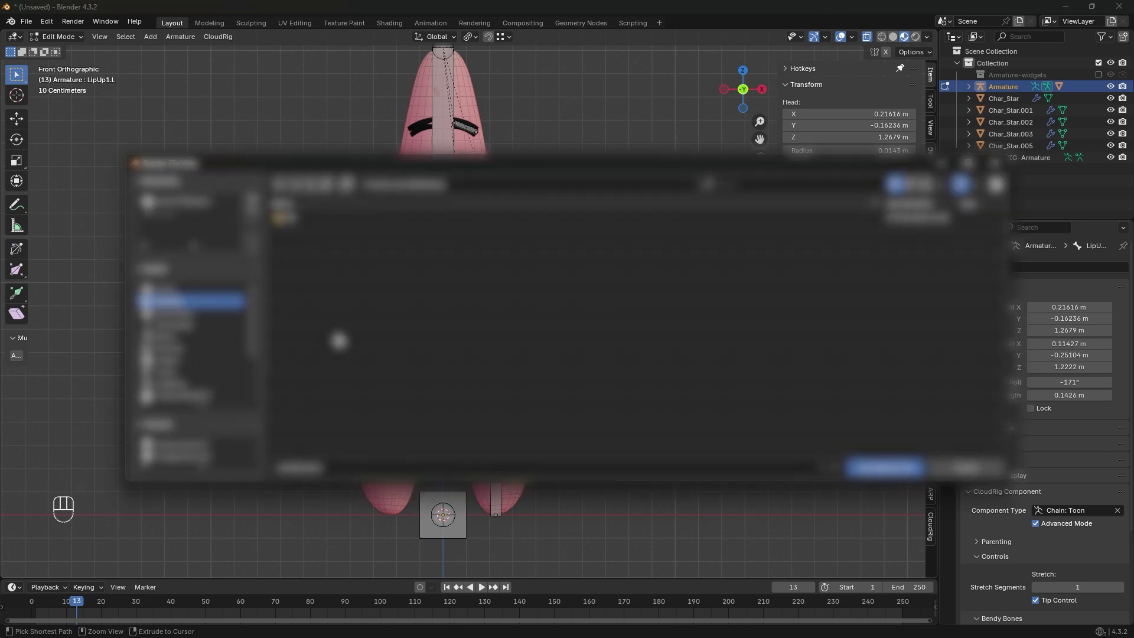
double_click(299, 218)
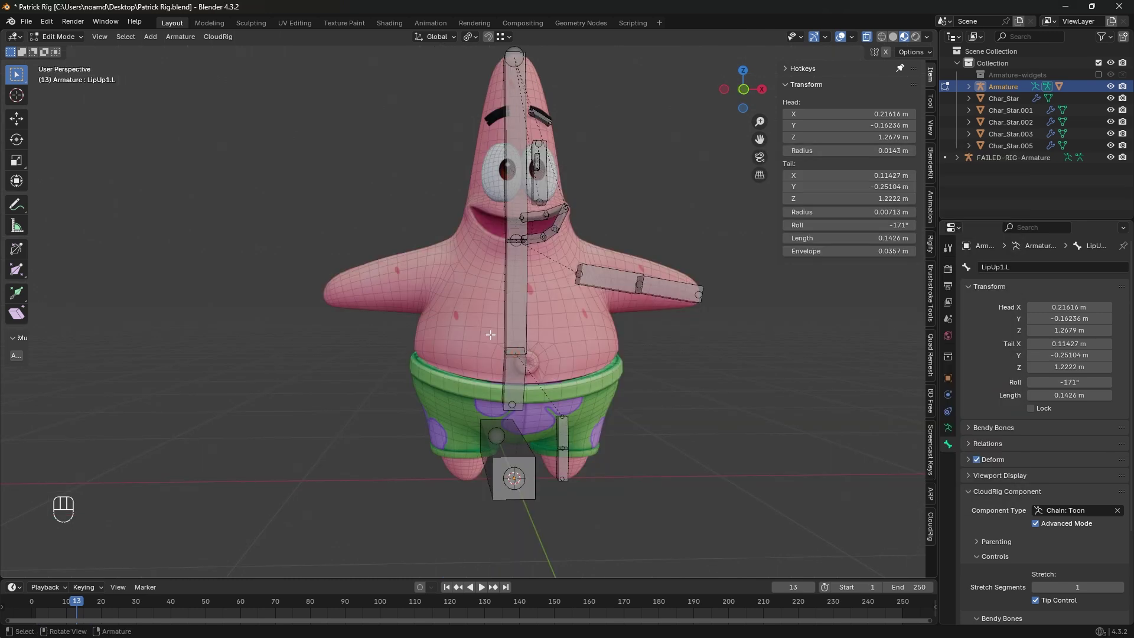
middle_click_drag(490, 335, 465, 317)
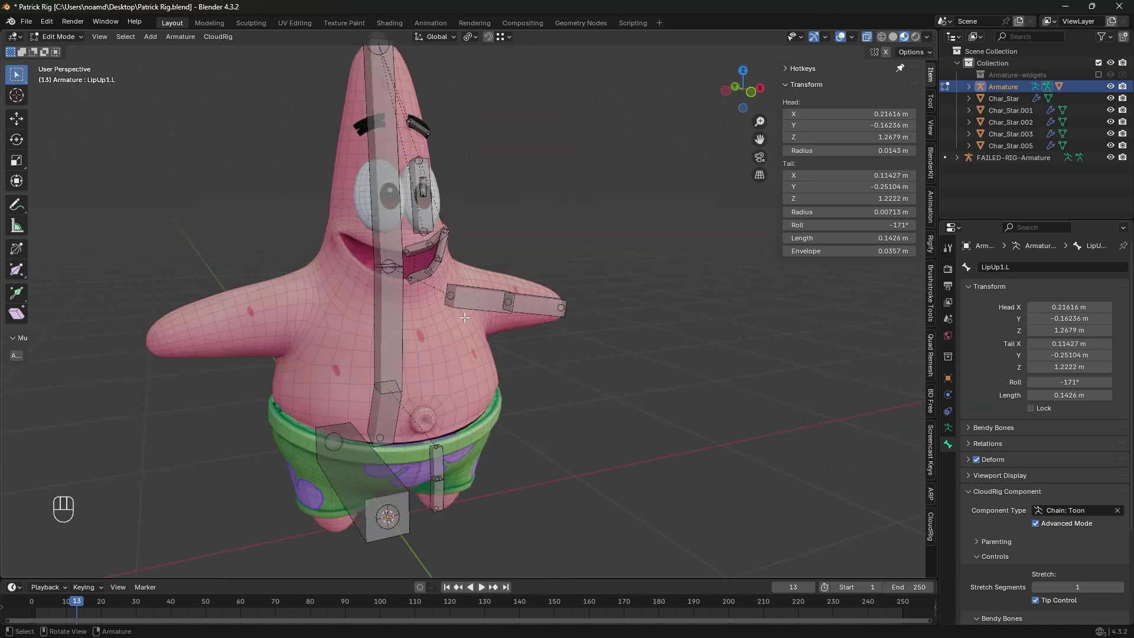
mouse_move(494, 287)
middle_mouse_down()
mouse_move(379, 346)
mouse_move(490, 268)
middle_mouse_up()
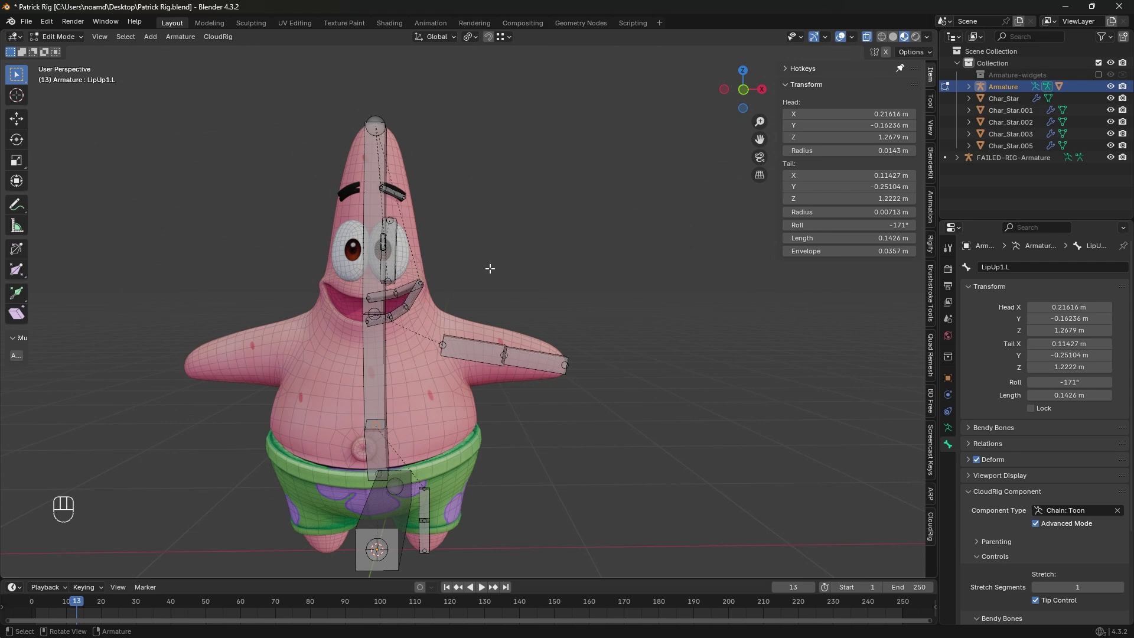
middle_click_drag(528, 247, 384, 348)
scroll(387, 354, "up", 4)
middle_click_drag(413, 384, 364, 420)
middle_click_drag(436, 422, 493, 268)
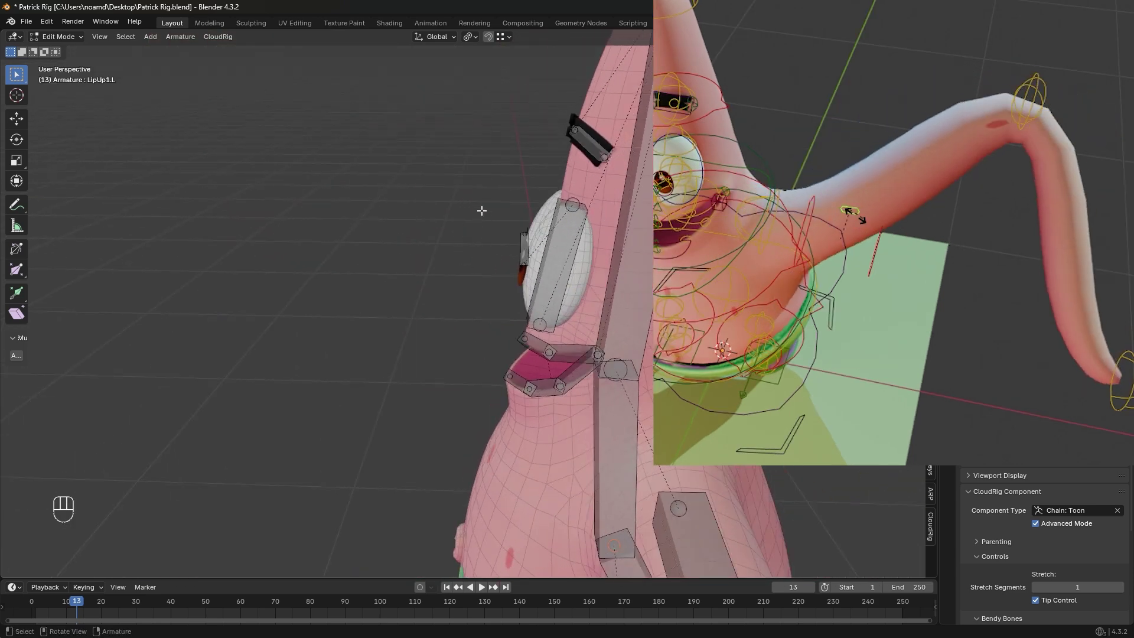
middle_click_drag(482, 210, 509, 254)
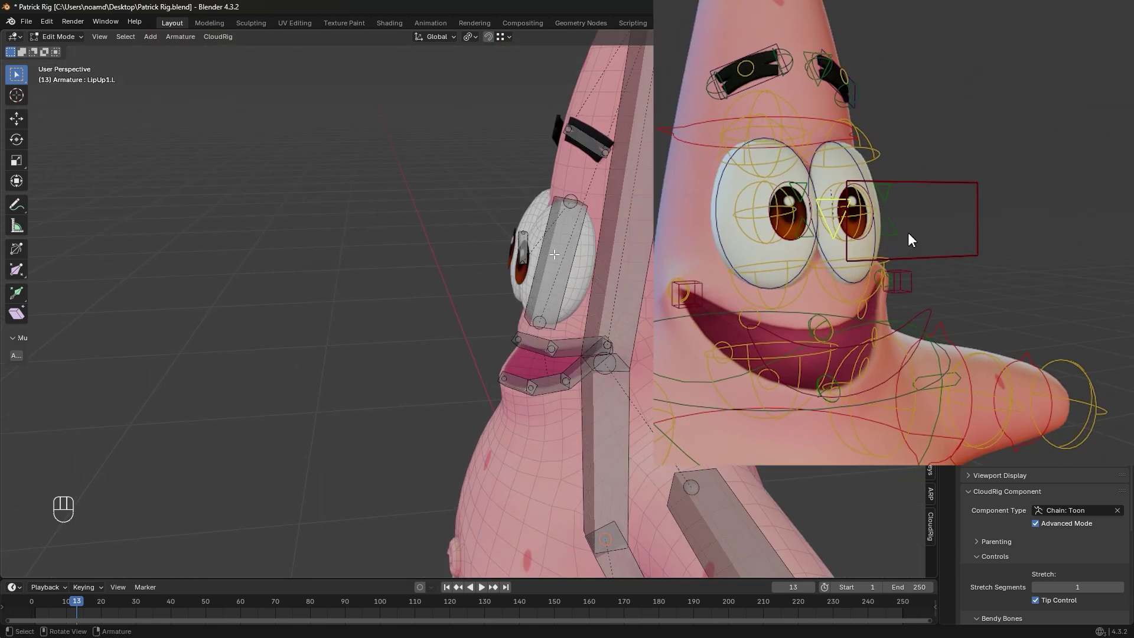
middle_click_drag(612, 341, 319, 352)
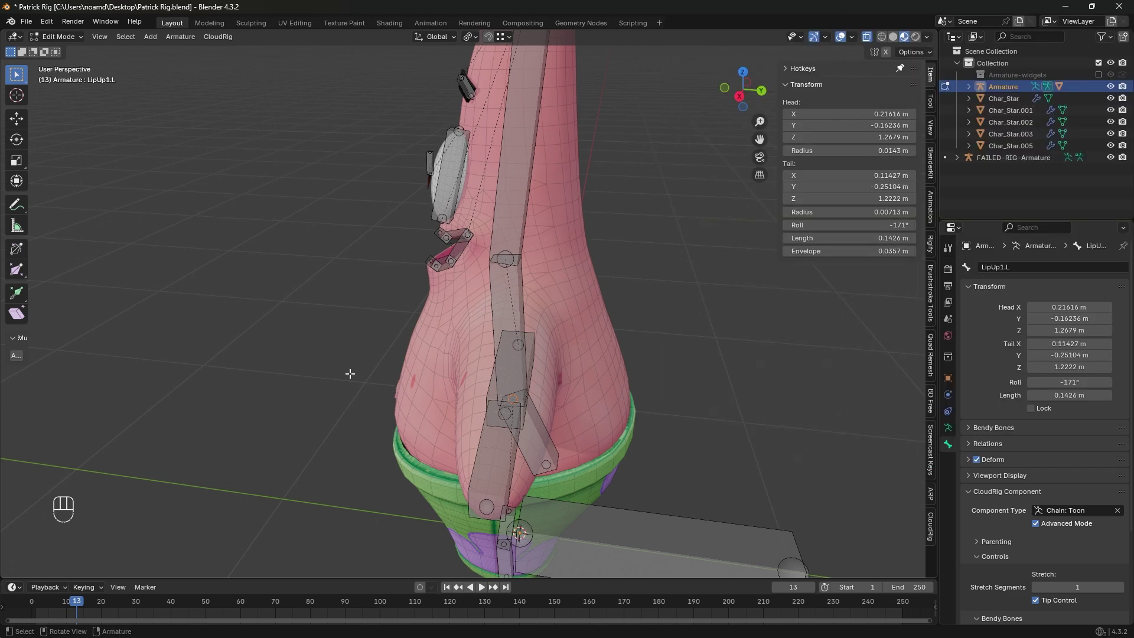
middle_click_drag(351, 373, 486, 368)
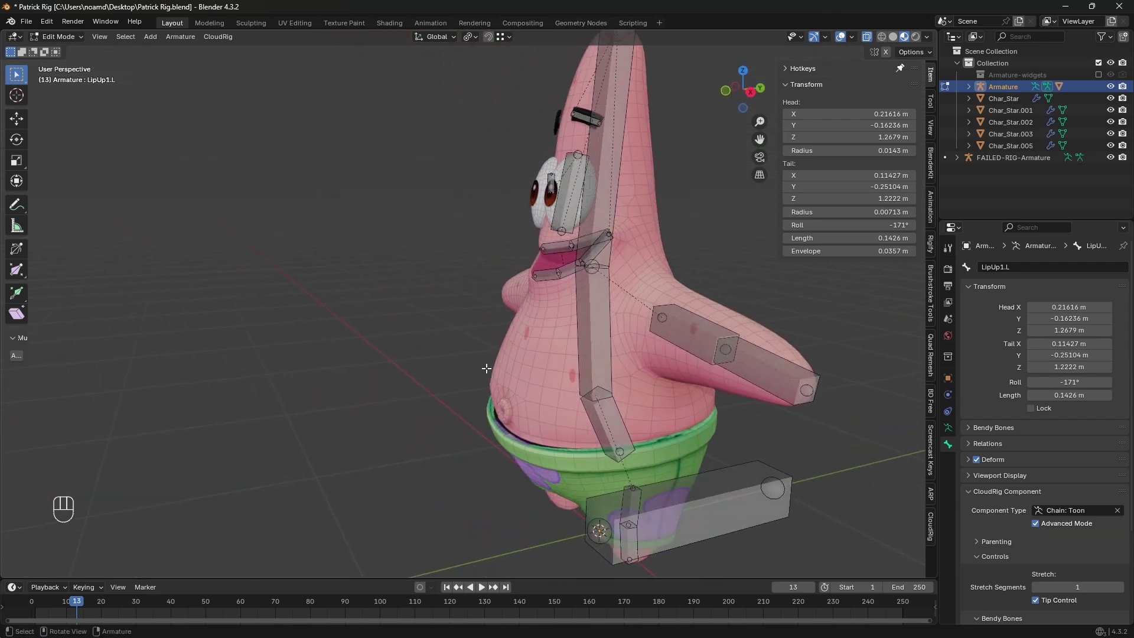
middle_click_drag(487, 369, 579, 392, "shift")
middle_click_drag(579, 392, 537, 378, "shift")
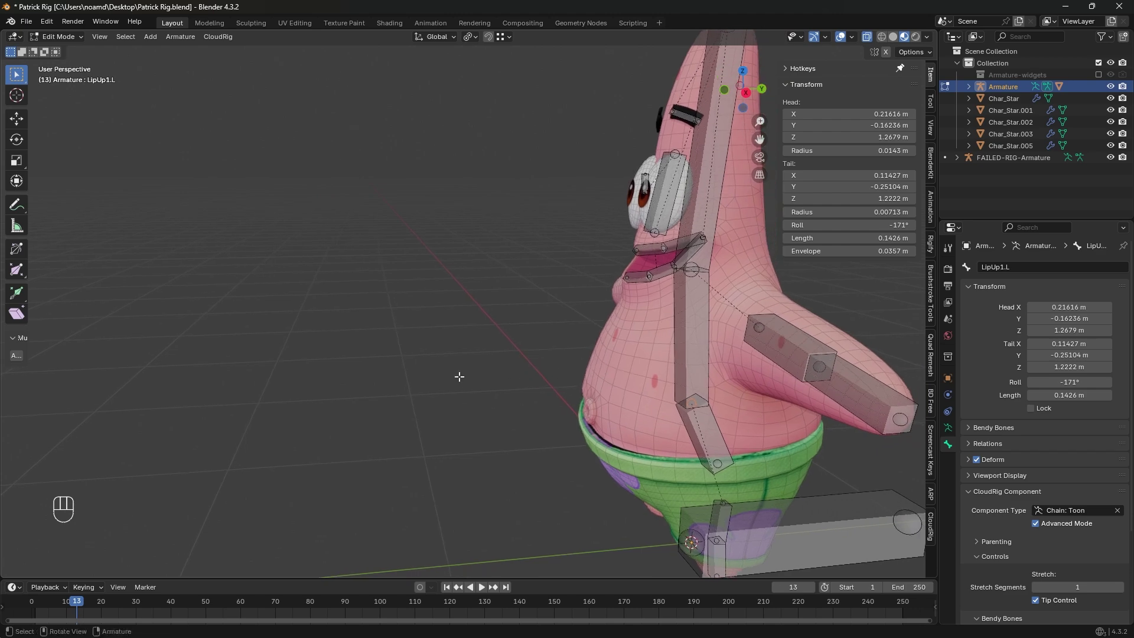
- Add a new bone to the armature and move it above the left arm's elbow, to about X 0.608 m, Z 0.935 m
key("shift+a")
left_click(746, 94)
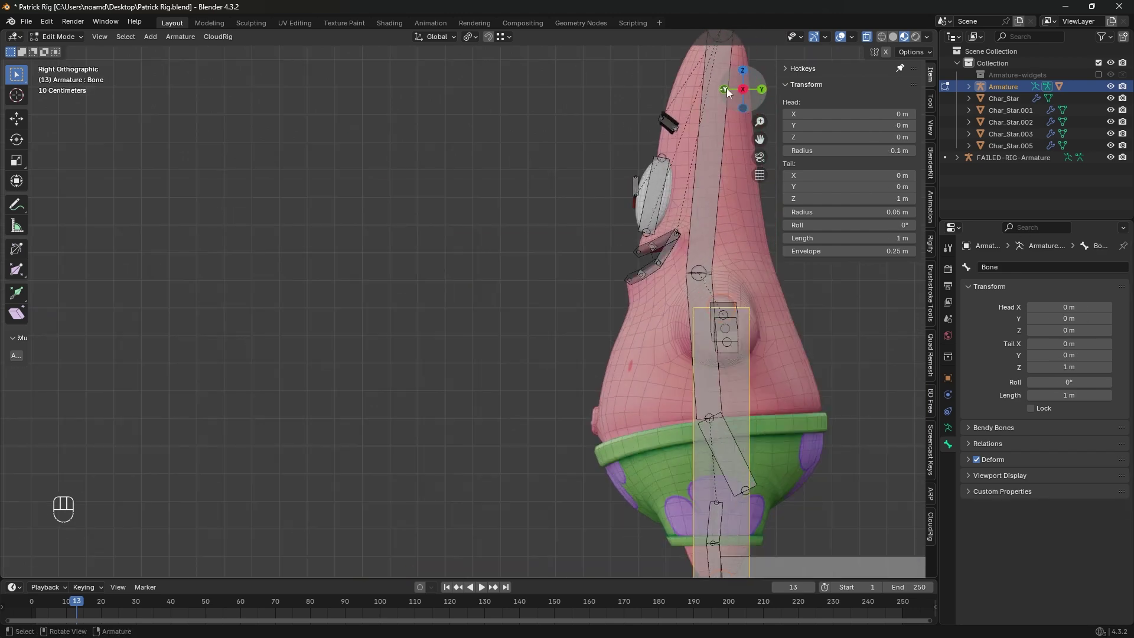
left_click(726, 89)
middle_click_drag(680, 327, 452, 426, "shift")
key("g")
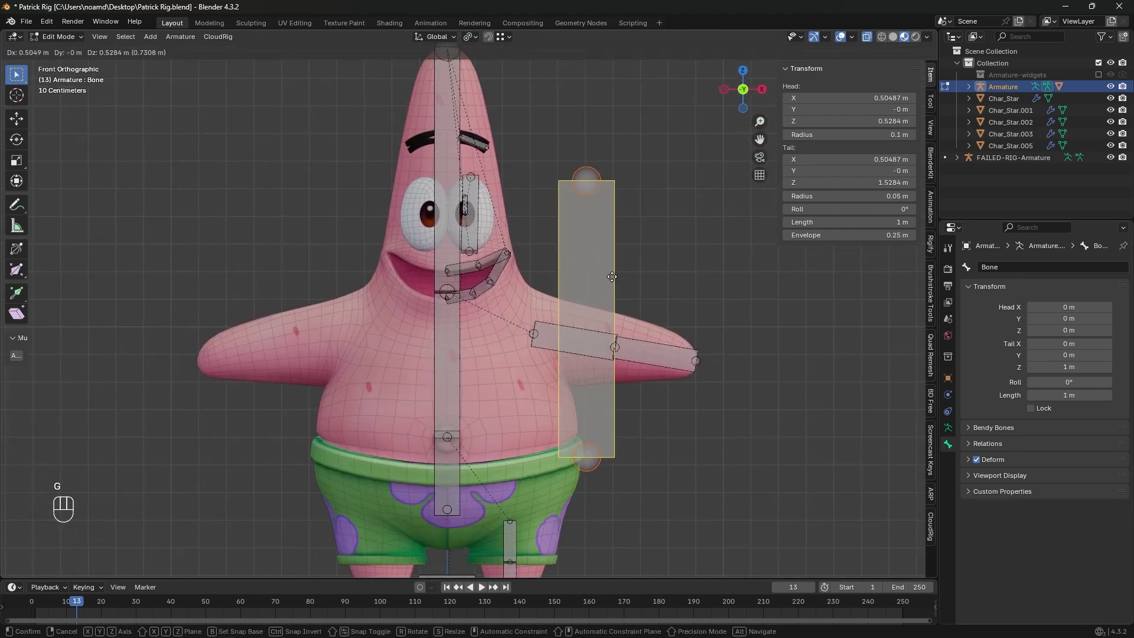
left_click(654, 171)
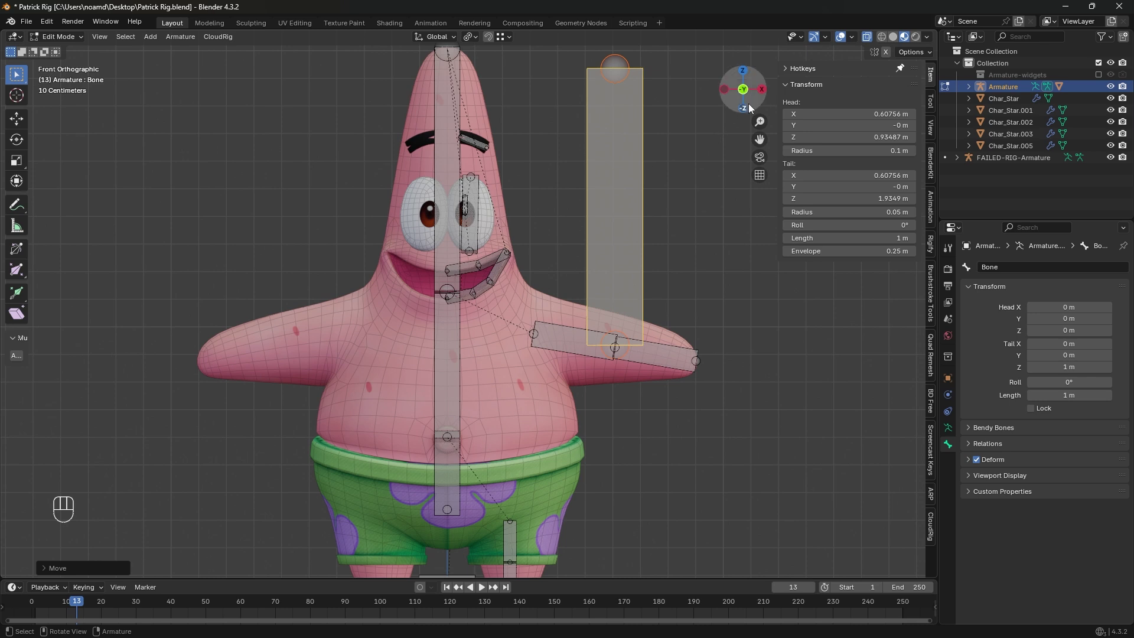
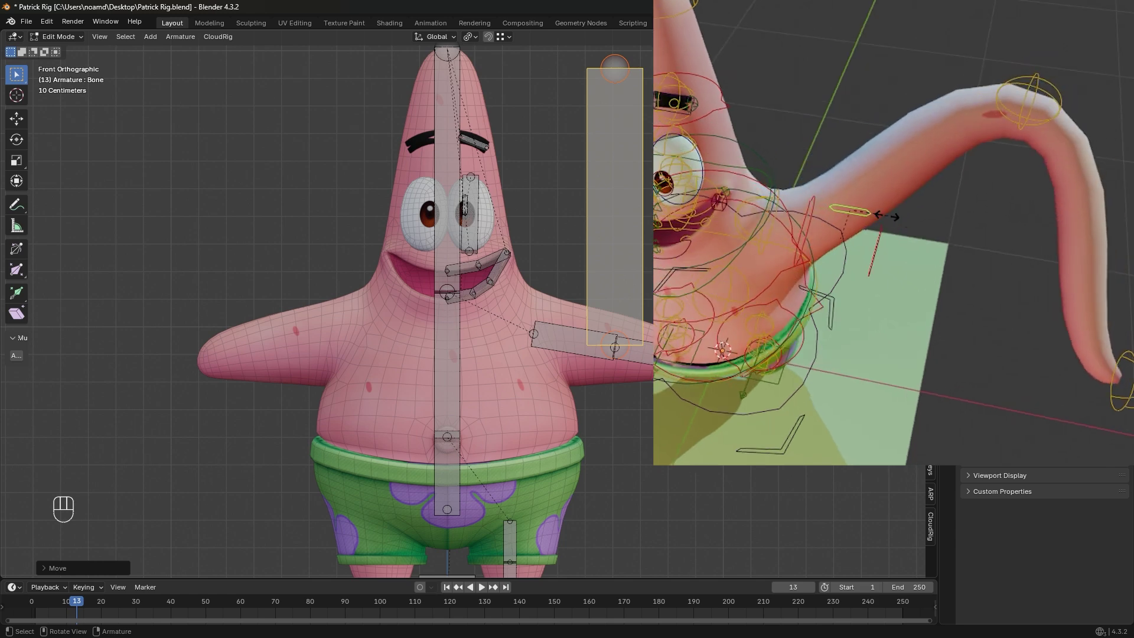
- Move the new bone back along Y behind the left arm, to about Y 0.237 m
left_click(742, 69)
key("g")
key("y")
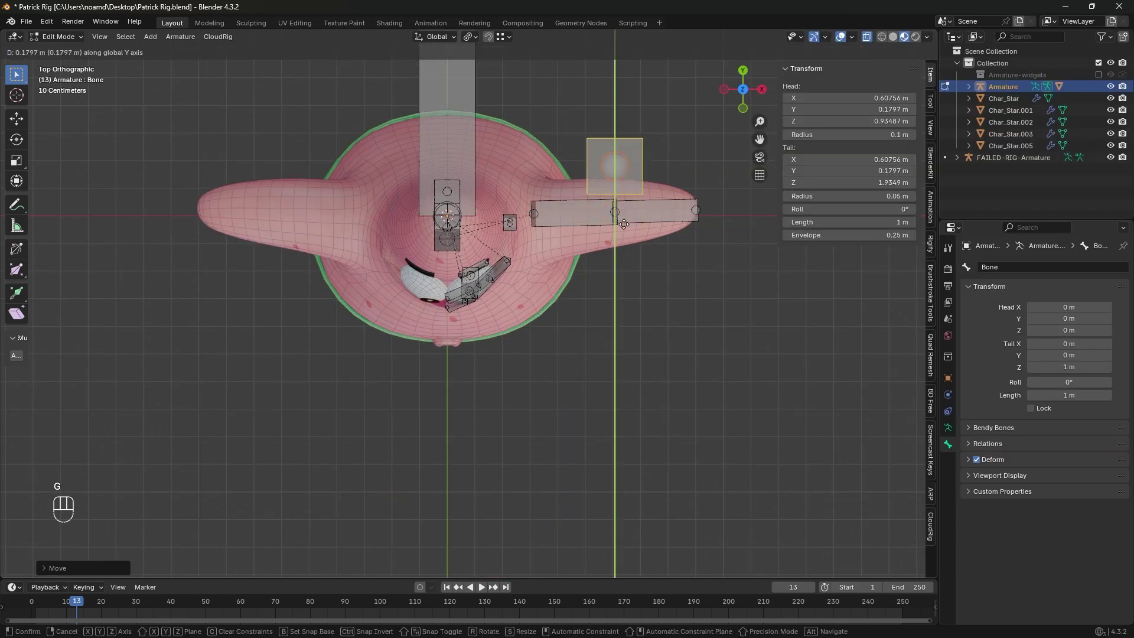
left_click(623, 209)
scroll(623, 210, "up", 4)
scroll(623, 210, "down", 2)
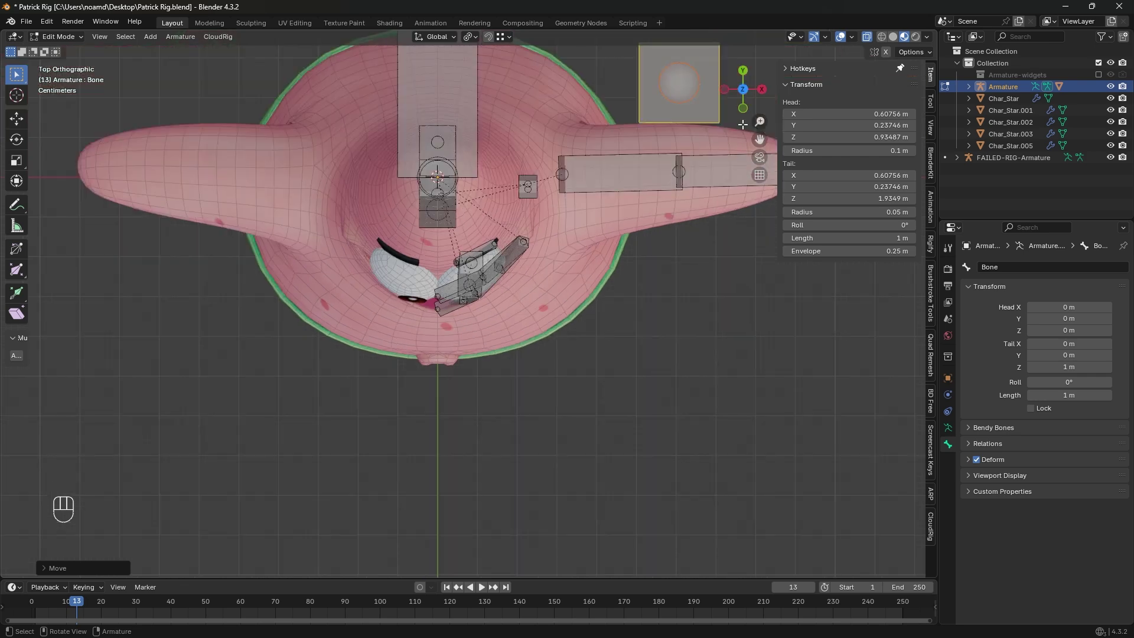
- Scale the new bone down to about 0.135 m long and rename it CTRL-RubberHose
left_click(742, 111)
key("s")
left_click(701, 326)
key("F2")
type("CTR")
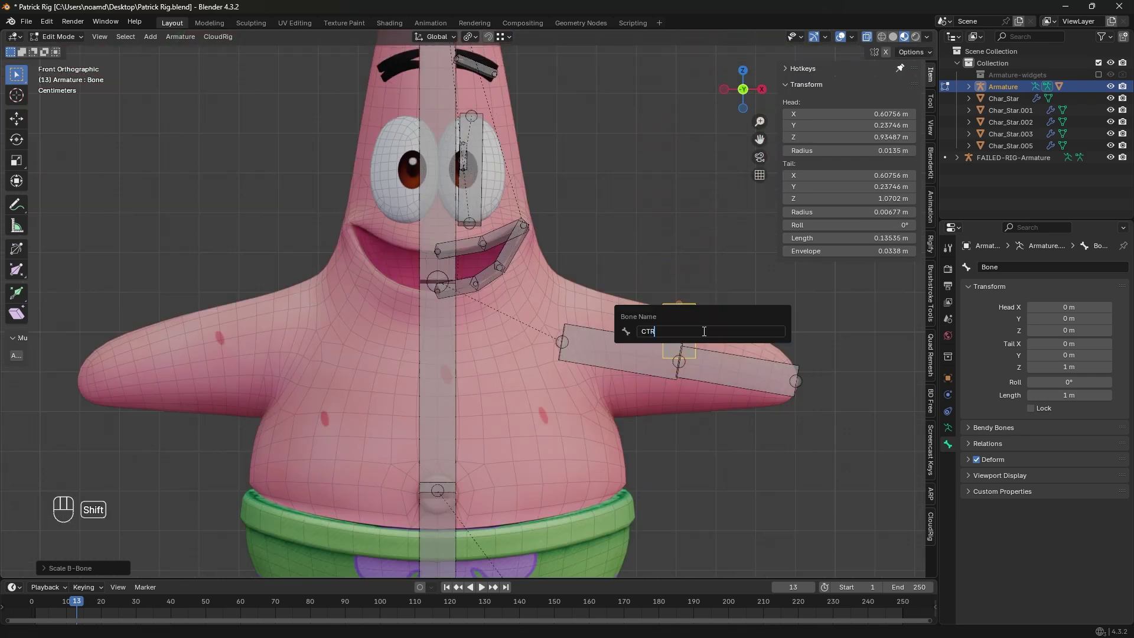
type("L-RubberHose")
key("Return")
- Parent CTRL-RubberHose to Arm1.L, keeping its offset
middle_click_drag(623, 343, 567, 372)
scroll(582, 370, "up", 3)
left_click(589, 431, "shift")
key("ctrl+p")
left_click(589, 430)
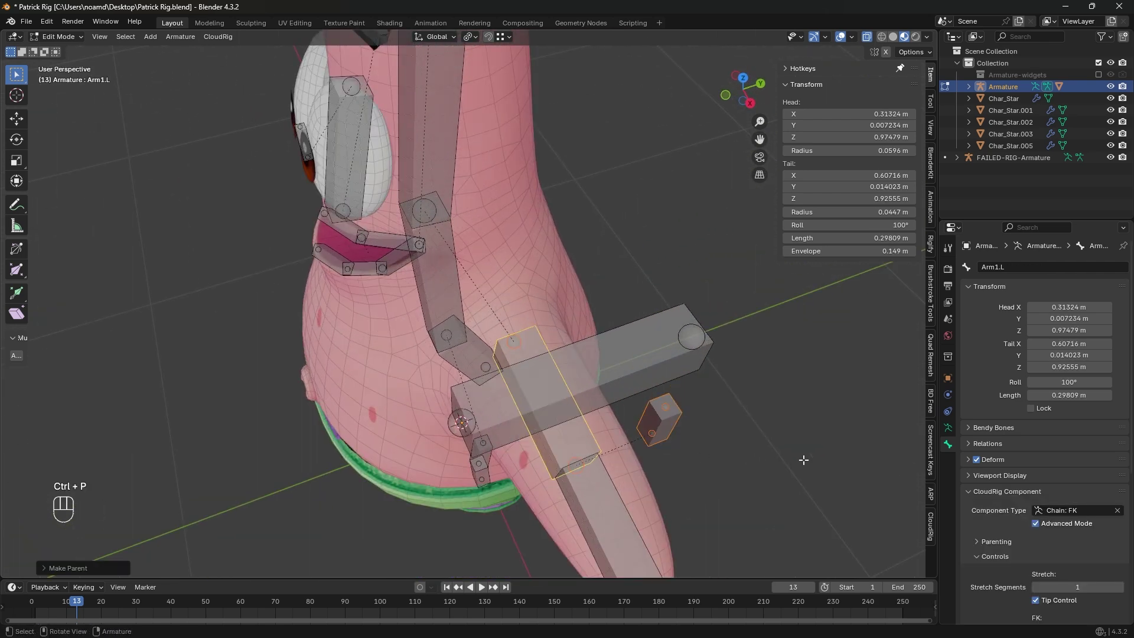
- Set the CloudRig component type of CTRL-RubberHose to Bone Copy and turn off its Deform option
middle_click_drag(769, 455, 813, 457, "shift")
left_click(715, 421)
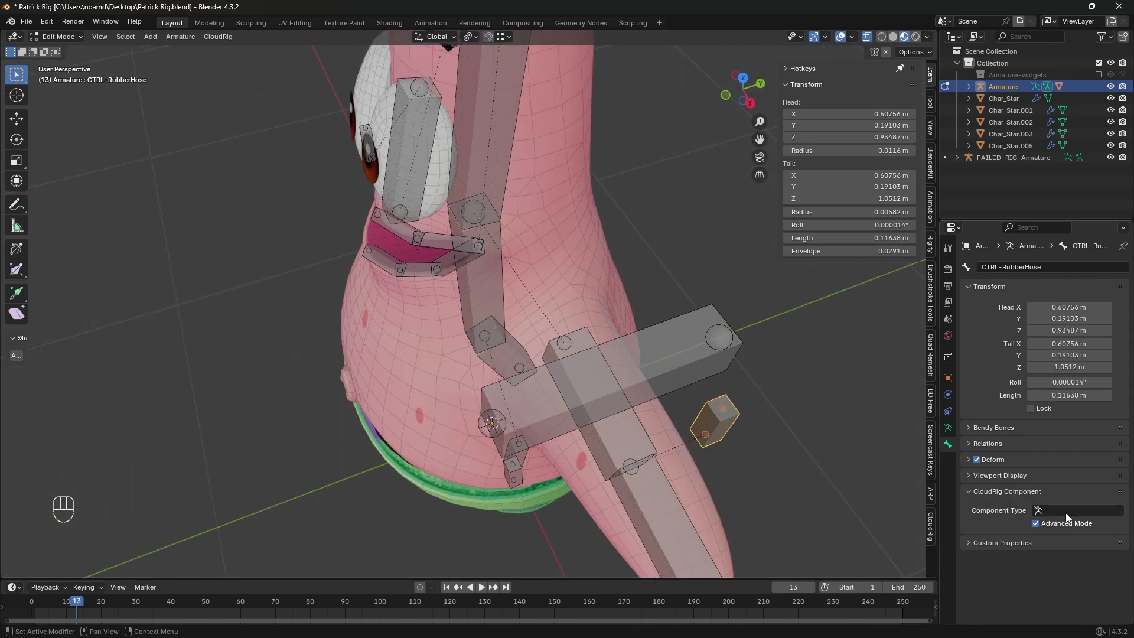
left_click(1065, 513)
left_click(980, 400)
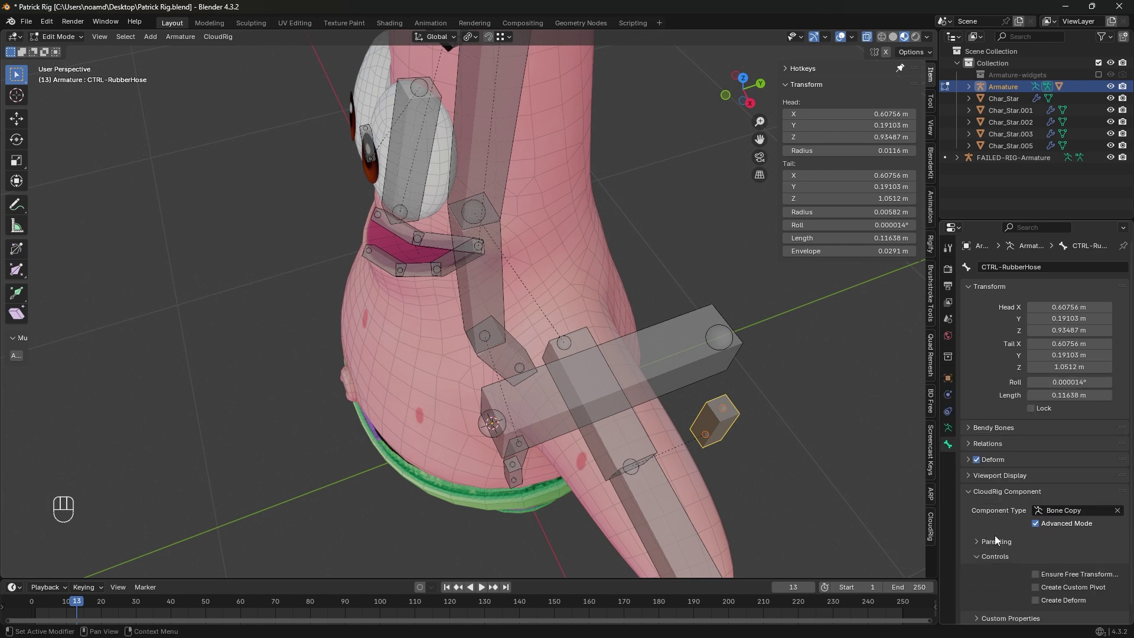
scroll(996, 532, "down", 1)
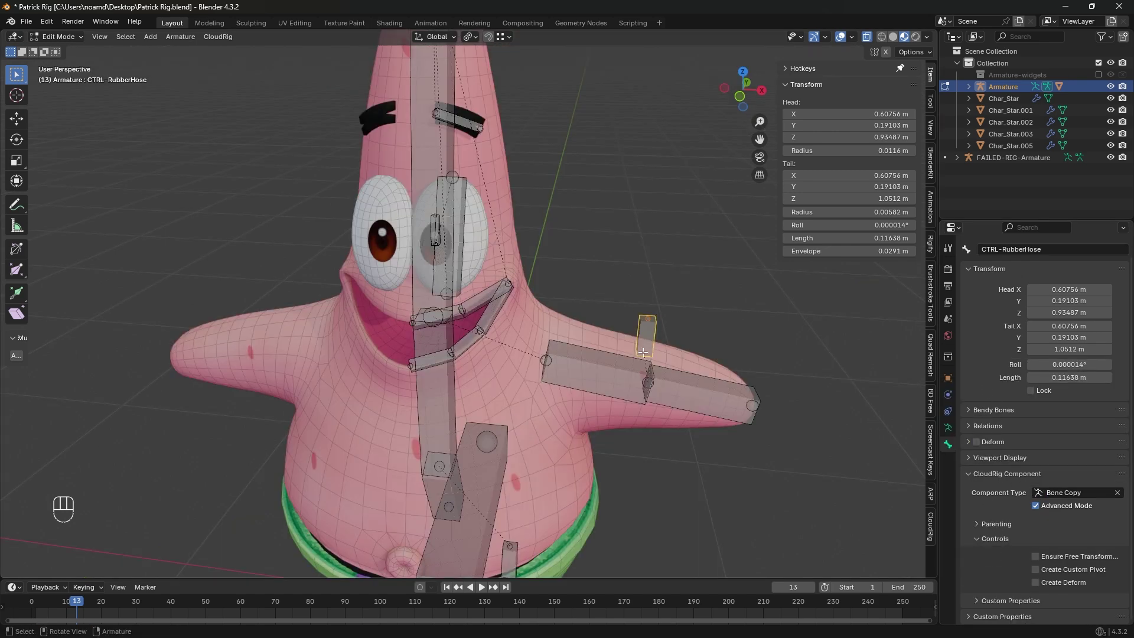
- Add a bone in front of the left pupil, about X 0.064 m, Y -0.426 m, Z 1.405 m, scaled down to about 0.07 m
key("shift+a")
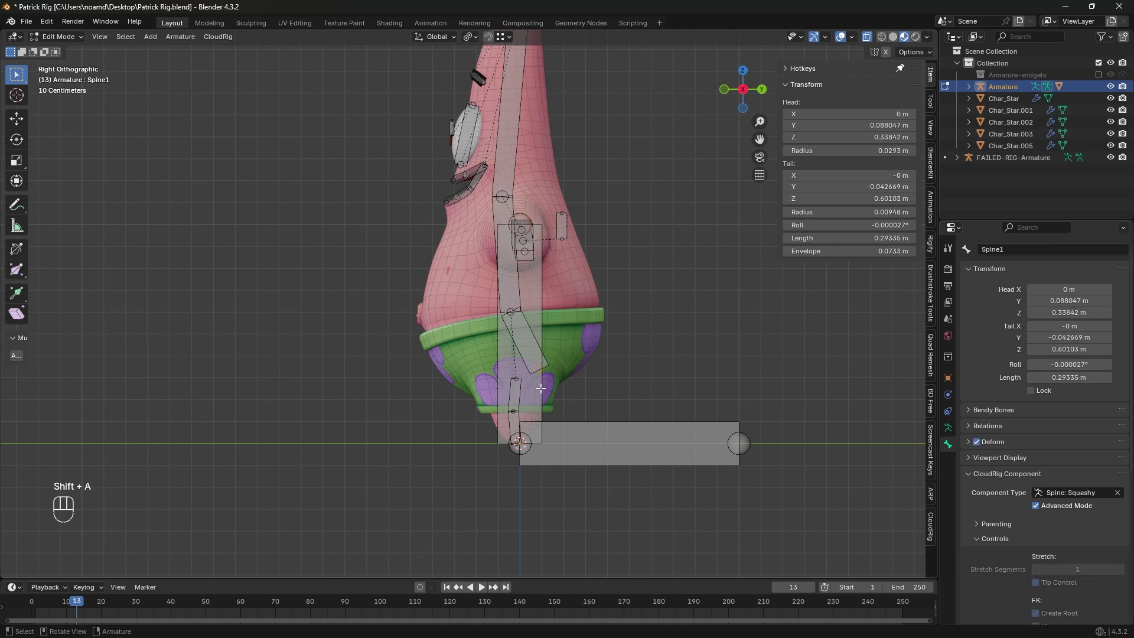
key("g")
left_click(403, 215)
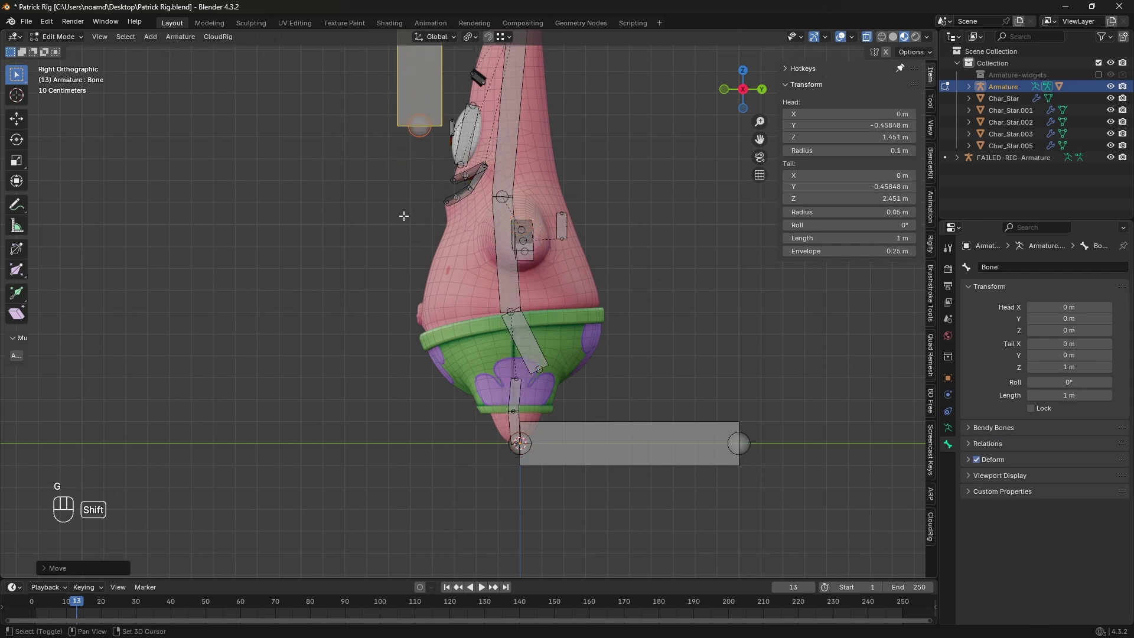
middle_click_drag(403, 215, 375, 333, "shift")
key("s")
left_click(420, 234)
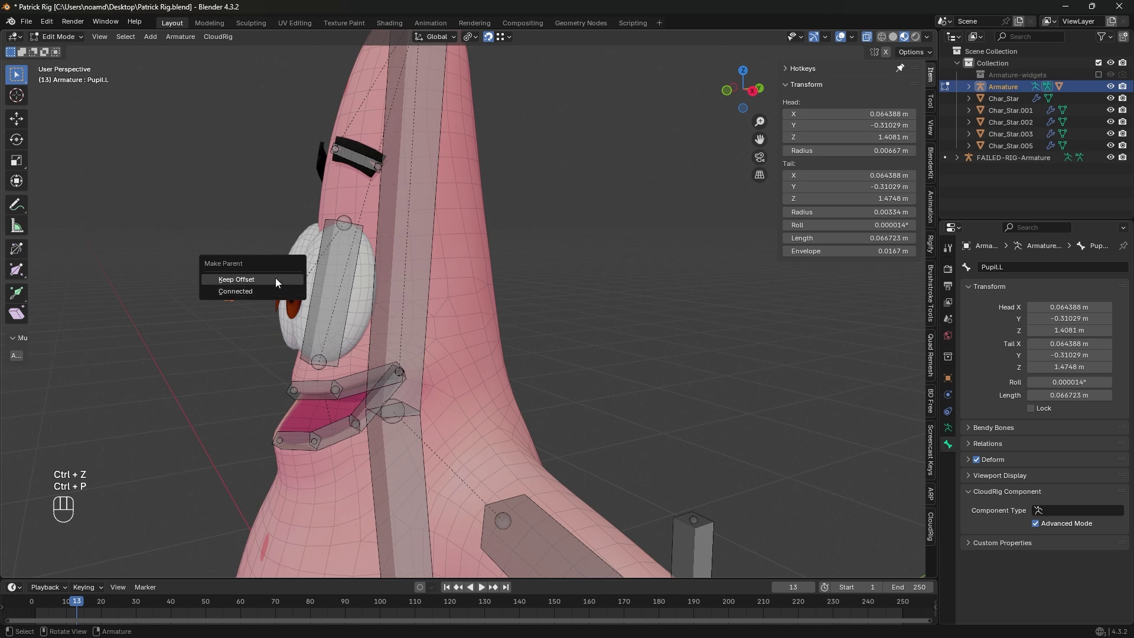
- Name the bone CTRL-Blink.L, parented to Pupil.L with Keep Offset, as a non-deforming Bone Copy component
key("Tab")
key("Tab")
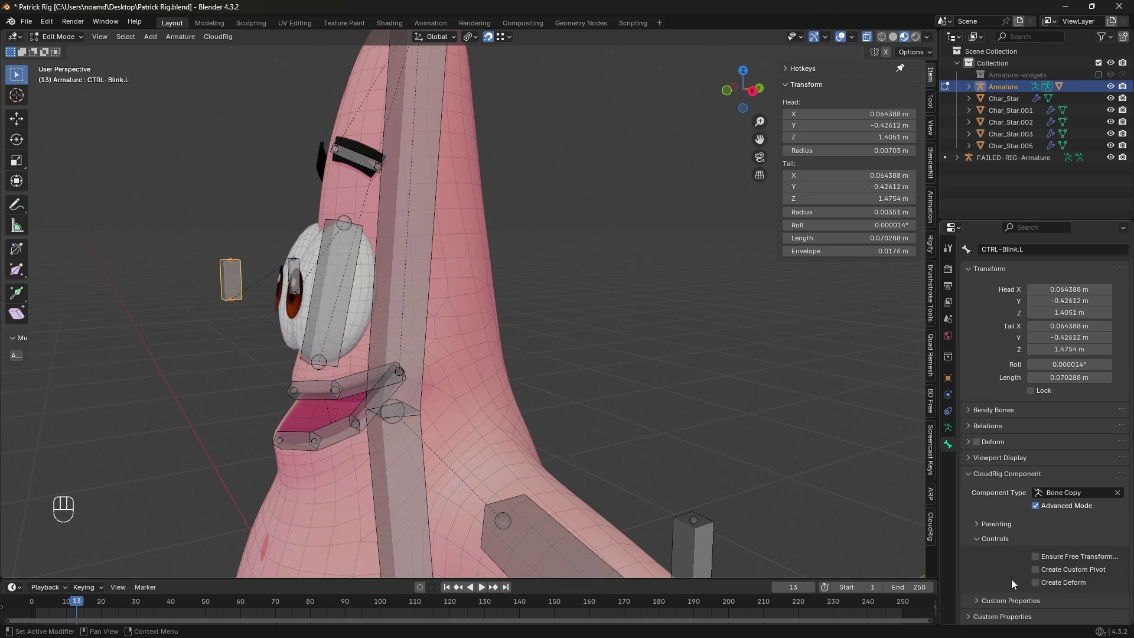
- Duplicate CTRL-Blink.L and place the copy between the eyebrows at X 0 m and about Z 1.663 m
key("KP_1")
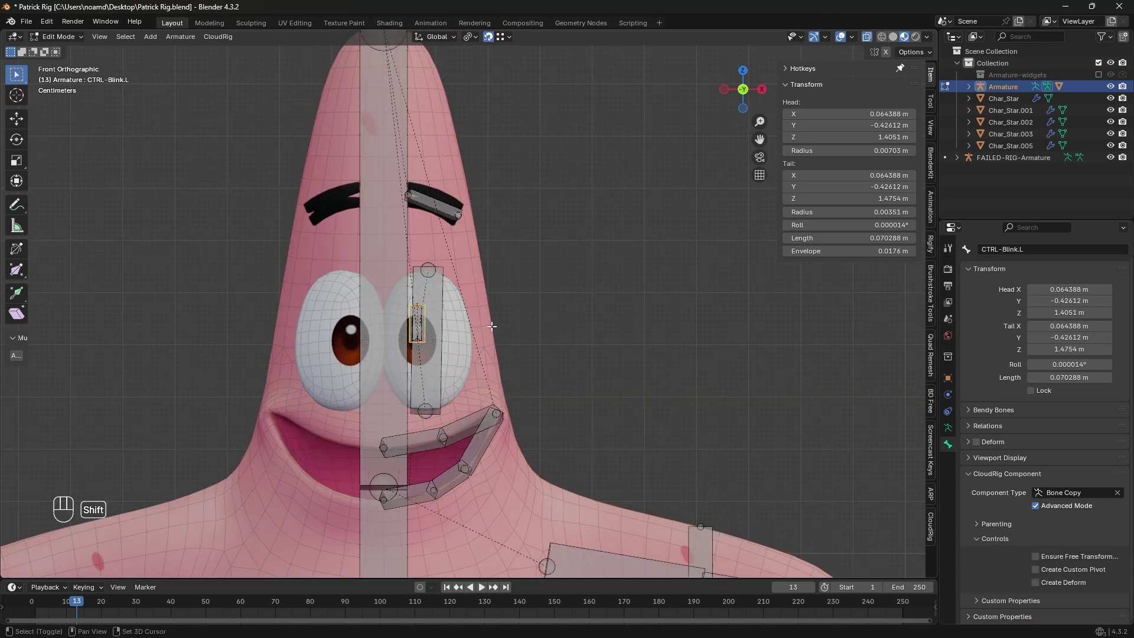
key("shift+d")
key("z")
left_click(444, 238)
key("g")
key("x")
left_click(408, 214)
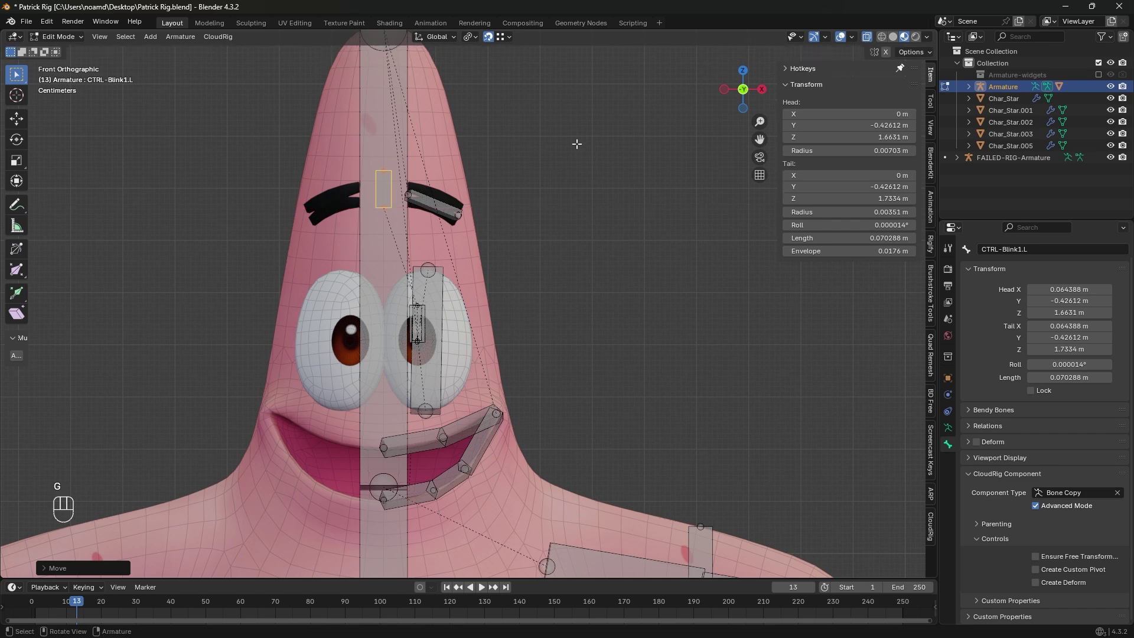
- Rename the duplicate between the eyebrows CTRL-Brows and parent it to Spine3
key("F2")
left_click_drag(395, 188, 360, 186)
type("rows")
key("Return")
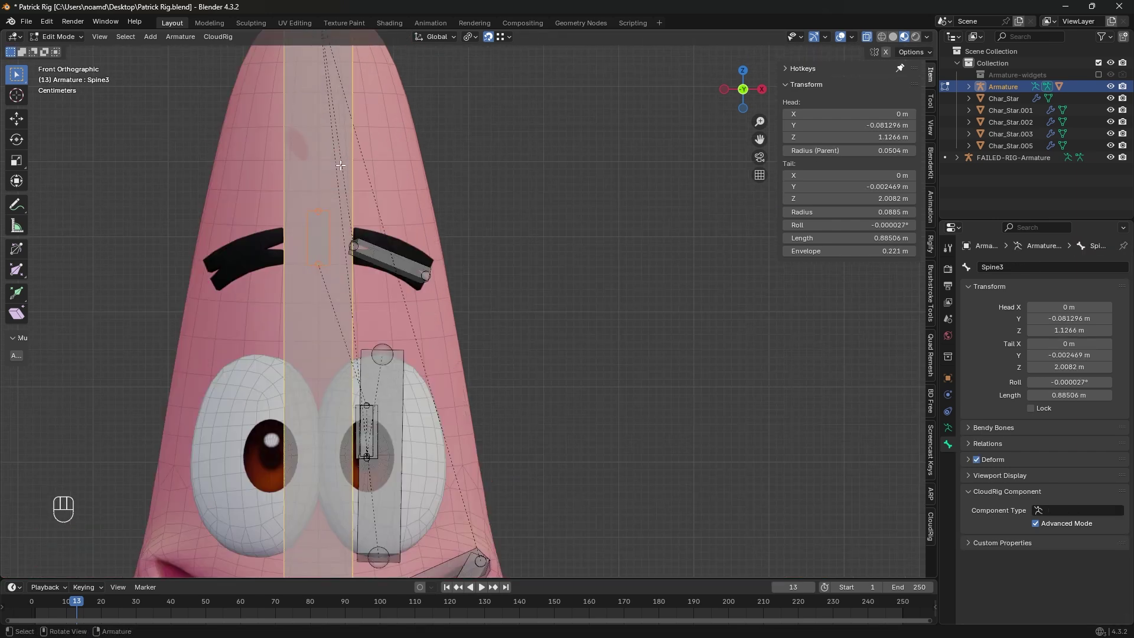
- Move CTRL-Brows along Y so that it sits just in front of the forehead
key("KP_3")
key("g")
key("y")
middle_click_drag(484, 285, 316, 237)
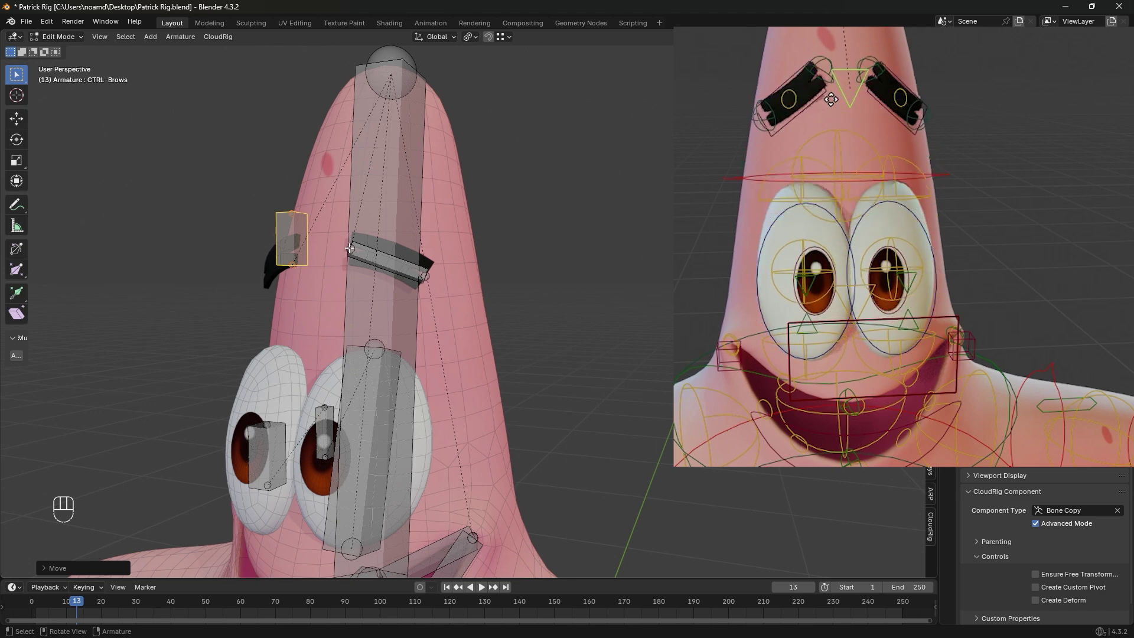
left_click(385, 260)
key("r")
key("g")
left_click(378, 223)
middle_click_drag(378, 225, 452, 236)
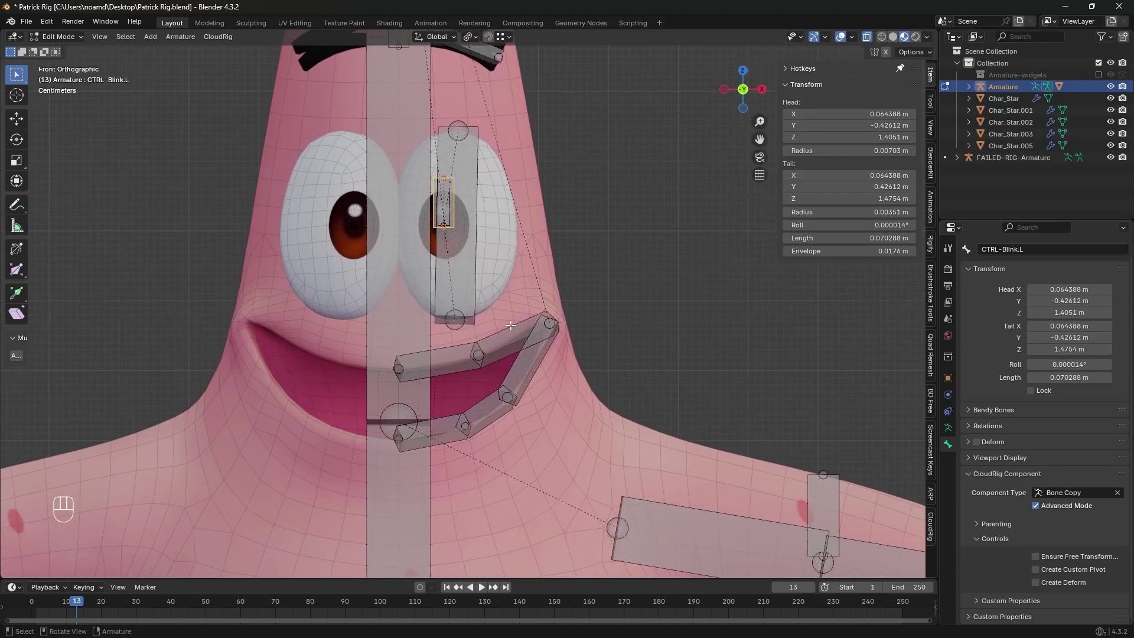
- Duplicate CTRL-Blink.L to the left mouth corner, about X 0.216 m, Z 1.267 m, and move the copy back along Y beside the lip bones
key("shift+d")
left_click(623, 426)
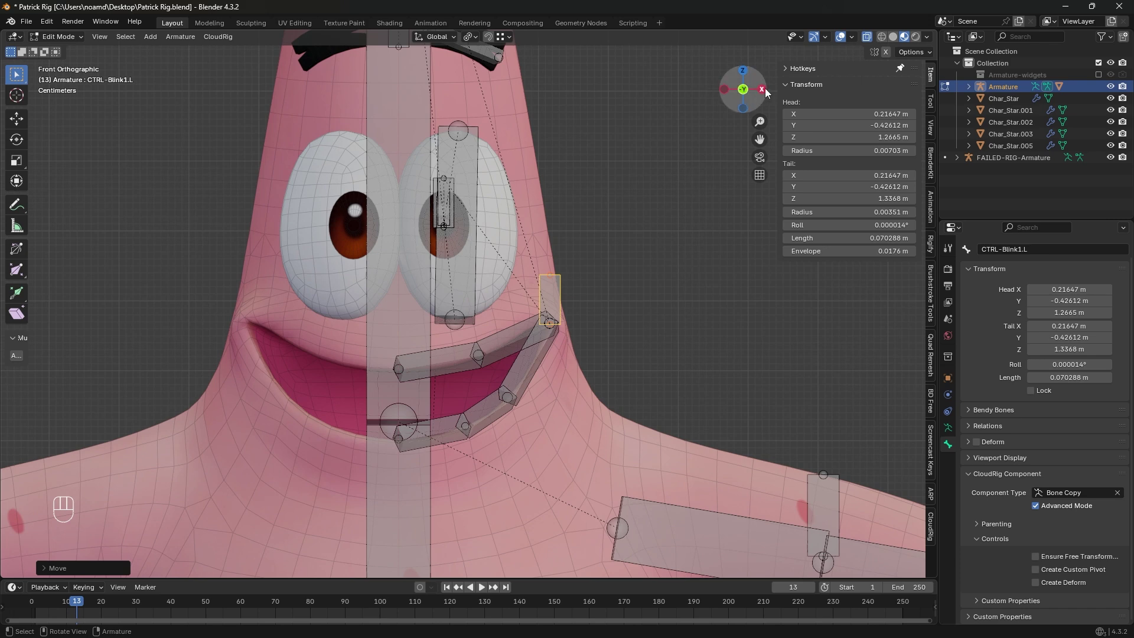
left_click(766, 93)
key("g")
key("y")
left_click(565, 236)
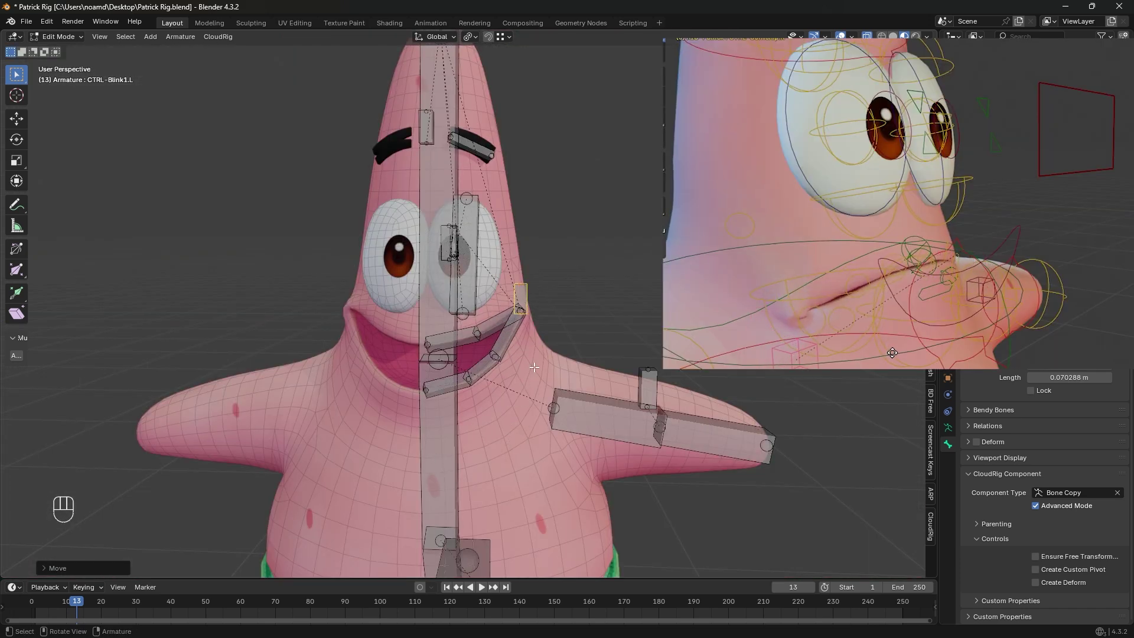
- Rename the control bone at the left mouth corner, replacing the part after its CTRL- prefix
scroll(647, 364, "up", 3)
middle_click_drag(577, 341, 427, 339)
scroll(518, 344, "up", 2)
middle_click_drag(541, 338, 554, 339)
key("F2")
left_click_drag(554, 339, 515, 324)
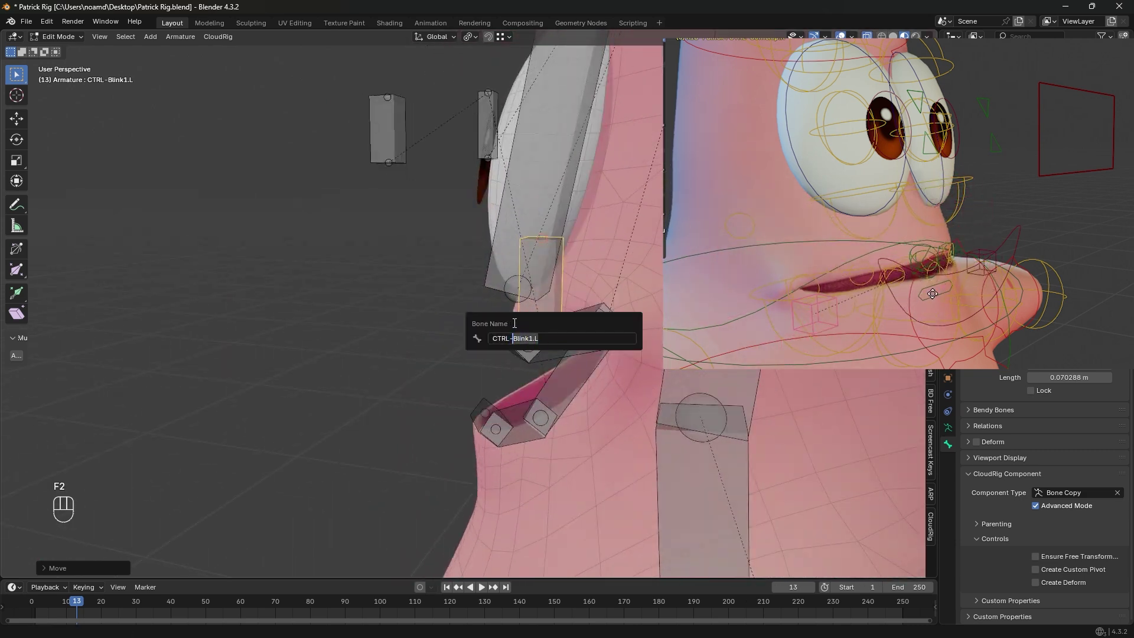
type("CTRL-Brows1")
key("Return")
- Place a duplicate of CTRL-Brows in front of the centre of the mouth, at about Y -0.392 m, Z 1.147 m
scroll(517, 324, "down", 3)
middle_click_drag(517, 324, 367, 353)
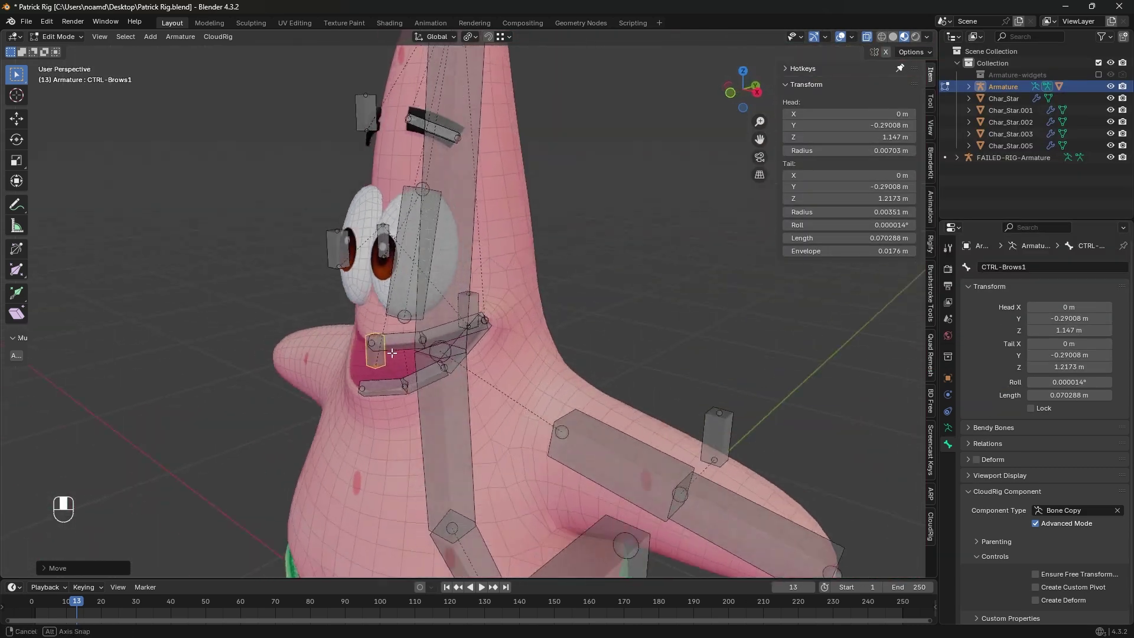
key("g")
left_click(343, 350)
middle_click_drag(362, 288, 337, 311)
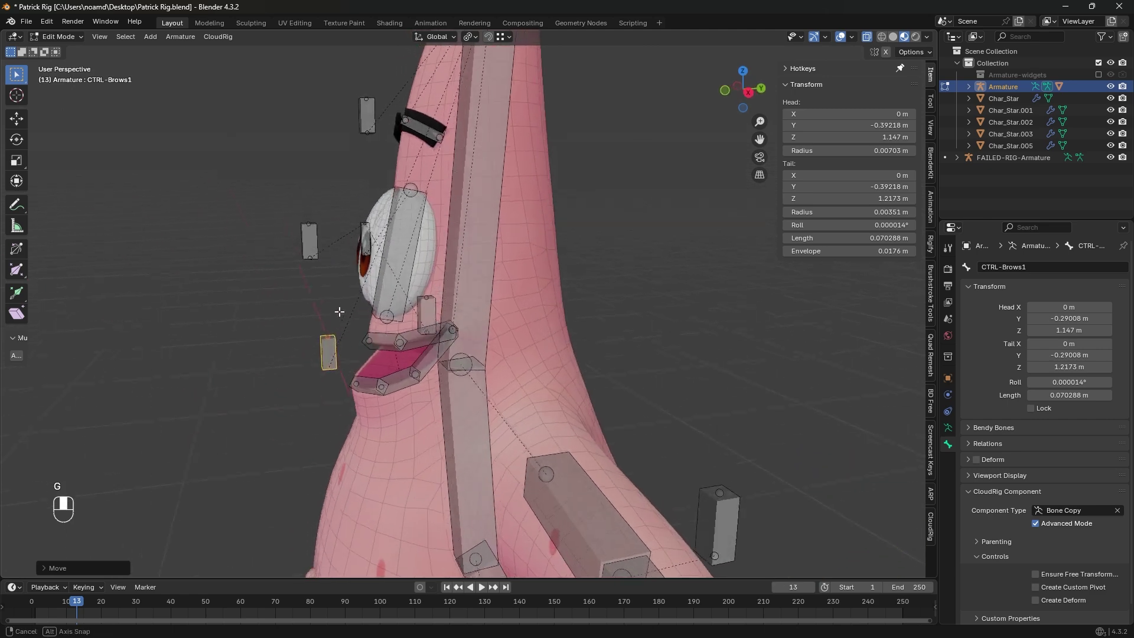
- Parent LipUp1.L and LipBot1.L, the lip bones at the mouth corner, to CTRL-Brows1 with their offset kept
scroll(320, 358, "up", 3)
middle_click_drag(299, 395, 407, 303, "shift")
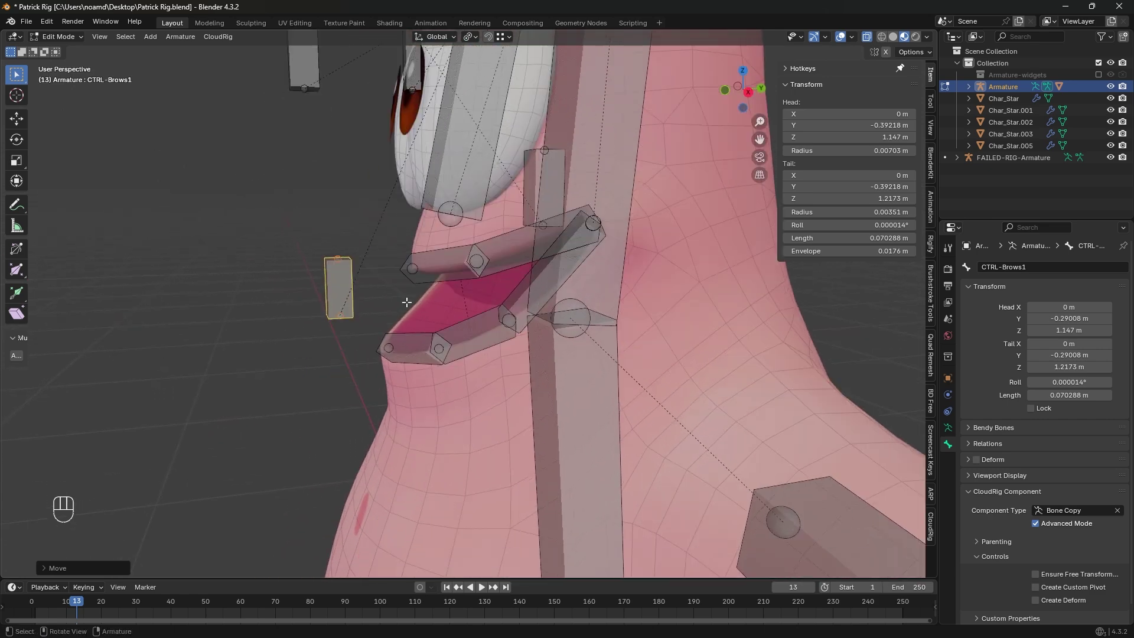
middle_click_drag(341, 282, 326, 304, "shift")
left_click(509, 320, "shift")
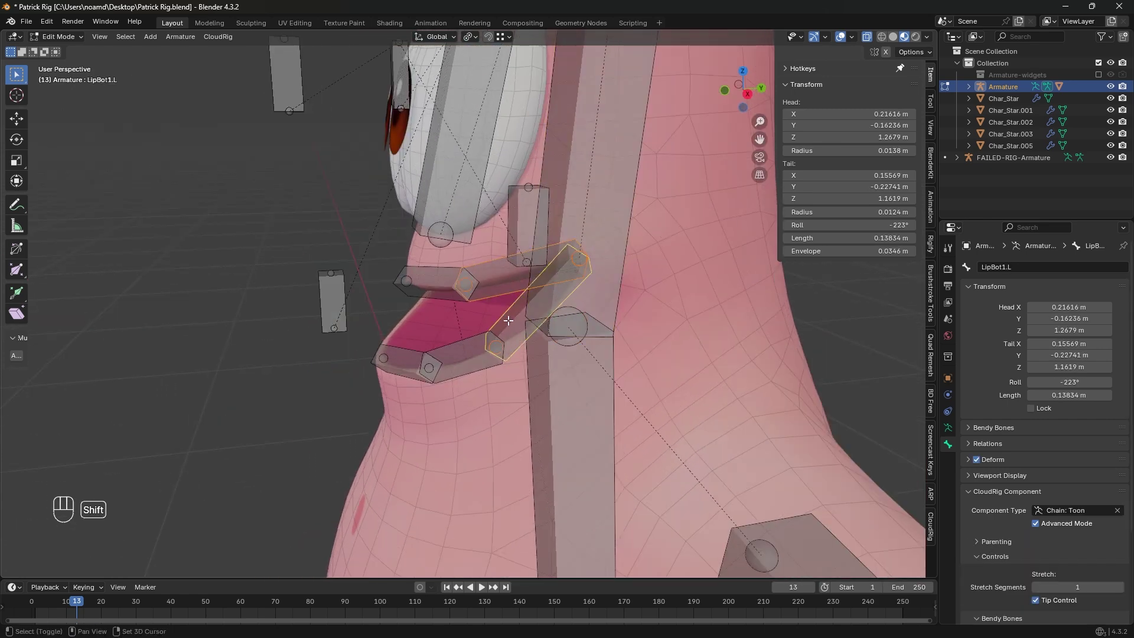
left_click(351, 313, "shift")
key("ctrl+p")
left_click(351, 314)
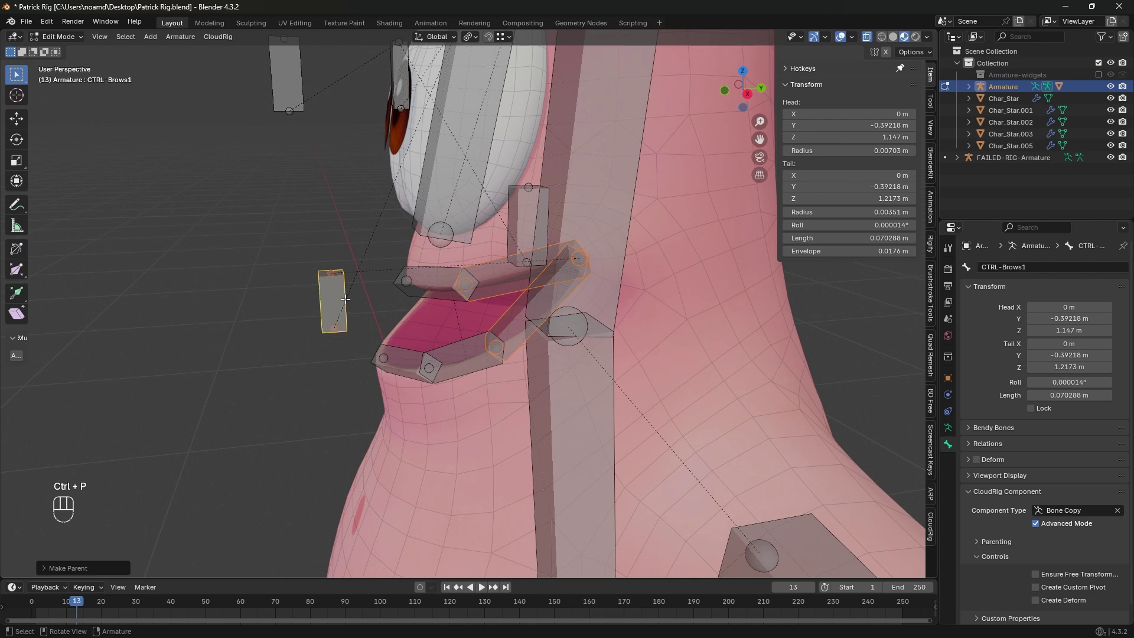
- Parent the control bone at the left mouth corner to CTRL-Brows1 in front of the mouth
middle_click_drag(346, 299, 313, 291)
left_click(397, 273)
middle_click_drag(417, 289, 454, 282)
left_click(227, 326, "shift")
key("ctrl+p")
left_click(227, 326)
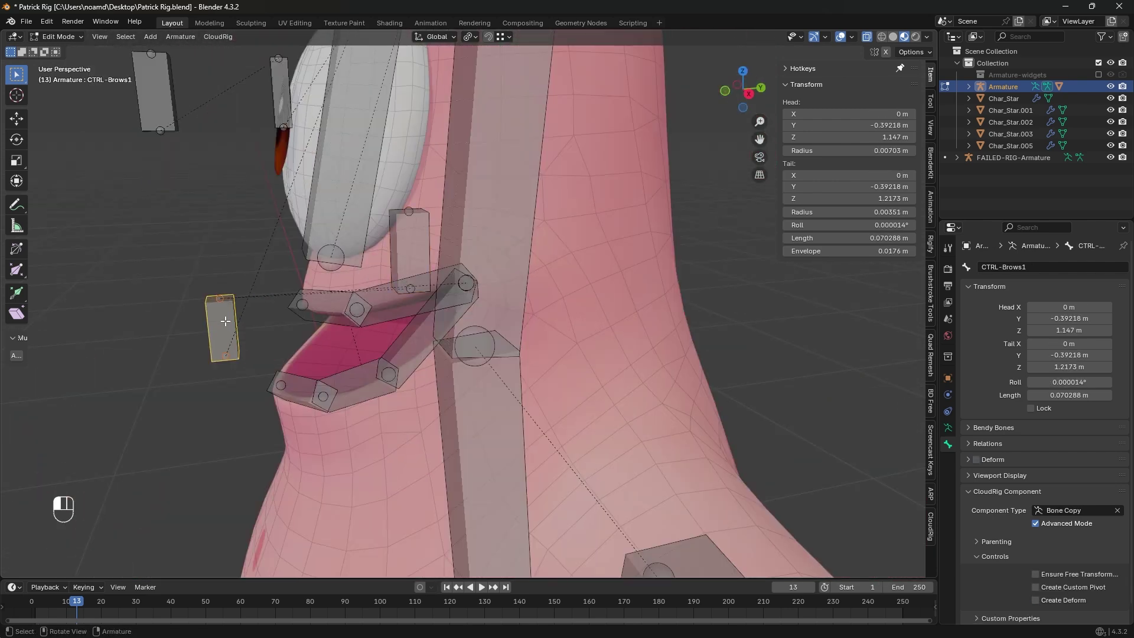
- Parent CTRL-Brows1 to Spine3, keeping its offset
left_click(473, 222, "shift")
key("ctrl+p")
left_click(473, 223)
middle_click_drag(473, 222, 323, 272)
left_click(264, 302)
key("ctrl+Tab")
left_click(137, 303)
key("ctrl+Tab")
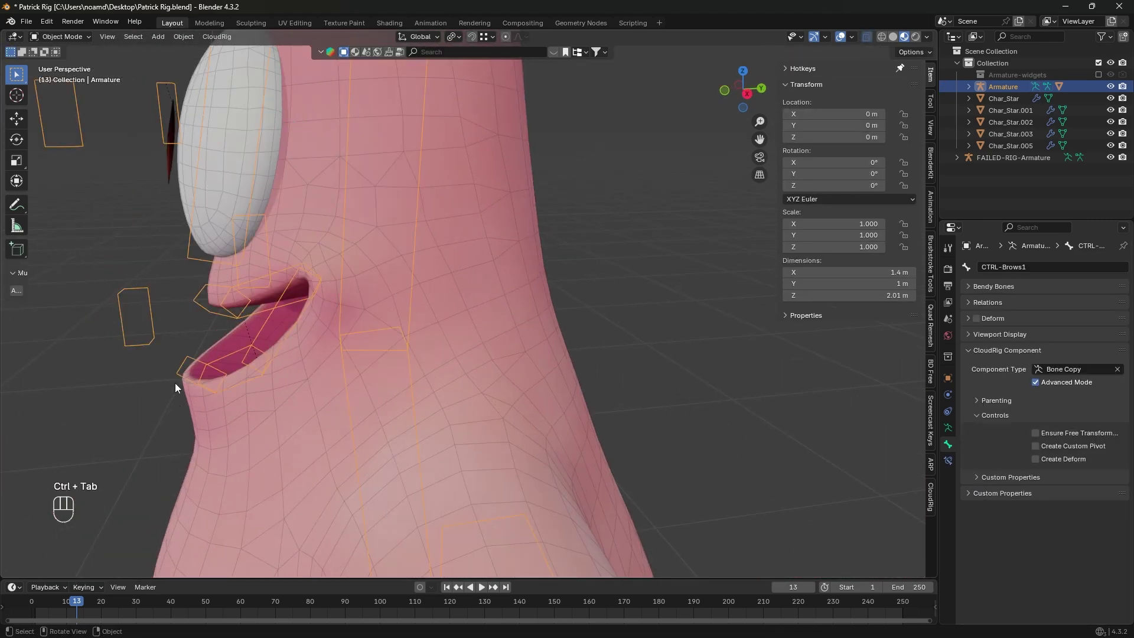
key("Tab")
middle_click_drag(175, 383, 391, 278)
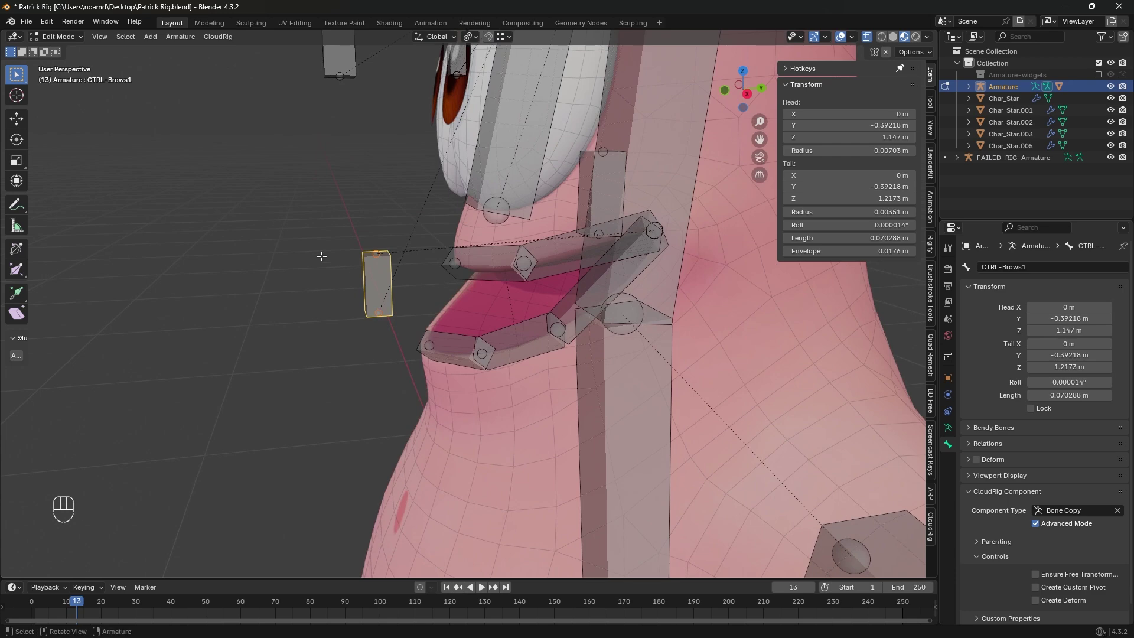
- Rename the control bone in front of the mouth as CTRL-Mouth
key("F2")
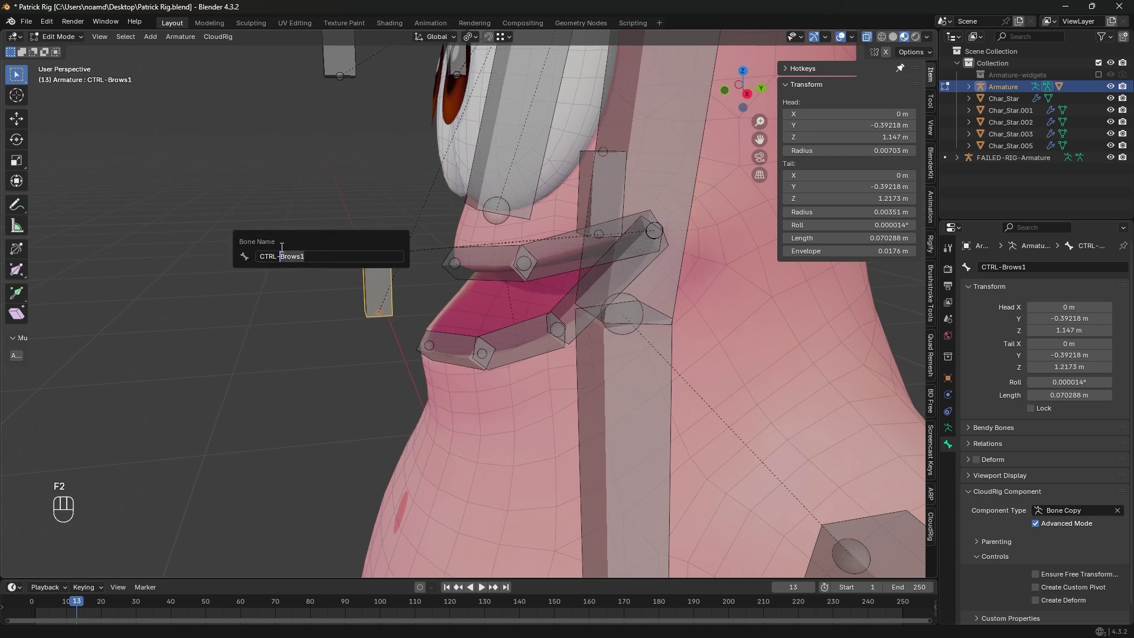
type("CTRL-M")
type("outh")
key("Return")
middle_click_drag(366, 203, 467, 192, "shift")
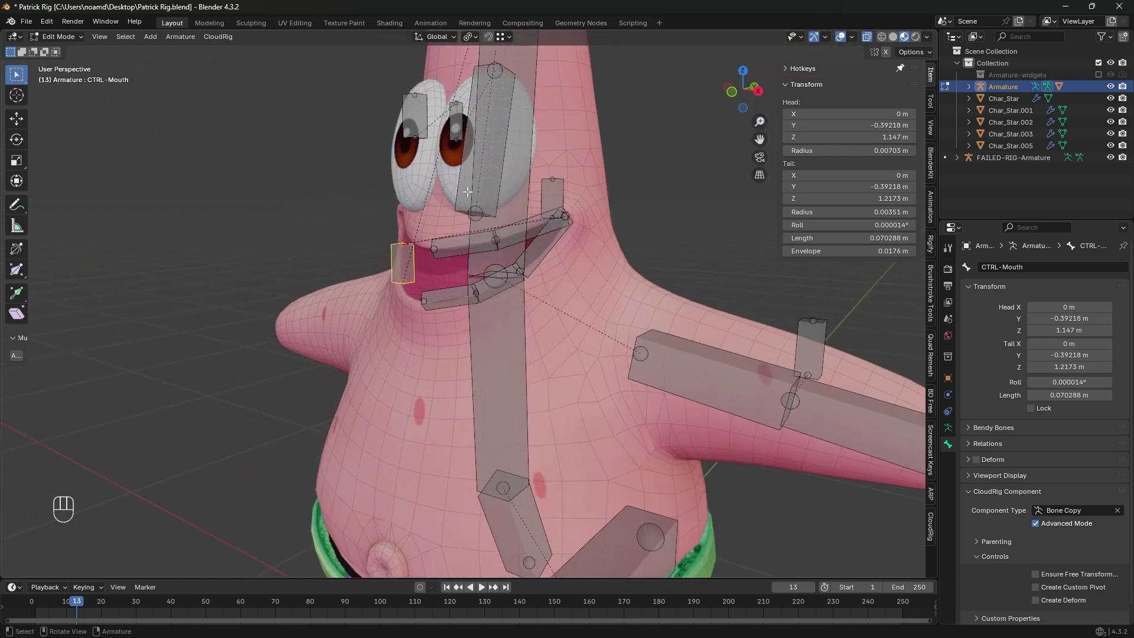
- Rename the CTRL-Blink.L bone in front of the left eye as CTRL-Eye.L
middle_click_drag(410, 249, 764, 369)
left_click(453, 266)
scroll(472, 295, "up", 4)
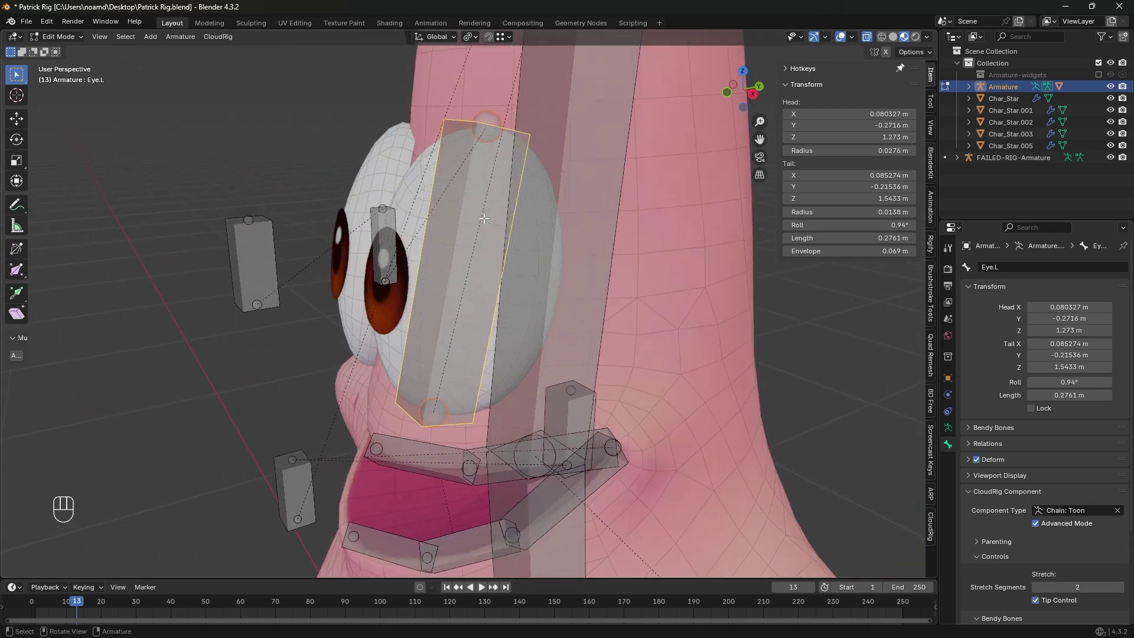
left_click(265, 252)
middle_click_drag(264, 253, 472, 260)
middle_click_drag(662, 277, 497, 322)
middle_click_drag(496, 322, 423, 317)
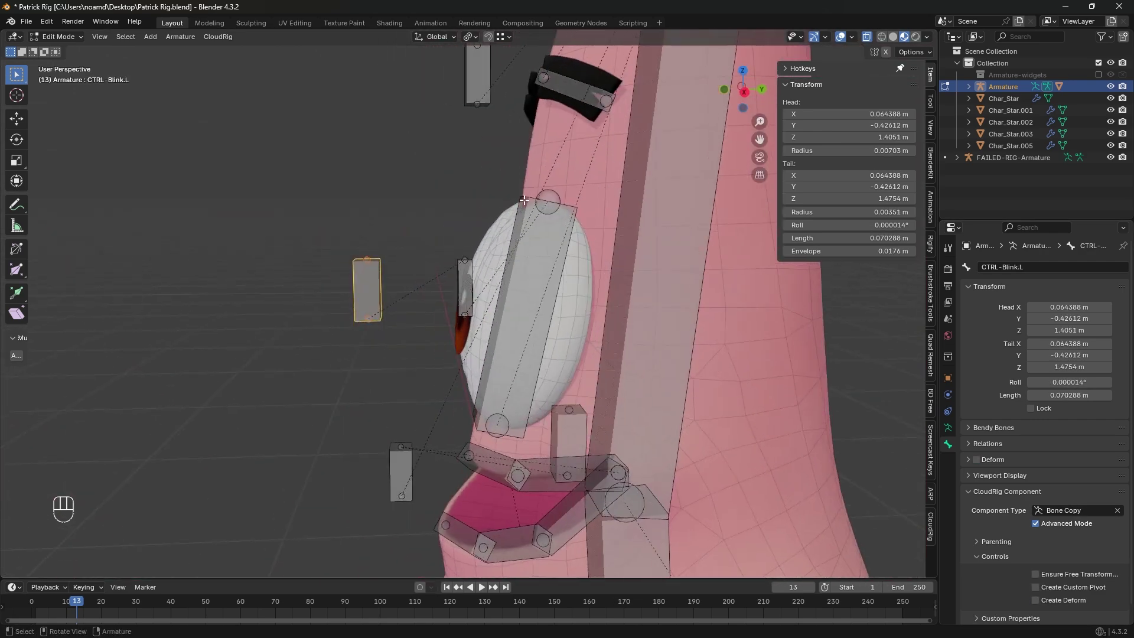
middle_click_drag(525, 200, 582, 198)
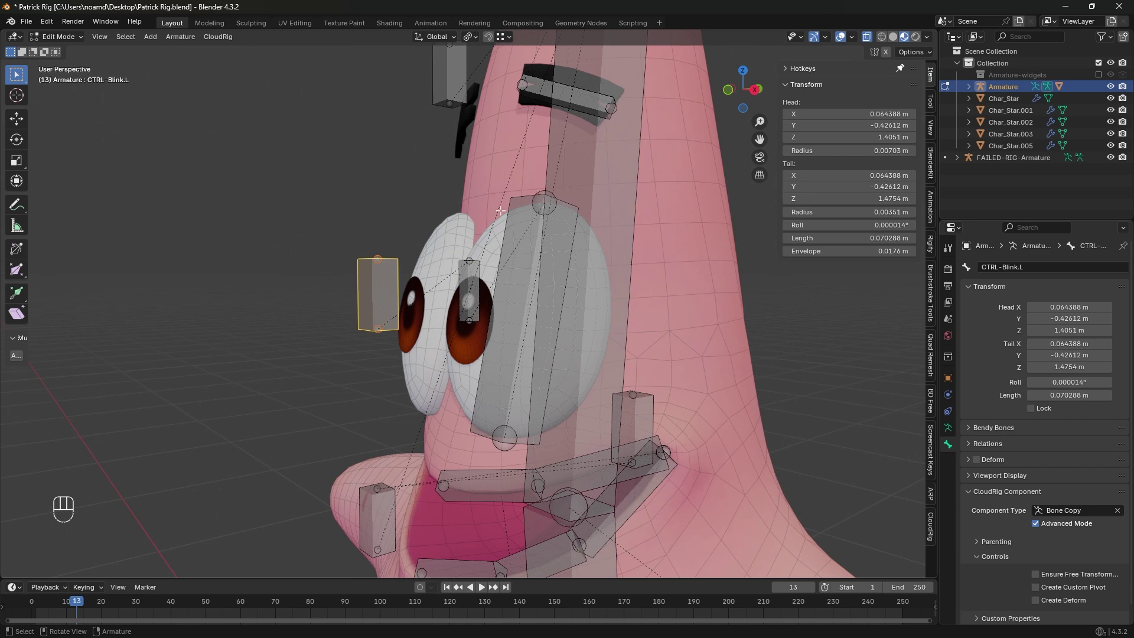
middle_click_drag(362, 287, 302, 405)
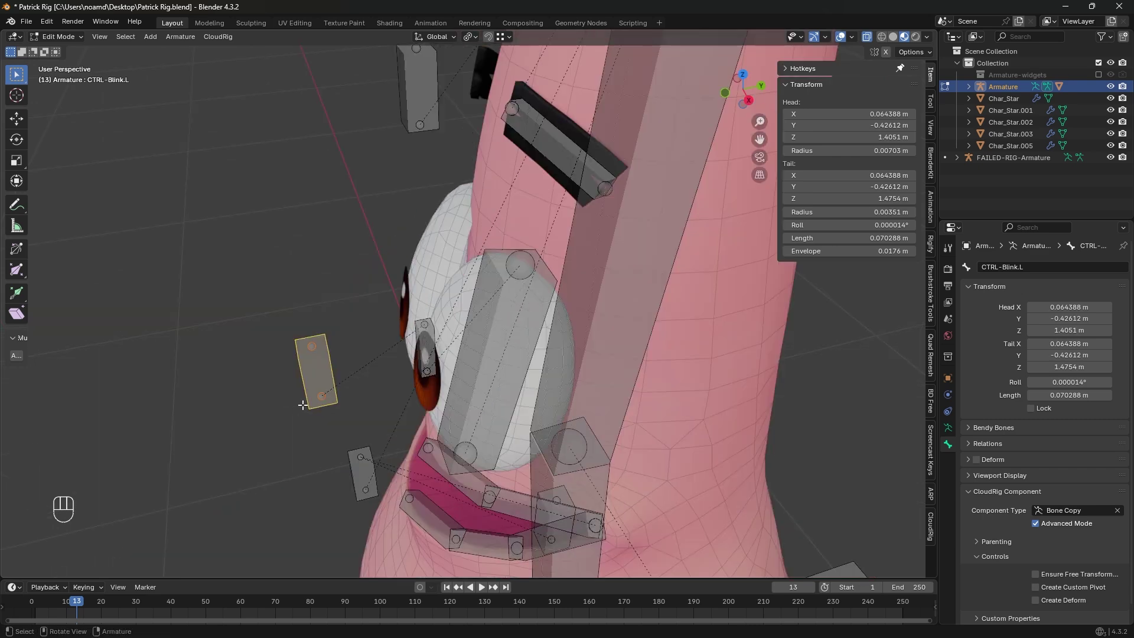
key("F2")
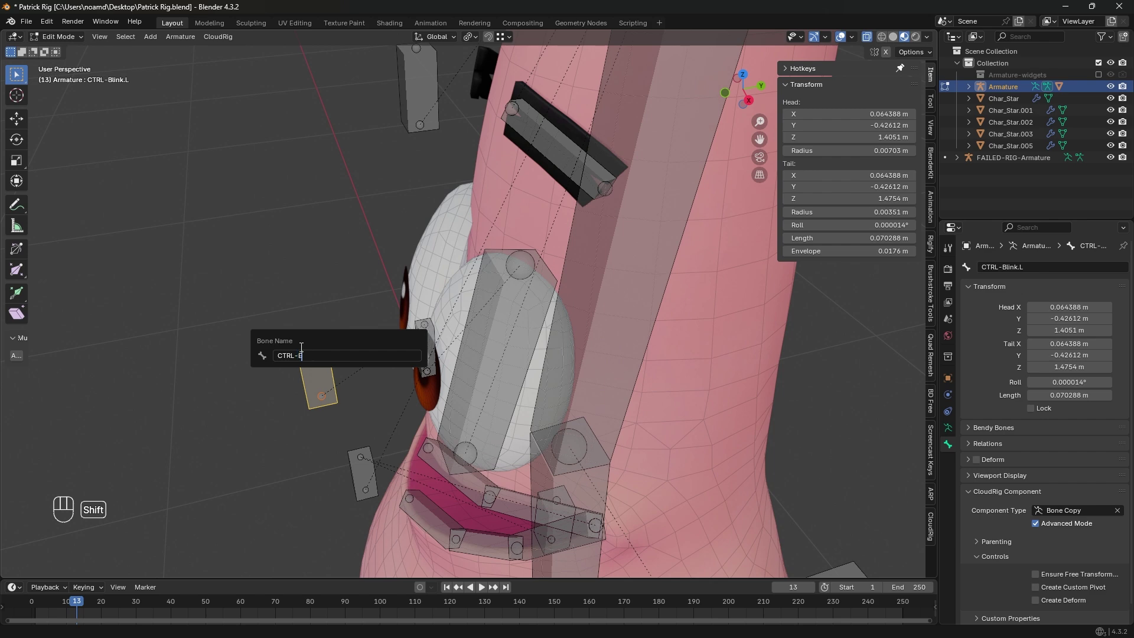
type("CTRL-Eye.L")
key("Return")
- Move CTRL-Eye.L back along the Y axis into the left eyeball, to about Y -0.235 m
key("g")
middle_click_drag(333, 366, 378, 357)
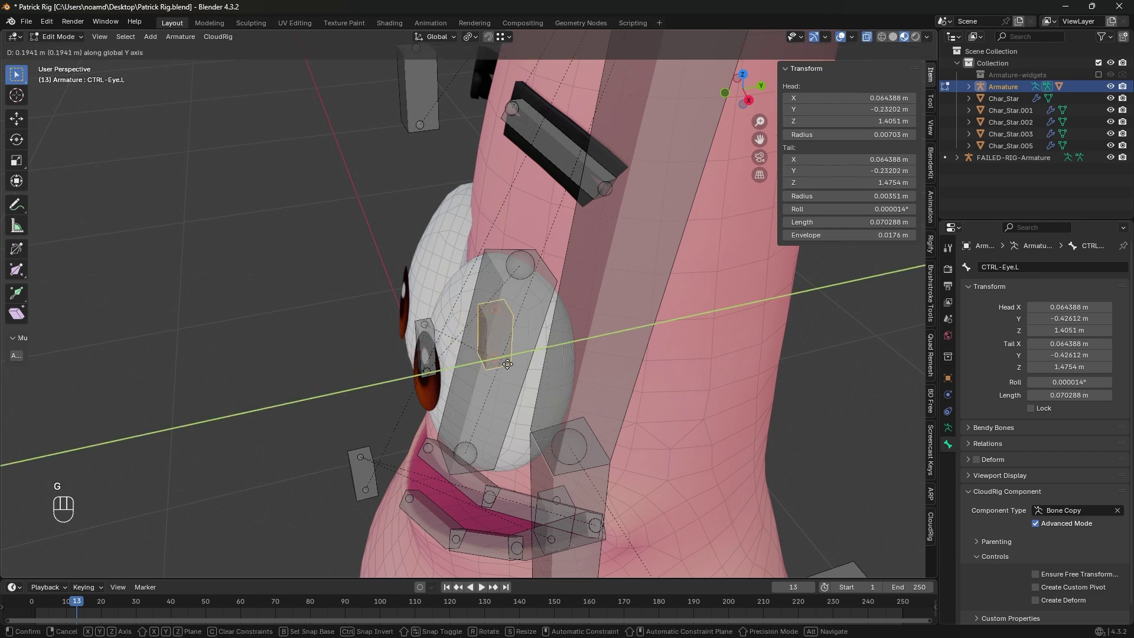
left_click(503, 332)
middle_click_drag(499, 334, 593, 257)
key("g")
middle_click_drag(519, 311, 419, 371)
left_click(519, 323)
- Parent CTRL-Eye.L to Spine3, keeping its offset
left_click(453, 445)
left_click(447, 364, "shift")
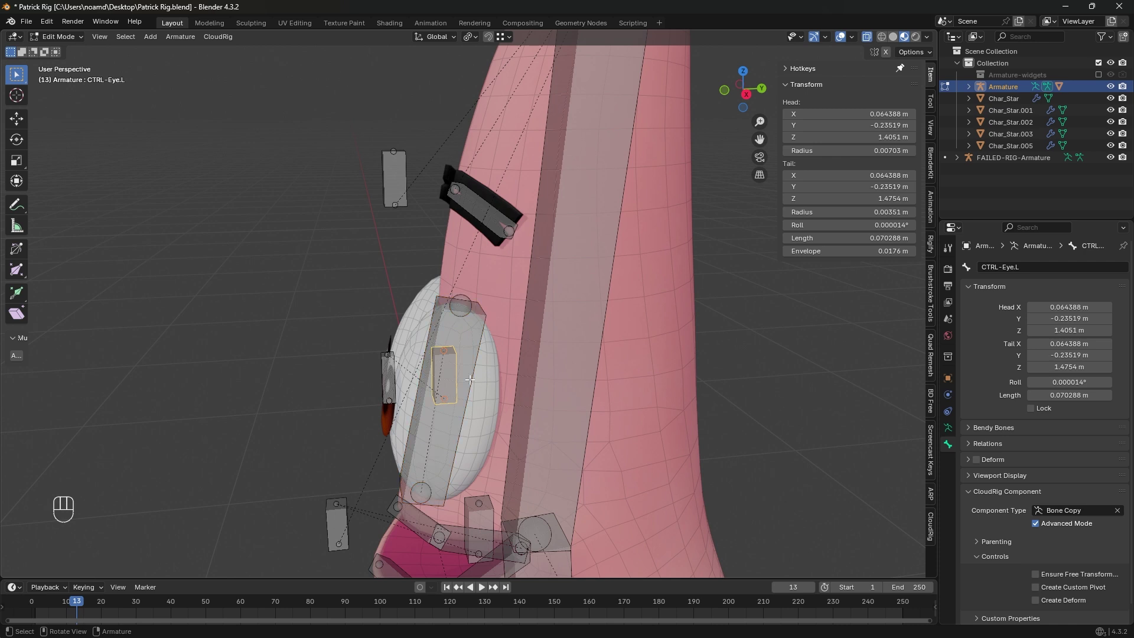
left_click(584, 301, "shift")
key("ctrl+p")
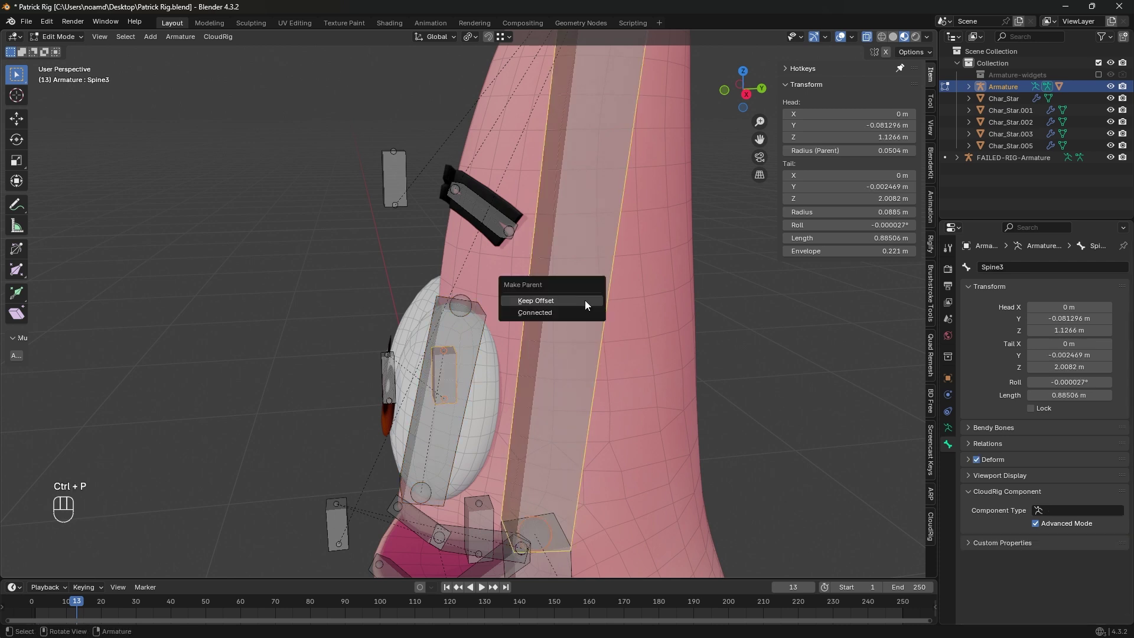
left_click(584, 300)
- Try to parent the small pupil bone to Eye.L with its offset kept
middle_click_drag(412, 400, 450, 399, "shift")
left_click(450, 400, "shift")
key("ctrl+p")
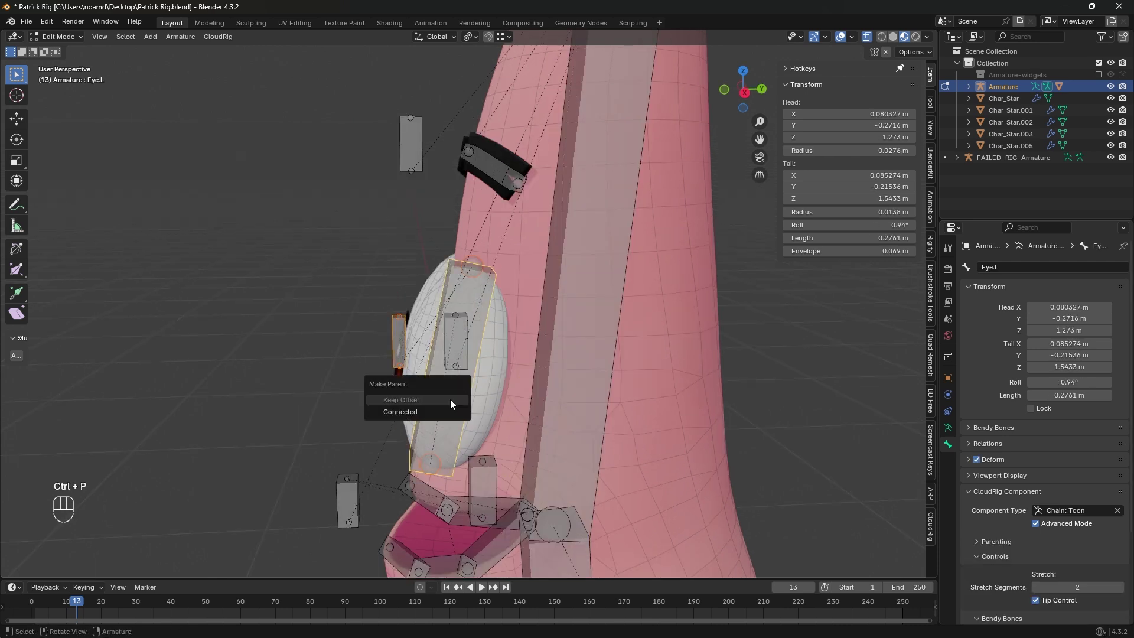
left_click(450, 399)
middle_click_drag(533, 286, 489, 311)
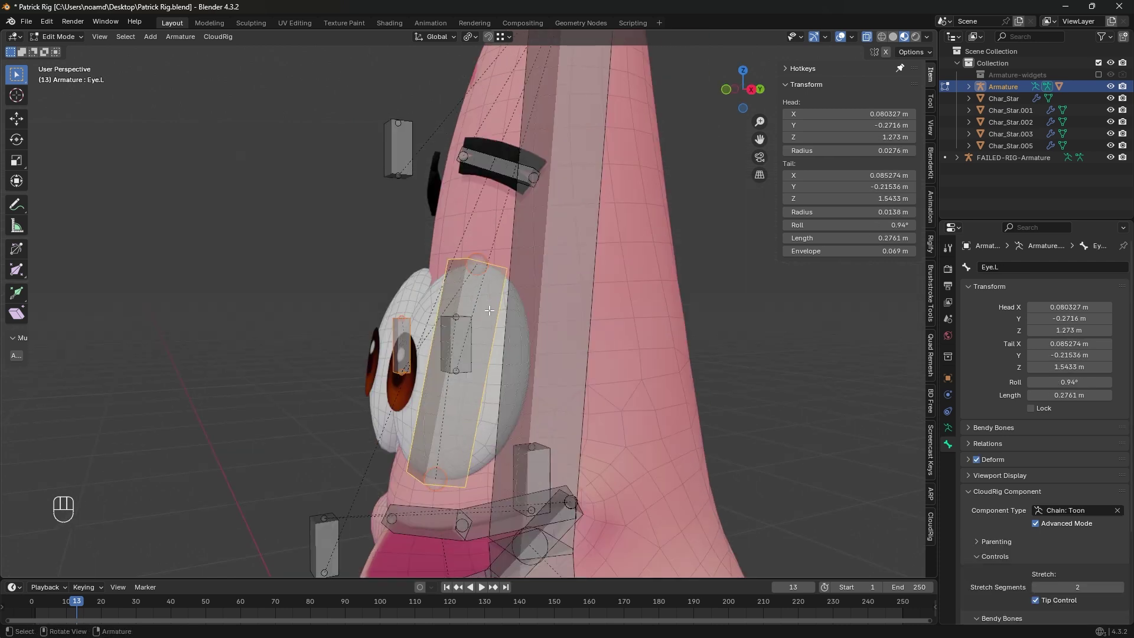
- Add a new bone about 0.059 m long in front of the face between the eyes, at about Y -0.350 m, Z 1.397 m
left_click(394, 375)
middle_click_drag(394, 374, 436, 326)
key("shift+a")
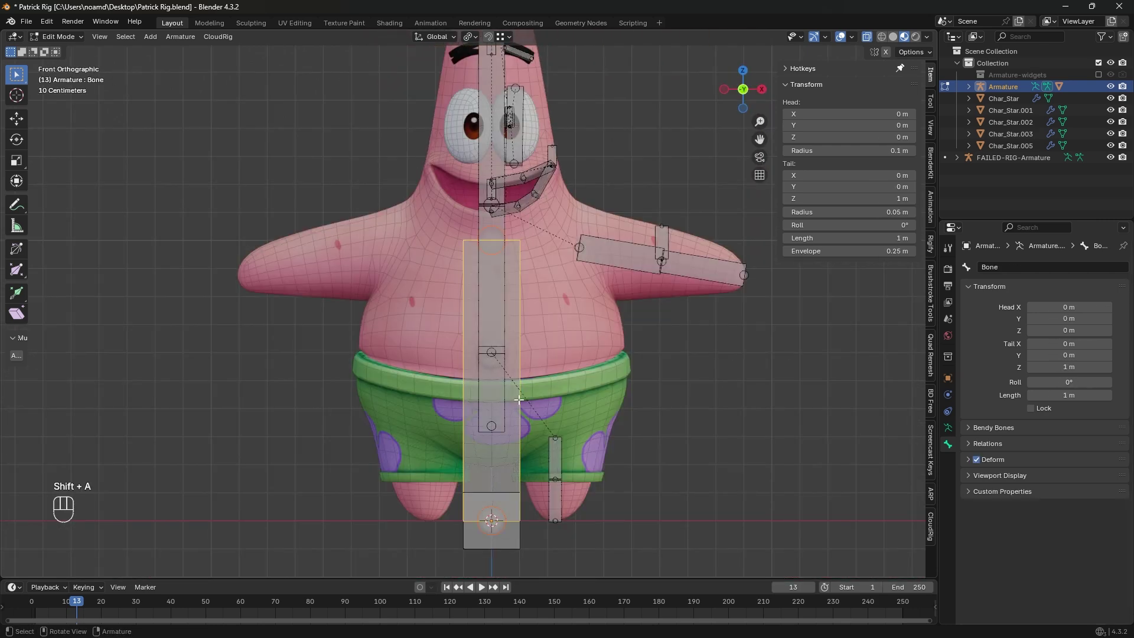
key("g")
middle_click_drag(499, 478, 510, 87)
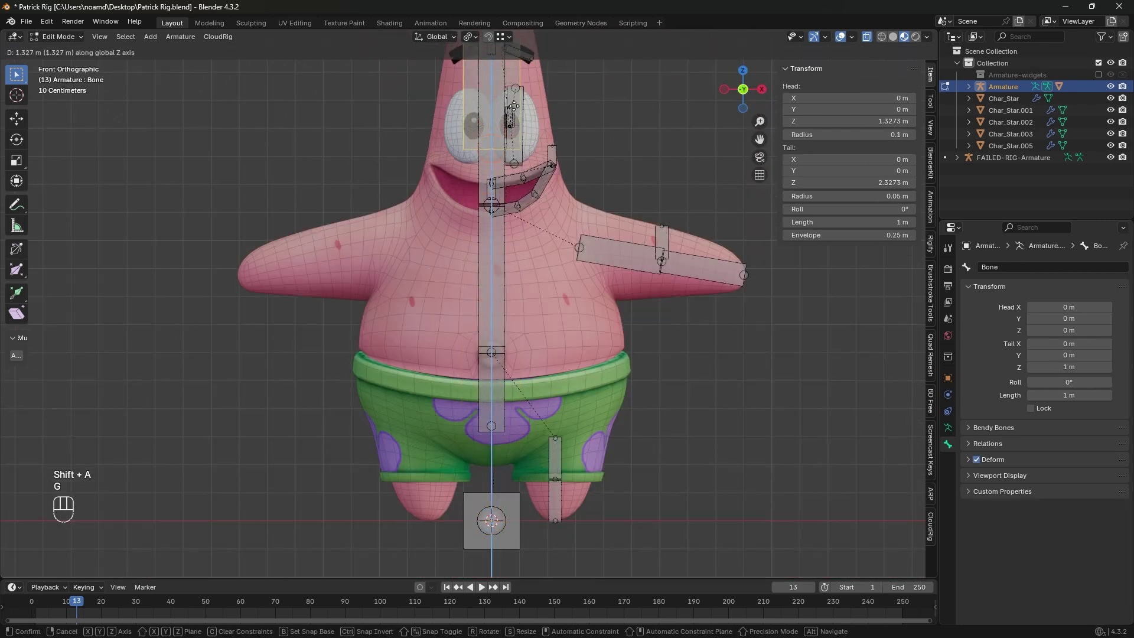
left_click(523, 92)
key("s")
key("s")
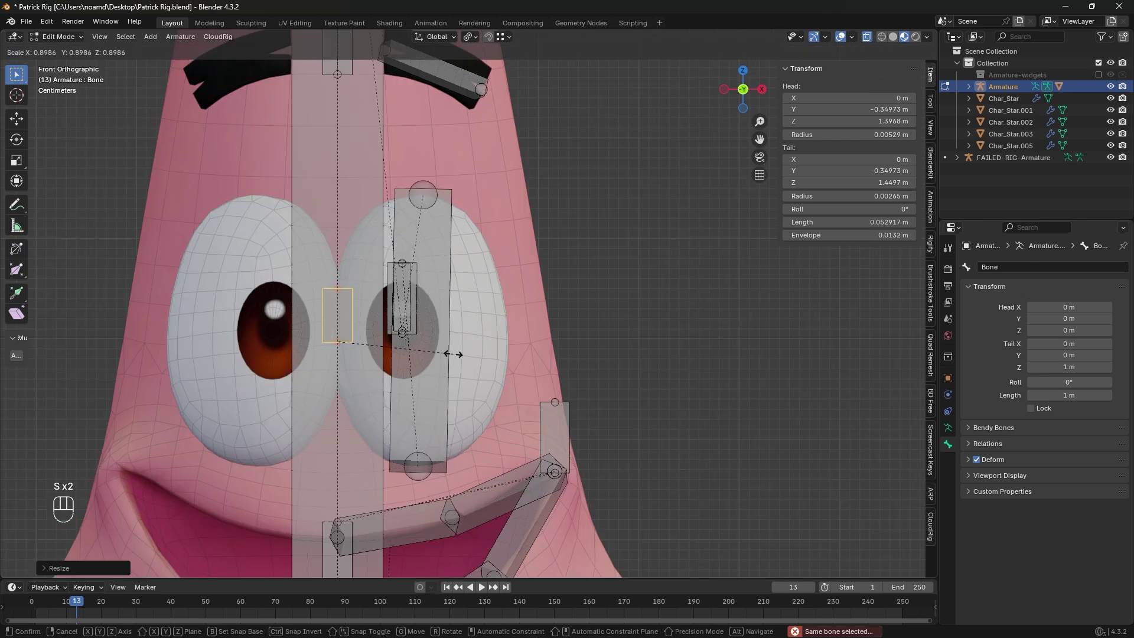
left_click(443, 346)
- Rename the new bone between the eyes as CTRL-Blink
key("F2")
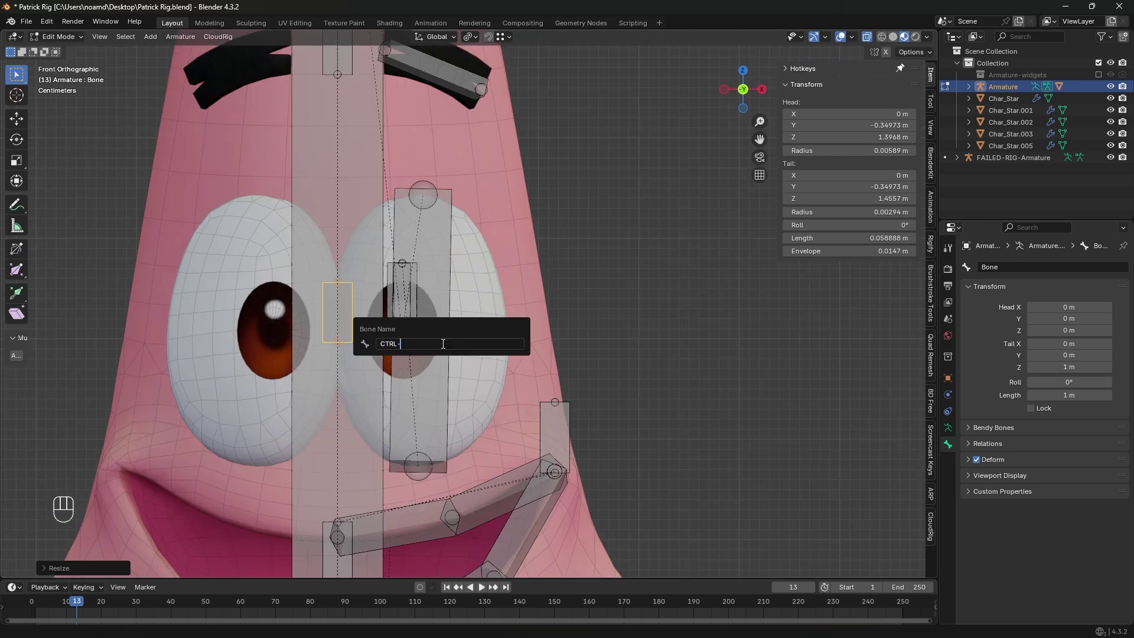
type("CTRL-")
type("Blink")
key("Return")
- Parent CTRL-Blink to CTRL-Eye.L, keeping its offset
middle_click_drag(443, 344, 423, 290)
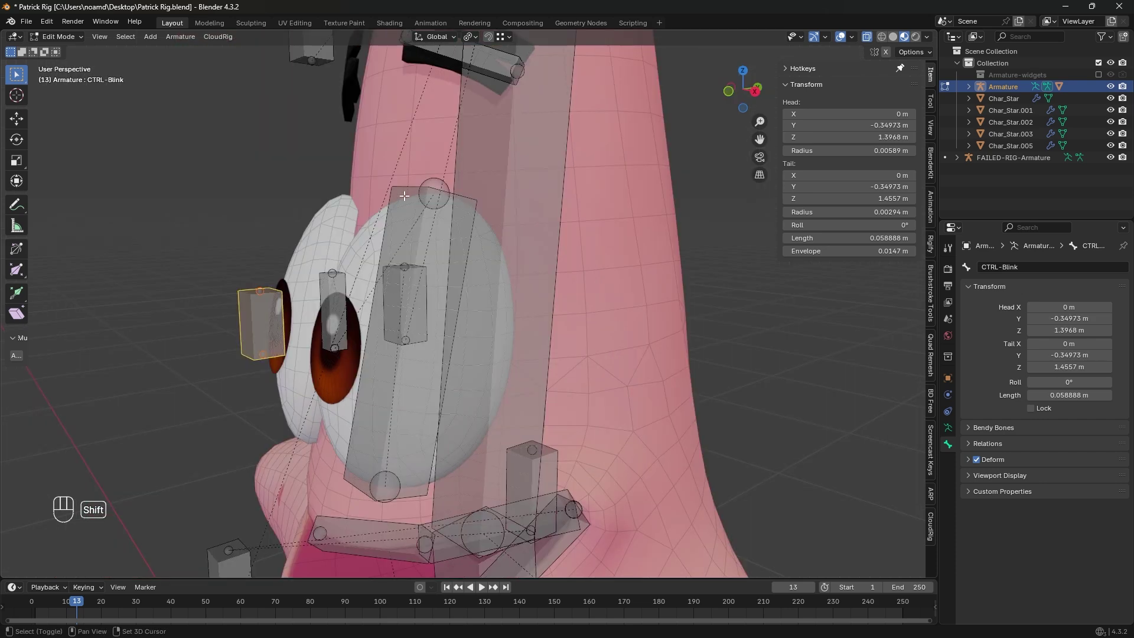
left_click(414, 307, "shift")
key("ctrl+p")
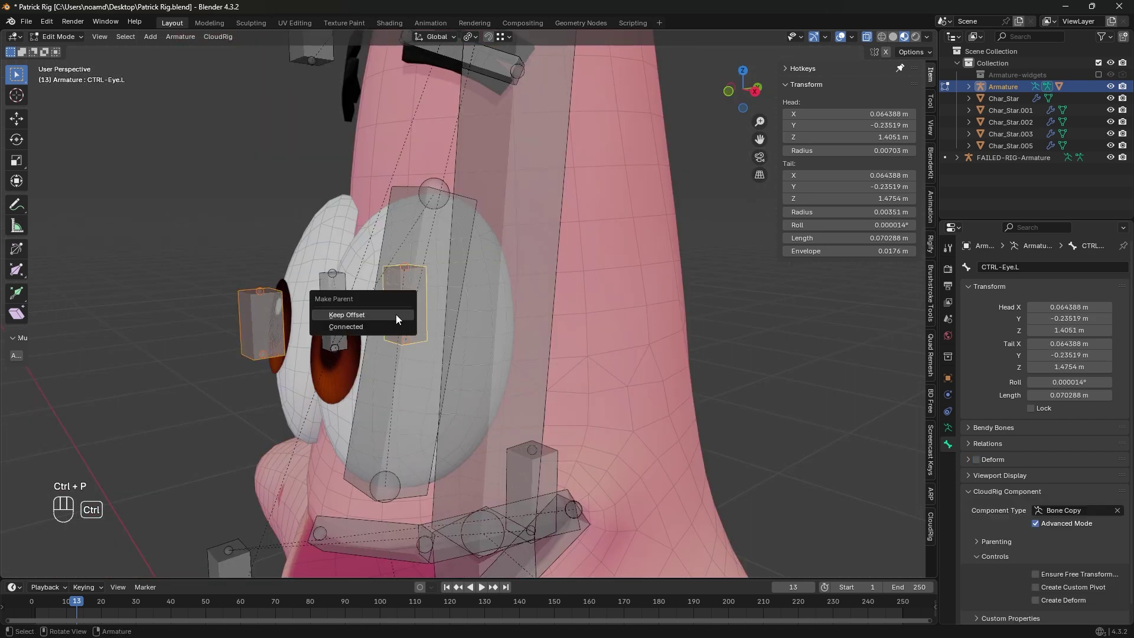
left_click(396, 314)
middle_click_drag(331, 331, 377, 301)
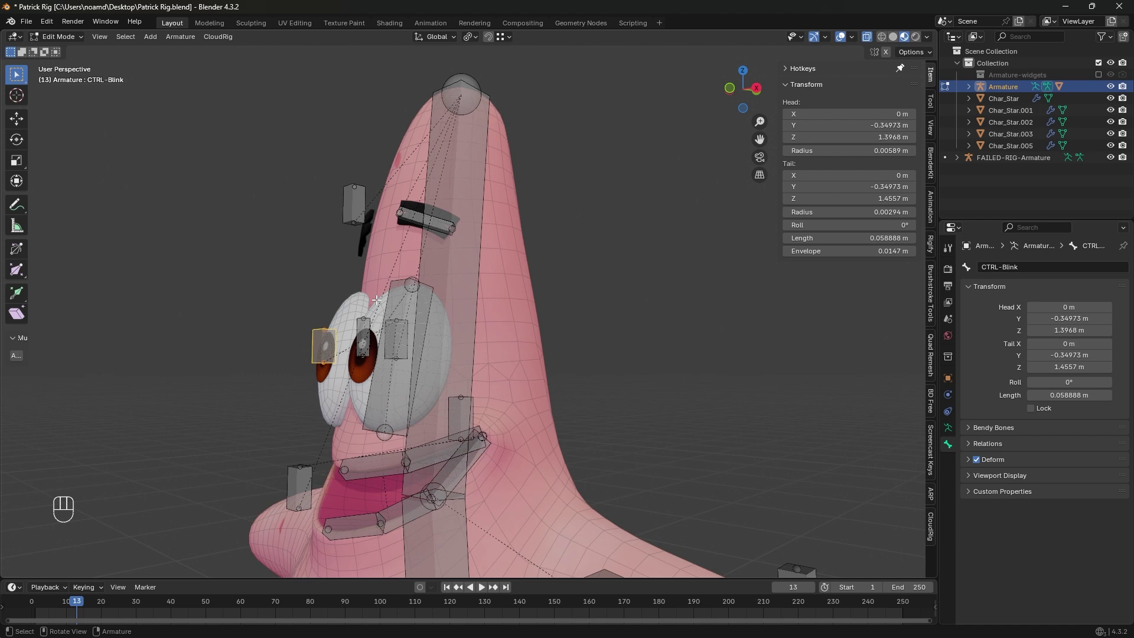
- Duplicate CTRL-Eye.L and place the copy above the left eyebrow, at about X 0.095 m, Z 1.675 m
left_click(385, 371)
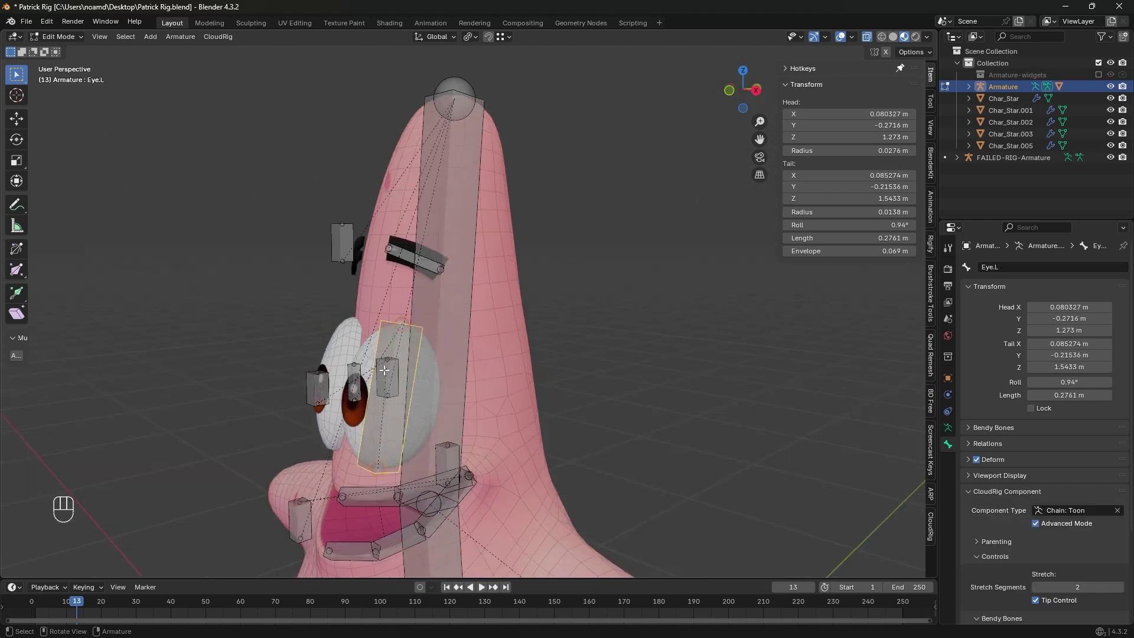
left_click(384, 370)
middle_click_drag(551, 248, 466, 233)
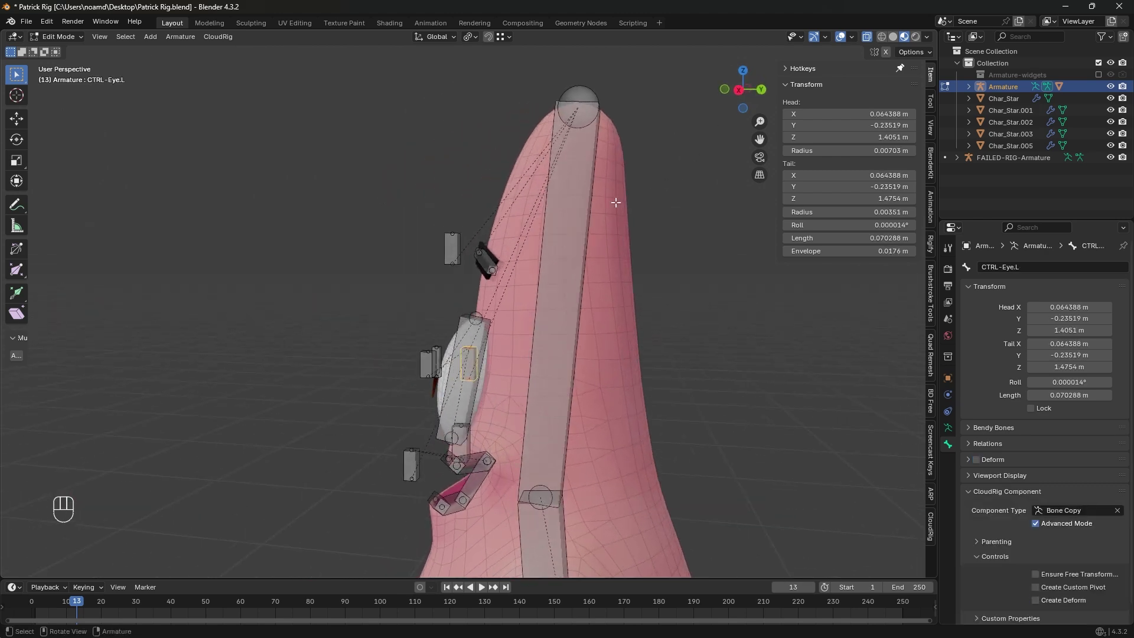
left_click(726, 90)
key("shift+d")
left_click(366, 176)
scroll(615, 185, "up", 5)
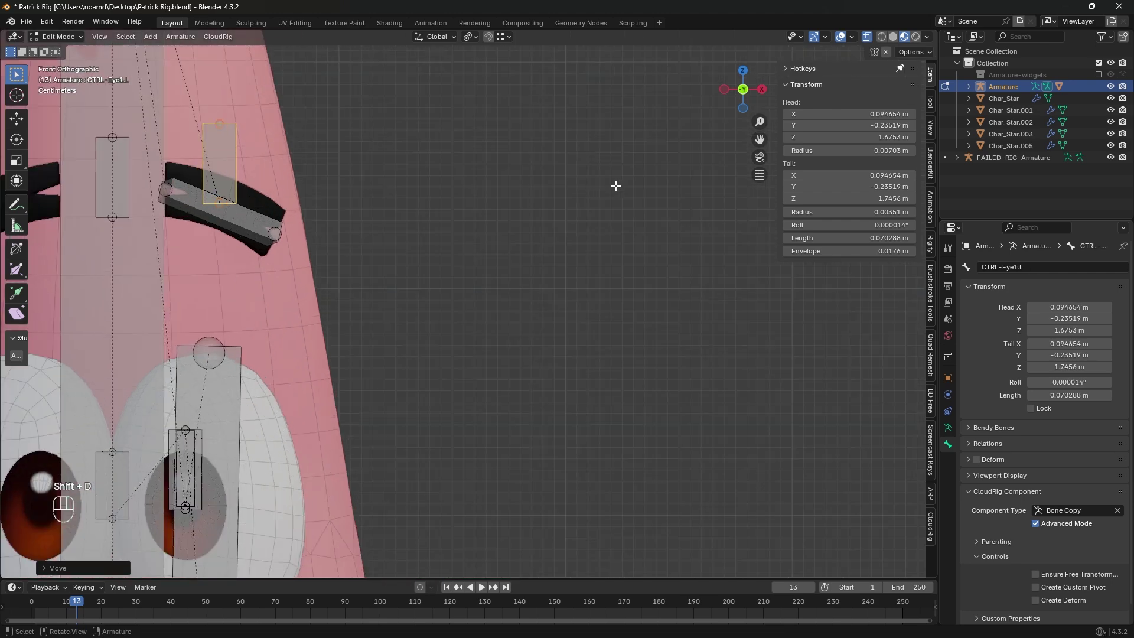
- Move the duplicated bone back to the left eyebrow at about Y -0.188 m and scale it to about 0.058 m long
left_click(764, 94)
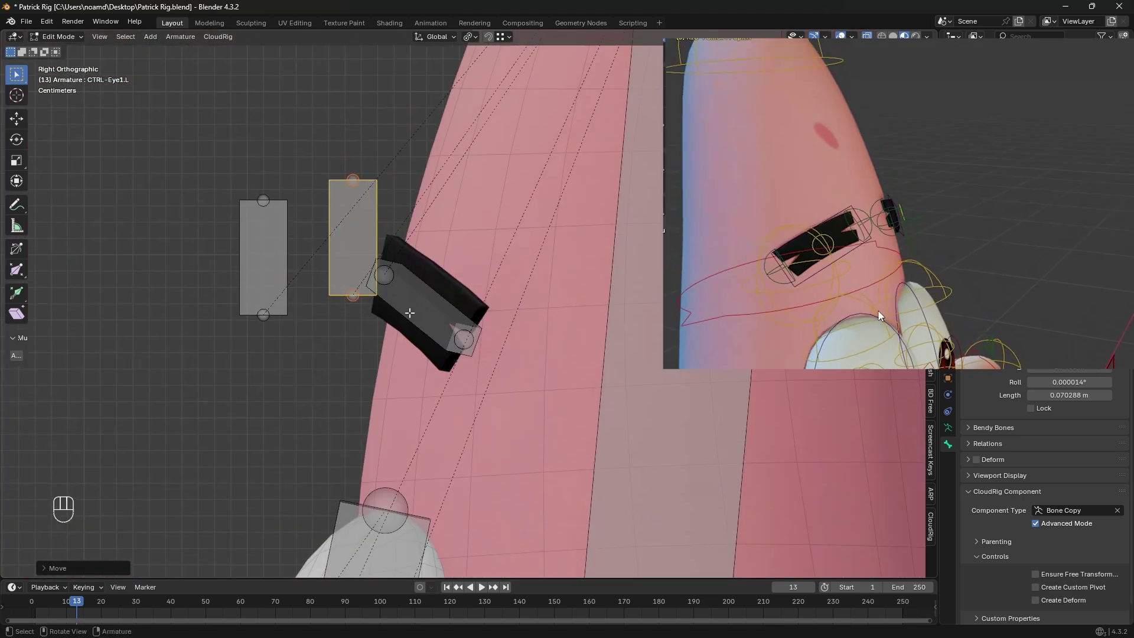
middle_click_drag(410, 313, 346, 318)
key("g")
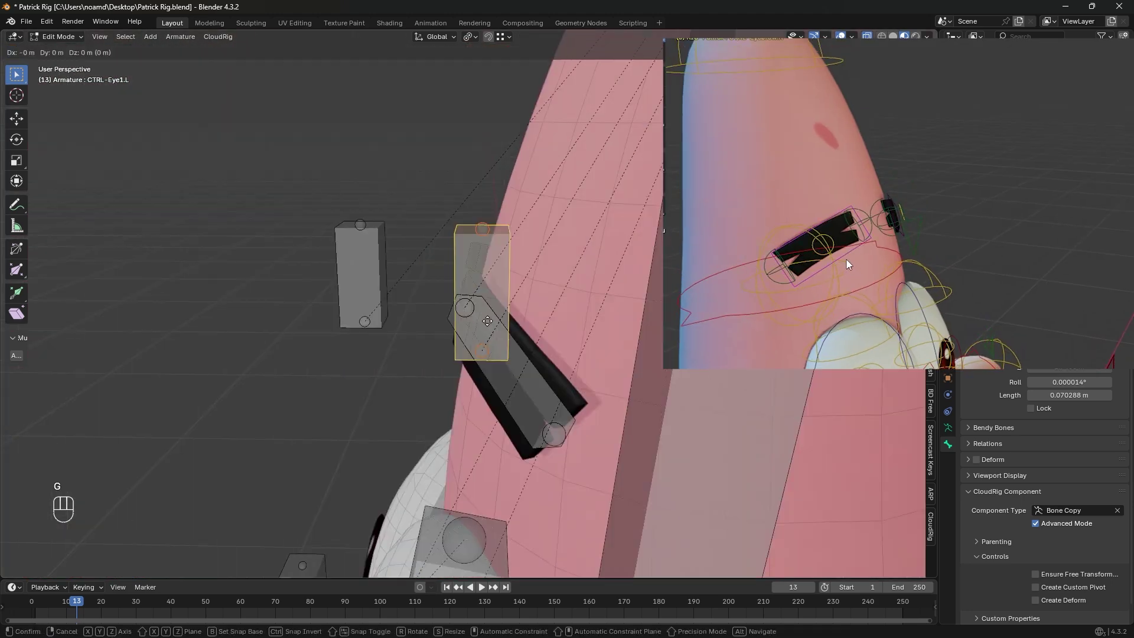
middle_click(484, 321)
left_click(507, 321)
middle_click_drag(510, 321, 604, 305)
key("s")
left_click(573, 300)
- Rename the duplicated bone at the left eyebrow as CTRL-Eyebrow.L
key("F2")
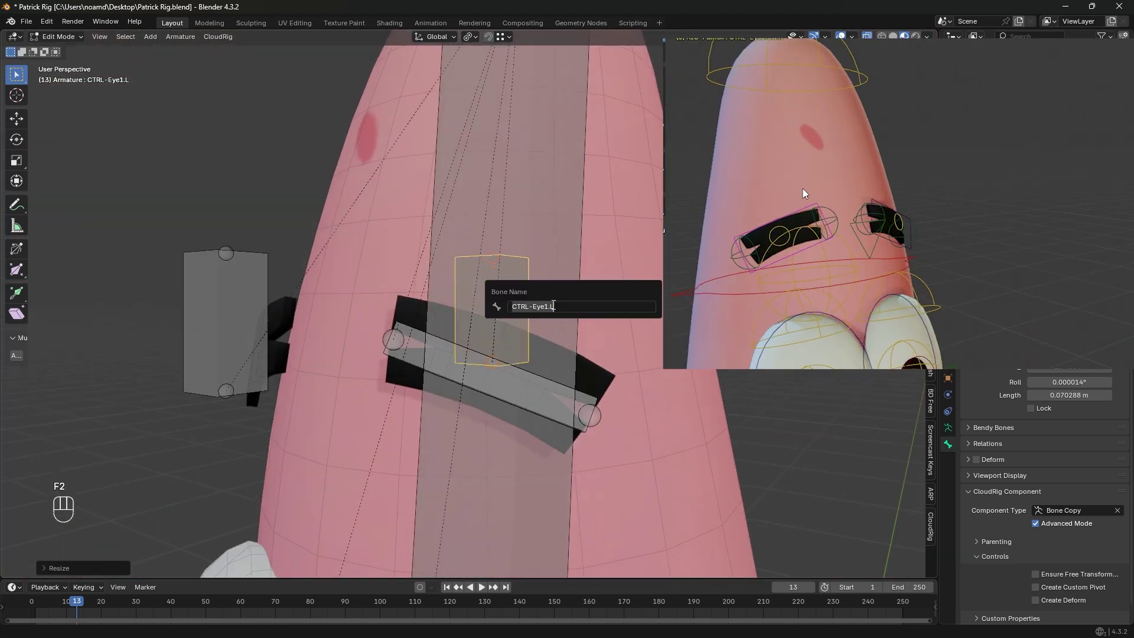
left_click(549, 300)
key("BackSpace")
type("brow")
key("Return")
- Parent the left eyebrow bone to CTRL-Eyebrow.L, keeping its offset
left_click(546, 393)
mouse_move(548, 390)
middle_mouse_down()
mouse_move(631, 405)
mouse_move(556, 409)
middle_mouse_up()
middle_click_drag(487, 415, 447, 393)
left_click(443, 344, "shift")
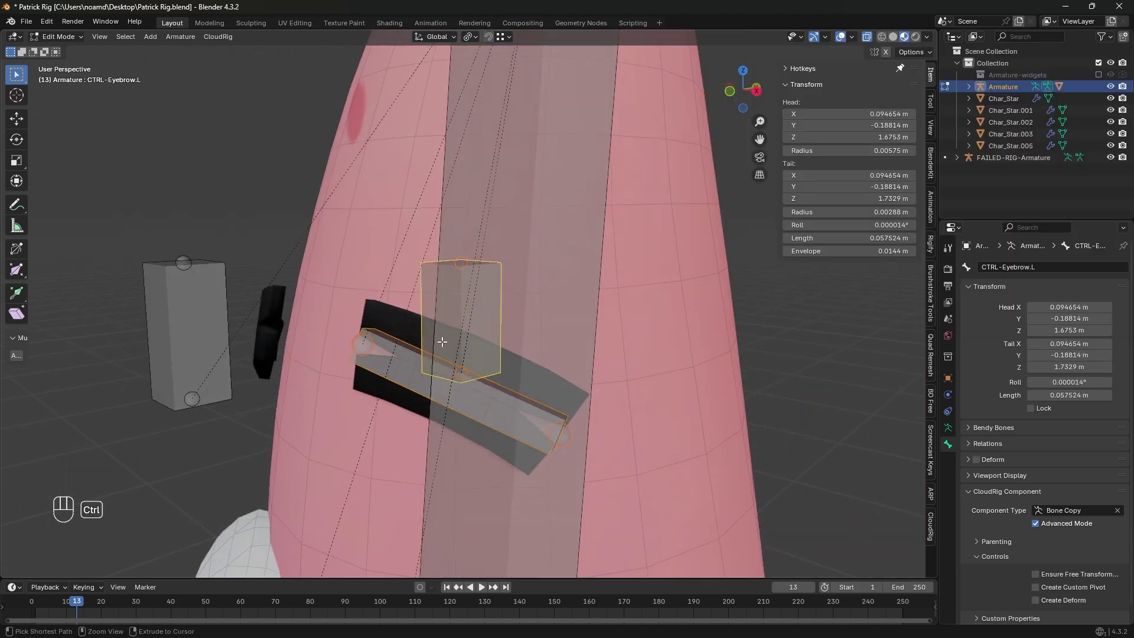
key("ctrl+p")
left_click(420, 313)
- Parent CTRL-Eyebrow.L to Spine3, keeping its offset
middle_click_drag(420, 314, 480, 338)
left_click(679, 216, "shift")
key("ctrl+p")
left_click(683, 216)
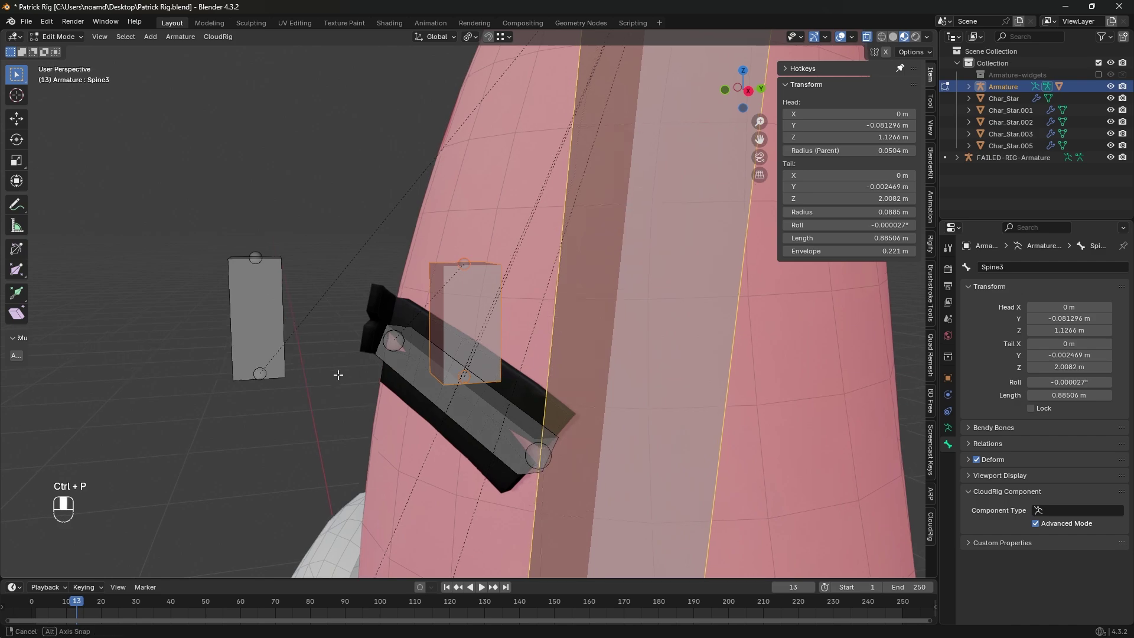
- Examine the placement of the control bones on the head and across the whole armature
middle_click_drag(337, 374, 444, 343)
middle_click_drag(273, 314, 322, 319)
middle_click_drag(473, 355, 460, 284, "shift")
scroll(496, 272, "down", 5)
left_click(510, 258)
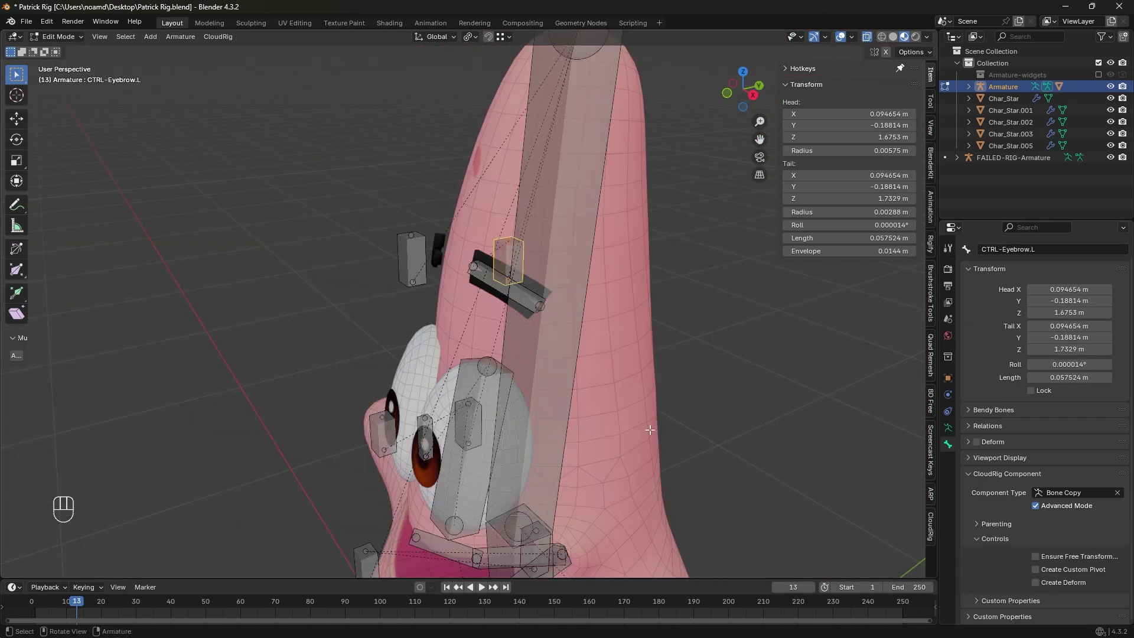
scroll(512, 354, "down", 4)
middle_click_drag(512, 416, 564, 511, "shift")
middle_click_drag(565, 511, 541, 519)
scroll(449, 413, "down", 2)
left_click(422, 383)
middle_click_drag(426, 386, 552, 343, "shift")
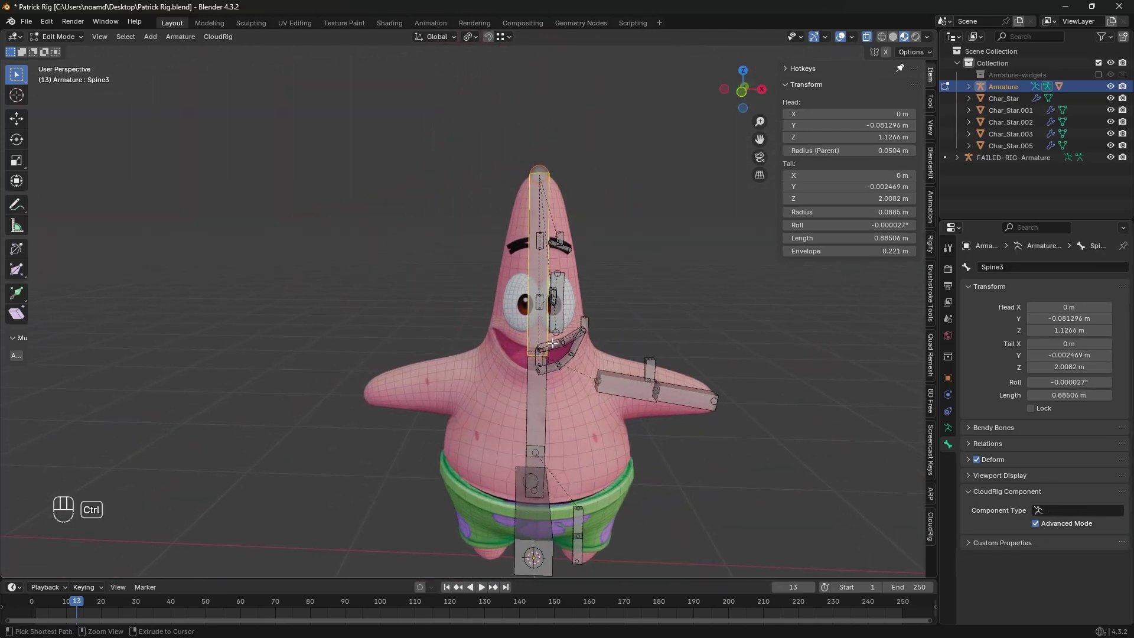
- Save the file and try to generate the CloudRig rig from the armature
key("ctrl+s")
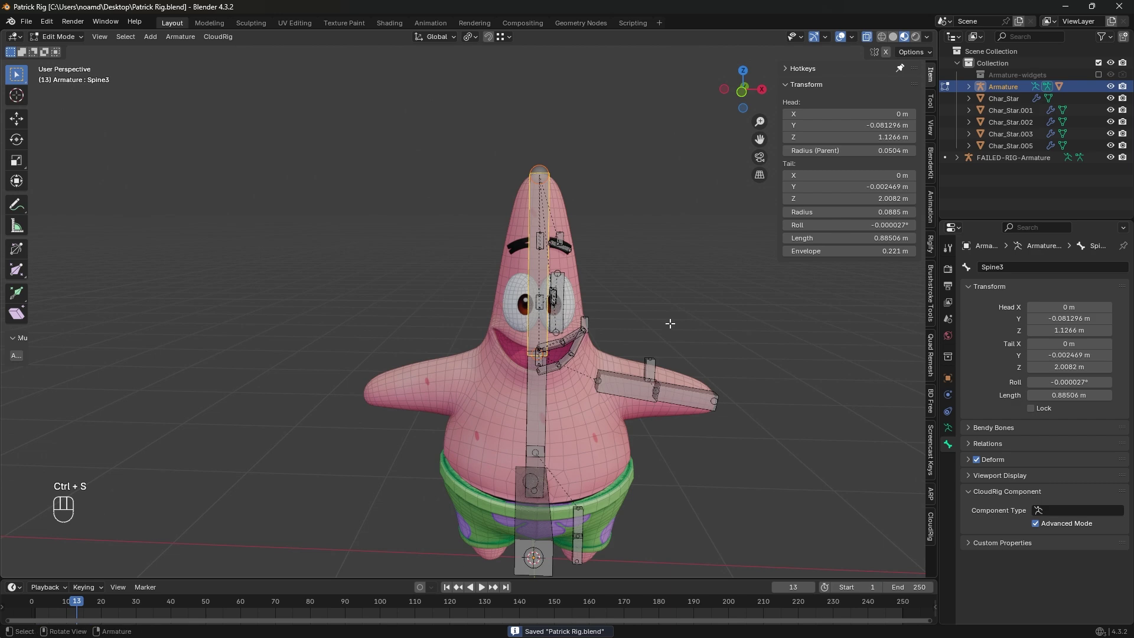
scroll(571, 323, "up", 3)
key("ctrl+alt+r")
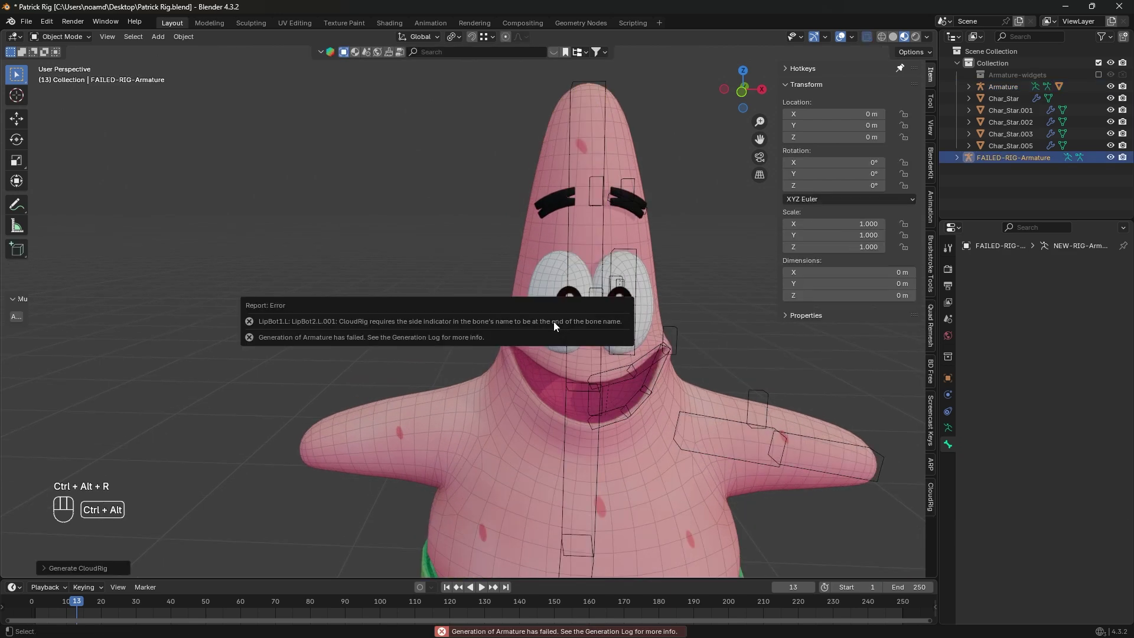
- Open the log of the rig generation, and undo the generation to return to editing the armature
left_click(455, 631)
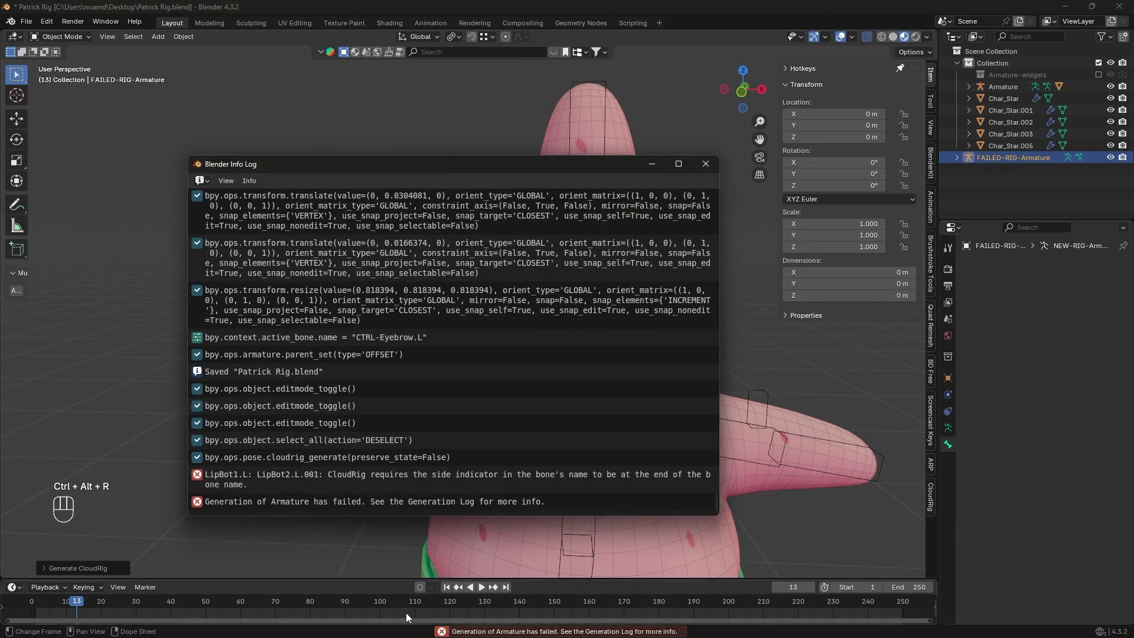
key("ctrl+z")
key("ctrl+z")
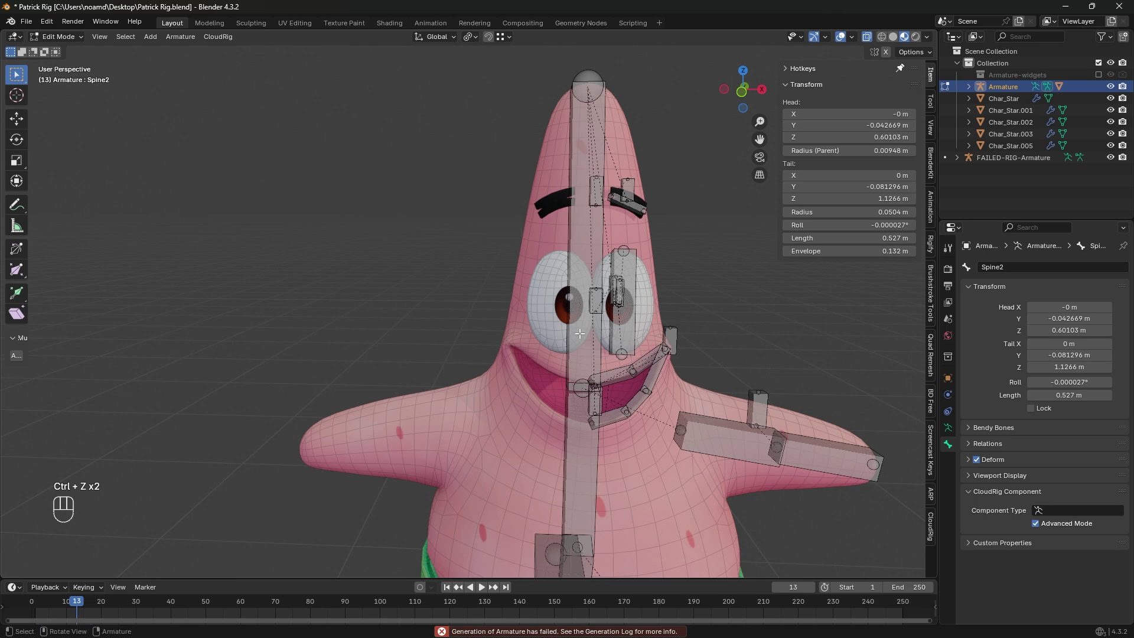
- Rename the lower-lip bone LipBot2.L.001 as LipBot3.L
left_click(579, 334)
left_click(528, 437)
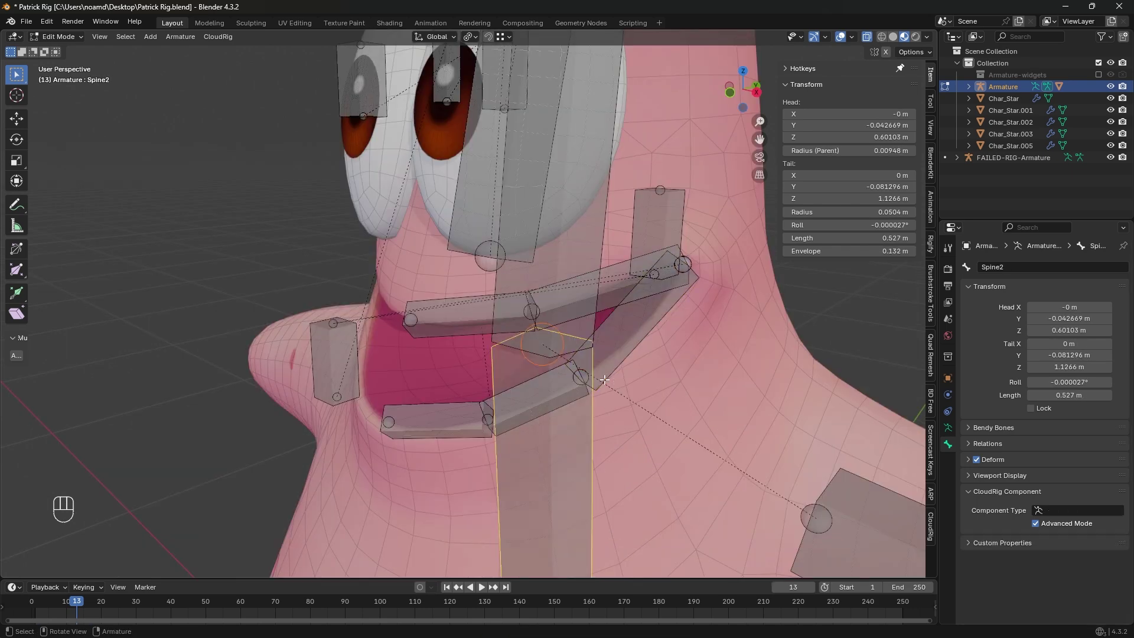
middle_click_drag(605, 380, 445, 423)
left_click(445, 423)
key("F2")
double_click(459, 458)
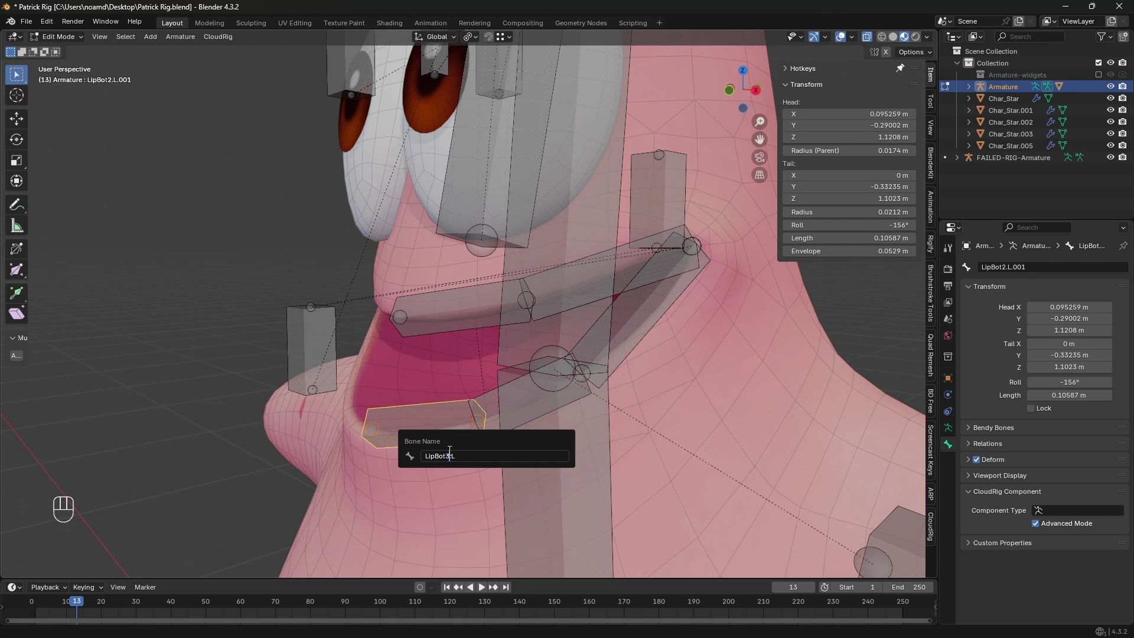
key("Return")
- Check the CloudRig component types of the upper lip bones, CTRL-Cornerlip.L and CTRL-Mouth
left_click(434, 300)
middle_click_drag(468, 315, 322, 242)
left_click(439, 174)
left_click(439, 173)
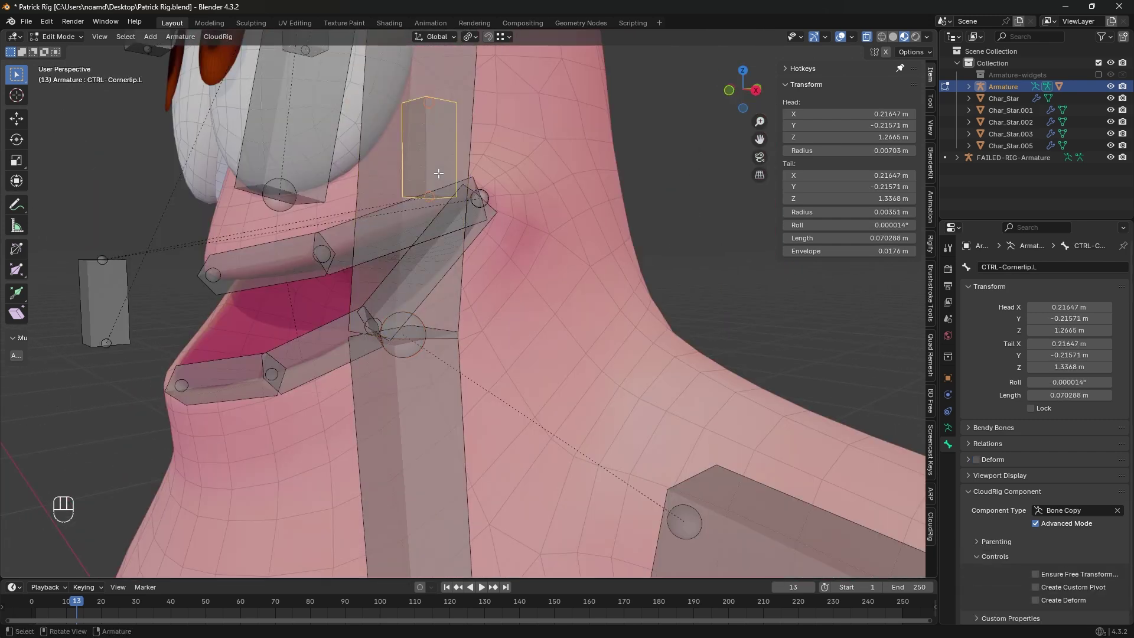
middle_click_drag(439, 174, 397, 334, "shift")
left_click(193, 376)
middle_click_drag(279, 313, 340, 467, "shift")
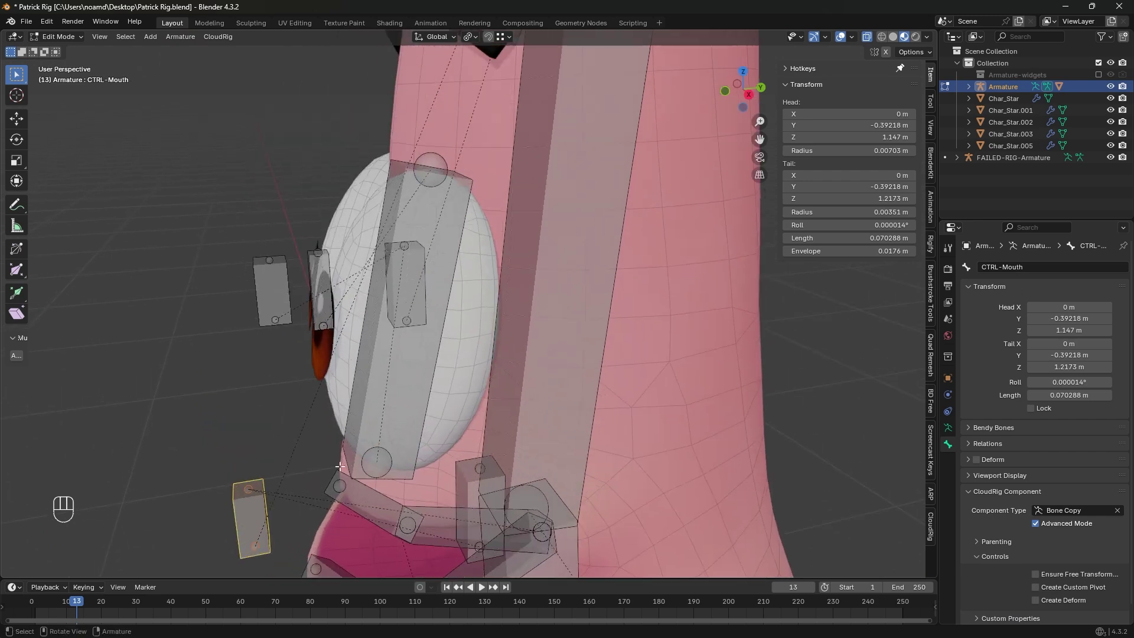
- Check the component type of CTRL-Blink and assign the Bone Copy component to CTRL-Eyebrow.L
left_click(272, 290)
scroll(1029, 555, "down", 1)
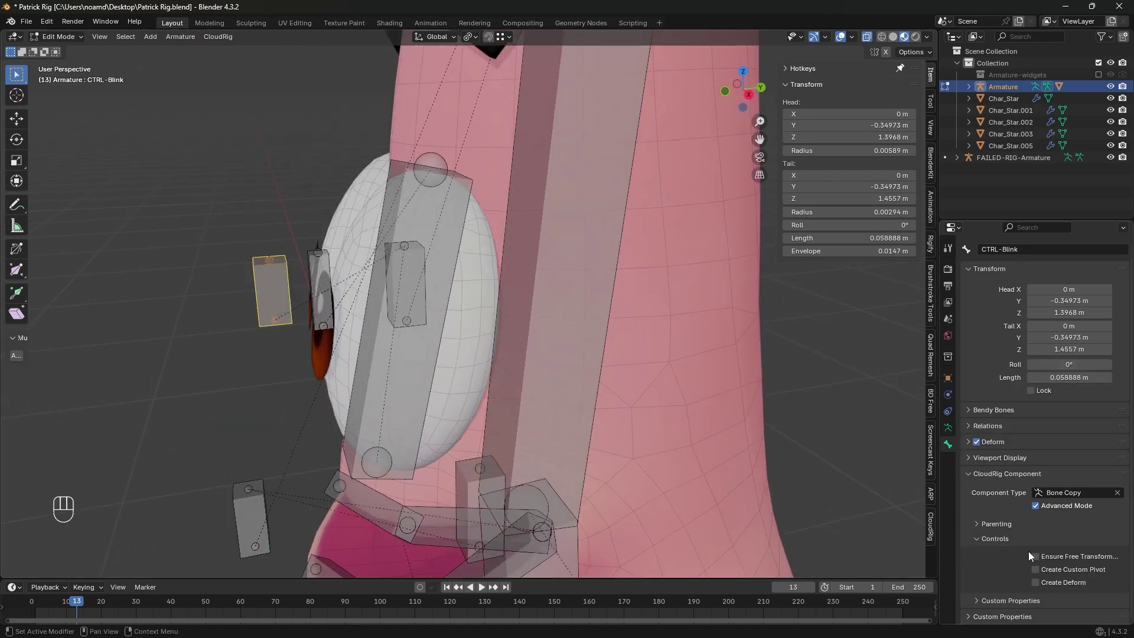
left_click(1063, 492)
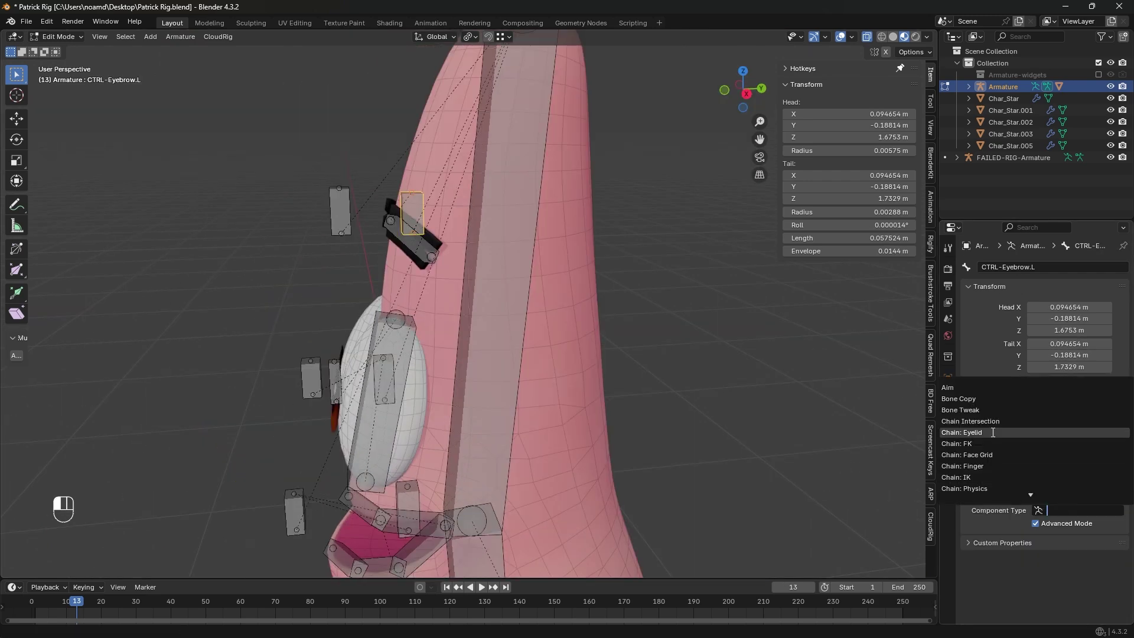
left_click(979, 399)
- Check the CloudRig component types of CTRL-Brows, CTRL-Eyebrow.L, the bone behind the left elbow and the left leg bones
left_click(339, 208)
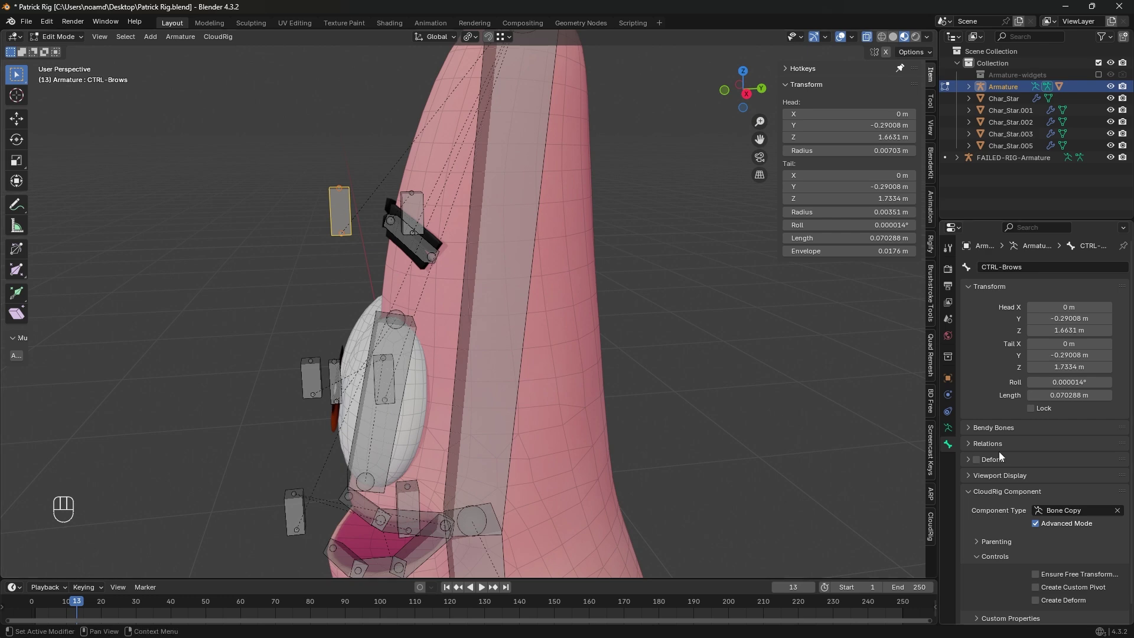
middle_click_drag(414, 284, 546, 370)
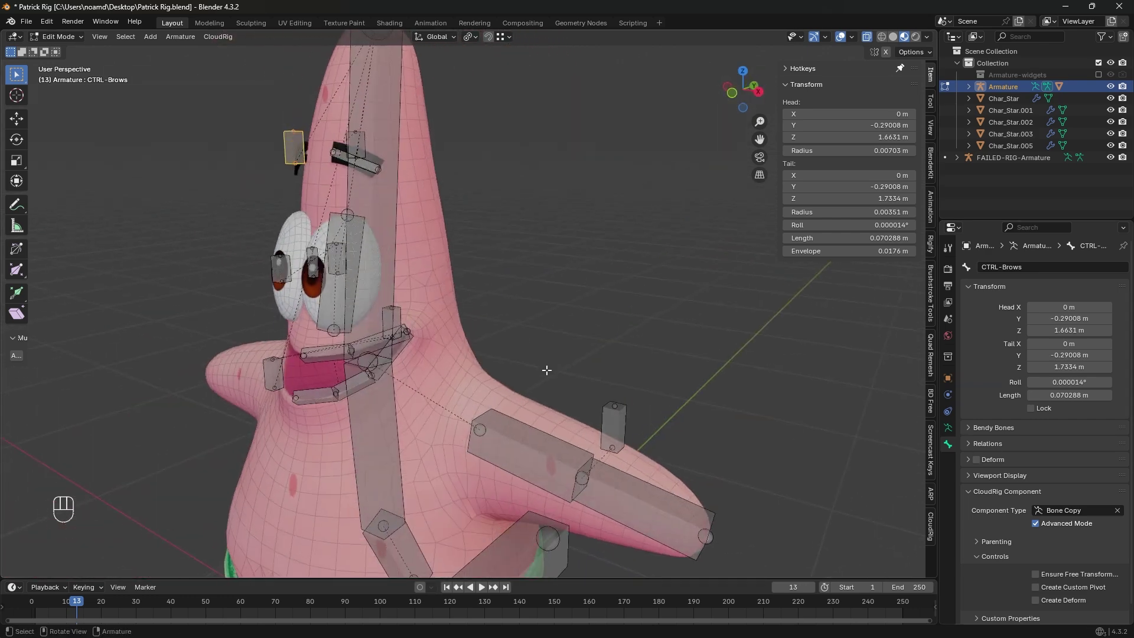
left_click(626, 423)
left_click(294, 147)
middle_click_drag(293, 146, 424, 130)
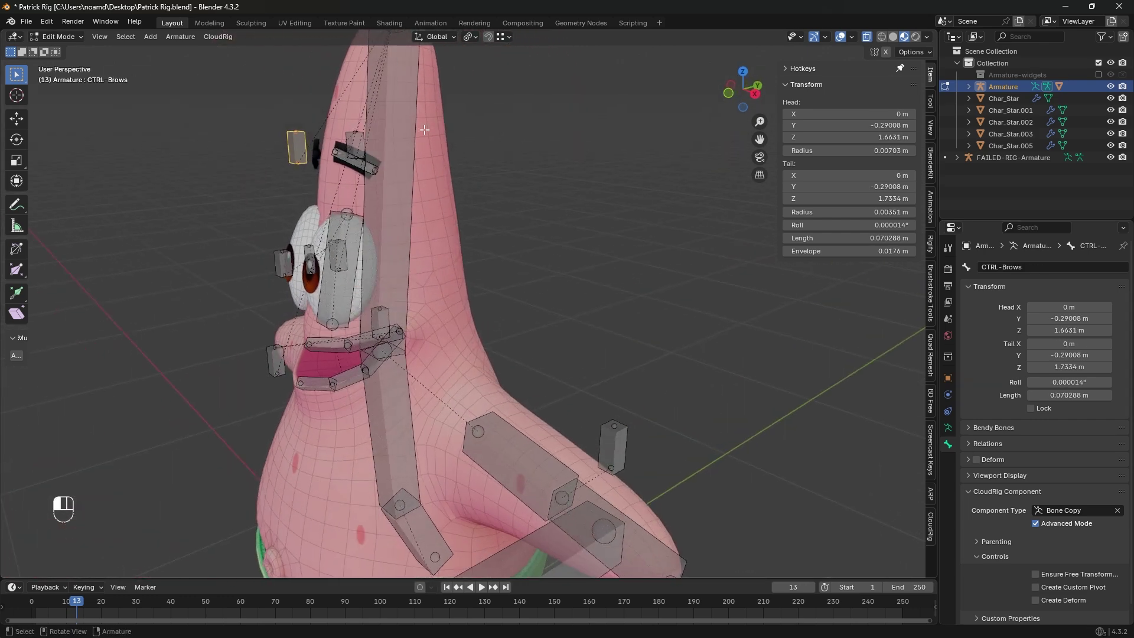
scroll(371, 306, "down", 2)
middle_click_drag(423, 421, 427, 343, "shift")
scroll(427, 343, "up", 2)
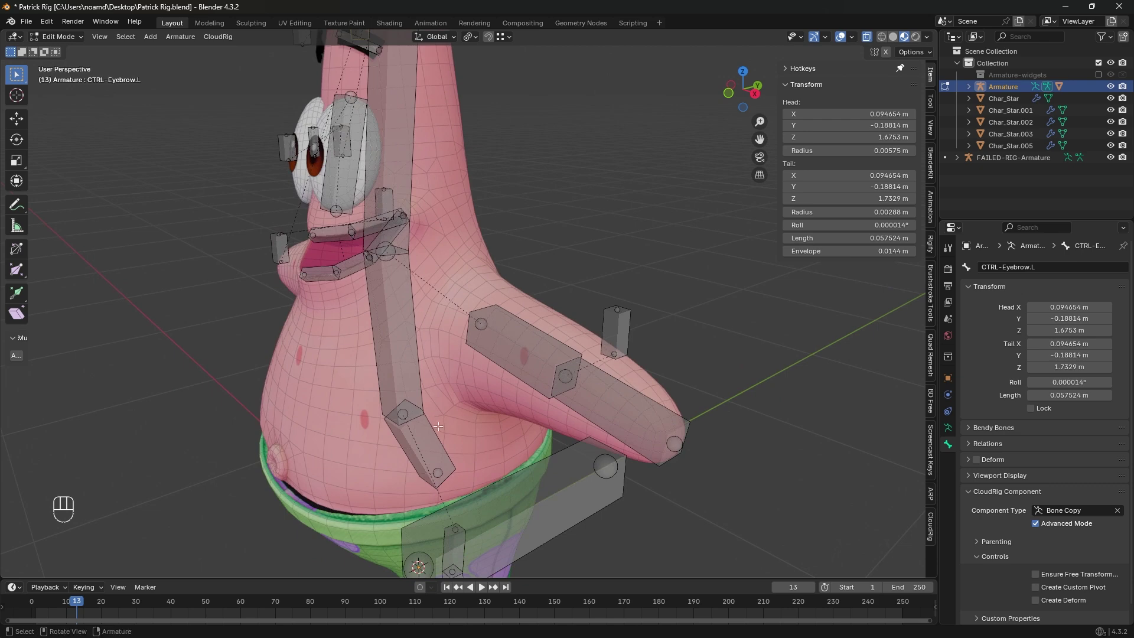
middle_click_drag(439, 425, 463, 306, "shift")
left_click(479, 448)
left_click(479, 447)
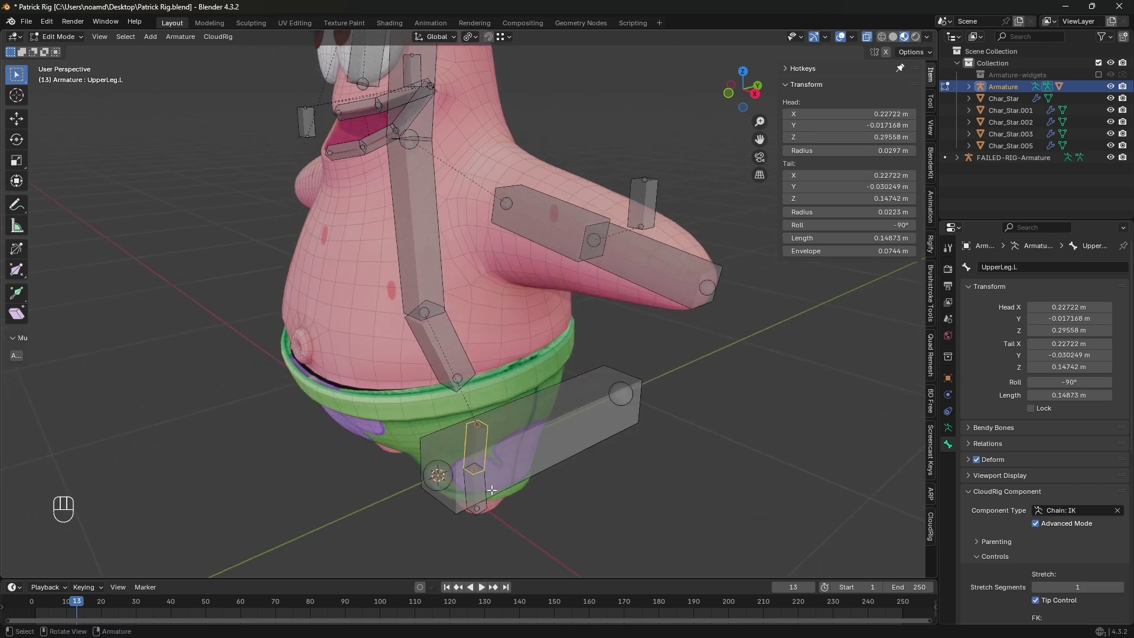
left_click(480, 491)
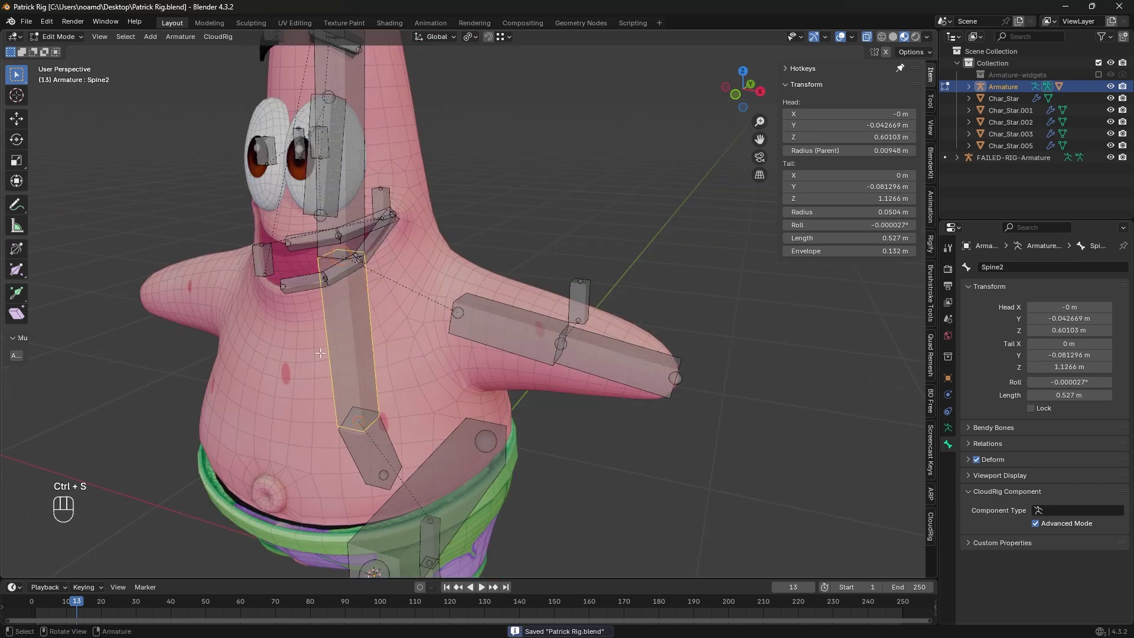
- Generate the CloudRig rig from the armature and switch the generated rig to Pose Mode
middle_click_drag(347, 324, 381, 348)
key("ctrl+alt+r")
key("ctrl+Tab")
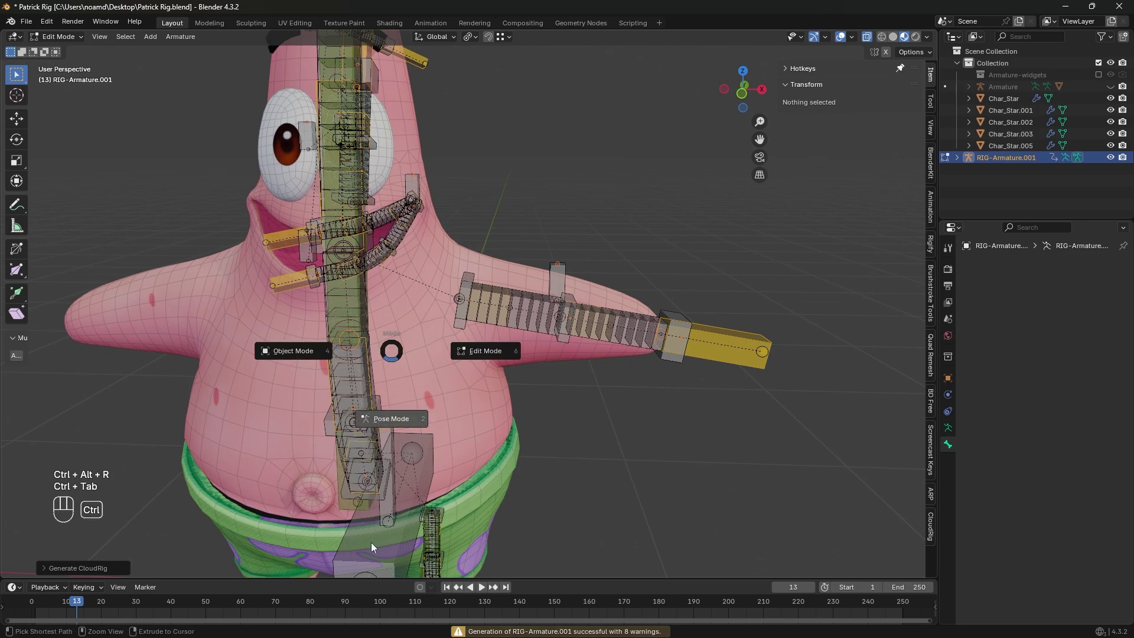
middle_click_drag(388, 427, 242, 422)
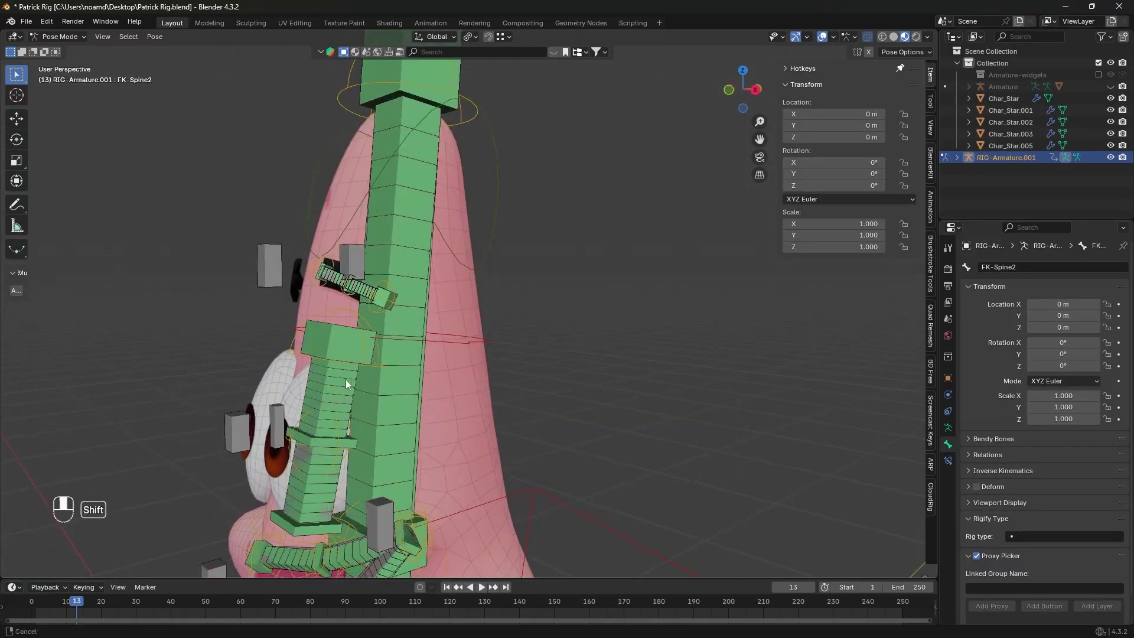
- Try moving the STR-Eye_2.L control in the middle of the left eye, cancelling the move
middle_click_drag(346, 379, 332, 318, "shift")
left_click(332, 318)
key("g")
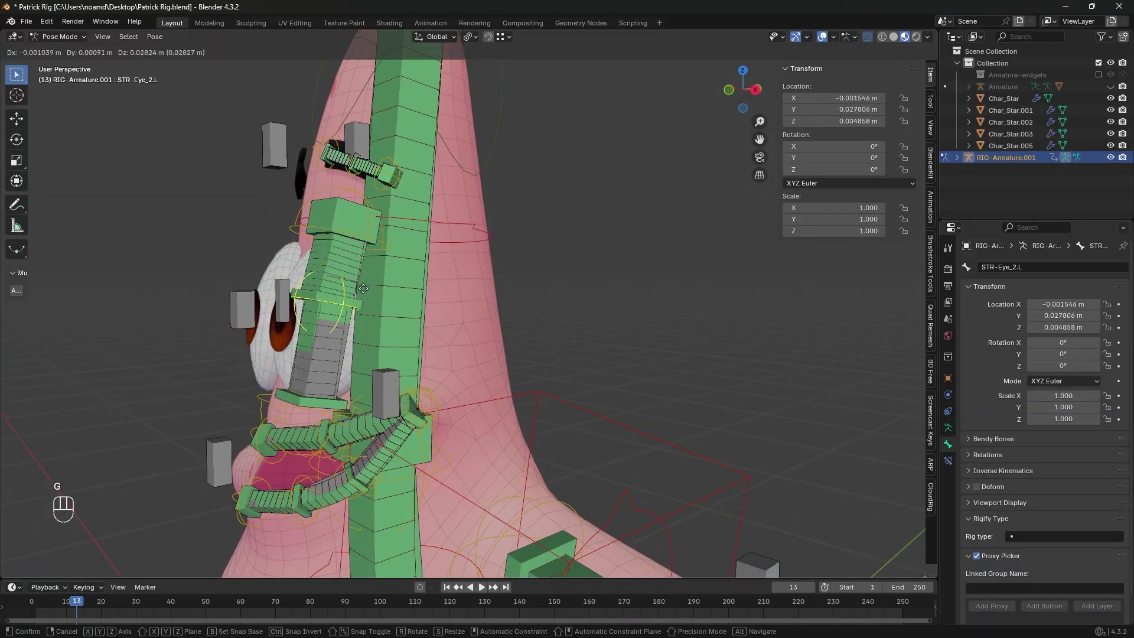
key("g")
right_click(336, 298)
- Try moving the small control in front of the left eye and CTRL-Blink, cancelling each move
left_click(278, 294)
key("g")
right_click(246, 299)
left_click(240, 301)
key("g")
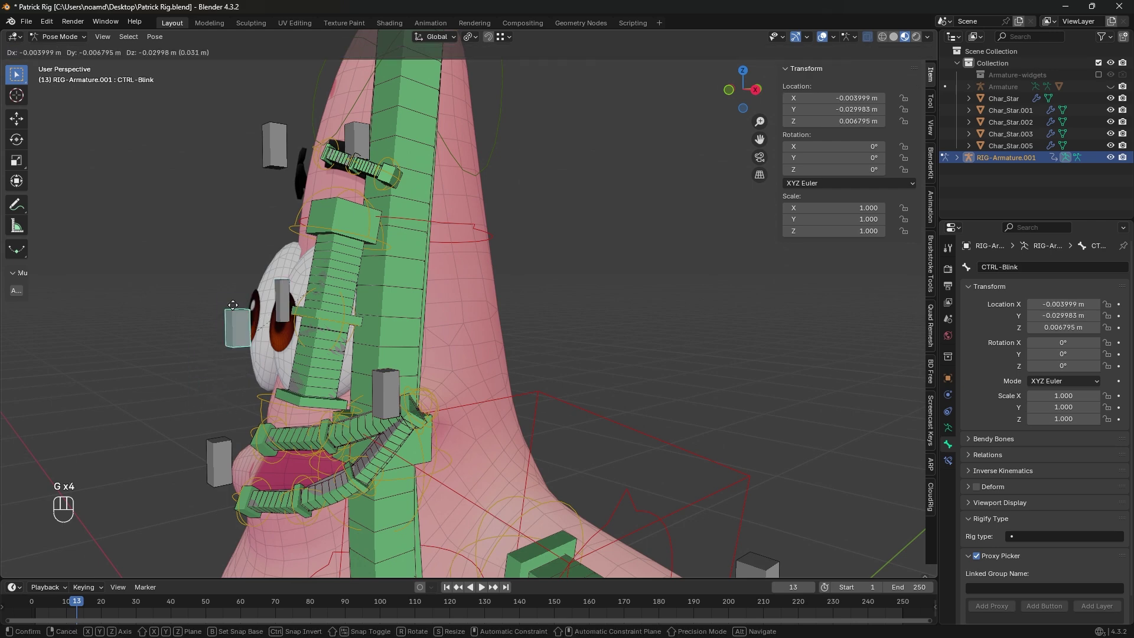
right_click(238, 316)
- Try moving the Eye.L bone of the generated rig, cancelling the moves
left_click(332, 301)
key("g")
right_click(343, 310)
middle_click_drag(342, 311, 384, 313)
middle_click_drag(384, 313, 322, 387, "shift")
middle_click_drag(305, 322, 272, 315)
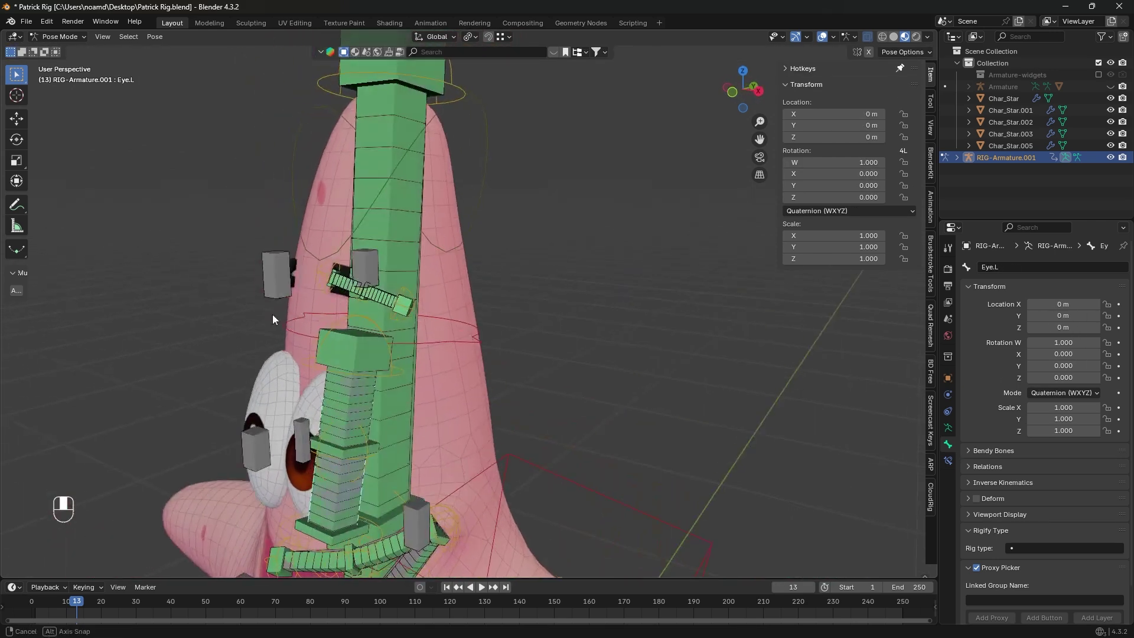
key("g")
right_click(304, 313)
- Try moving the left eyebrow controls CTRL-Eyebrow.L and STR-Eyebrow_2.L without keeping the changes
left_click(376, 270)
key("g")
right_click(353, 241)
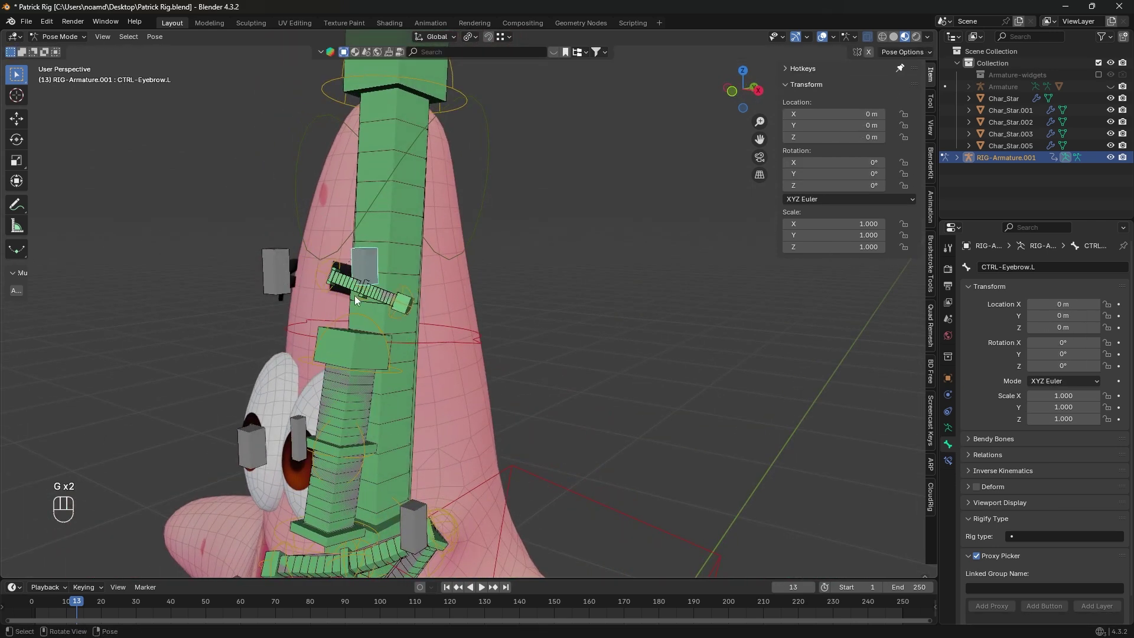
left_click(356, 296)
key("g")
middle_click_drag(467, 331, 461, 385)
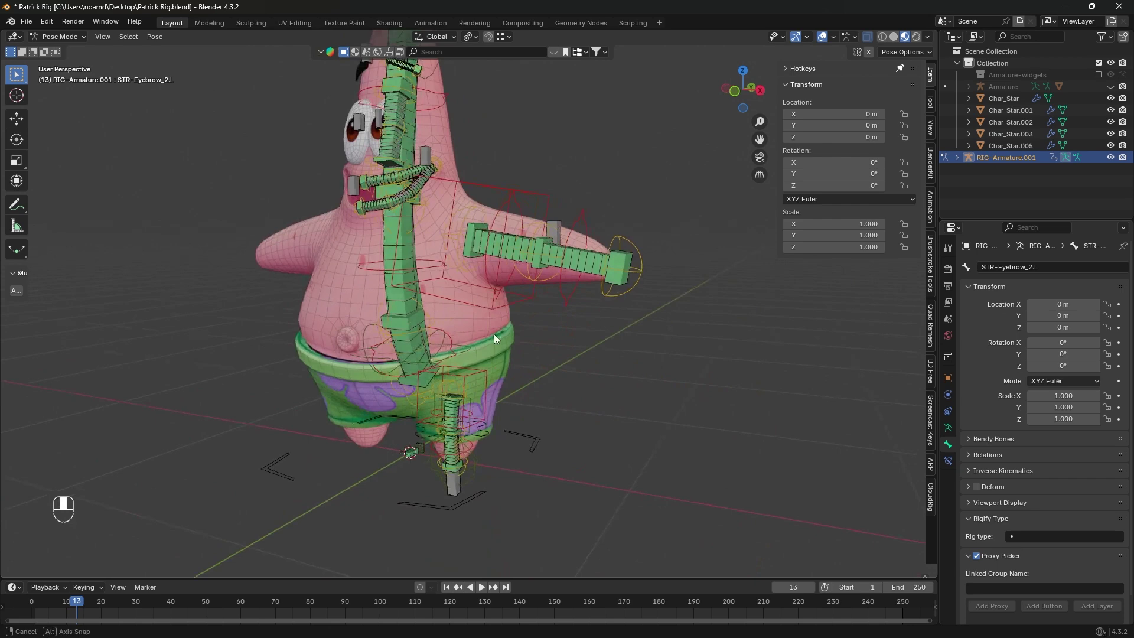
- Try moving the STR-Eye1_1.L control at the upper end of the left eye, cancelling the move
left_click(608, 253)
middle_click_drag(441, 142, 461, 250, "shift")
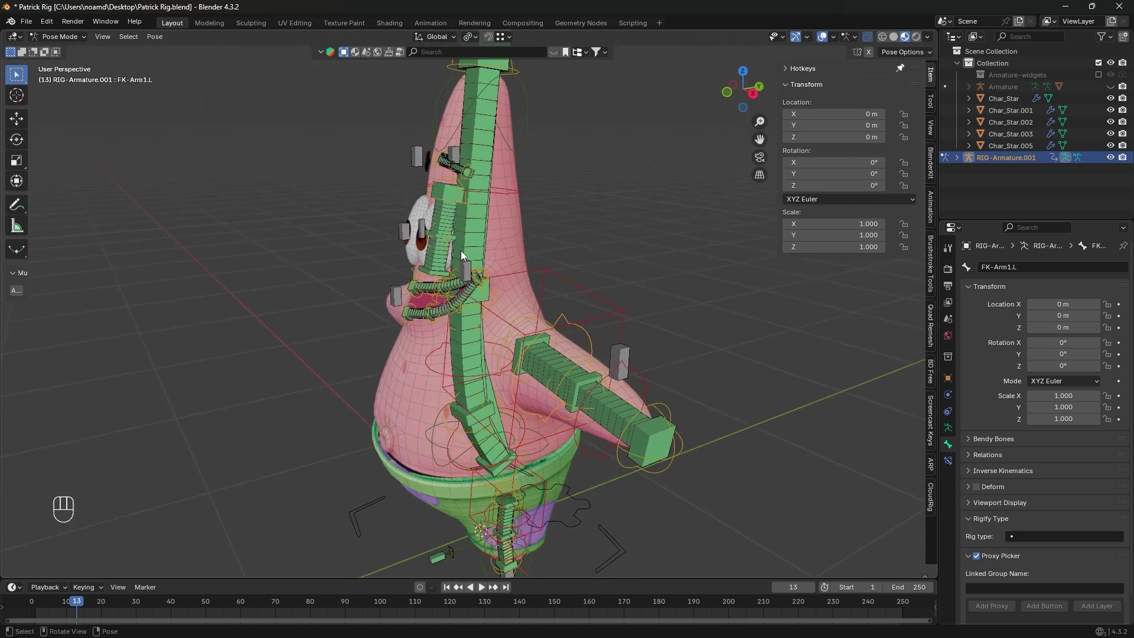
scroll(460, 251, "down", 1)
scroll(449, 96, "up", 4)
middle_click_drag(391, 175, 380, 270, "shift")
left_click(427, 198)
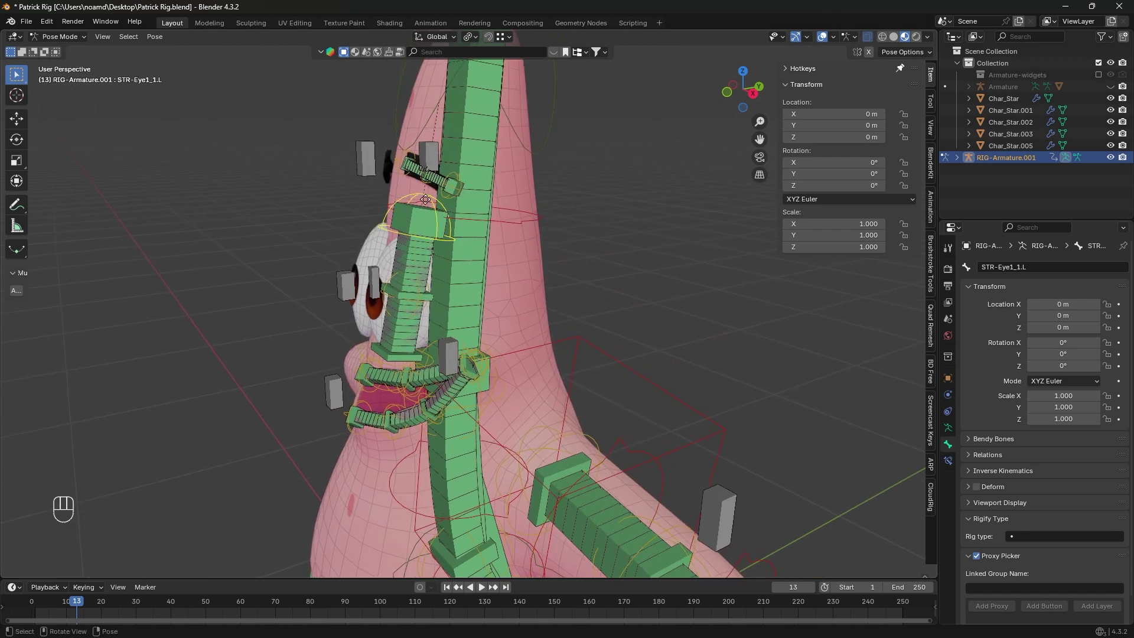
key("g")
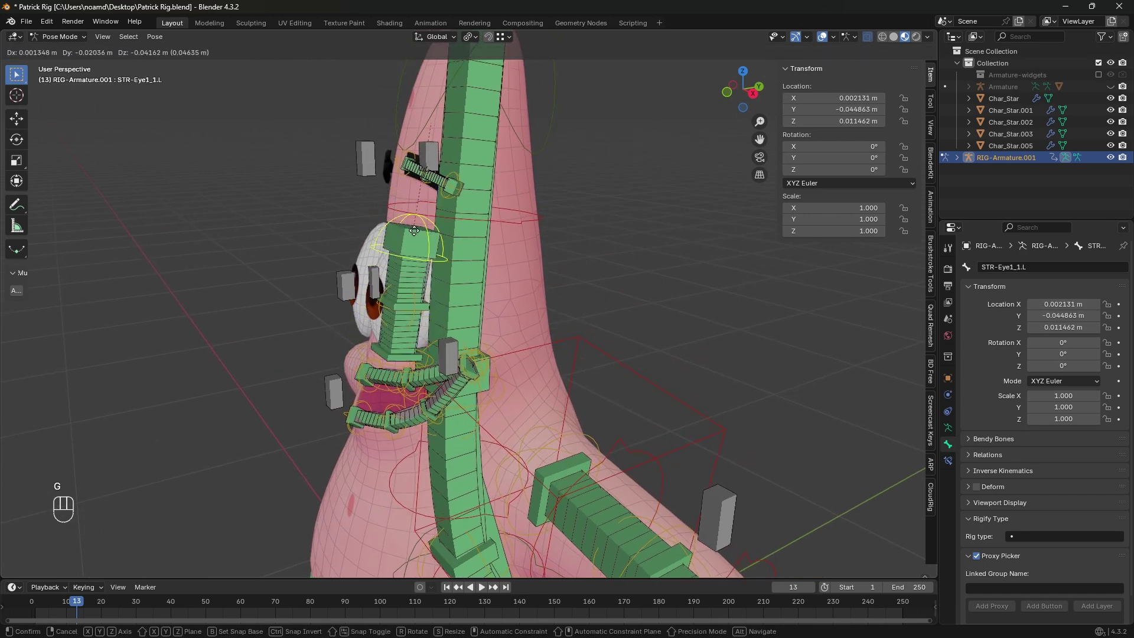
right_click(409, 284)
- Try moving the CTRL-Eye.L and CTRL-Blink controls to test how the eye bones follow
left_click(431, 258)
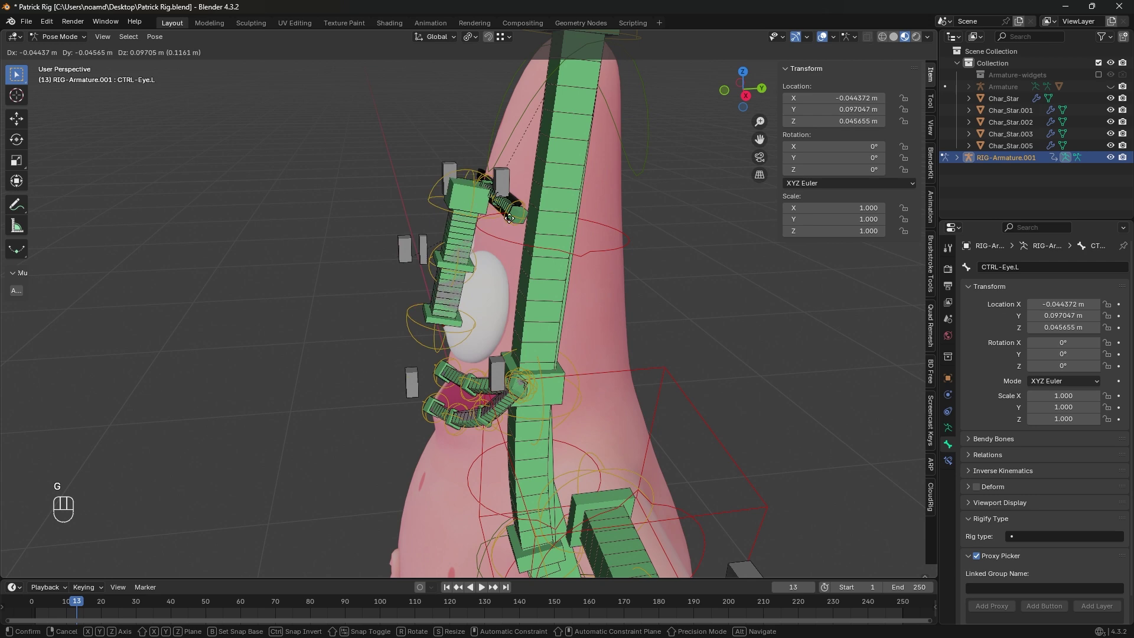
right_click(484, 260)
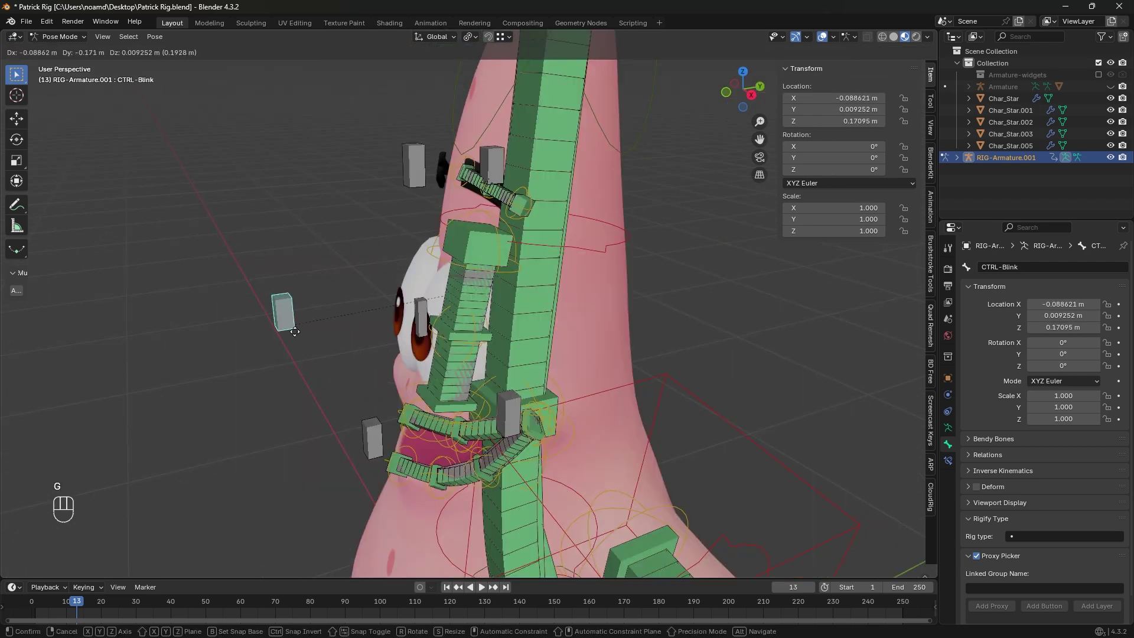
left_click(416, 310)
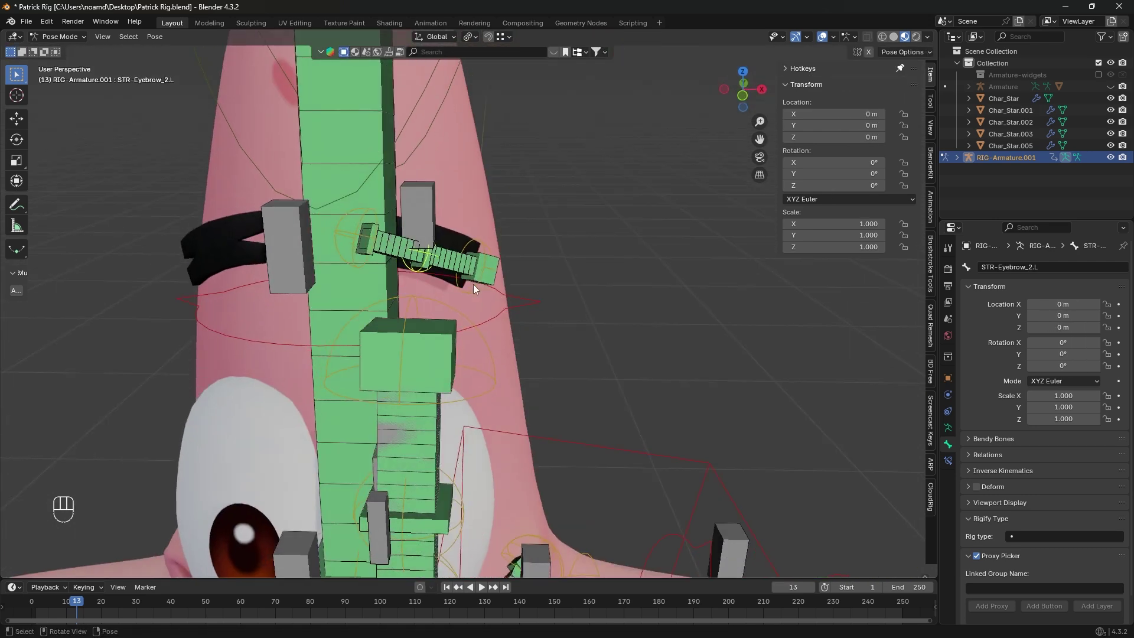
- Try moving the TIP-IK-Foot.L control of the left leg, and reset its location
key("g")
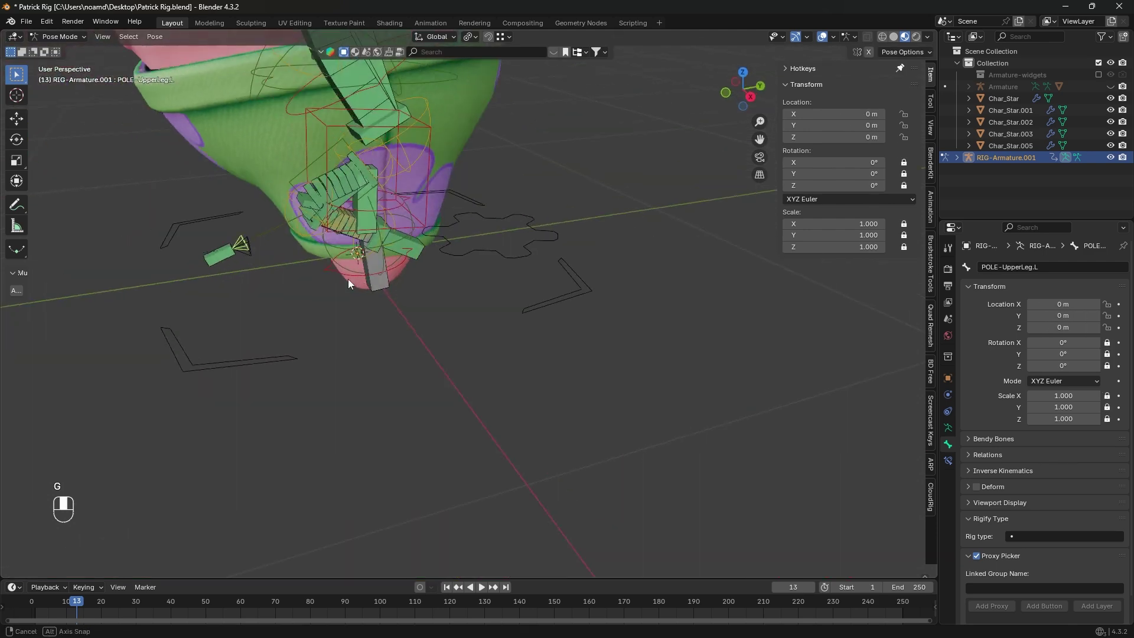
key("alt+g")
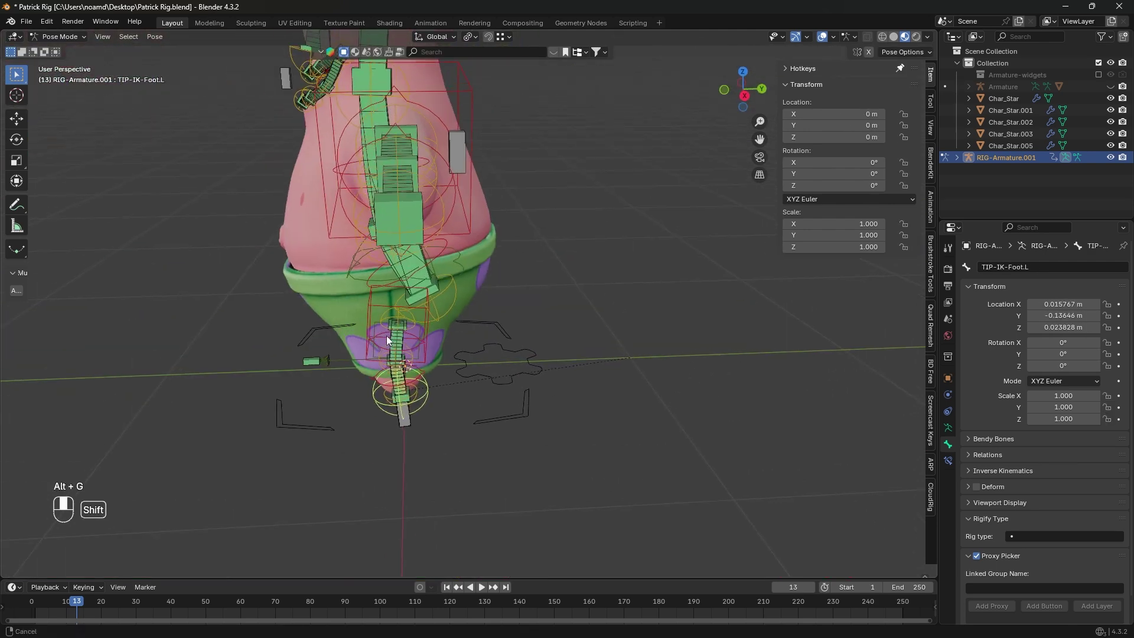
middle_click_drag(387, 336, 527, 148)
- Rotate the CHST-Spine1 control backward and forward to test how the head and face bones follow
key("r")
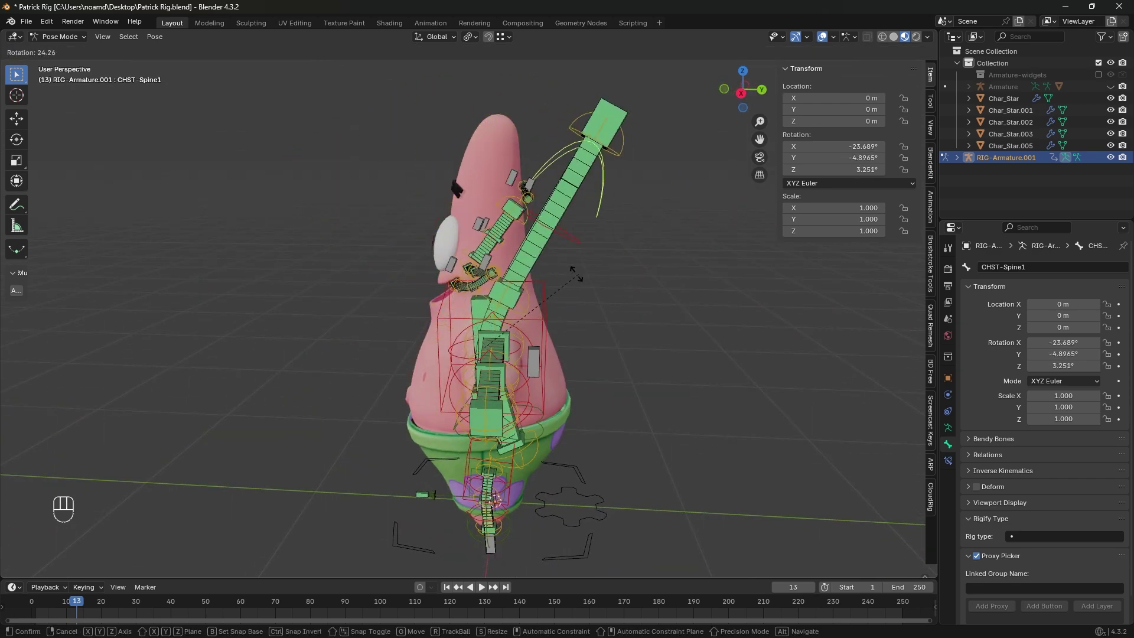
left_click(417, 255)
middle_click_drag(417, 255, 614, 313)
middle_click_drag(615, 313, 579, 320)
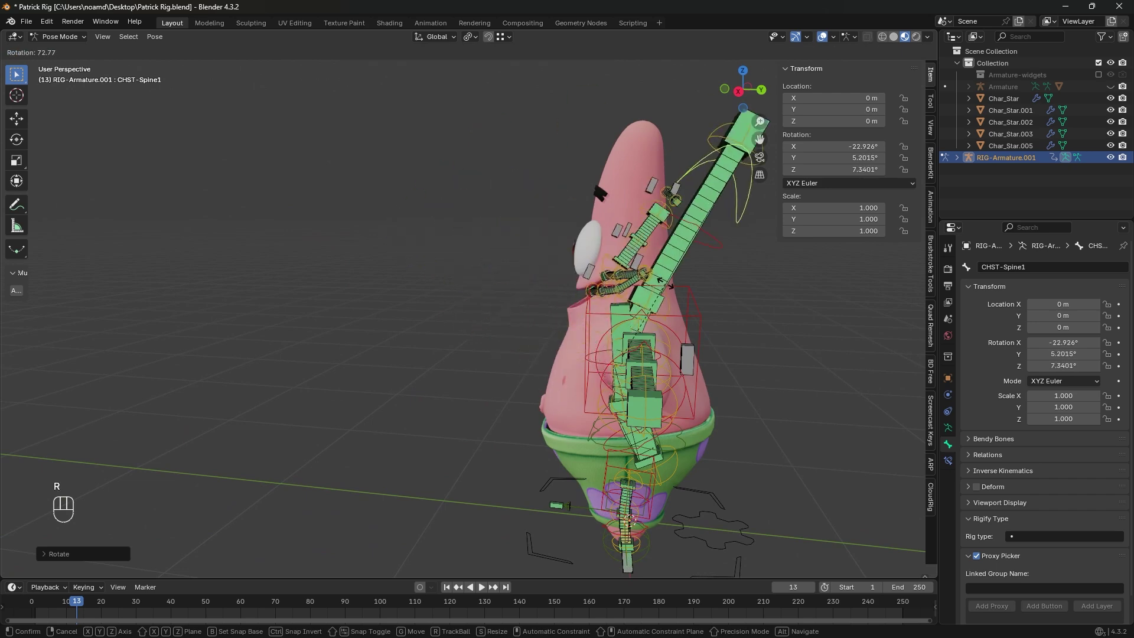
left_click(588, 254)
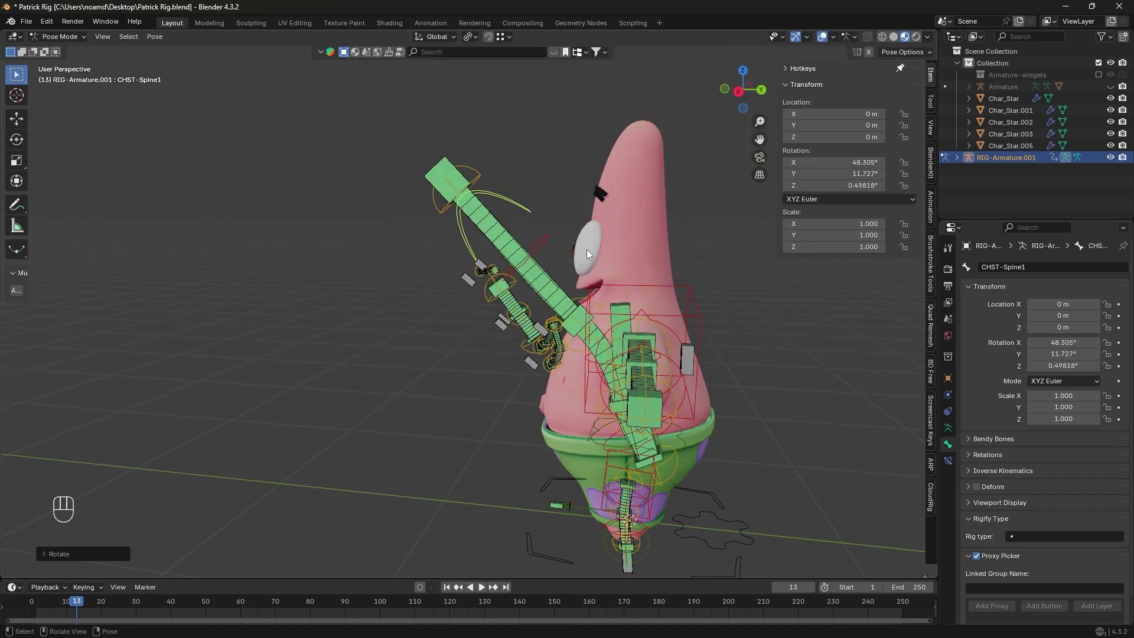
- Revert the file to the saved armature and turn off the X-ray display
left_click(28, 22)
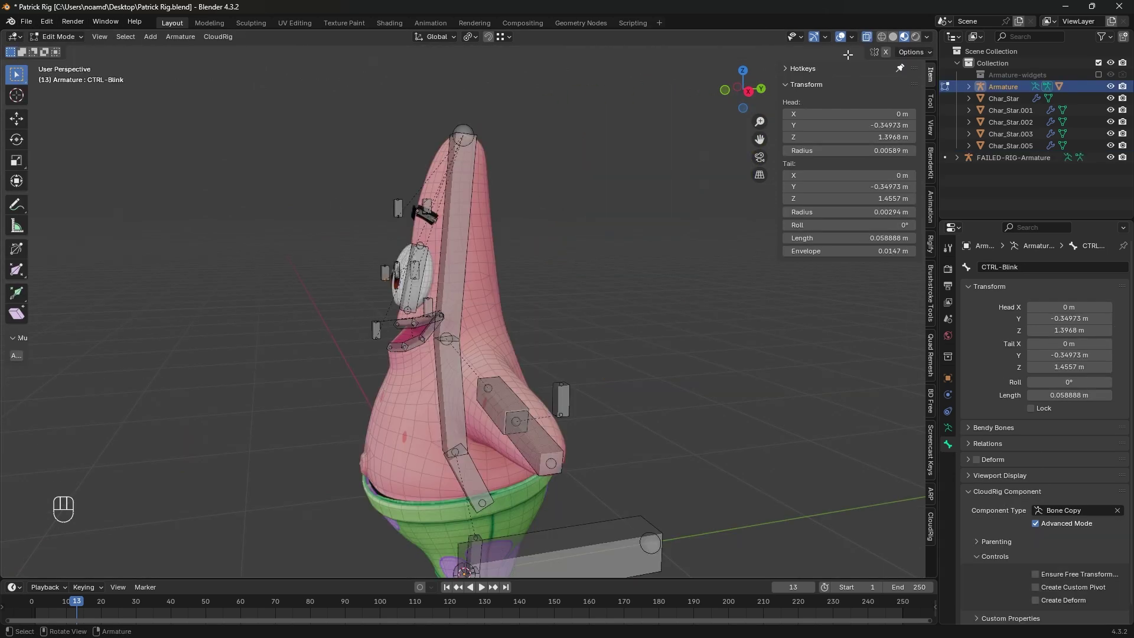
left_click(869, 37)
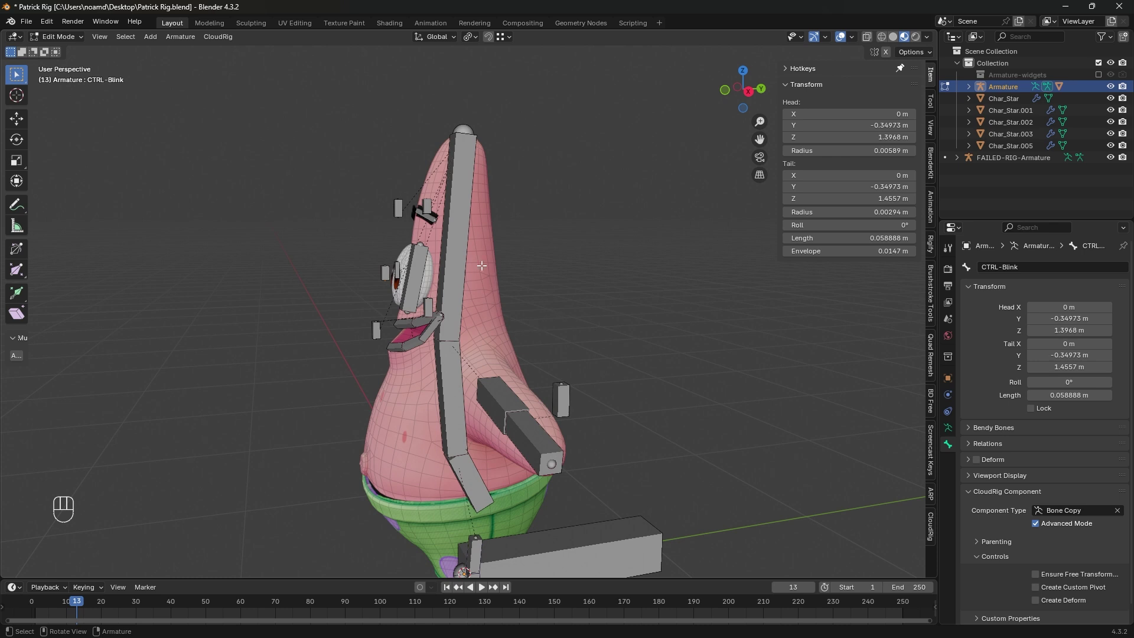
- Draw annotation strokes across the shoulders at the base of Spine3 and across the head tip at its end
left_click(461, 250)
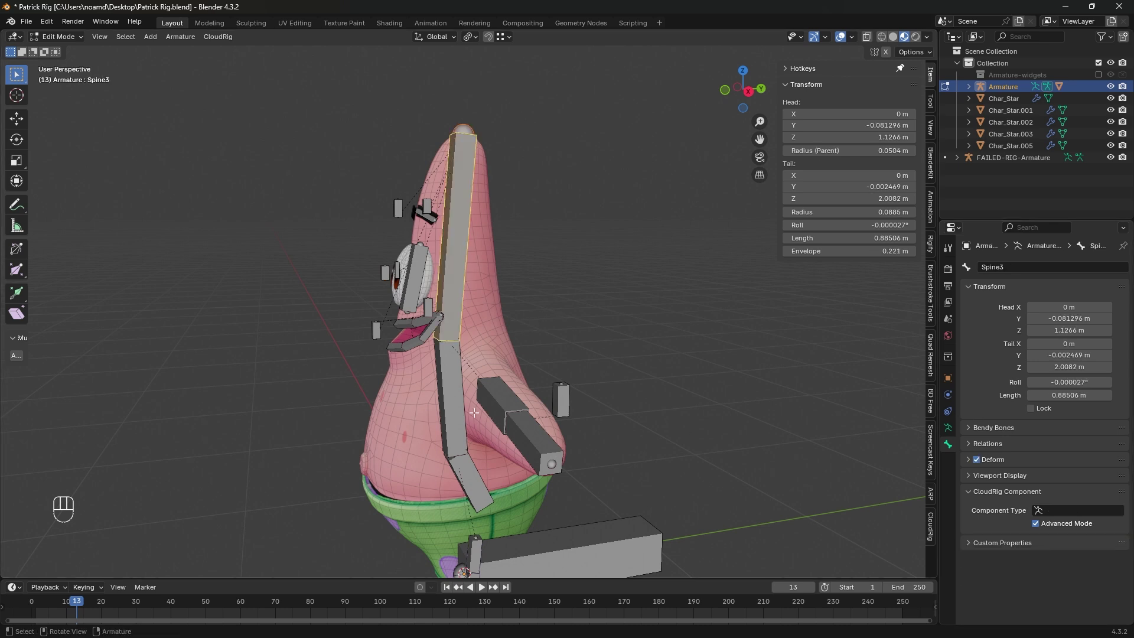
left_click(459, 440)
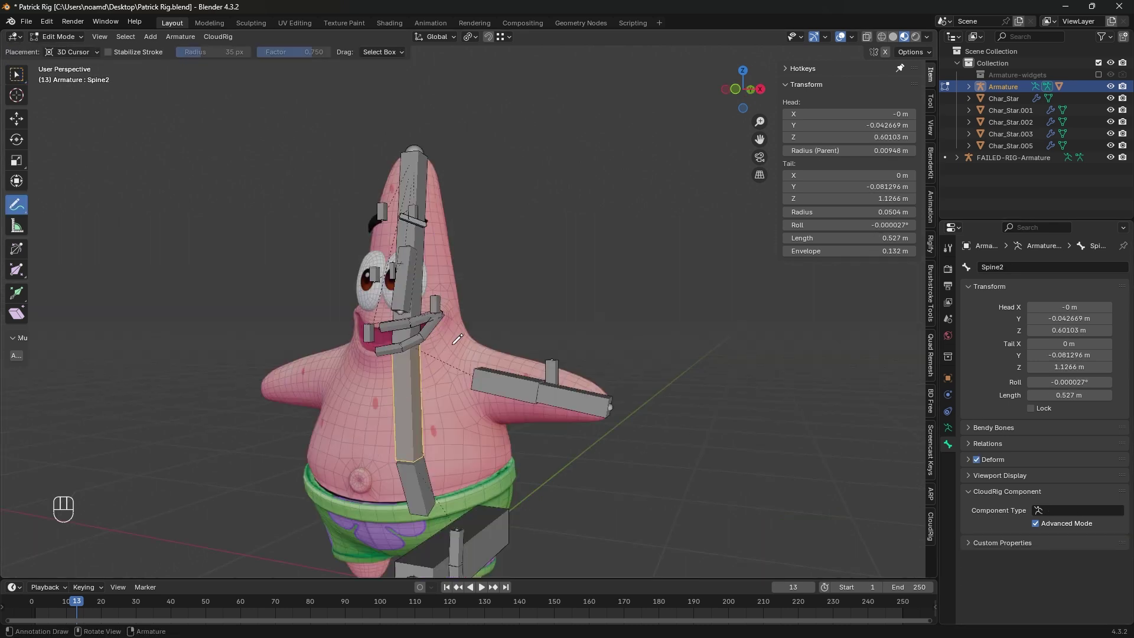
middle_click_drag(353, 355, 396, 359)
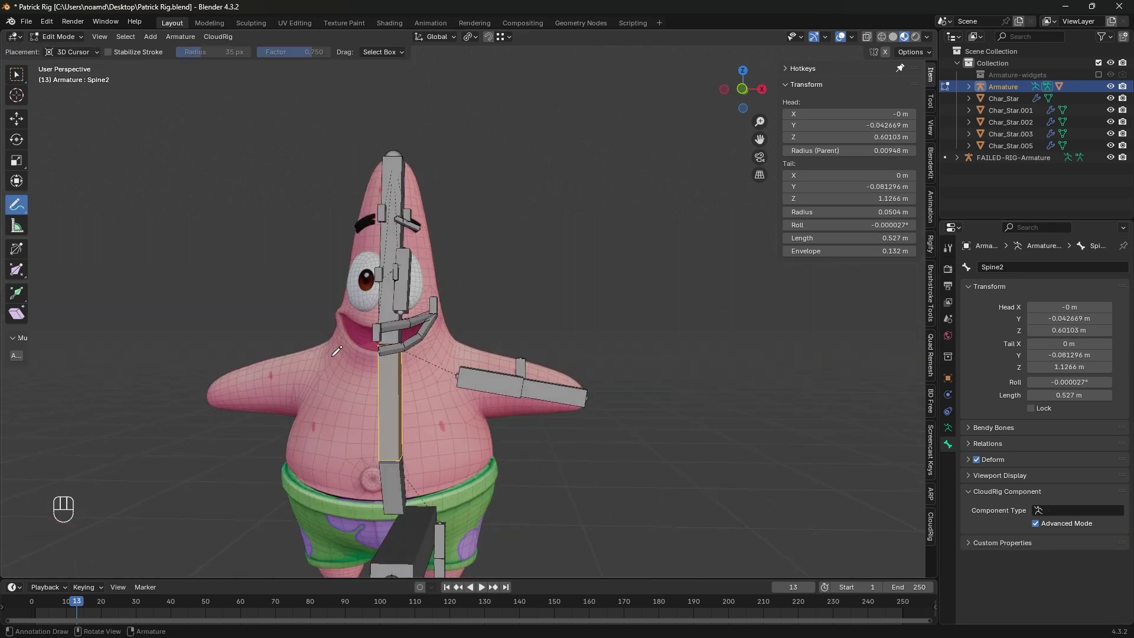
mouse_move(314, 401)
left_mouse_down()
mouse_move(348, 364)
mouse_move(437, 392)
left_mouse_up()
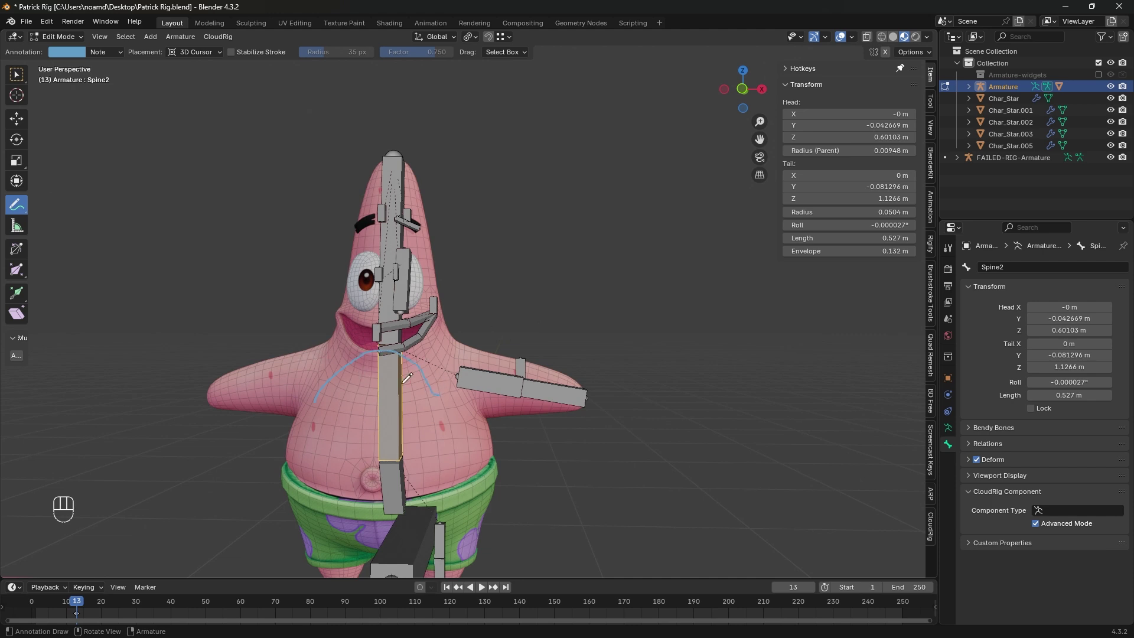
key("ctrl+z")
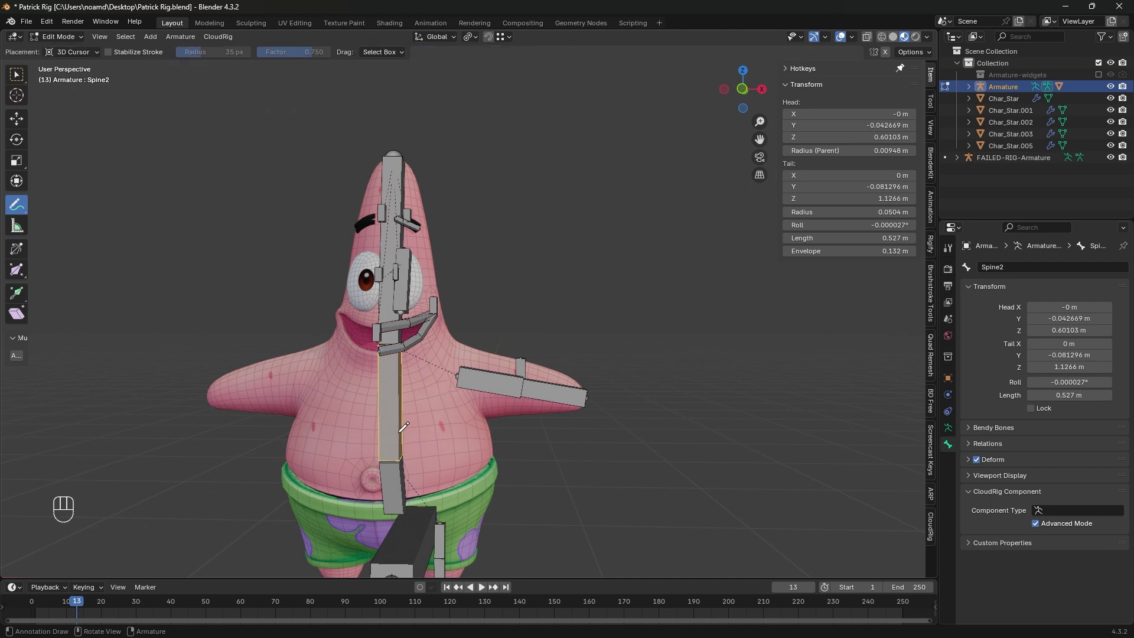
middle_click_drag(403, 426, 514, 490)
key("ctrl+shift+z")
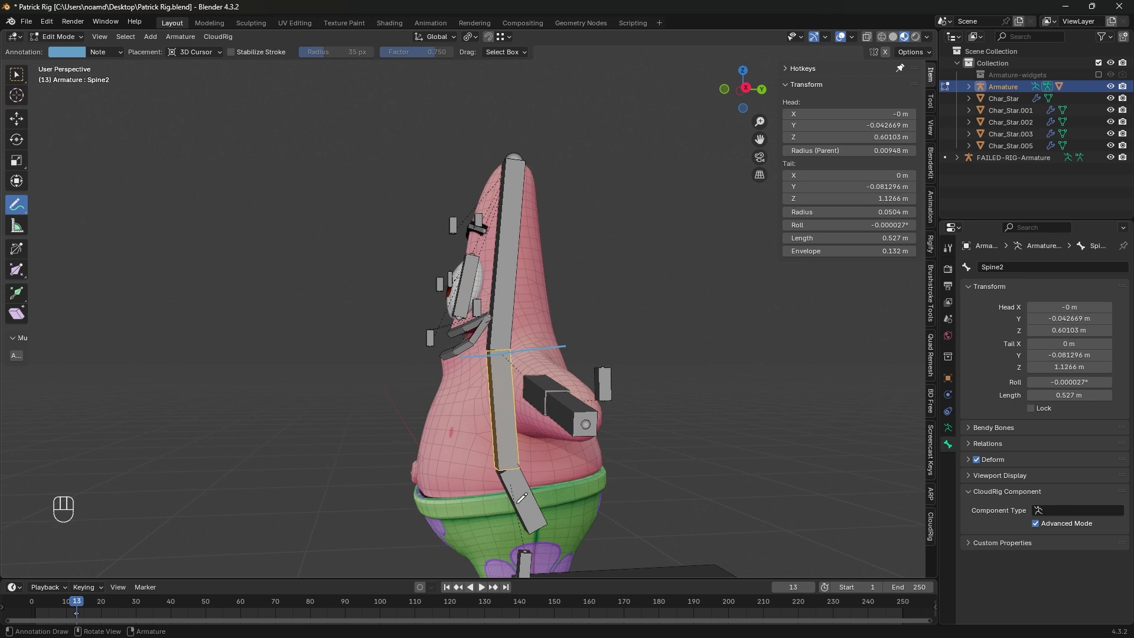
left_click_drag(462, 153, 573, 178)
key("w")
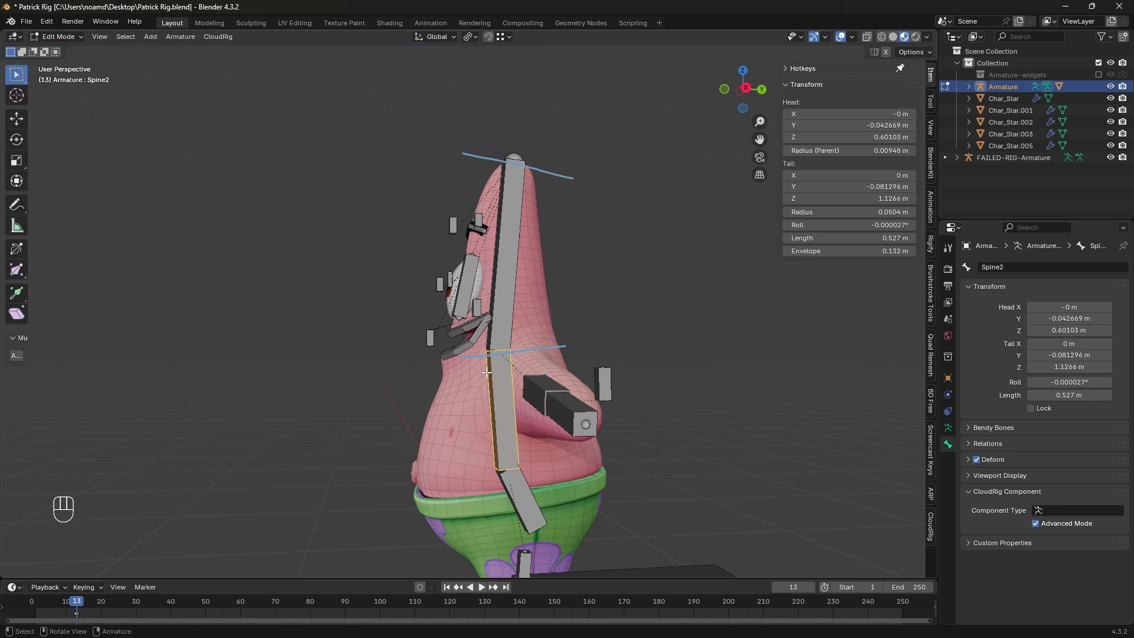
- Assign the Chain: FK component to the Spine3 bone, enable Preserve Volume and set Stretch Segments to 2
left_click(509, 242)
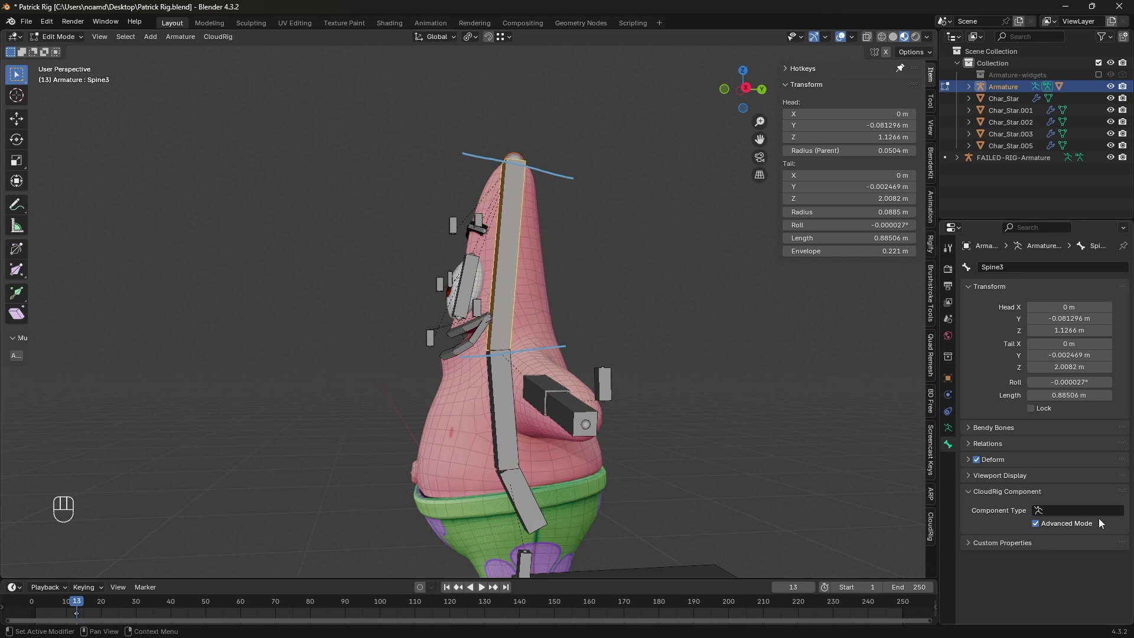
left_click(1078, 511)
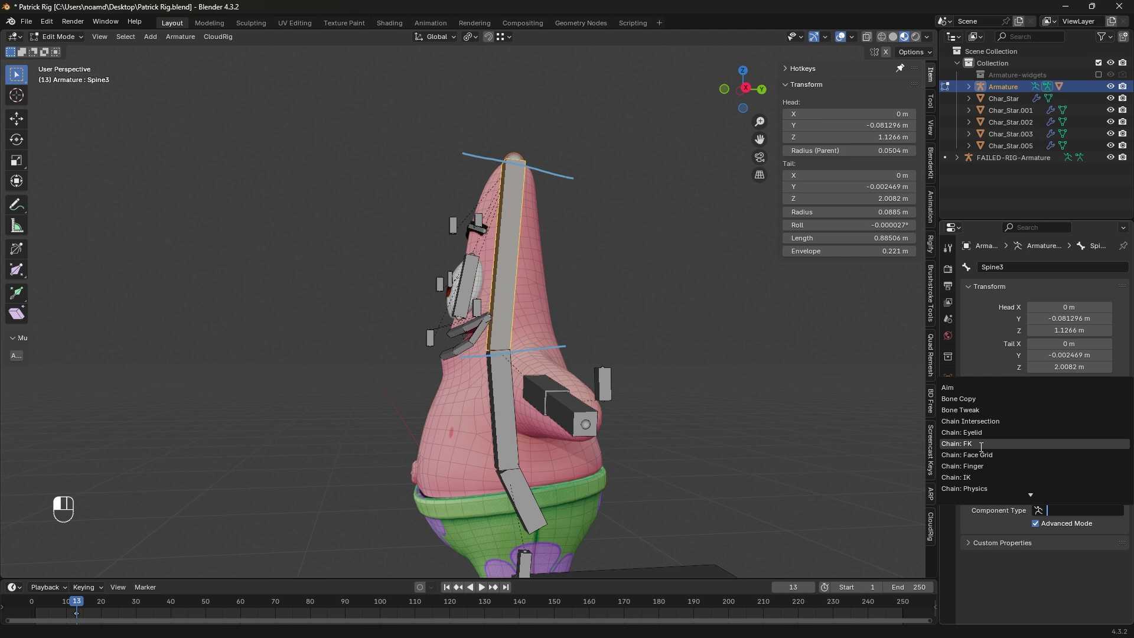
left_click(981, 445)
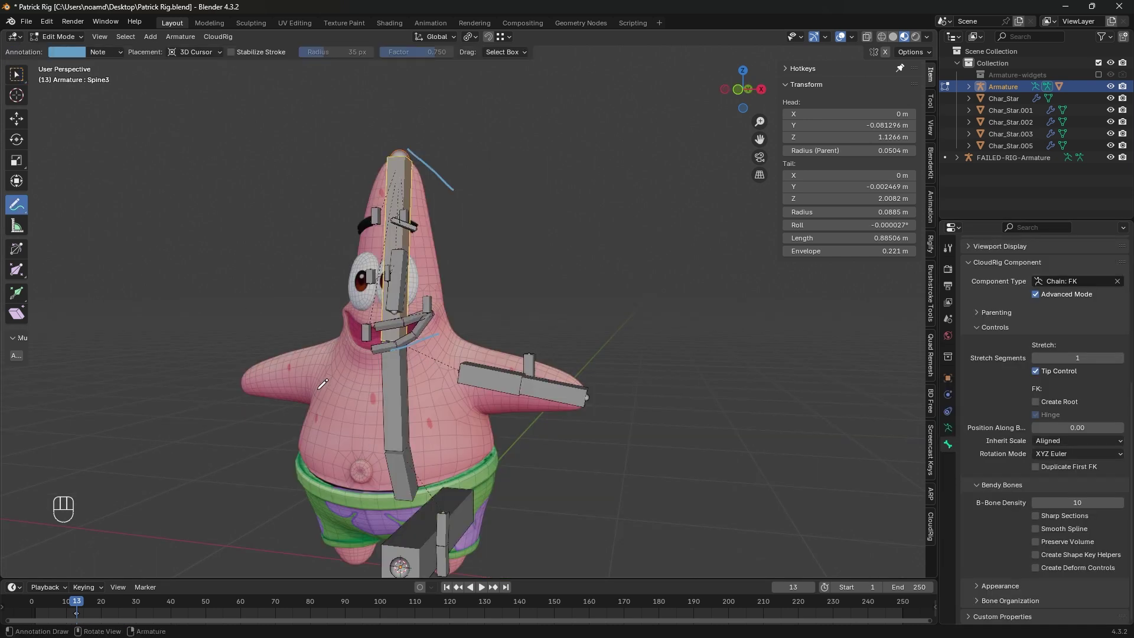
mouse_move(321, 391)
left_mouse_down()
mouse_move(342, 360)
mouse_move(443, 406)
left_mouse_up()
mouse_move(321, 214)
left_mouse_down()
mouse_move(387, 206)
mouse_move(349, 206)
left_mouse_up()
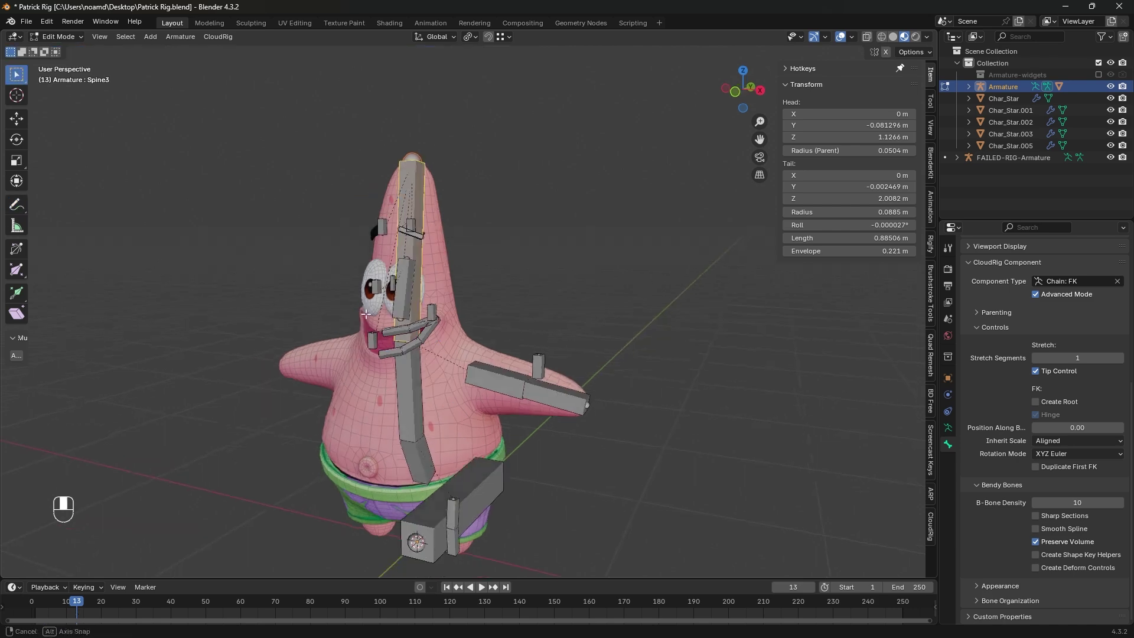
middle_click_drag(366, 314, 358, 314)
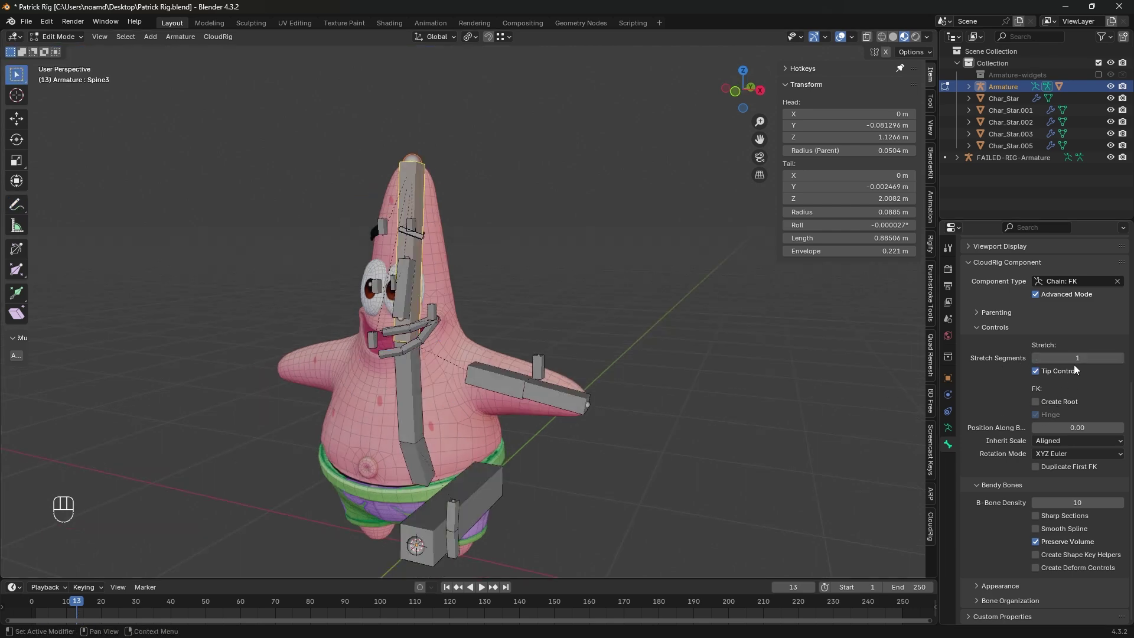
left_click(1120, 358)
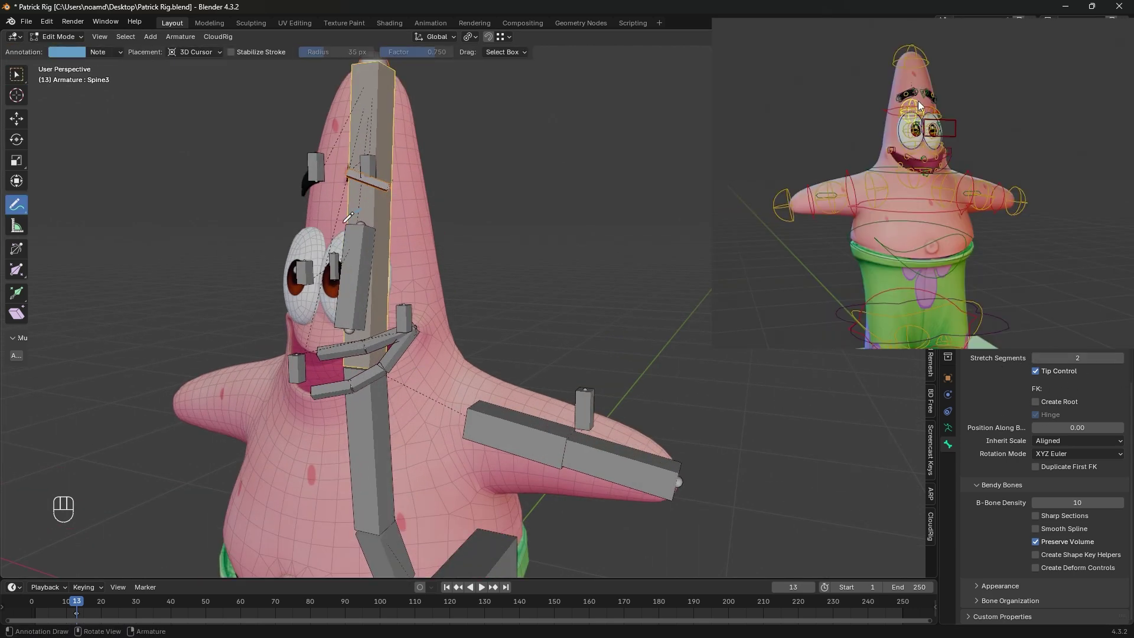
- Draw annotation arrows pointing sideways from the middle of the head, and undo these strokes
middle_click_drag(386, 218, 411, 228)
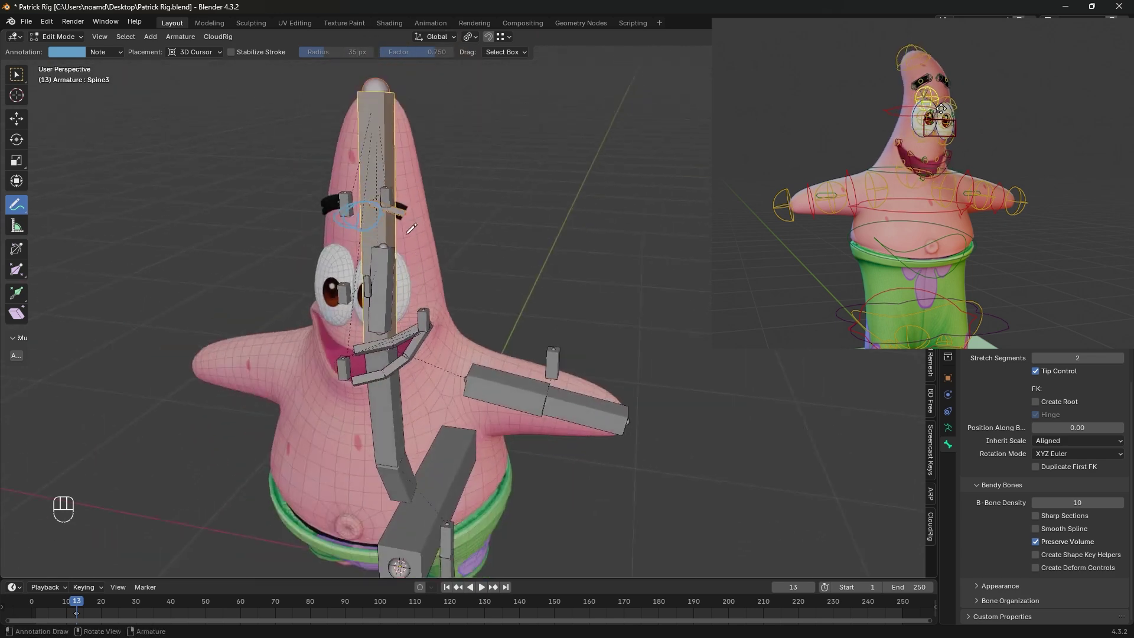
left_click_drag(368, 224, 262, 230)
mouse_move(437, 232)
left_mouse_down()
mouse_move(508, 228)
mouse_move(515, 244)
left_mouse_up()
left_click_drag(254, 219, 280, 234)
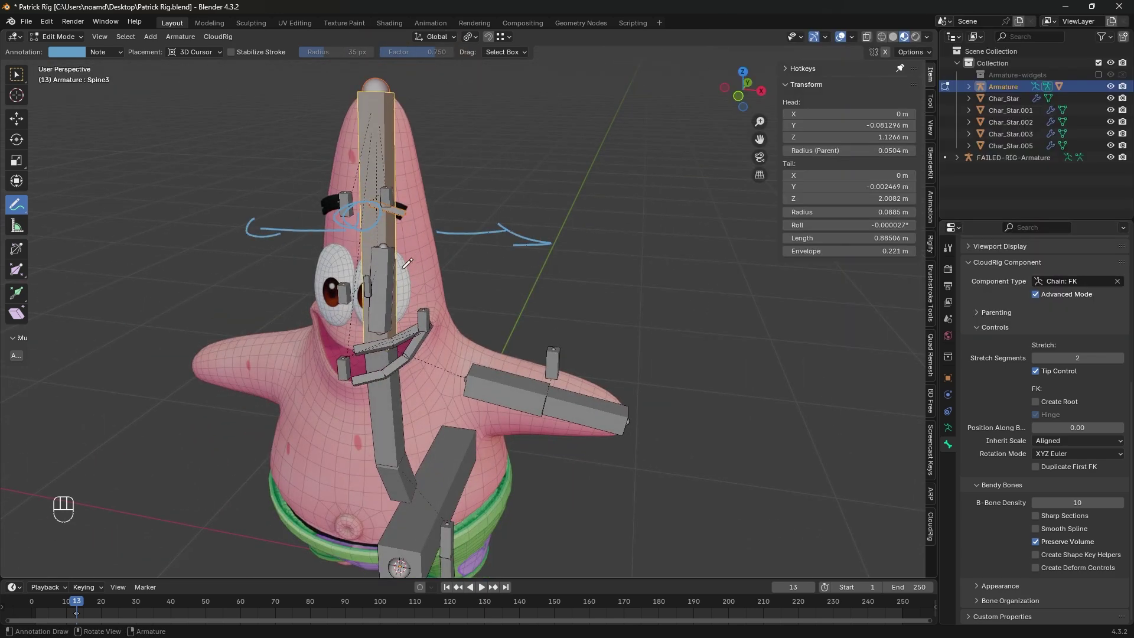
key("ctrl+z")
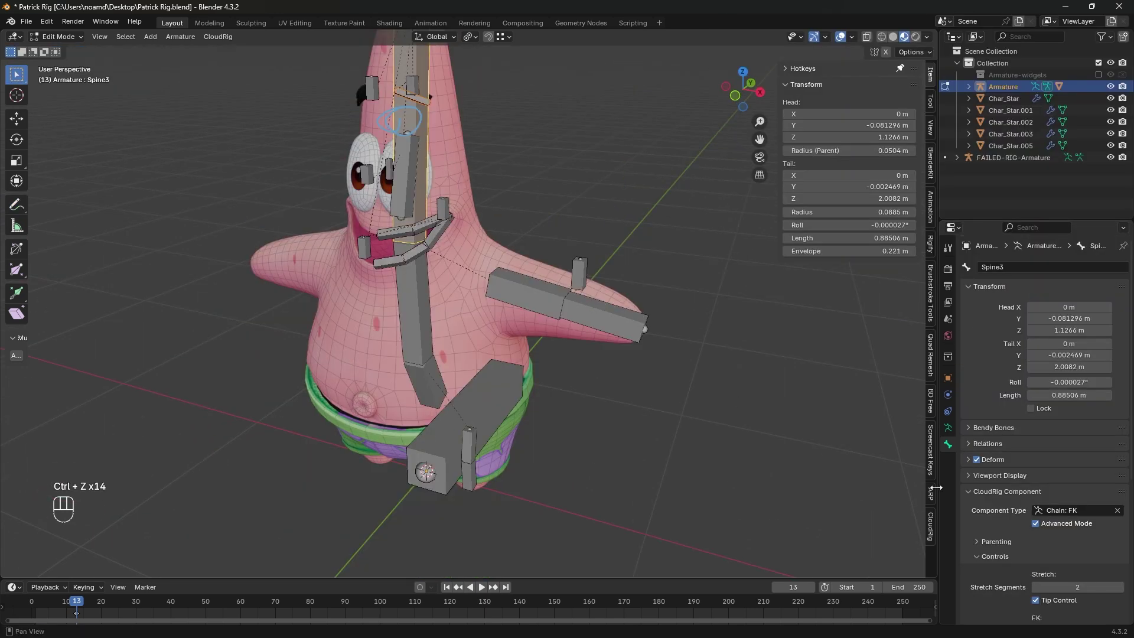
- Enable Smooth Spline for the Spine3 chain and generate the CloudRig rig
scroll(972, 501, "down", 5)
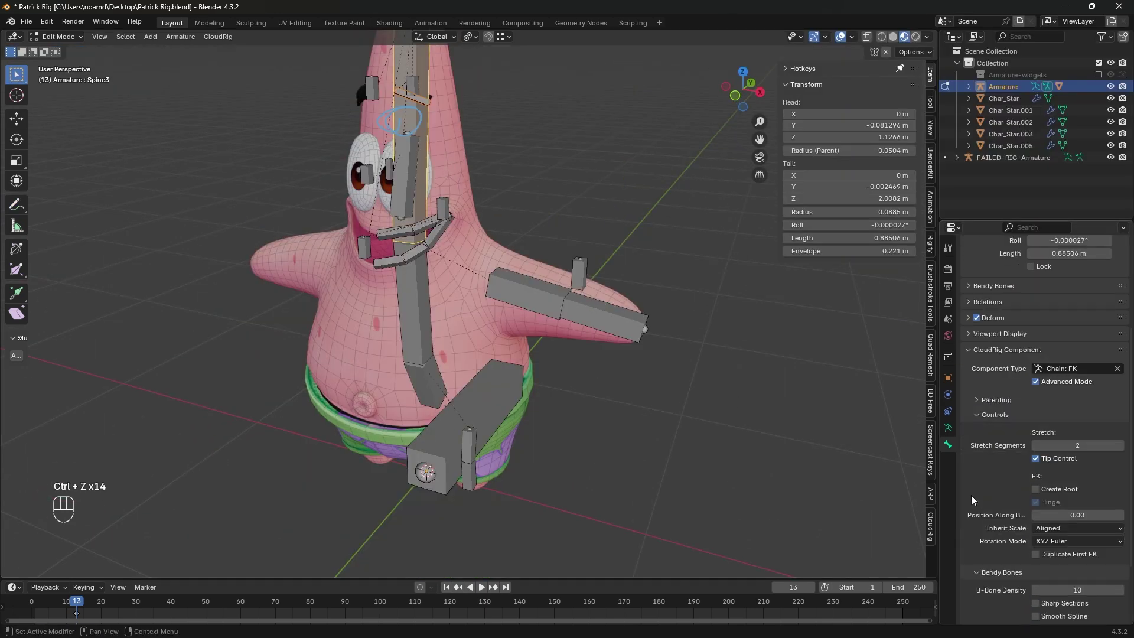
scroll(974, 500, "down", 4)
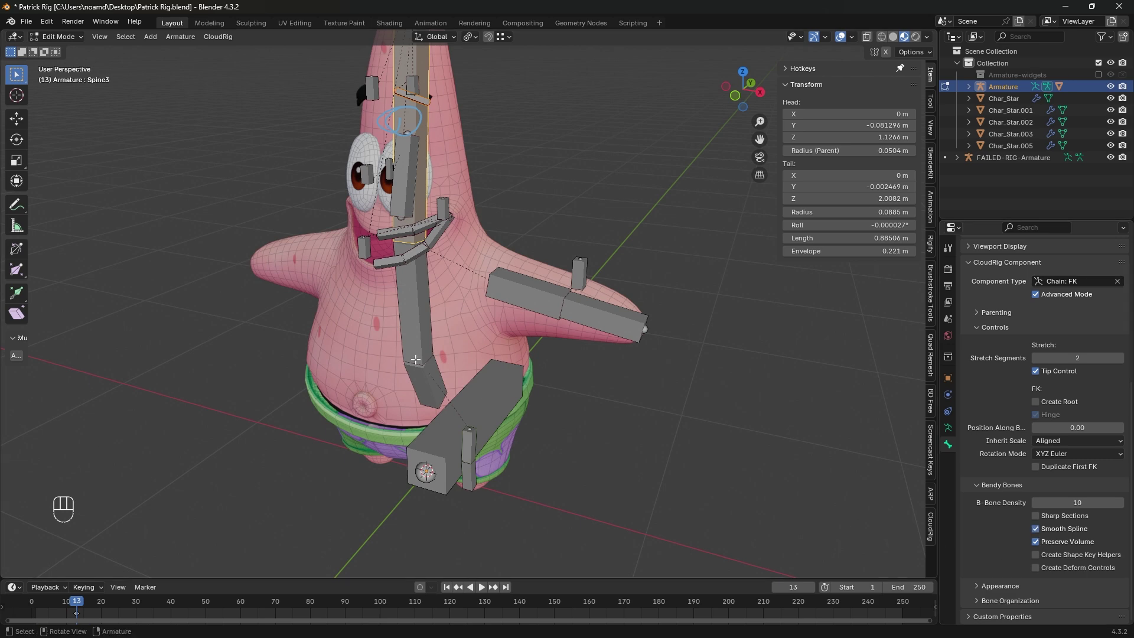
key("ctrl+alt+r")
middle_click_drag(410, 184, 422, 295, "ctrl")
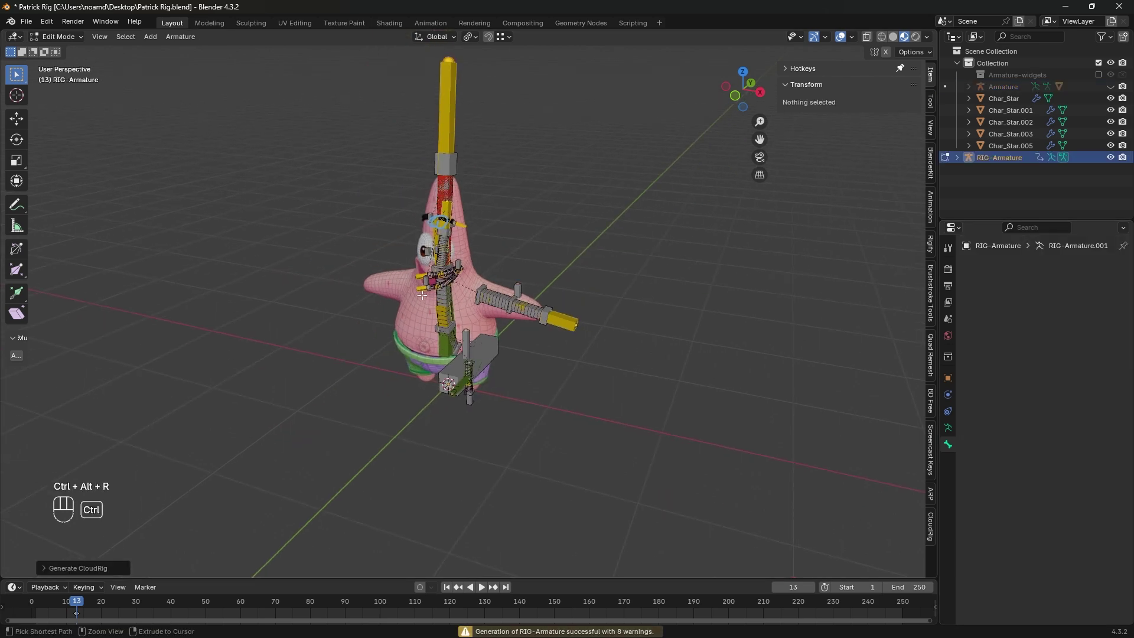
- Try moving the STR-Spine3_2 control in pose mode, and undo back to the source armature before Smooth Spline was enabled
key("ctrl+Tab")
key("g")
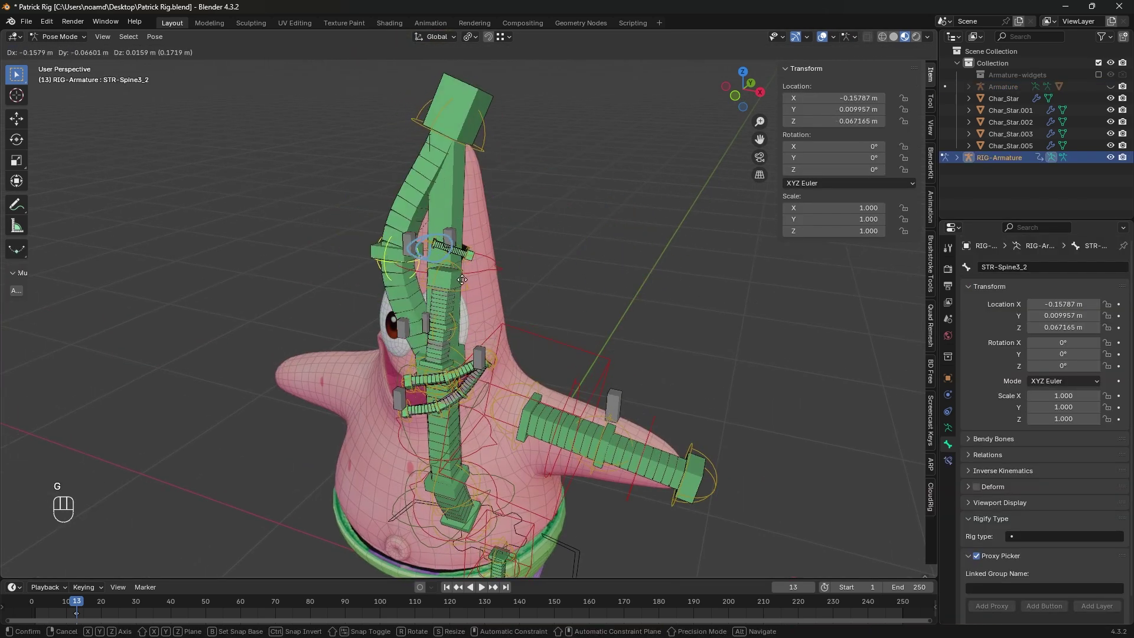
right_click(516, 302)
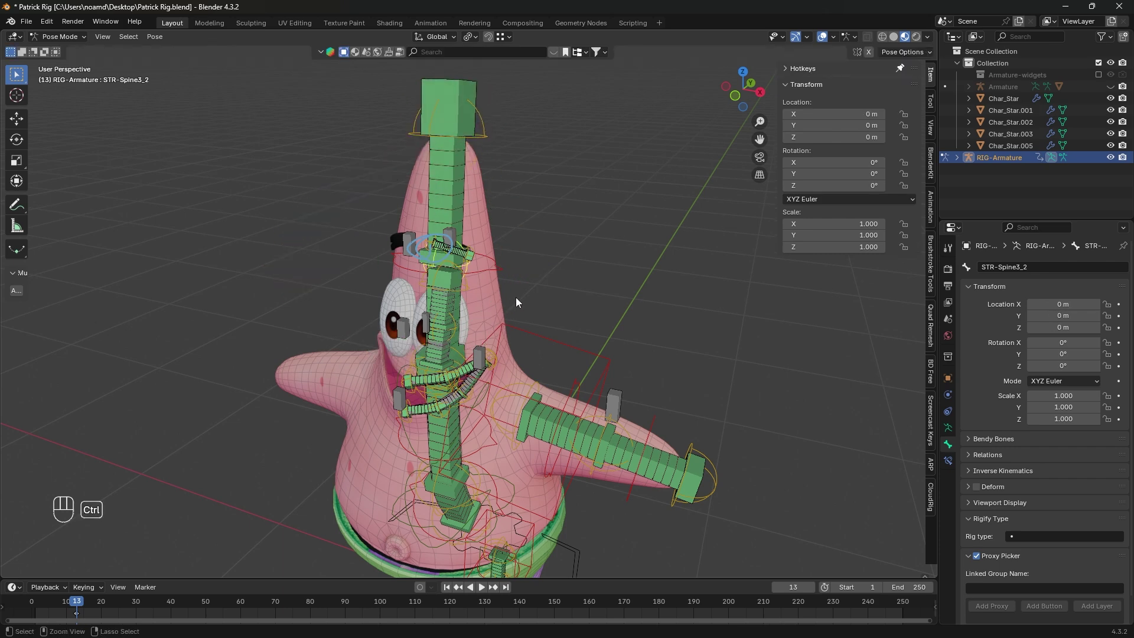
key("ctrl+z")
key("ctrl+z")
key("ctrl+z")
key("ctrl+z")
key("ctrl+z")
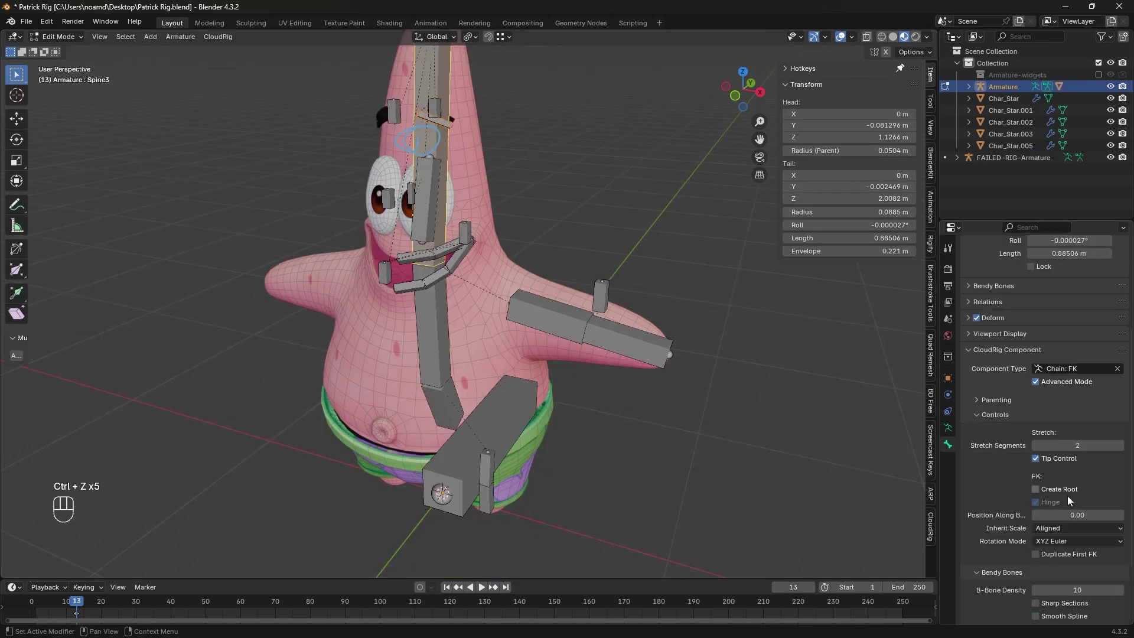
- Enable Smooth Spline in the bendy bone settings of Spine3 and Eyebrow.L
scroll(1069, 499, "down", 3)
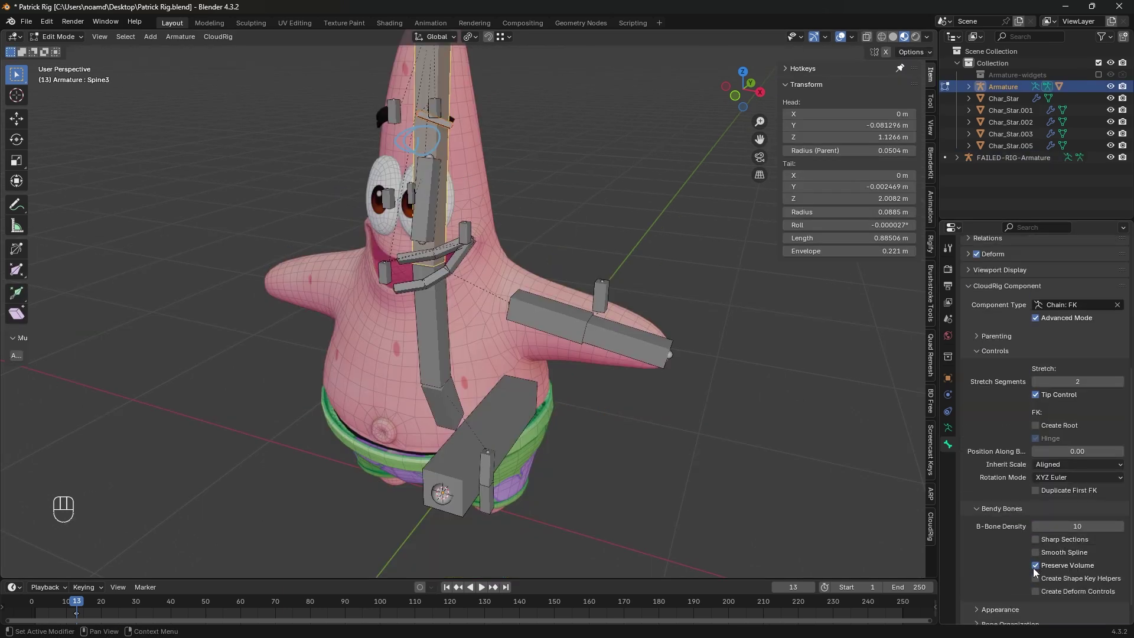
left_click(1036, 552)
key("KP_Decimal")
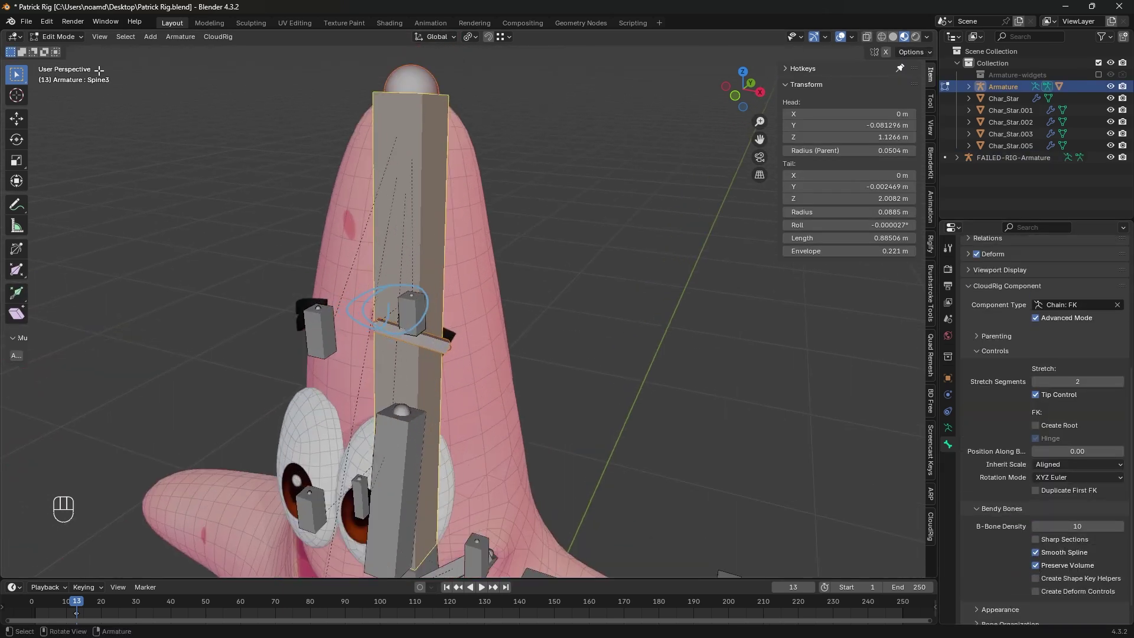
left_click(431, 342)
middle_click_drag(433, 361, 507, 241, "shift")
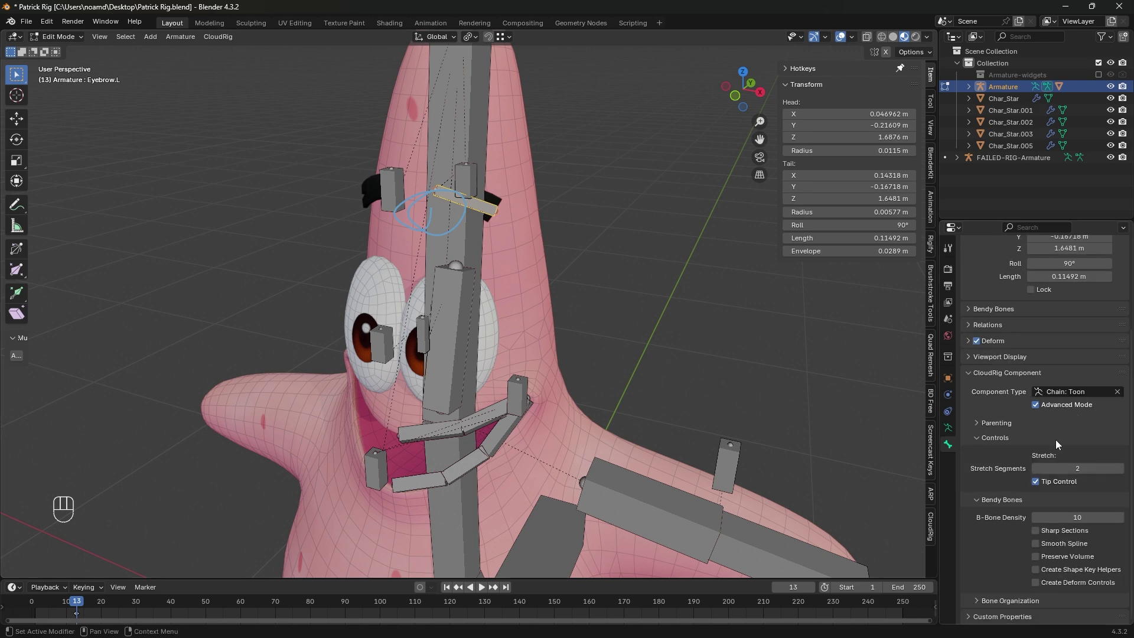
left_click(1036, 543)
- Enable Smooth Spline for the Eye.L bone's Chain: Toon component and save the file
middle_click_drag(331, 260, 396, 258)
scroll(460, 266, "down", 2)
left_click(17, 205)
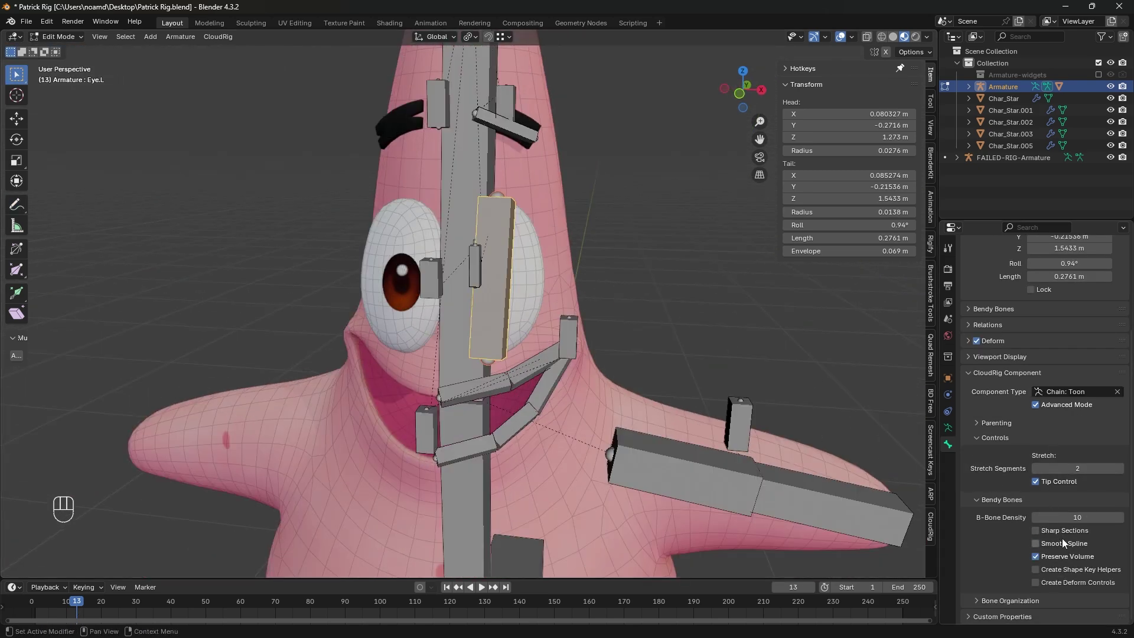
left_click(1035, 543)
key("ctrl+s")
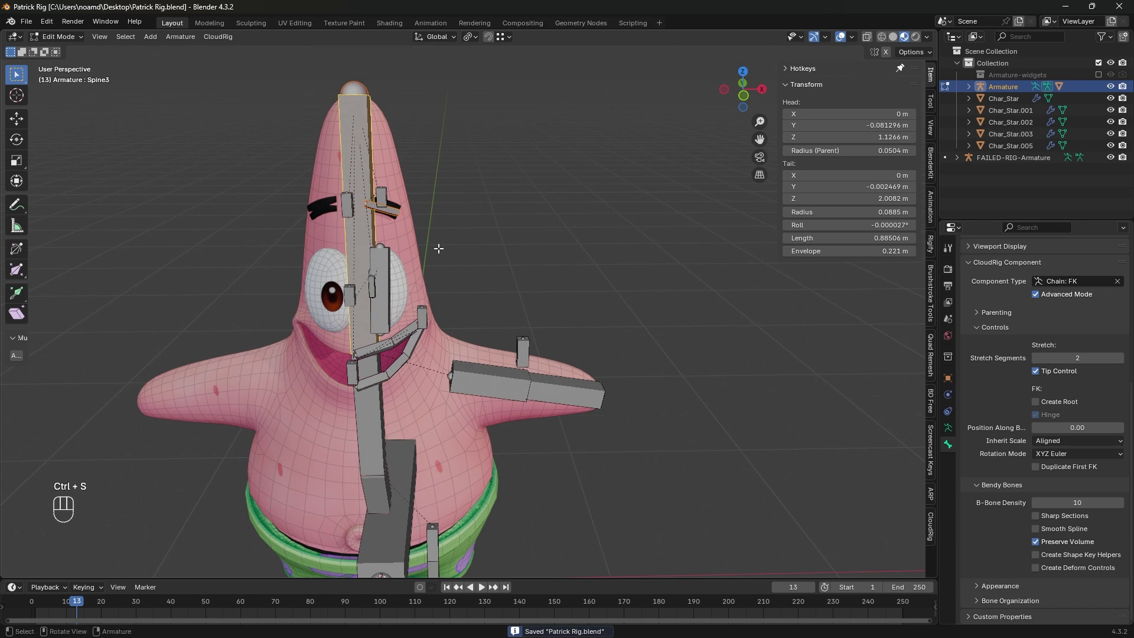
- Generate the rig from the armature and switch it to pose mode
key("ctrl+alt+r")
key("ctrl+Tab")
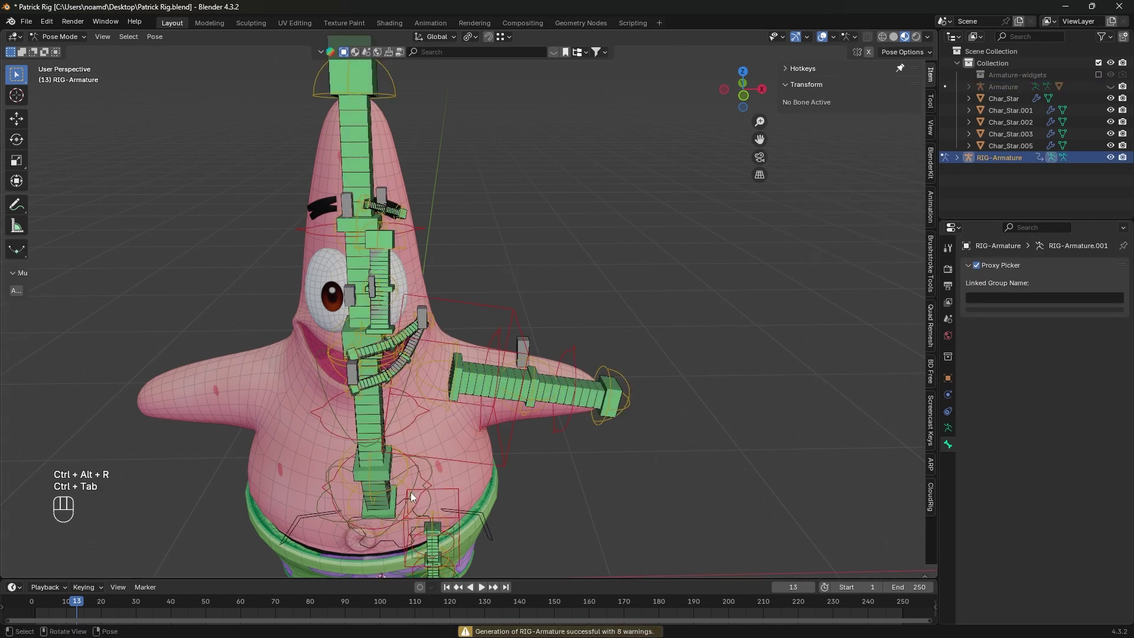
scroll(434, 254, "down", 2)
middle_click_drag(441, 225, 344, 223)
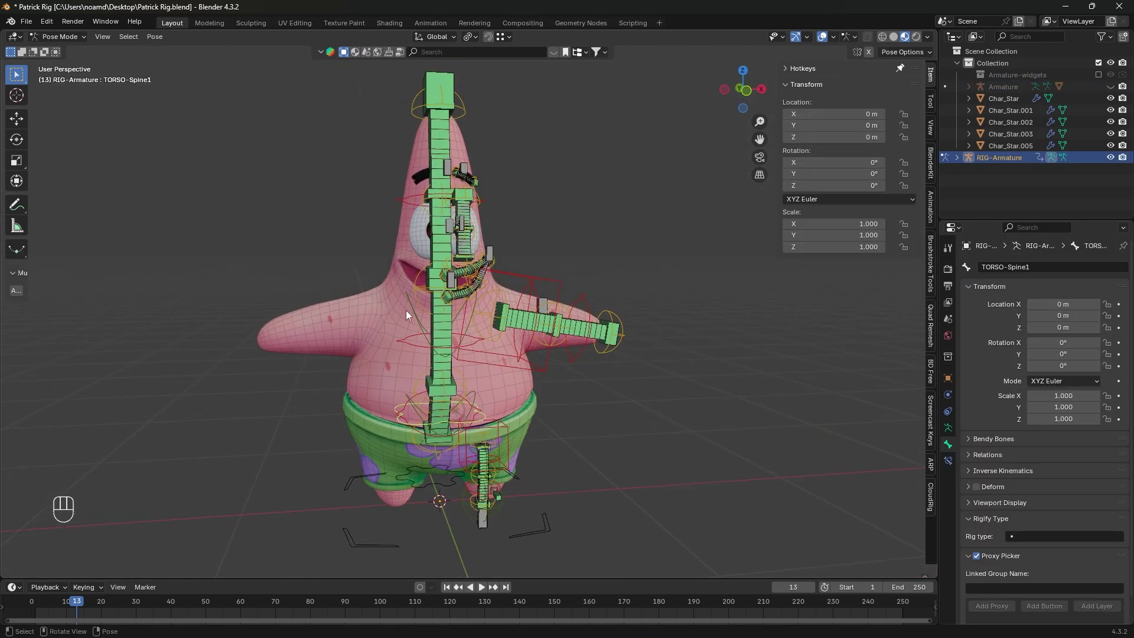
- Tilt the CHST-Spine1 control sideways and rotate FK-Spine3 the opposite way to straighten the head
left_click(406, 313)
key("r")
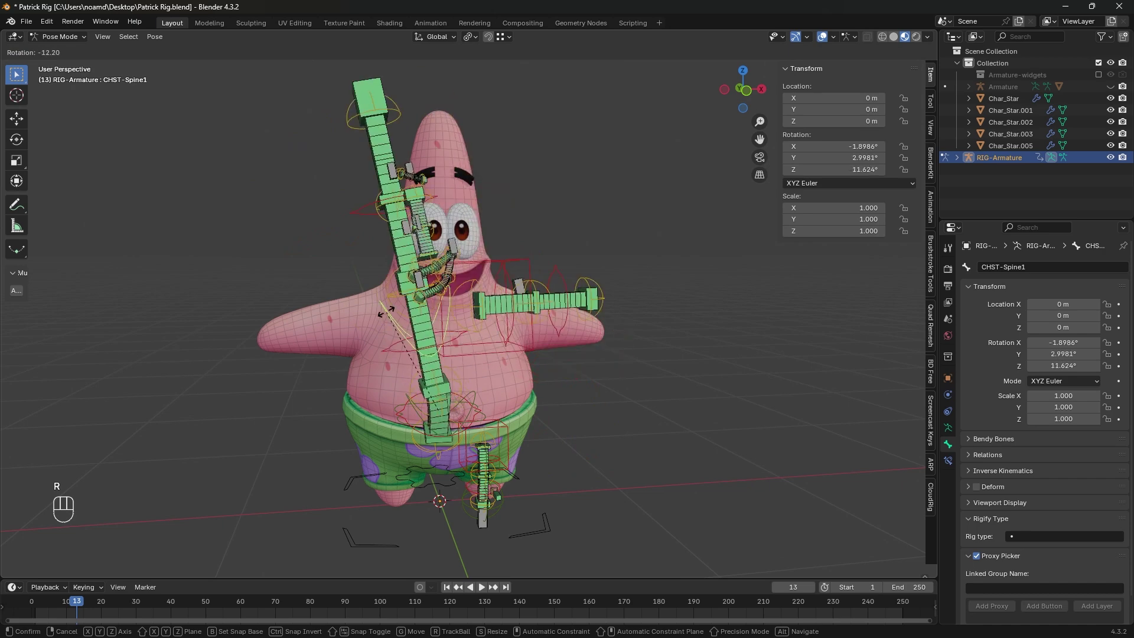
left_click(356, 232)
left_click(342, 216)
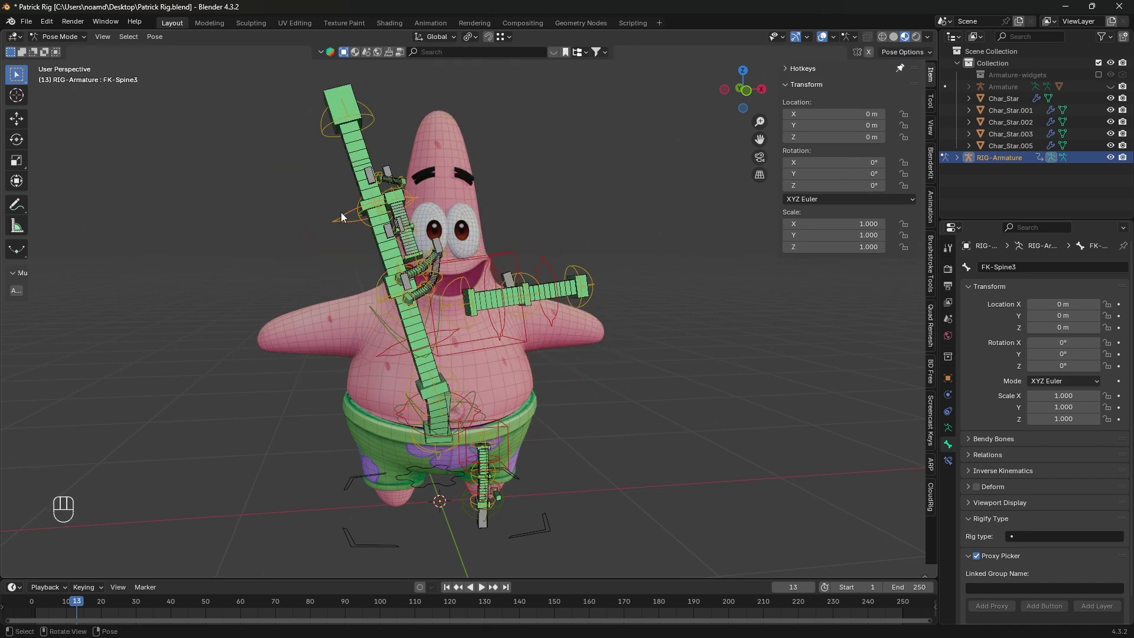
key("r")
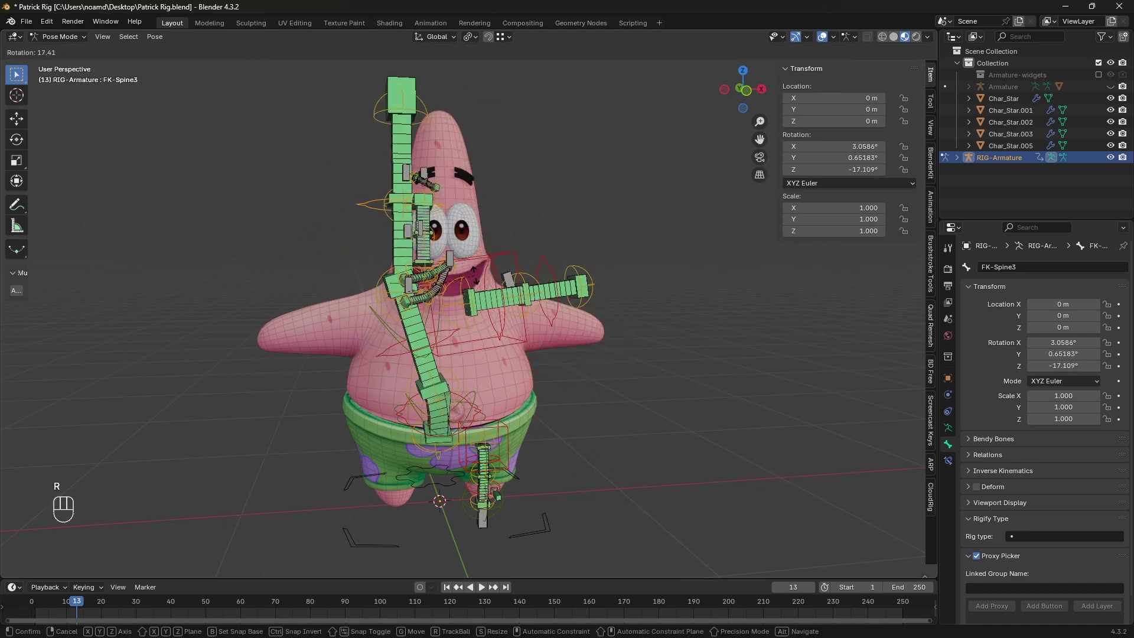
left_click(474, 276)
- Try moving the STR-Spine3_2 control to test how the middle of the head bends
middle_click_drag(330, 277, 272, 298)
left_click(421, 229)
key("g")
right_click(626, 224)
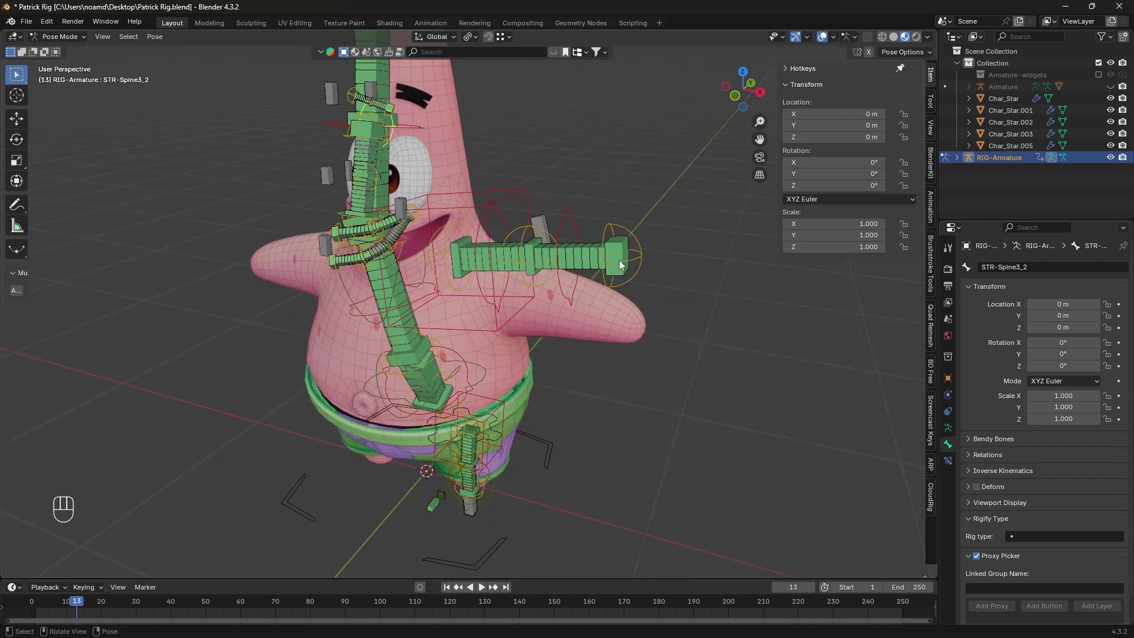
left_click(619, 260)
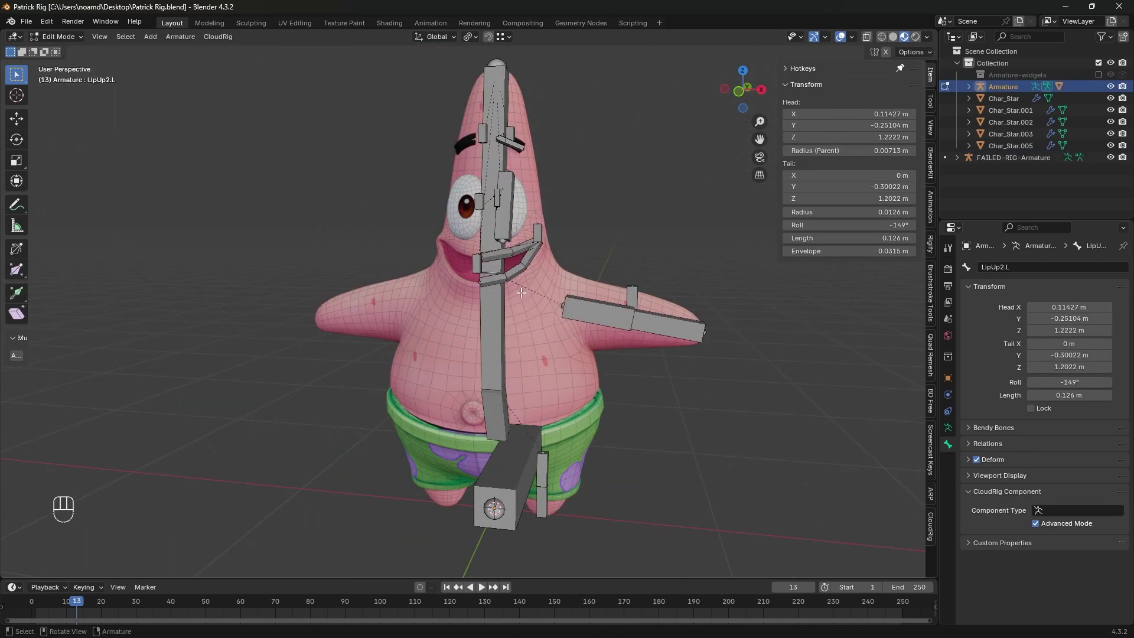
- Symmetrize all bones of the armature to create the opposite side, and save the file
key("a")
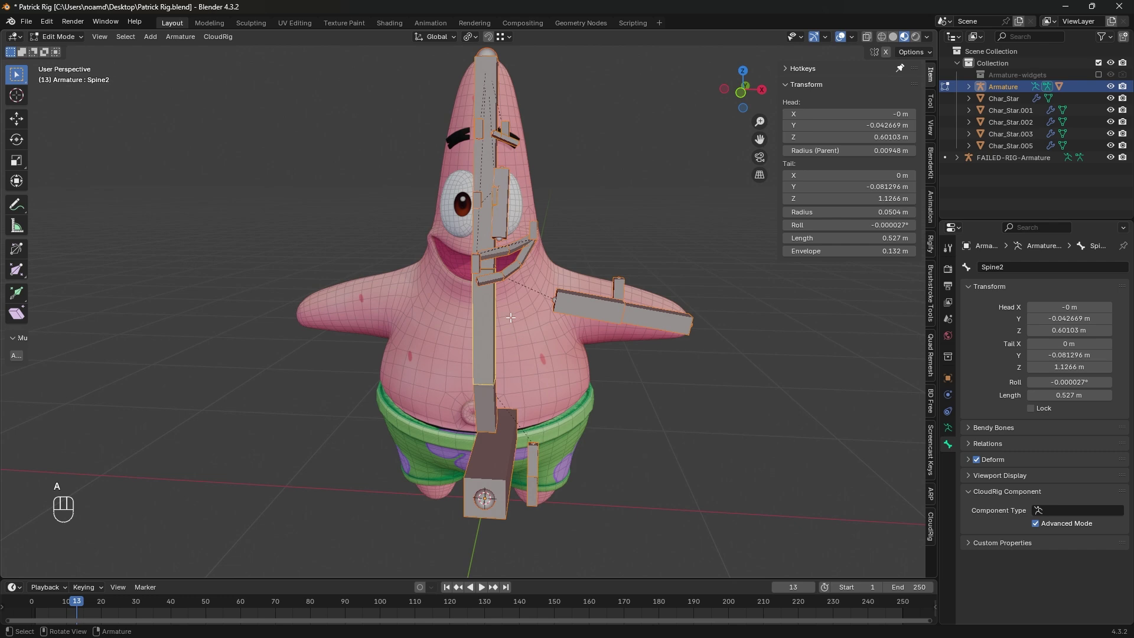
right_click(510, 318)
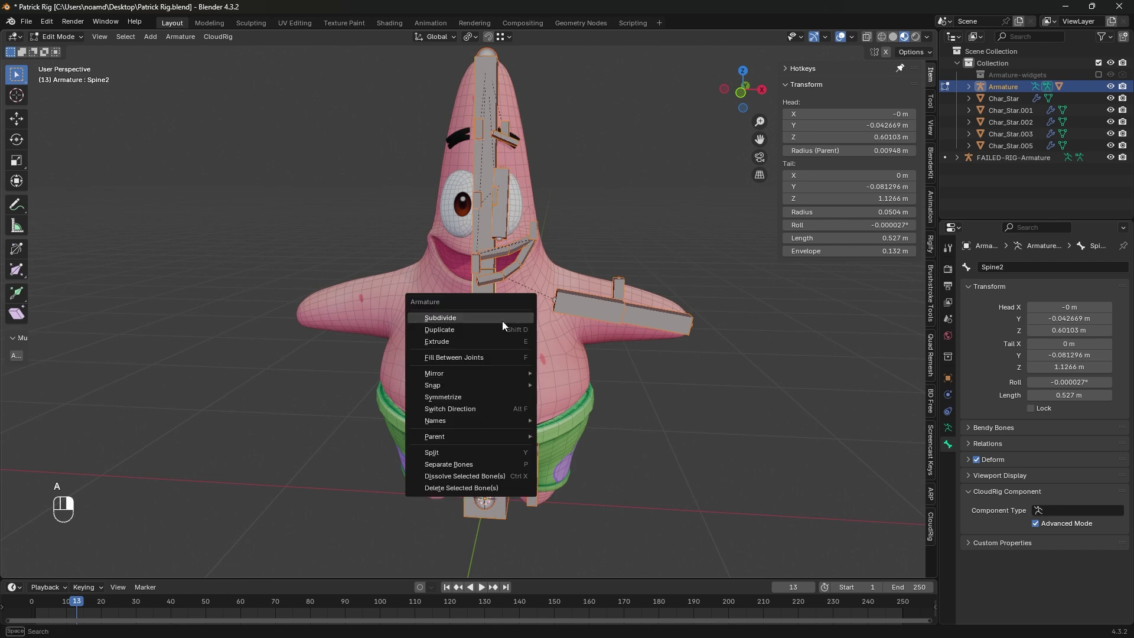
left_click(452, 396)
middle_click_drag(452, 396, 519, 339)
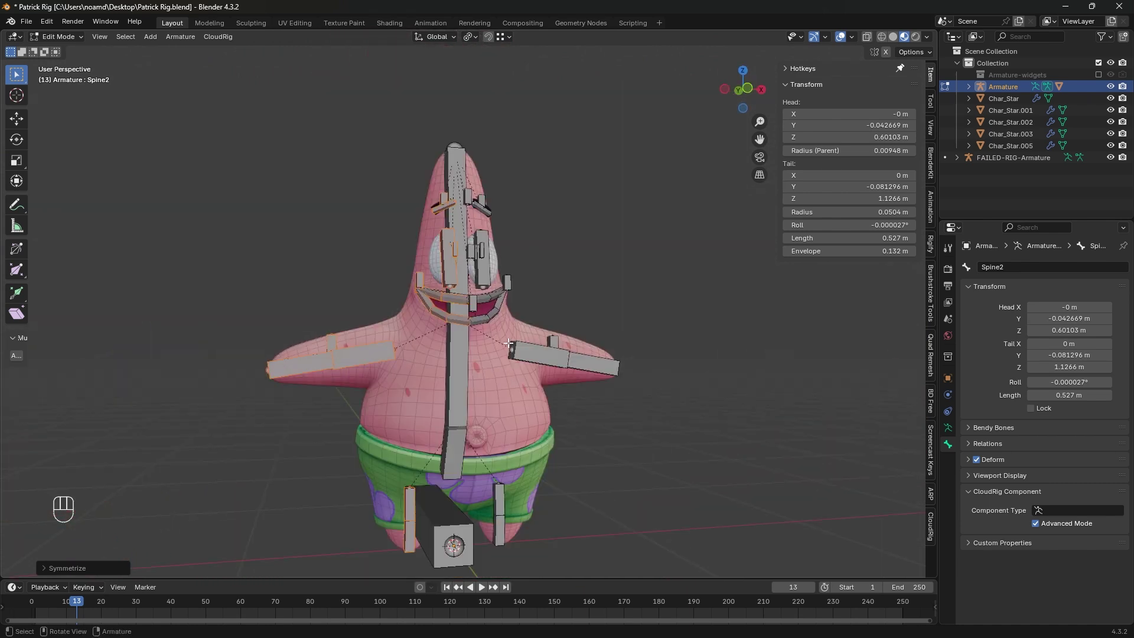
middle_click_drag(508, 343, 573, 292)
key("ctrl+s")
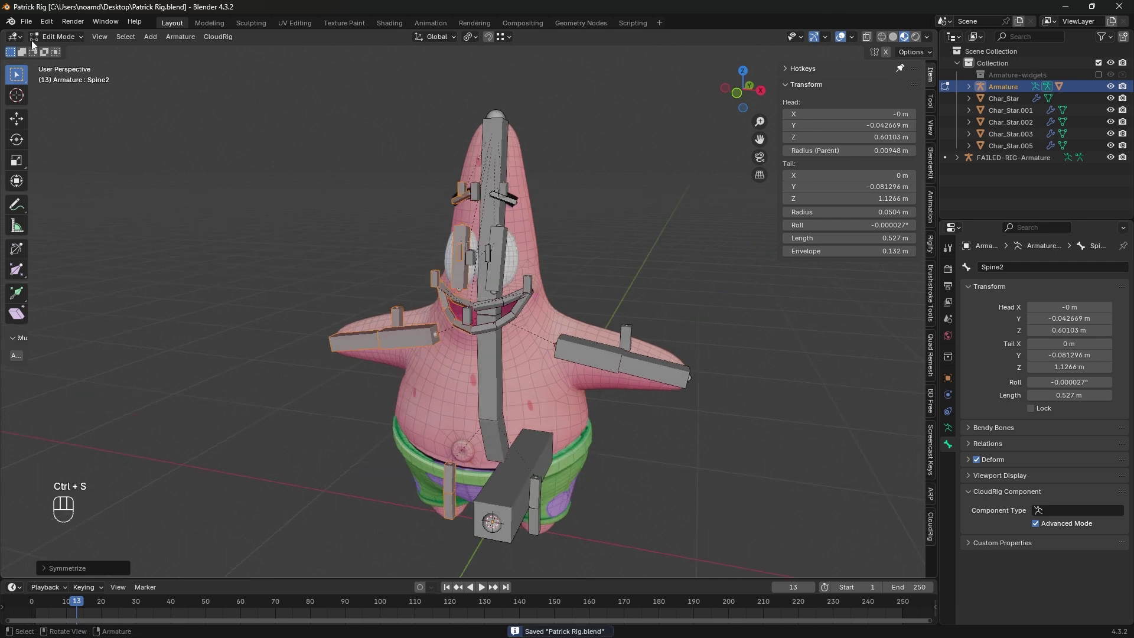
left_click(26, 21)
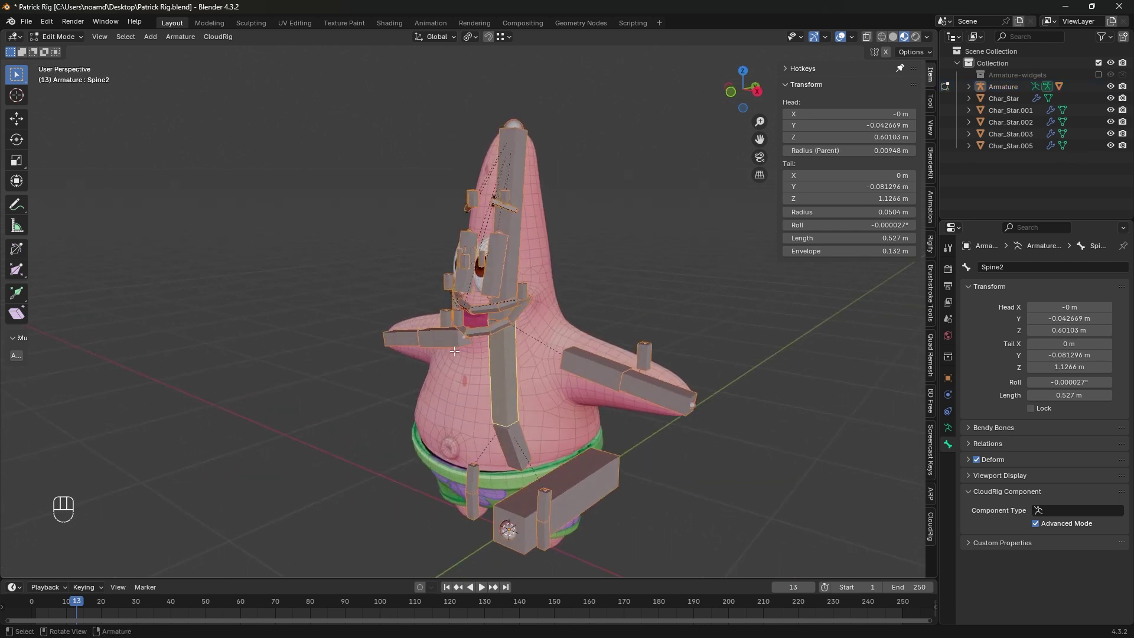
- Generate the CloudRig rig from the symmetrized armature and switch the generated rig to pose mode
key("ctrl+alt+r")
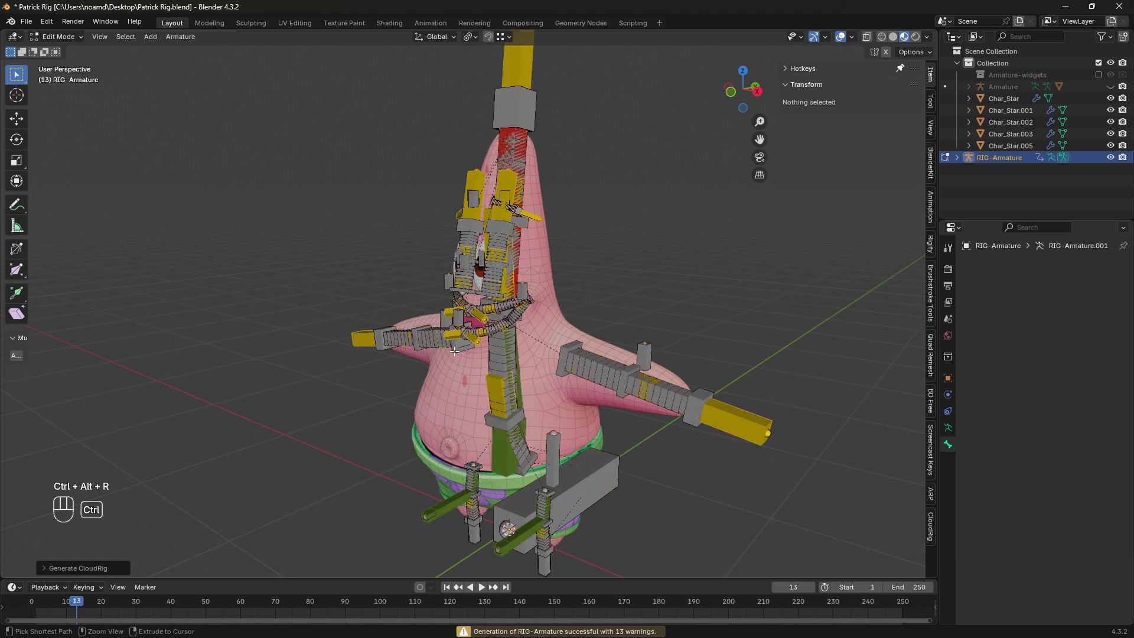
key("ctrl+Tab")
middle_click_drag(454, 351, 572, 358)
scroll(519, 346, "up", 2)
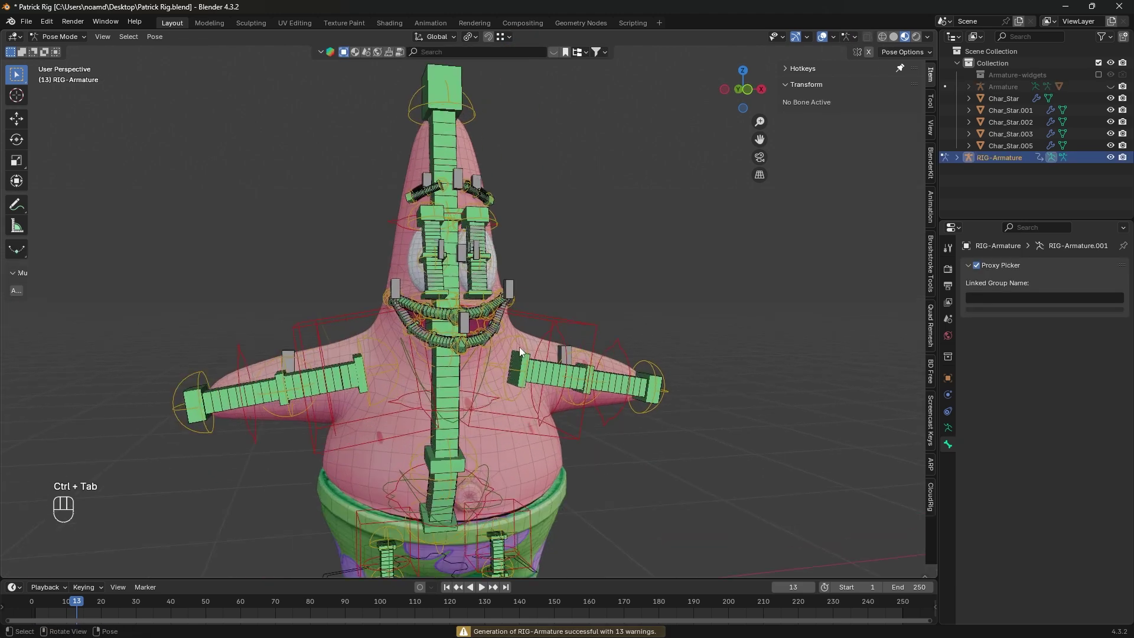
- Hide the Mechanism Bones and Original Bones collections and inspect the rig's remaining controls from several angles
left_click(854, 380)
left_click(854, 390)
mouse_move(449, 390)
middle_mouse_down()
mouse_move(401, 395)
mouse_move(438, 379)
middle_mouse_up()
middle_click_drag(533, 420, 466, 335, "shift")
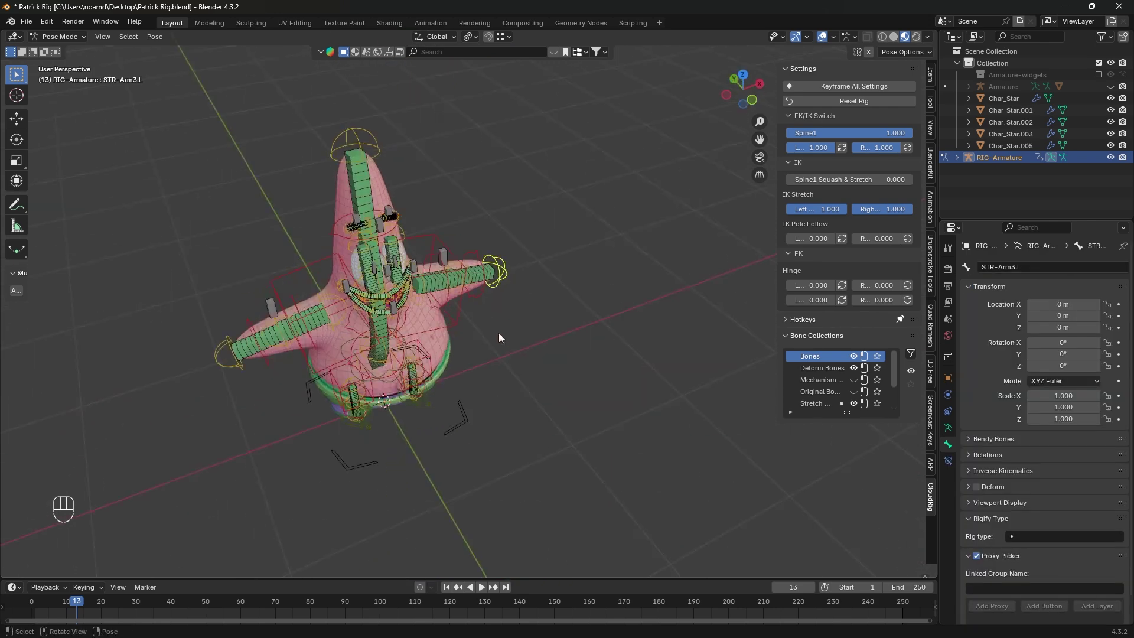
middle_click_drag(498, 338, 394, 337)
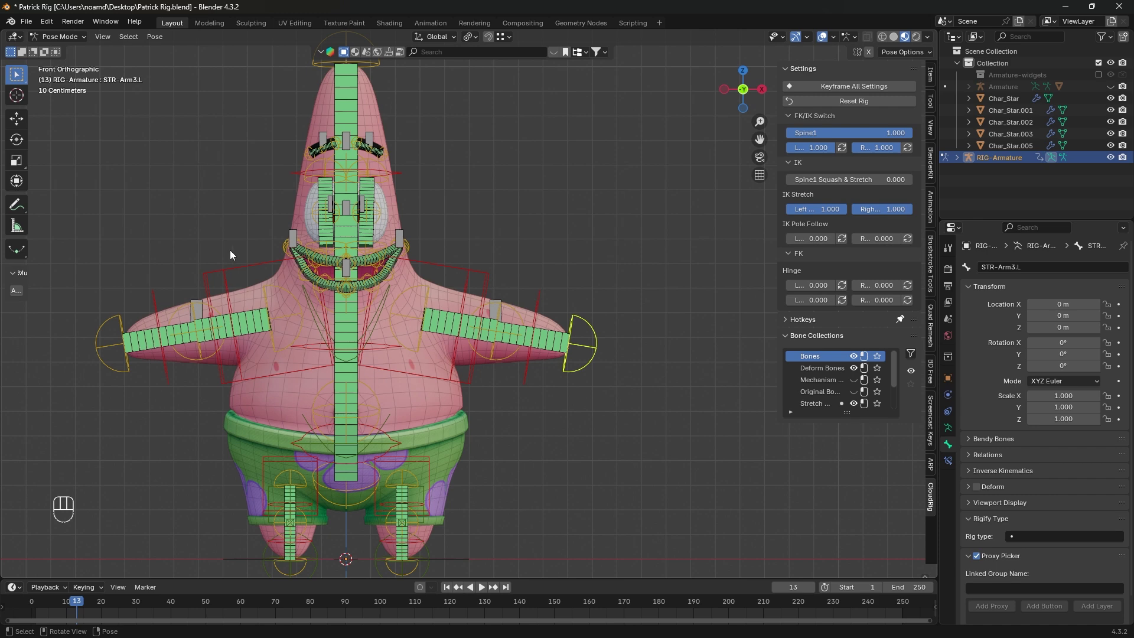
middle_click_drag(413, 232, 383, 260, "shift")
- Open the rig's armature data properties, widen the editor and switch the bone collections to the Default list
left_click(948, 427)
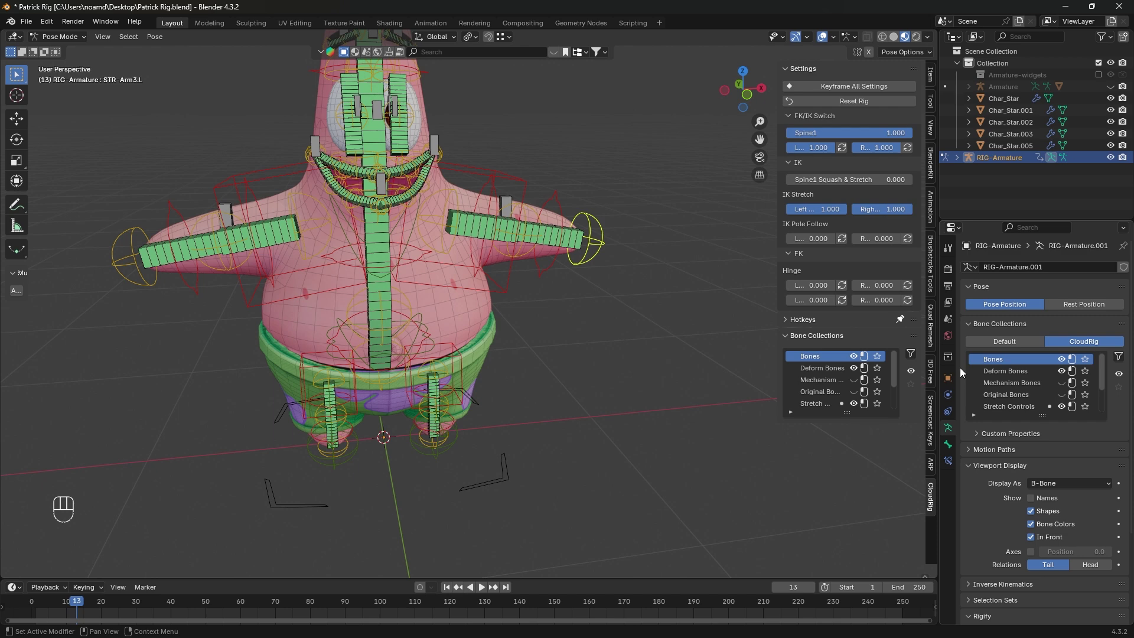
left_click_drag(939, 367, 779, 354)
left_click(892, 340)
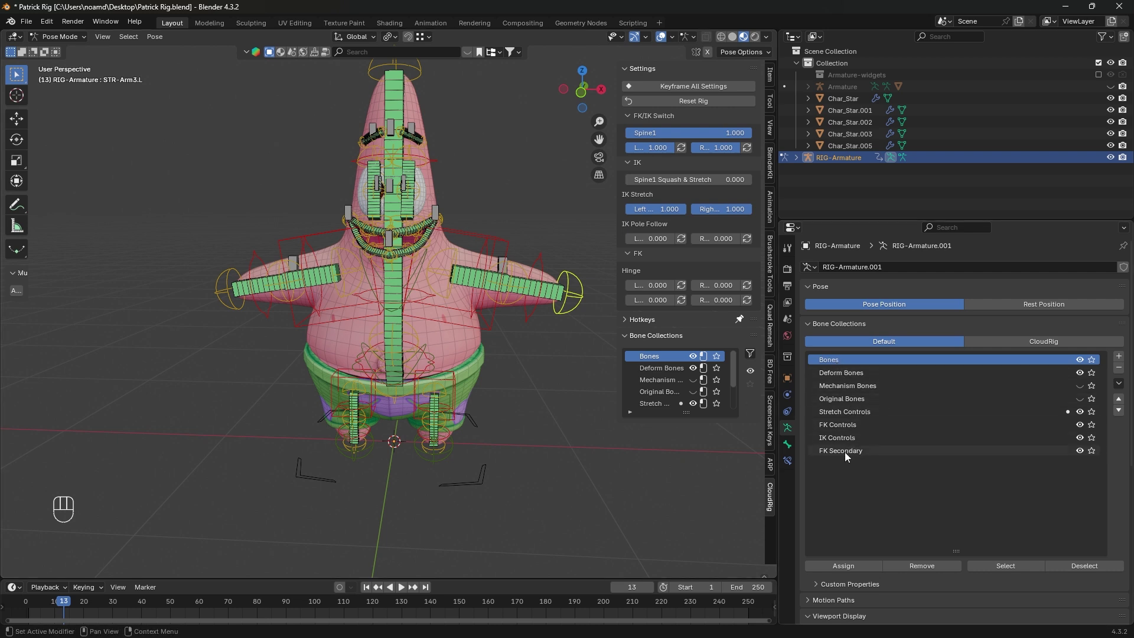
- Rename the Bones collection to CTRL
double_click(1073, 356)
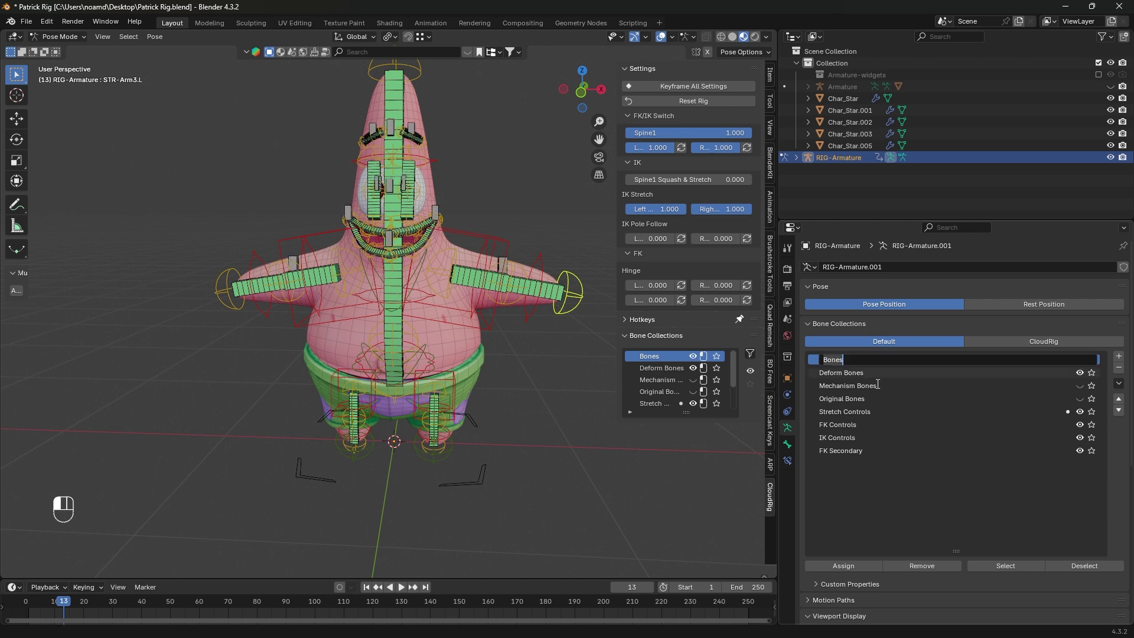
key("Return")
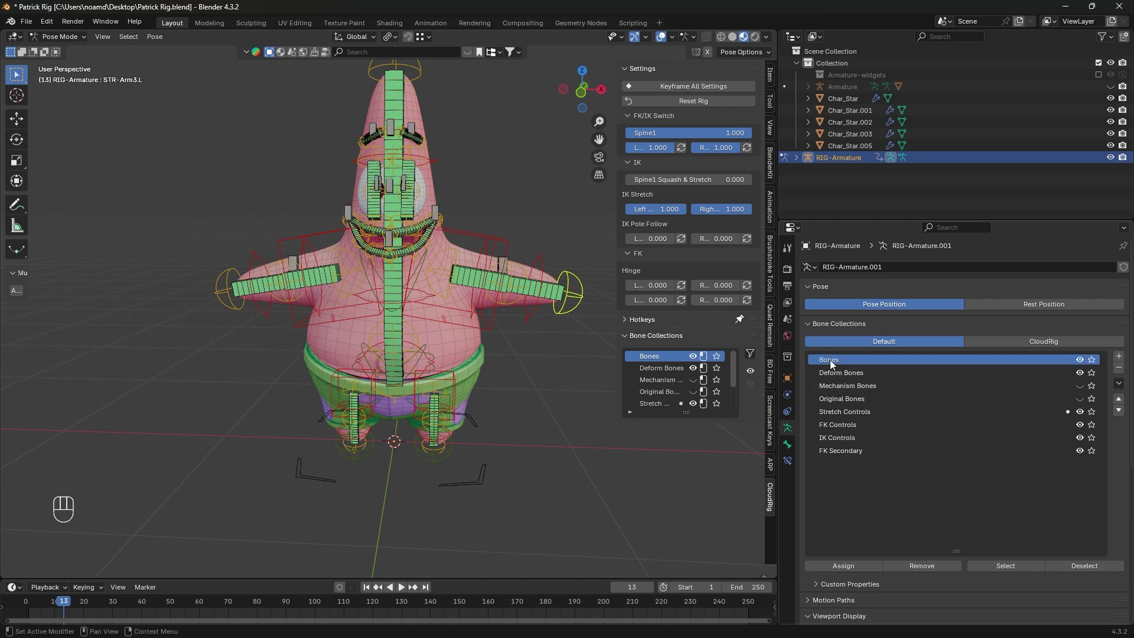
double_click(831, 360)
key("BackSpace")
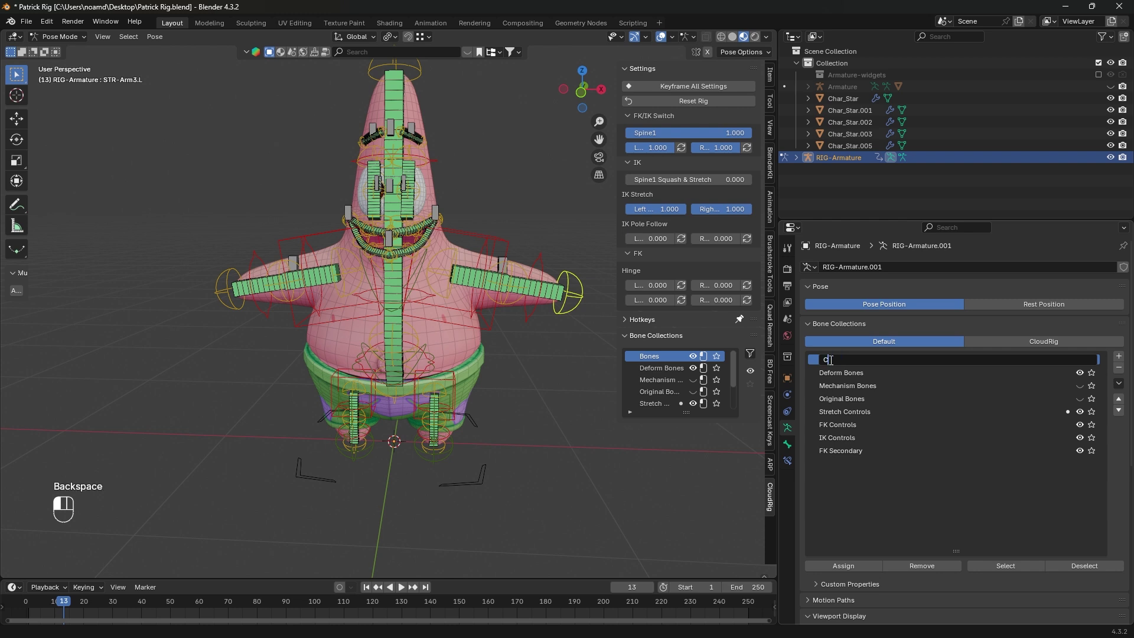
type("C")
type("RL")
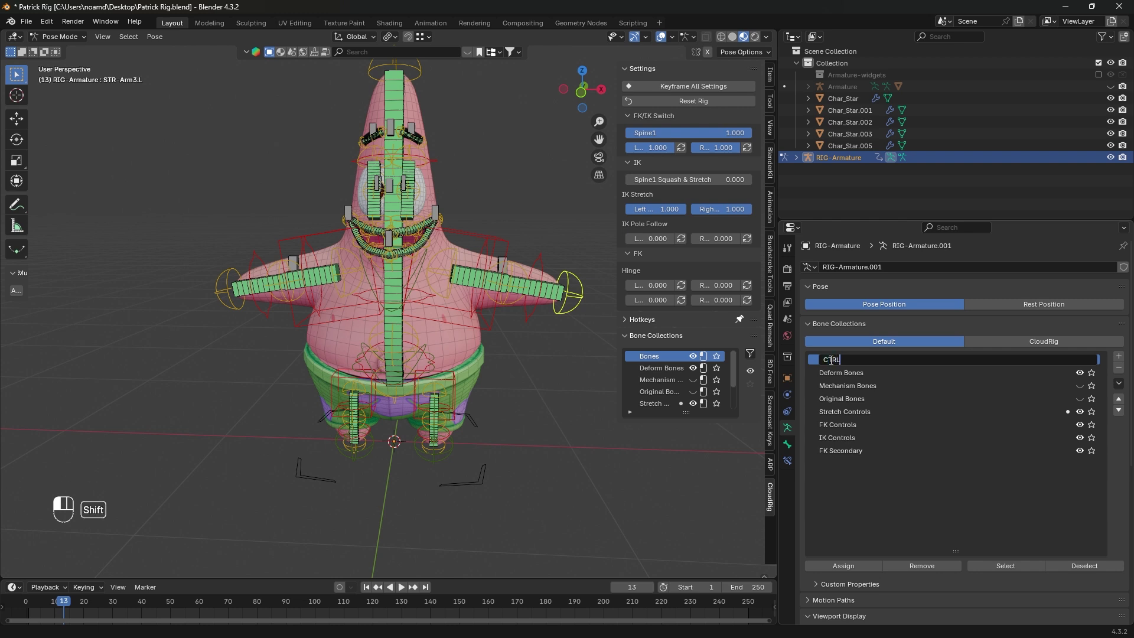
type("TL")
key("Return")
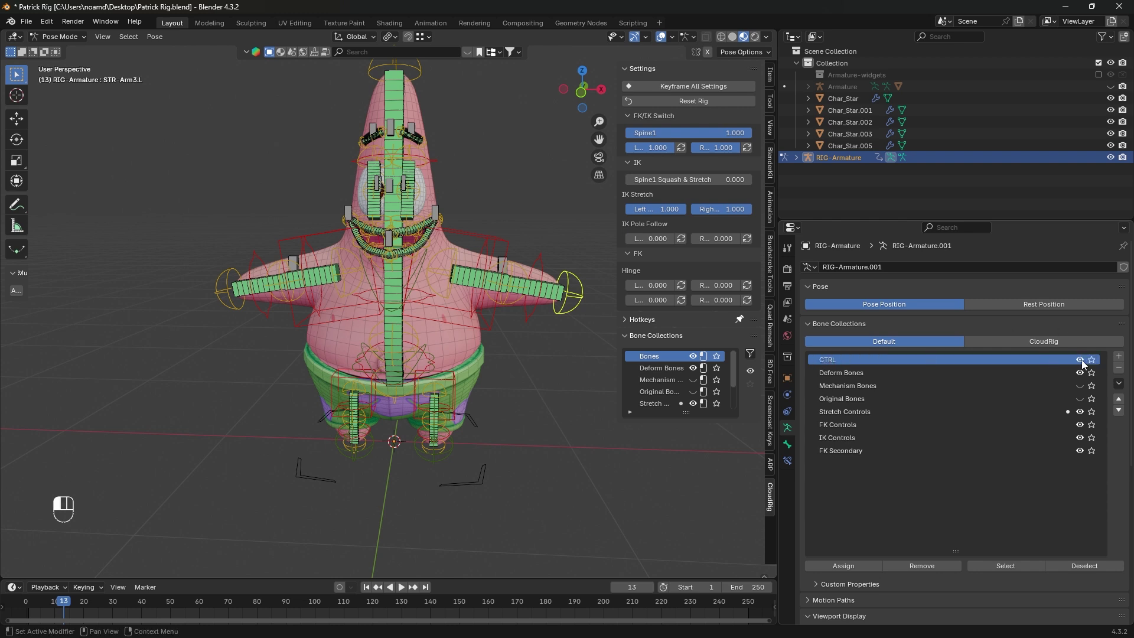
- Toggle the Deform, Mechanism and Original Bones collections to inspect their bones, leaving all three hidden
left_click(876, 373)
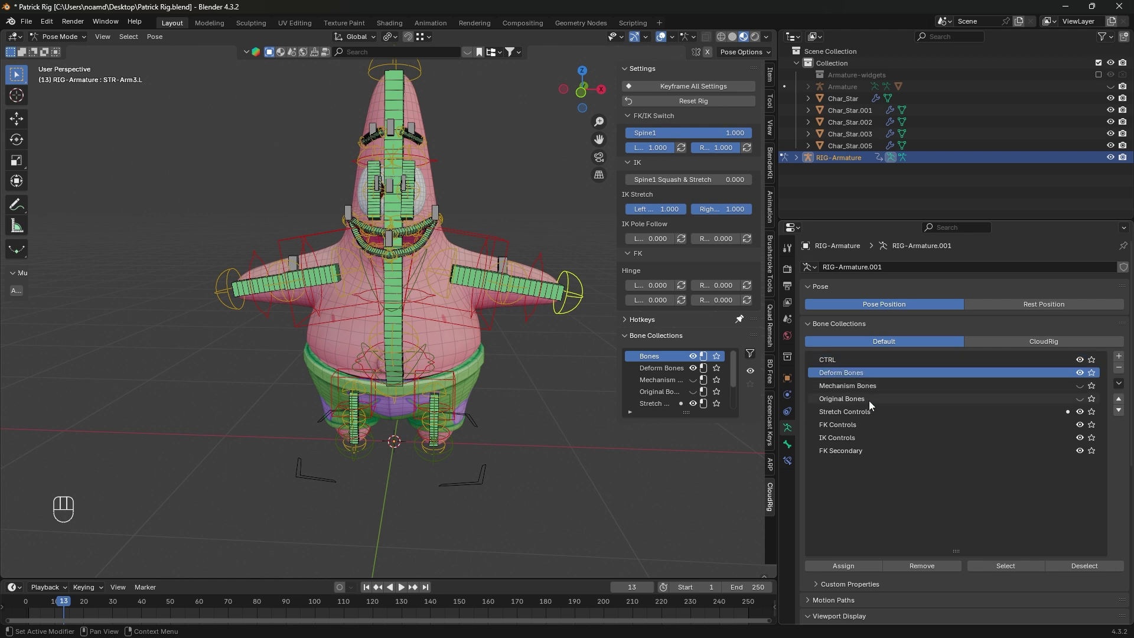
left_click(1079, 386)
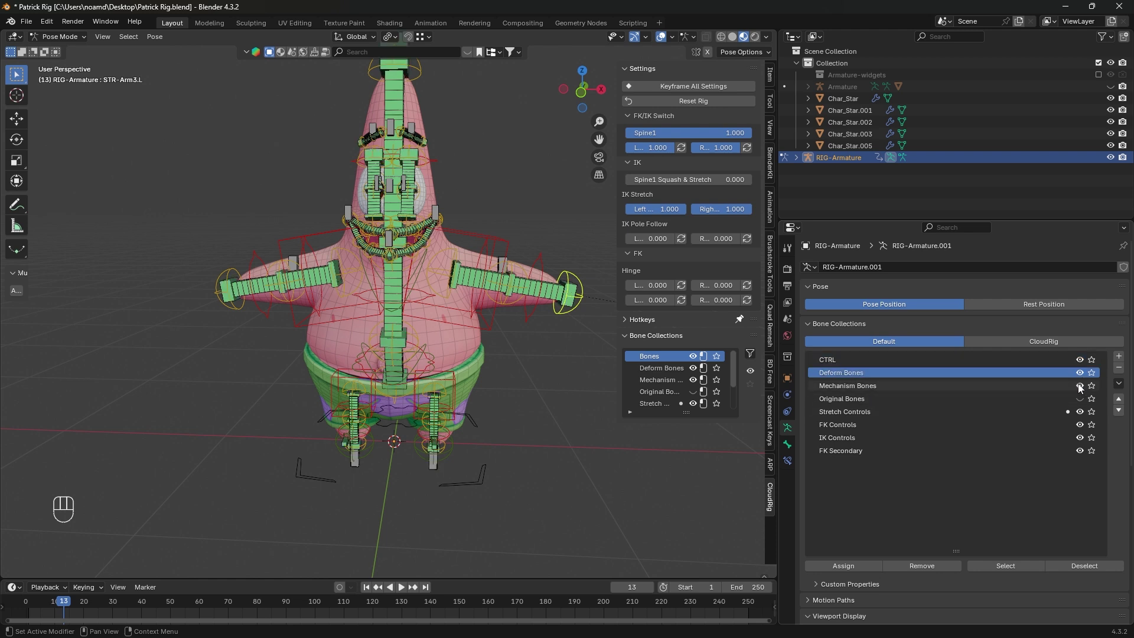
left_click(1081, 399)
left_click(1080, 395)
left_click_drag(1080, 387, 1080, 377)
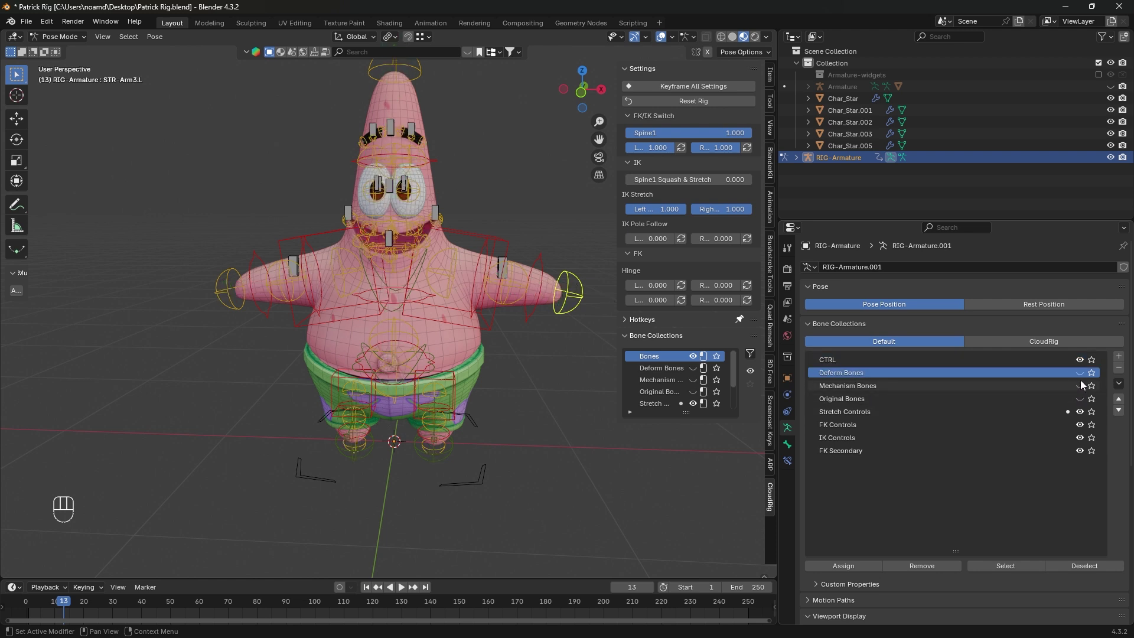
left_click(1080, 383)
left_click(1079, 395)
left_click(1079, 388)
left_click(1080, 374)
left_click(1080, 397)
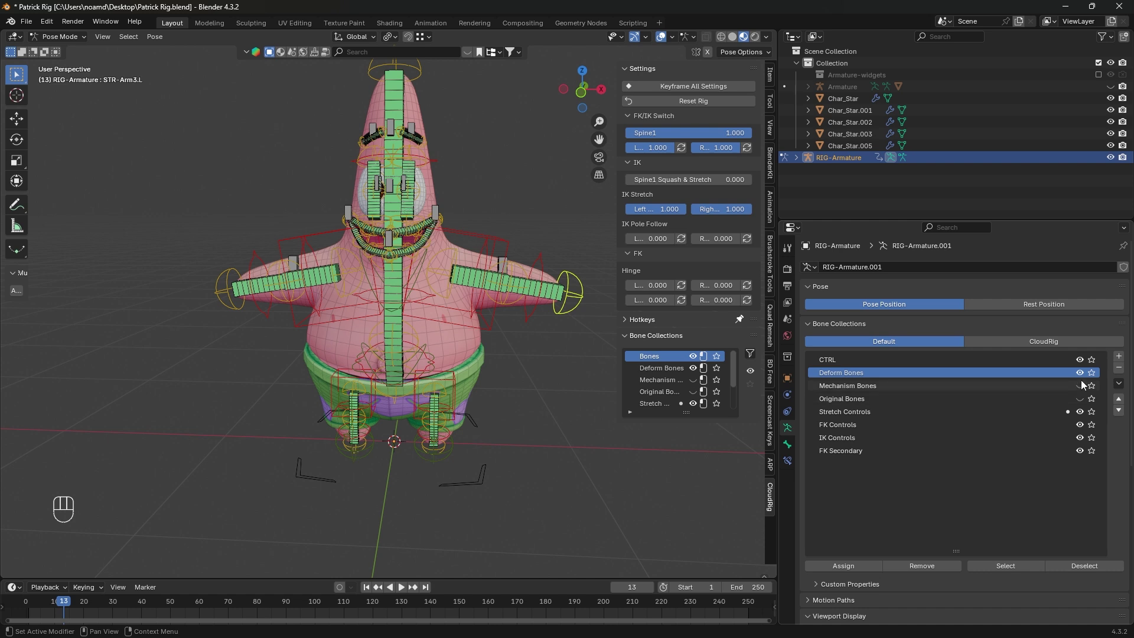
left_click(1081, 375)
- Add a new bone collection and name it Rigging
left_click(1118, 356)
double_click(831, 385)
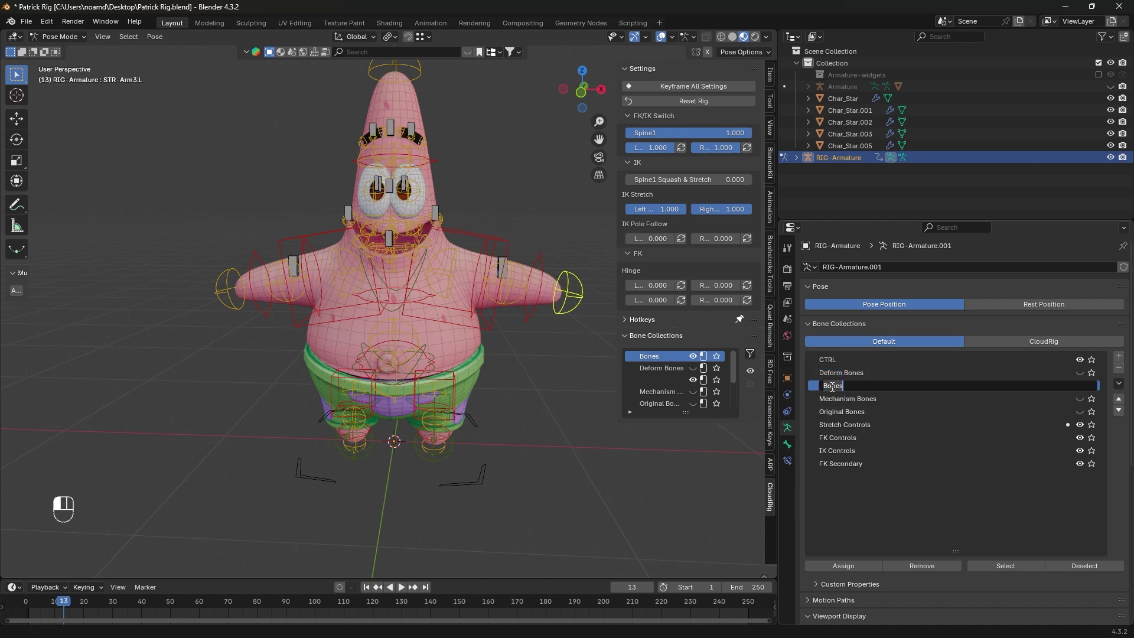
type("Ri")
type("gging")
key("Return")
- Nest the Deform, Mechanism and Original Bones collections under Rigging and move Rigging below FK Secondary
left_click_drag(849, 374, 851, 390)
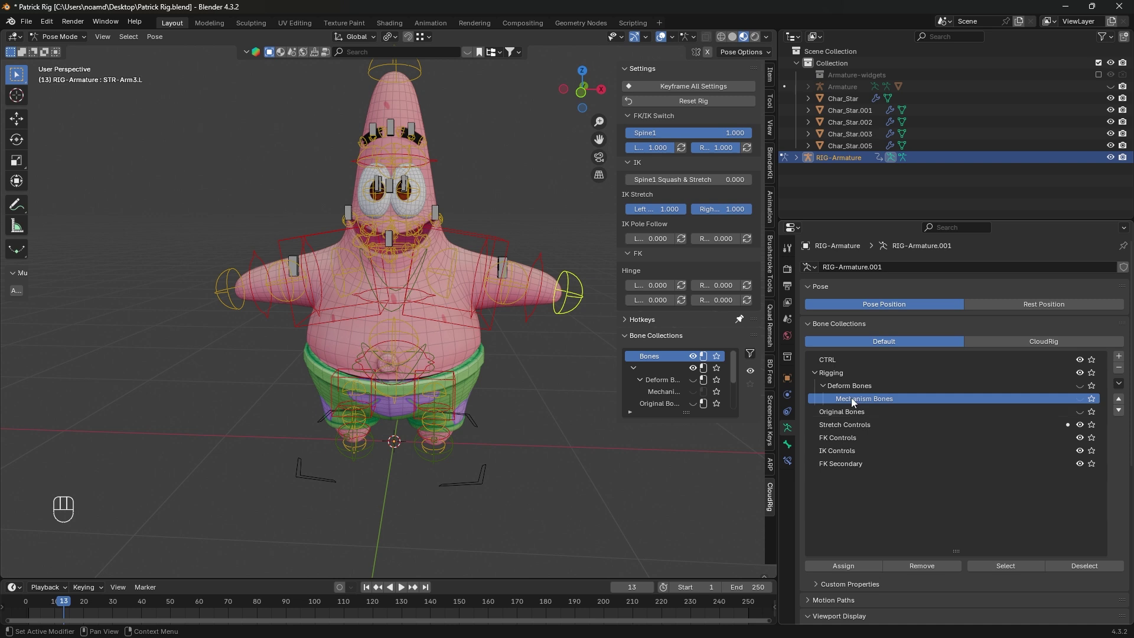
left_click_drag(851, 412, 836, 376)
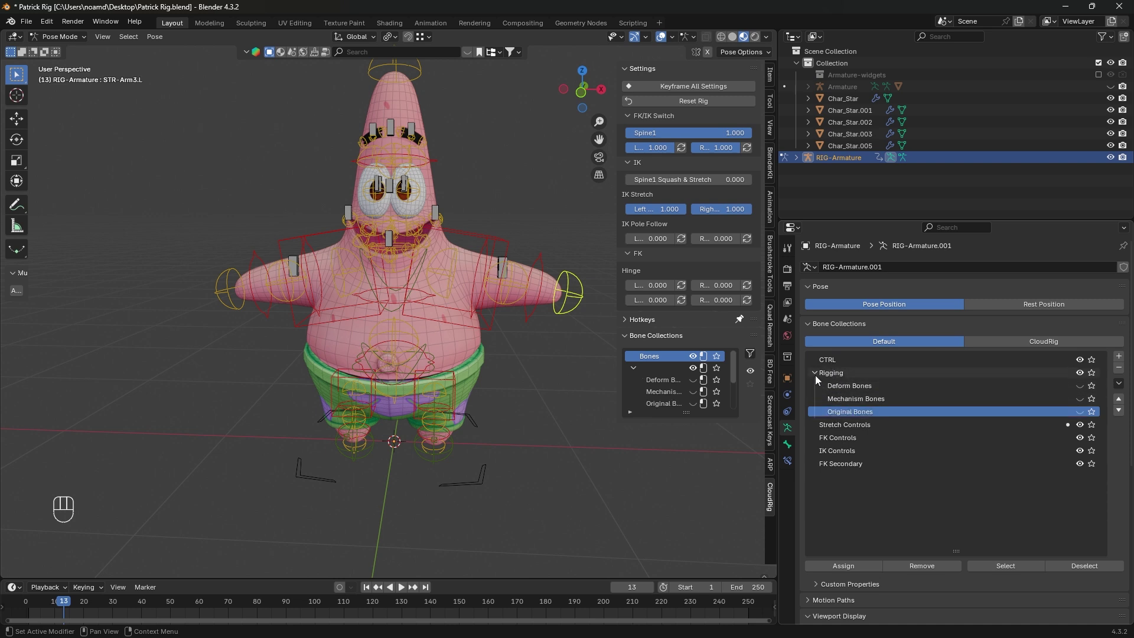
left_click(815, 374)
left_click(1121, 414)
left_click(1121, 414)
left_click(1120, 414)
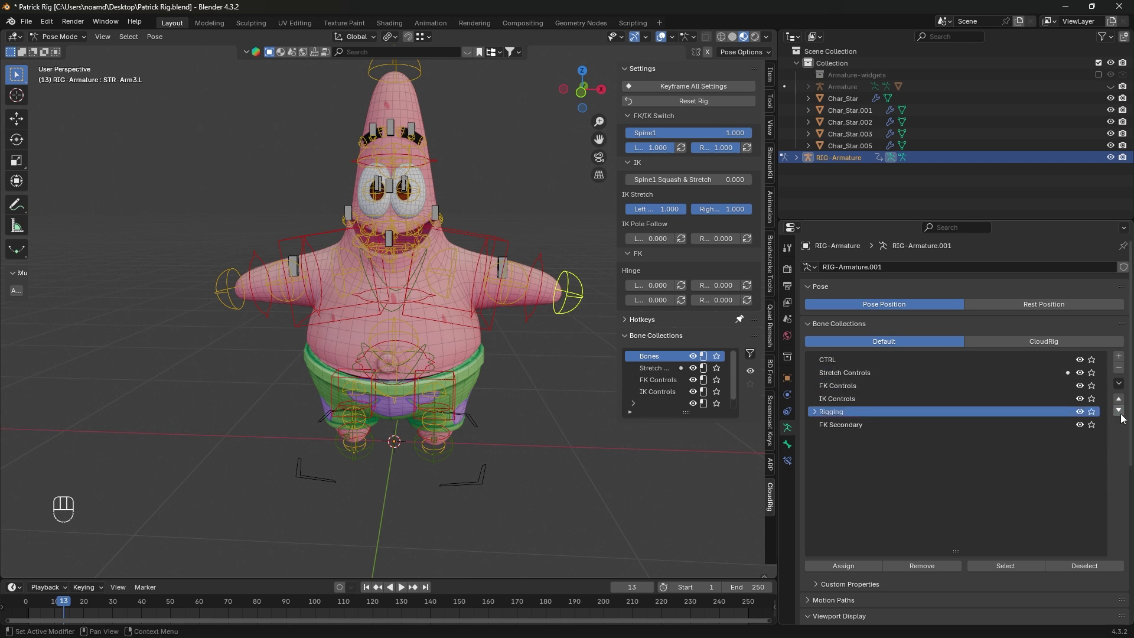
left_click(1120, 413)
- Enable visibility for the three collections inside Rigging, and hide and collapse the parent Rigging collection
left_click(815, 425)
left_click(1079, 438)
left_click(1081, 451)
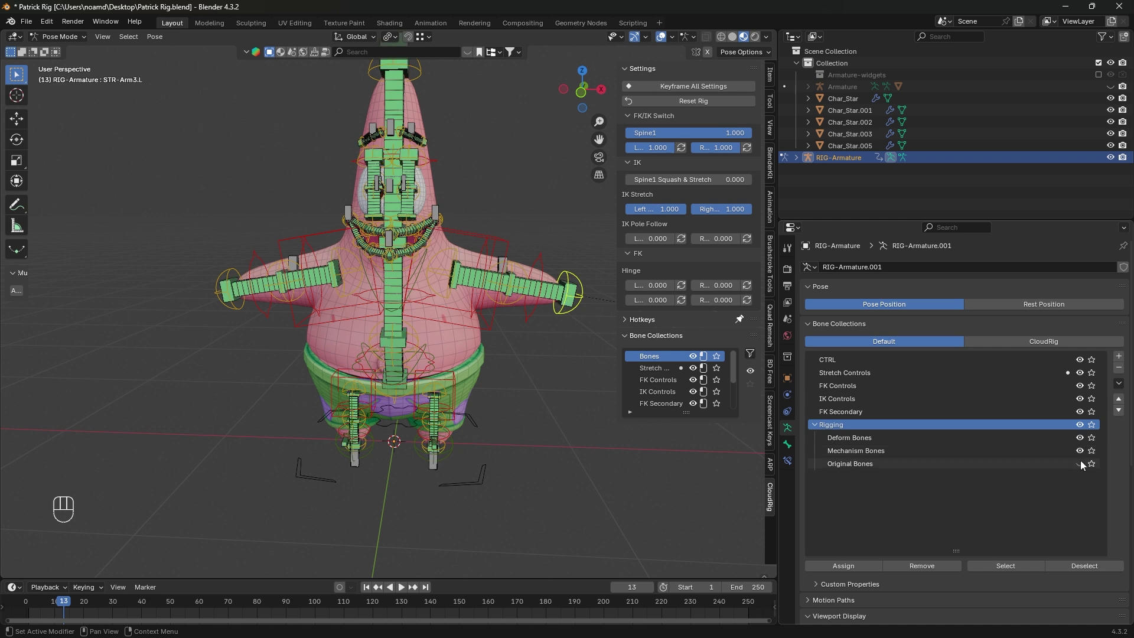
left_click(1080, 450)
left_click(1080, 424)
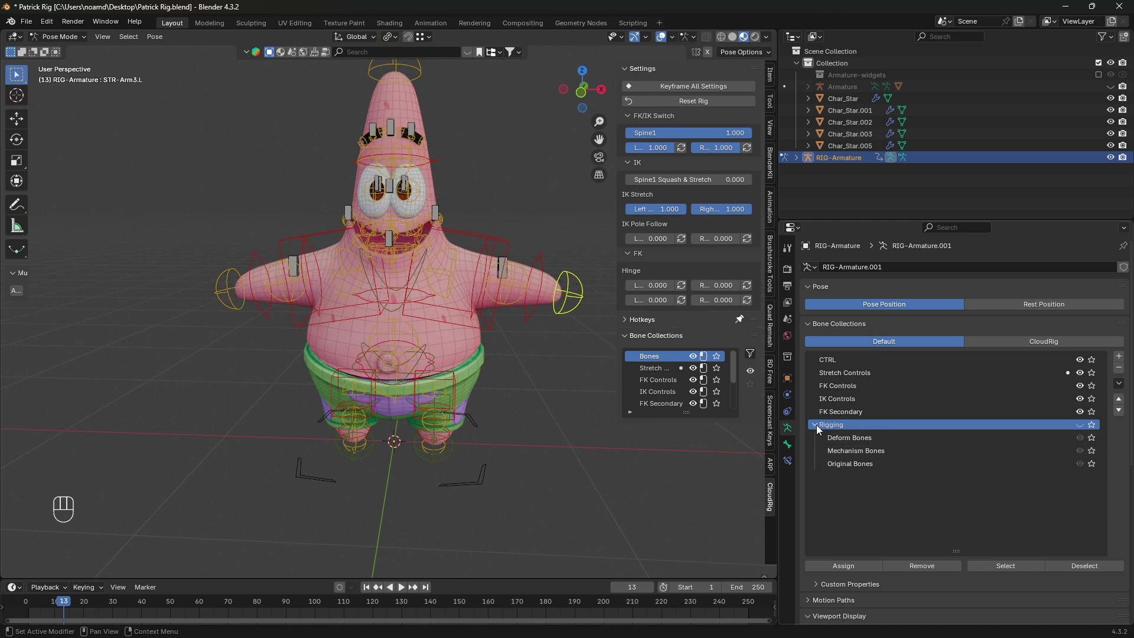
left_click(815, 424)
- Check the collection of the ROOT-Arm1 controls and nest the FK Secondary collection under FK Controls
left_click(866, 411)
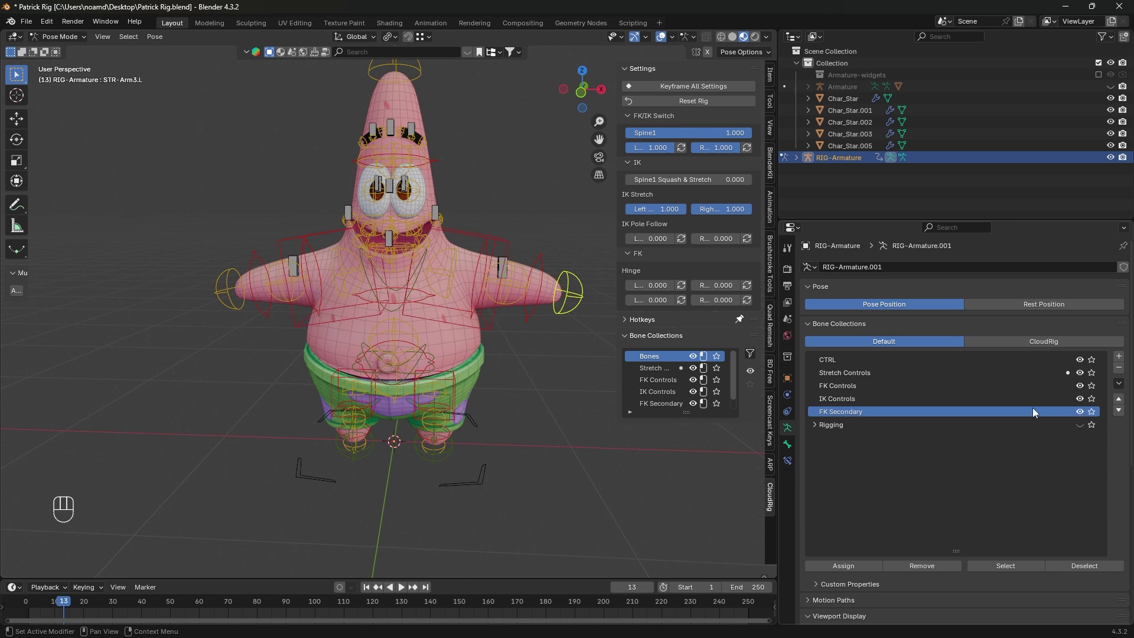
left_click(465, 221)
left_click(383, 315)
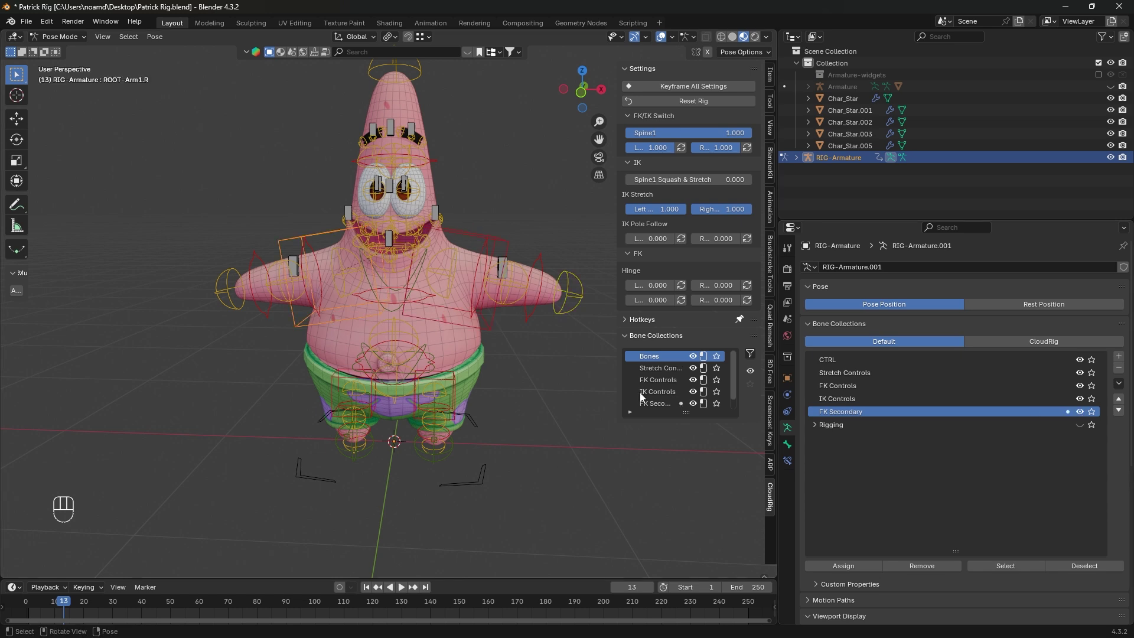
left_click_drag(837, 411, 838, 385)
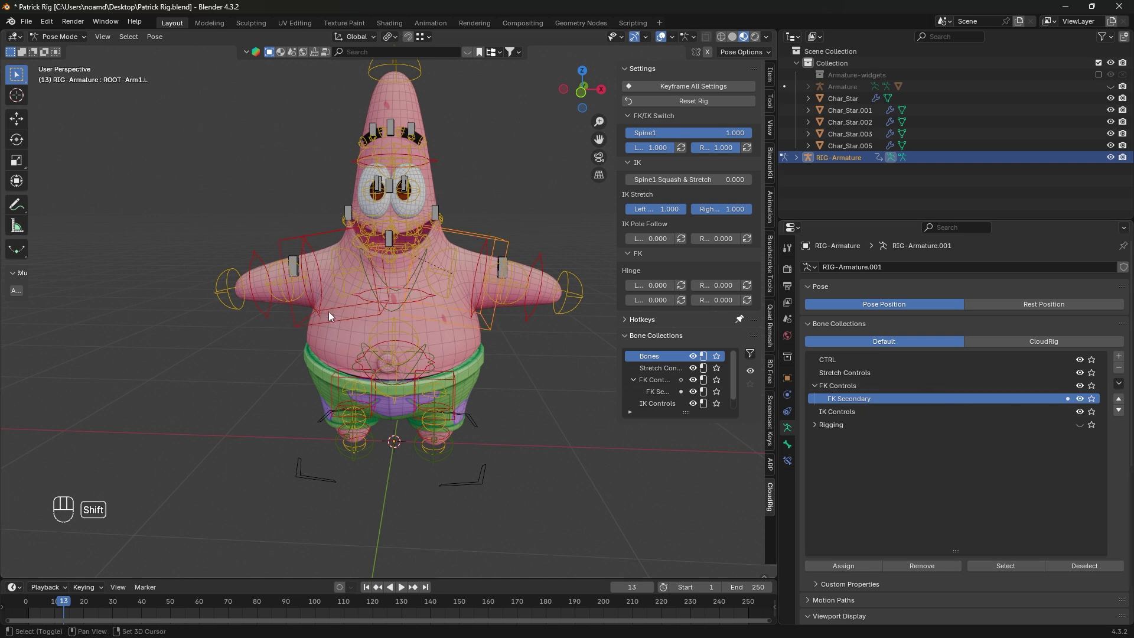
- Set the custom shape scale of both selected ROOT-Arm1 controls to 0.275 on all three axes
left_click(788, 443)
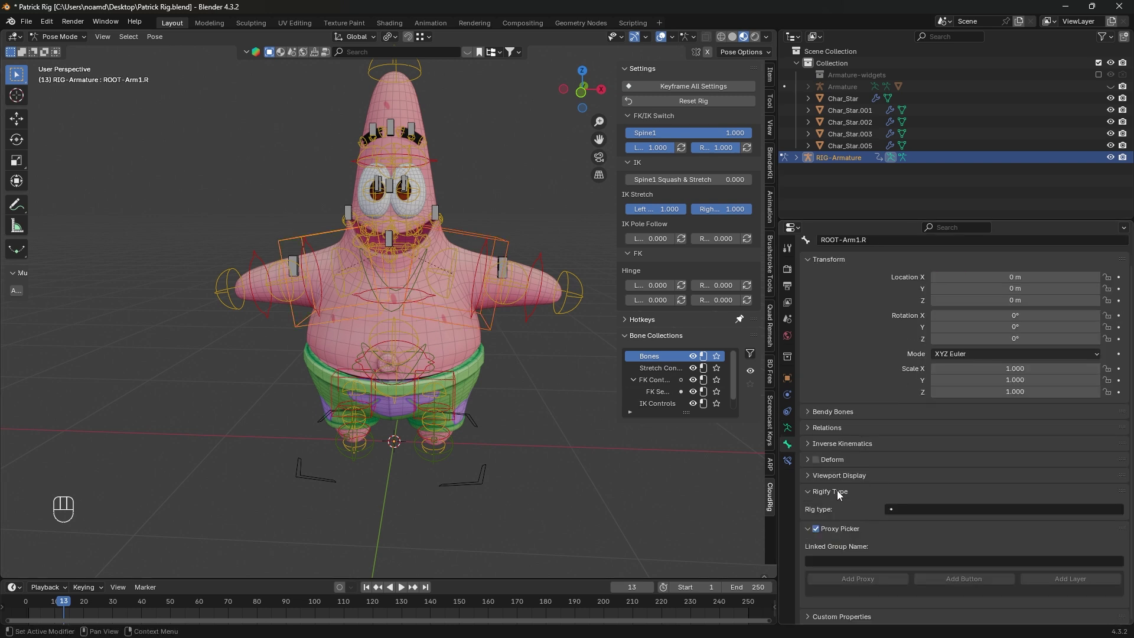
middle_click_drag(845, 479, 842, 299)
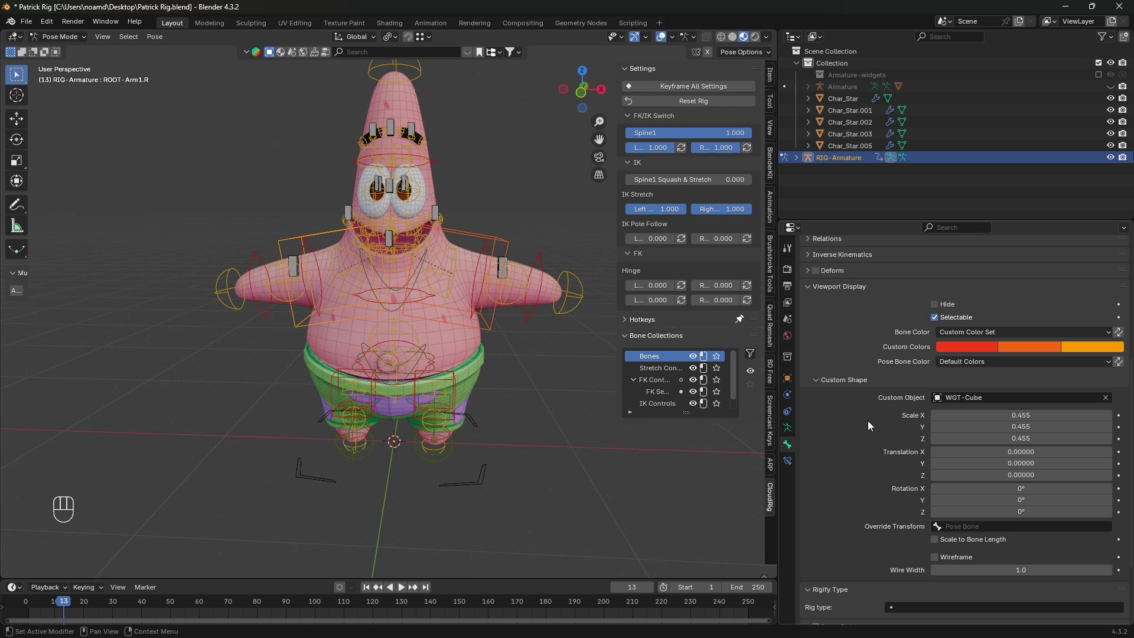
scroll(909, 428, "down", 2)
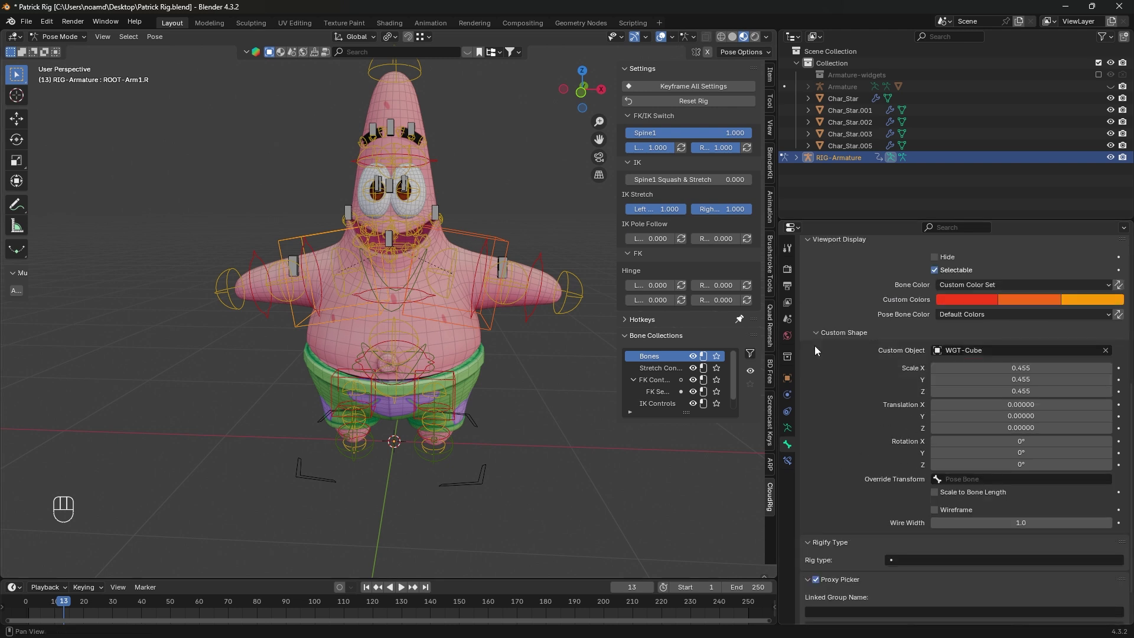
left_click_drag(967, 371, 1002, 405, "alt")
right_click(966, 371)
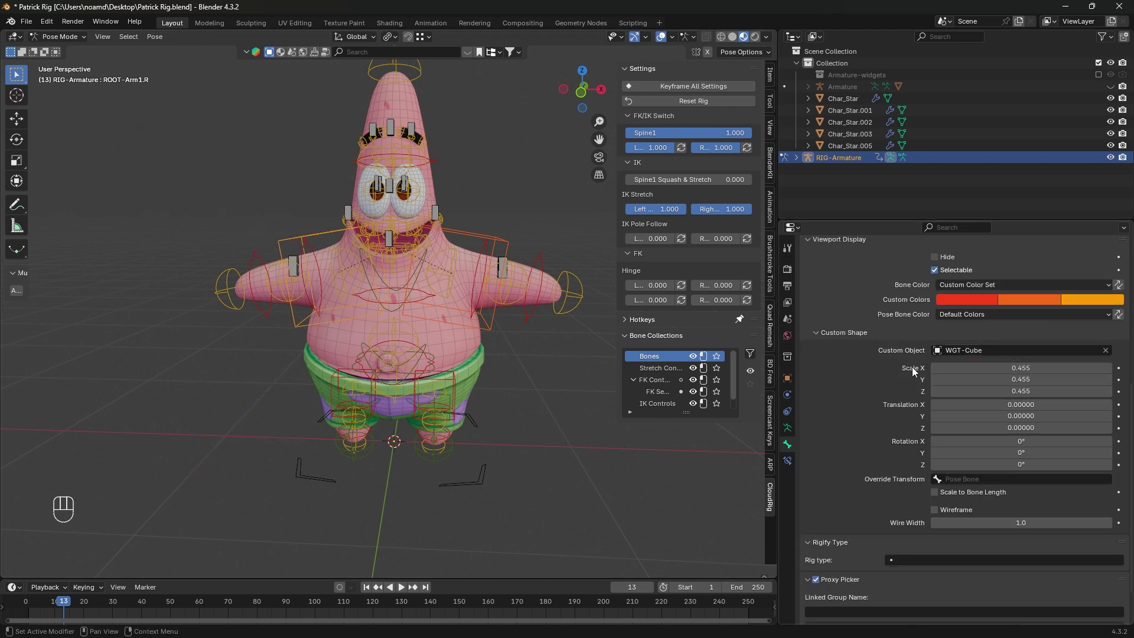
right_click(971, 367)
left_click_drag(972, 366, 944, 392, "alt")
right_click(976, 366)
right_click(976, 368)
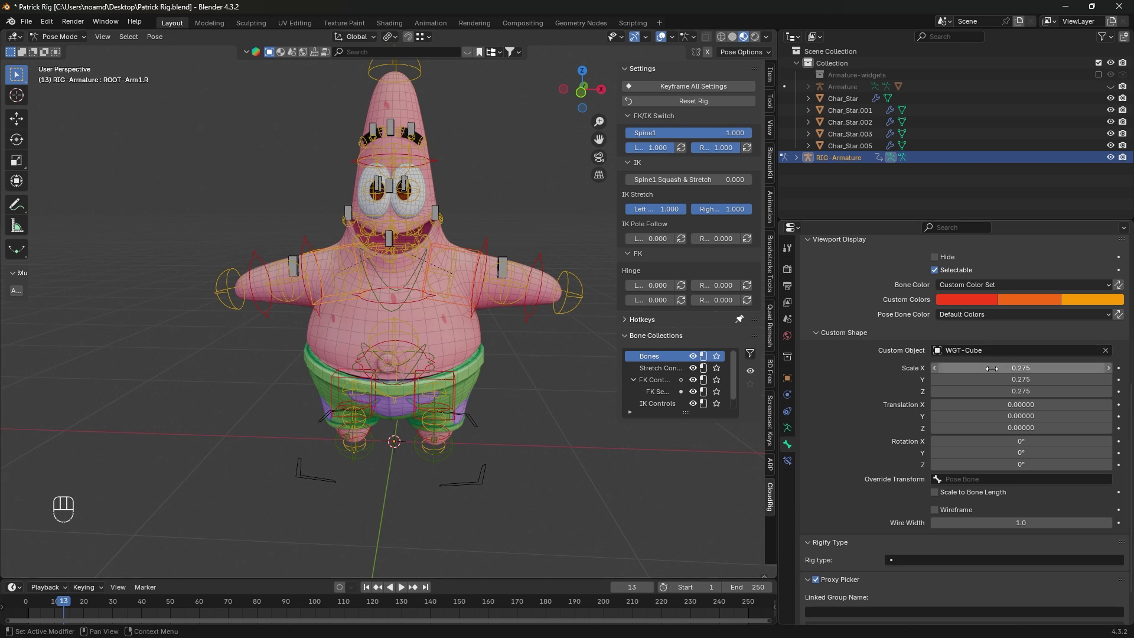
left_click_drag(994, 372, 1008, 391, "alt")
right_click(1007, 391, "alt+shift")
left_click_drag(994, 368, 1062, 391, "alt+shift")
right_click(1062, 391, "alt+shift")
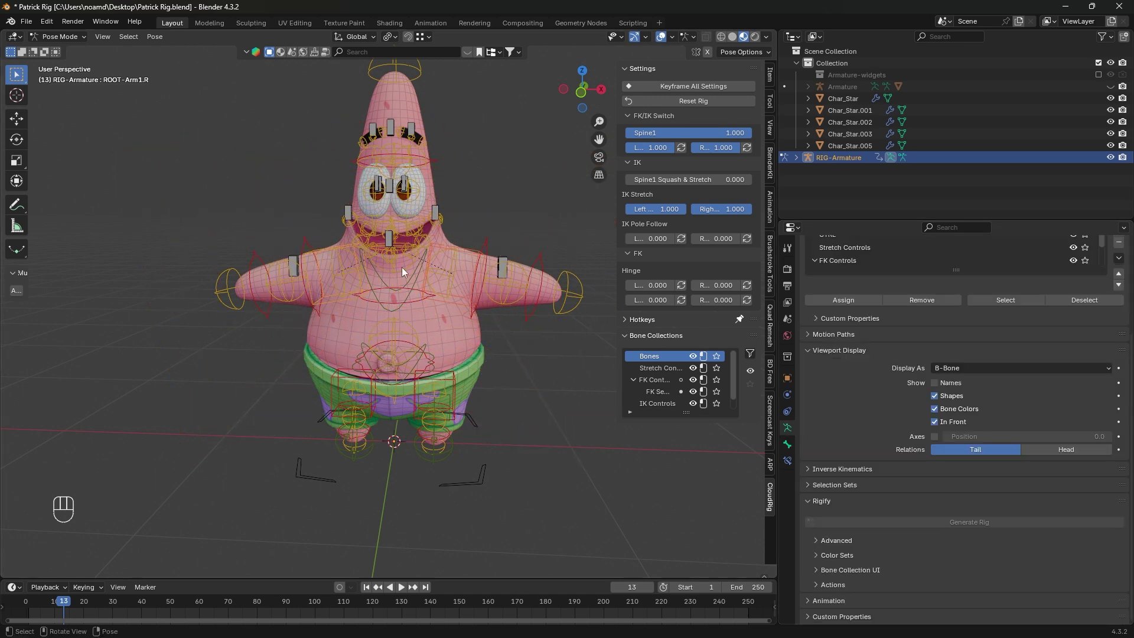
- Create a bone collection named Secondary Stretch and nest it under Stretch Controls
scroll(802, 370, "up", 2)
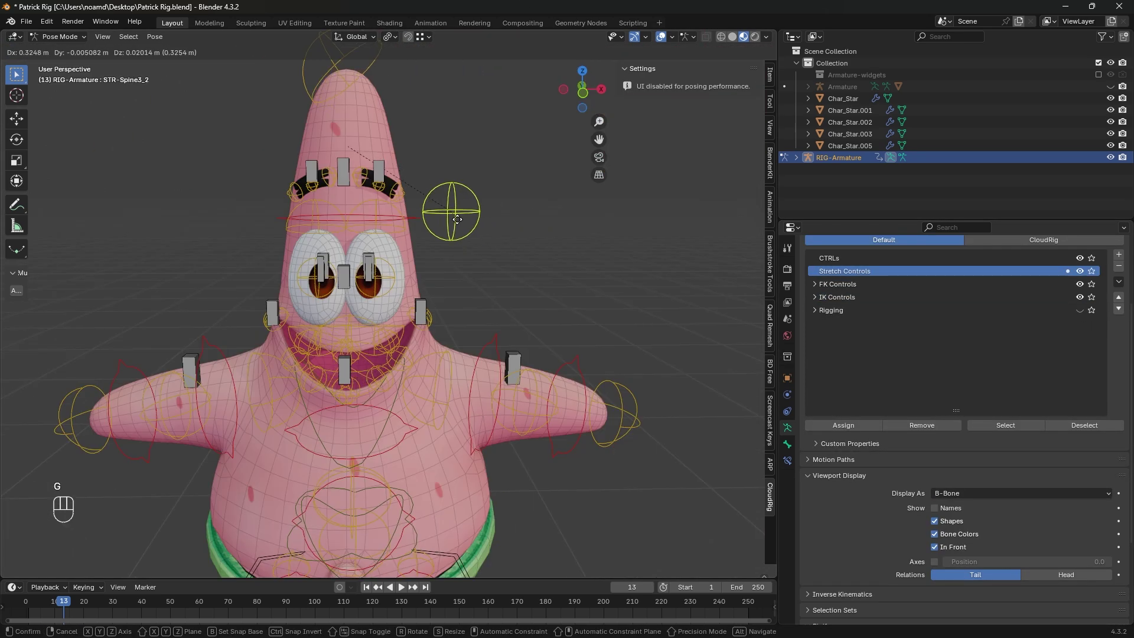
left_click(419, 226)
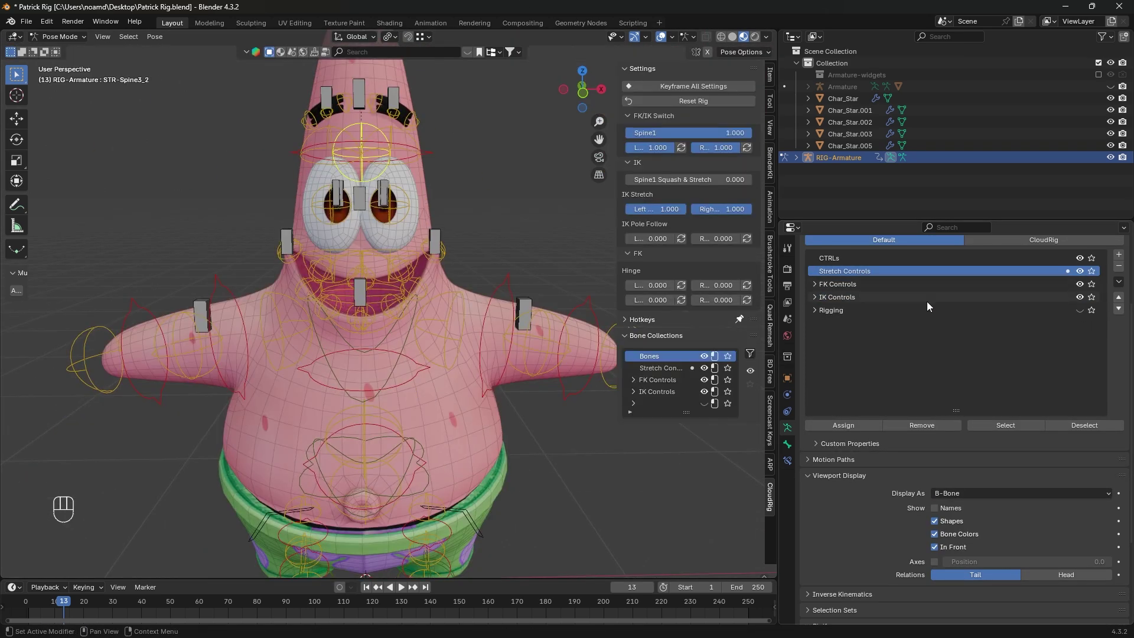
double_click(834, 283)
type("Secondary Stretch")
key("Return")
left_click_drag(835, 284, 839, 272)
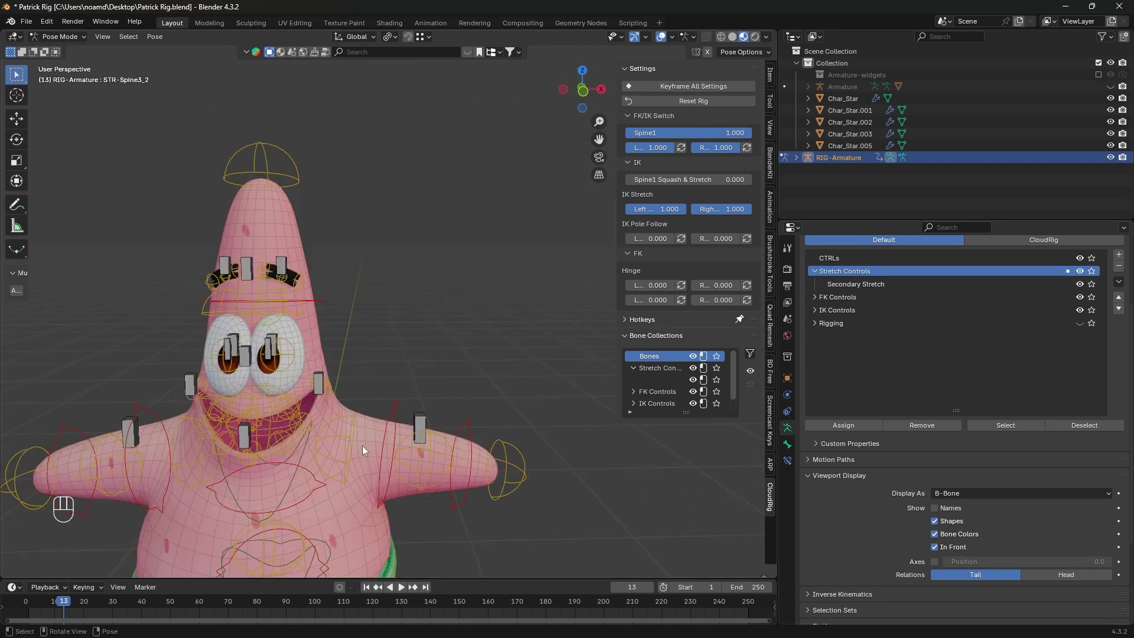
- Move the arm and leg stretch controls into the Secondary Stretch collection and hide that collection
middle_click_drag(374, 406, 305, 306)
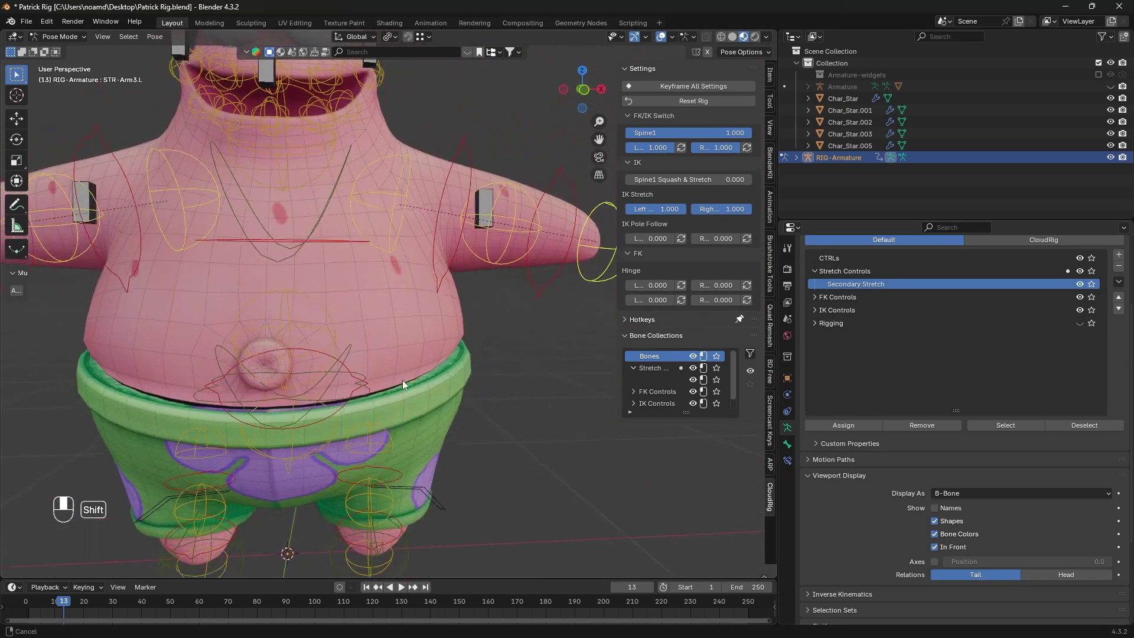
middle_click_drag(402, 380, 196, 558)
left_click(249, 385)
- Create a bone collection named Face and assign the stretch controls around the mouth to it
middle_click_drag(290, 289, 327, 275)
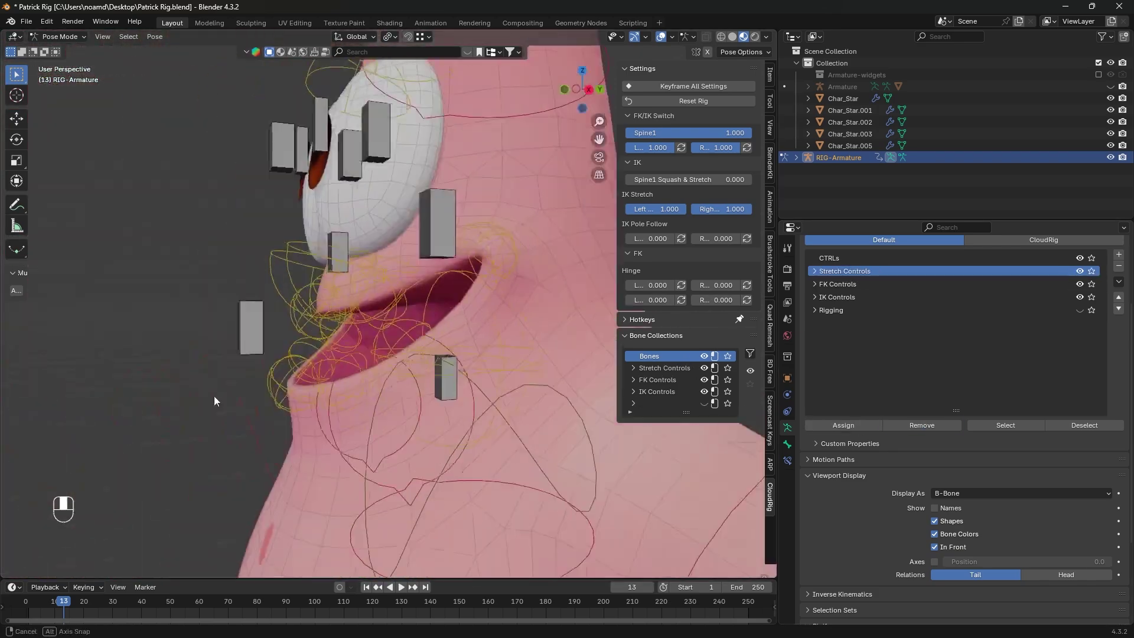
middle_click_drag(214, 395, 275, 320)
scroll(182, 304, "up", 3)
left_click(182, 305)
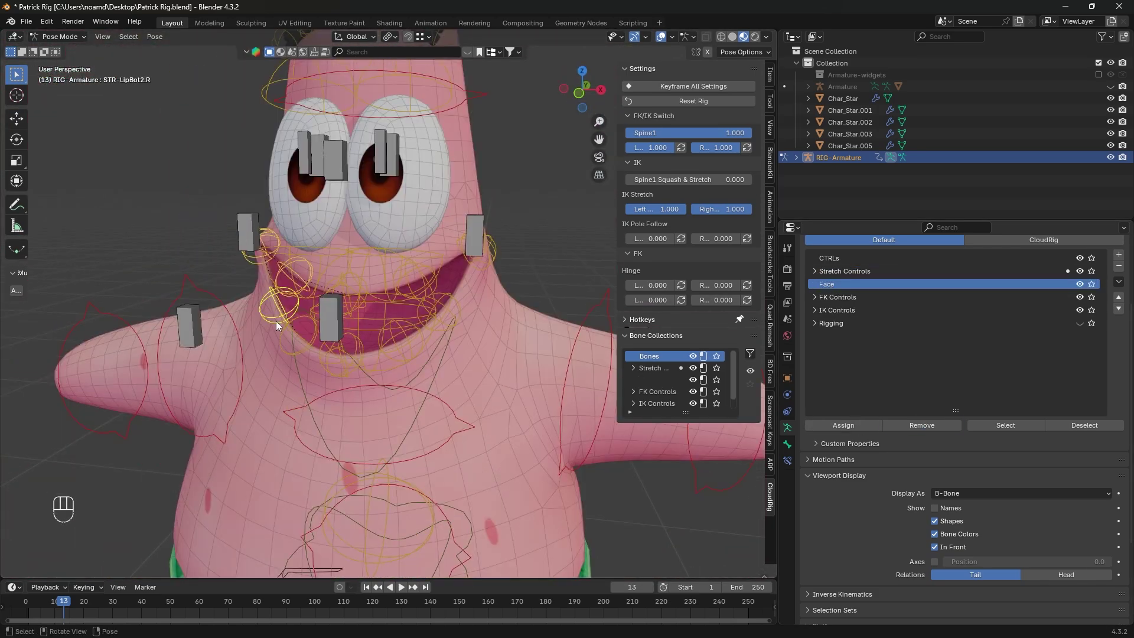
key("KP_1")
left_click_drag(265, 211, 531, 322, "shift")
middle_click_drag(507, 94, 476, 235, "shift")
scroll(427, 322, "down", 2)
left_click(874, 271)
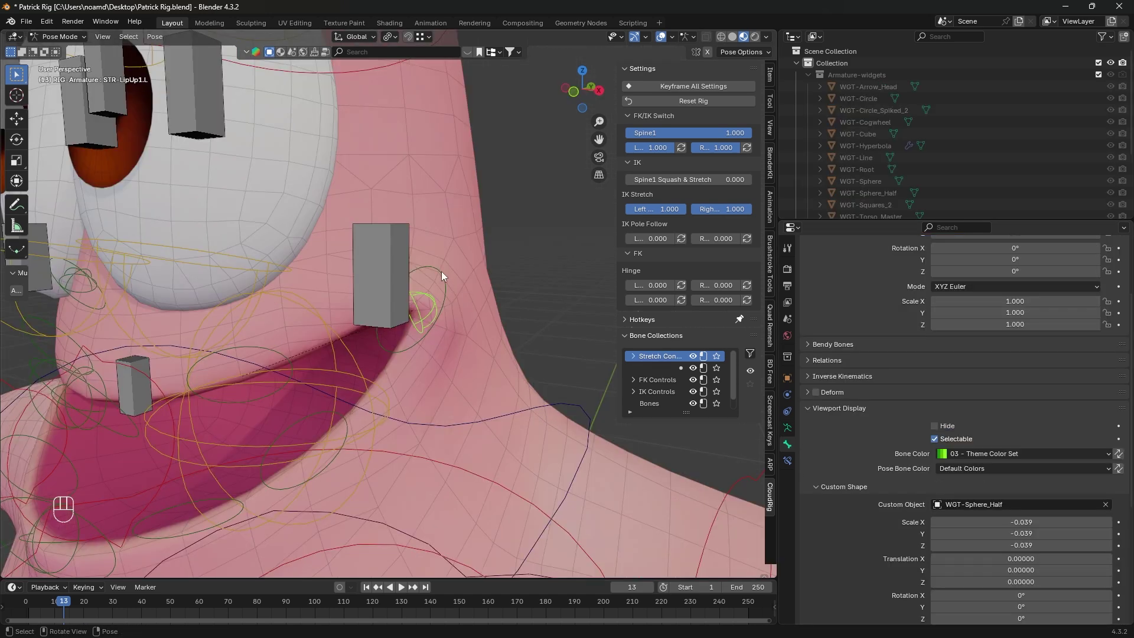
- Try moving the STR-LipUp1.L control at the mouth corner to test its effect
middle_click_drag(441, 271, 431, 306)
key("g")
key("g")
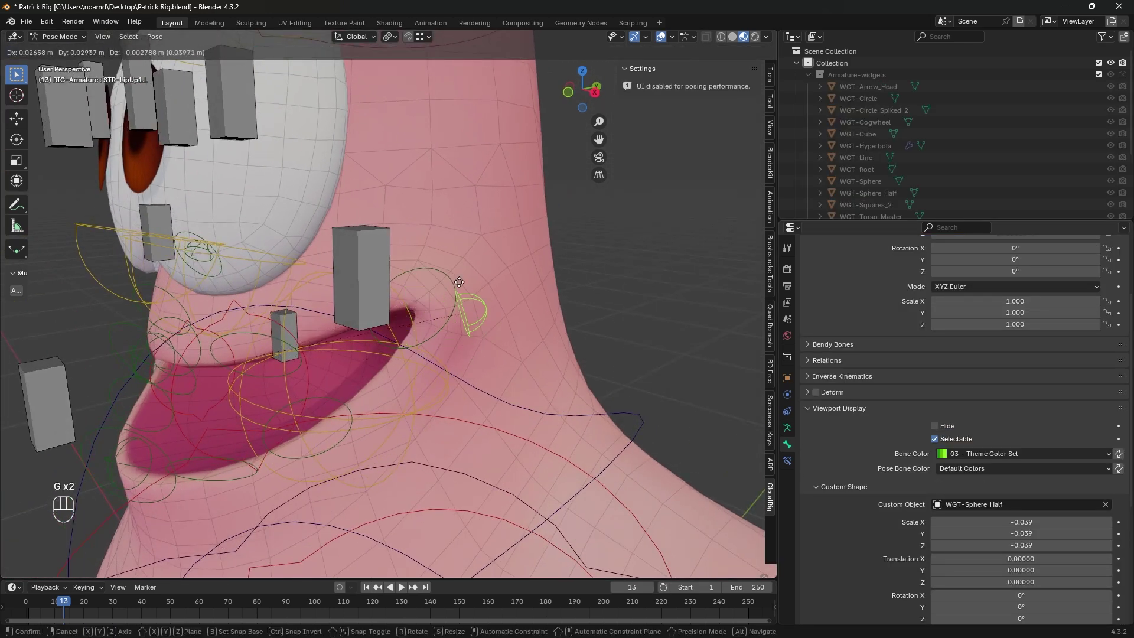
left_click(434, 305)
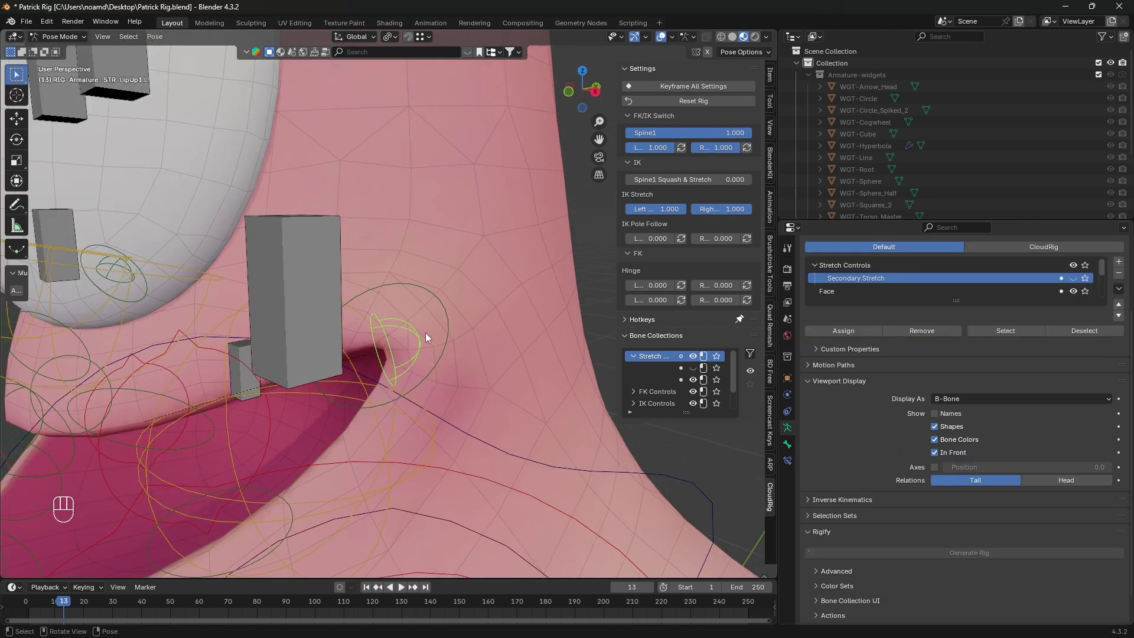
- In Edit Mode, parent the STR-LipUp1.L bone to the lower-lip bone at the same mouth corner, and return to Pose Mode
key("Tab")
key("Tab")
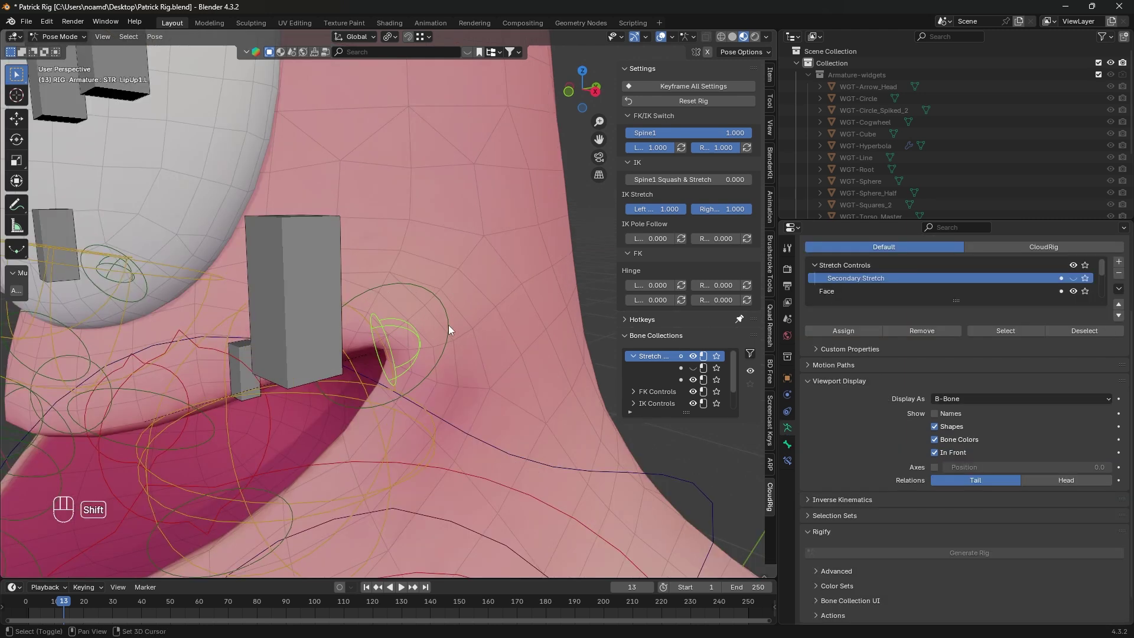
key("Tab")
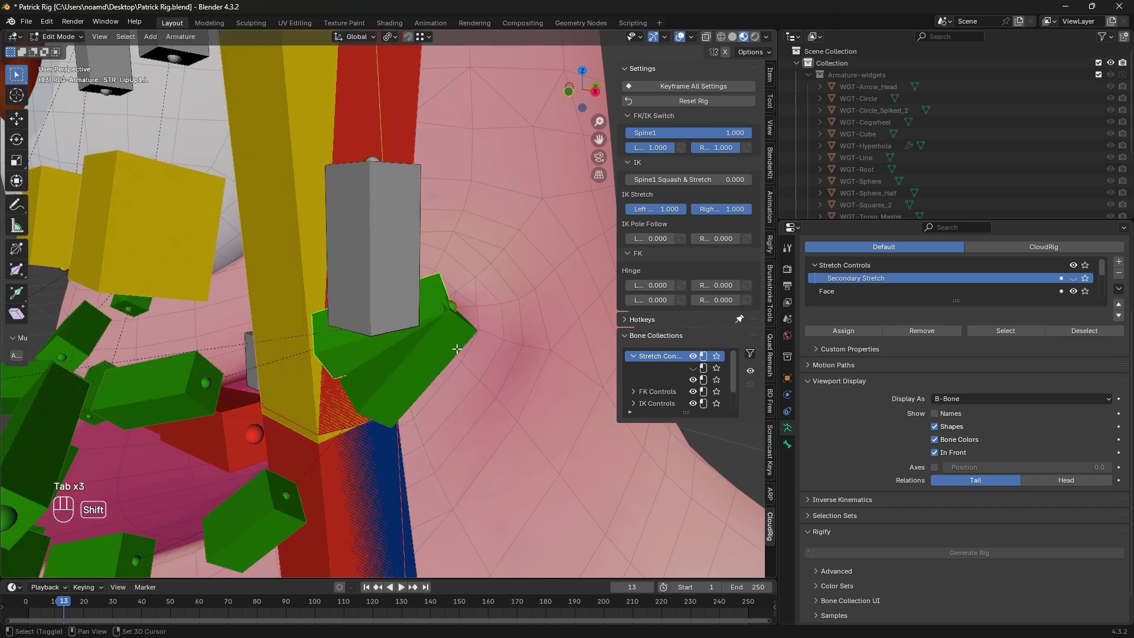
left_click(454, 348)
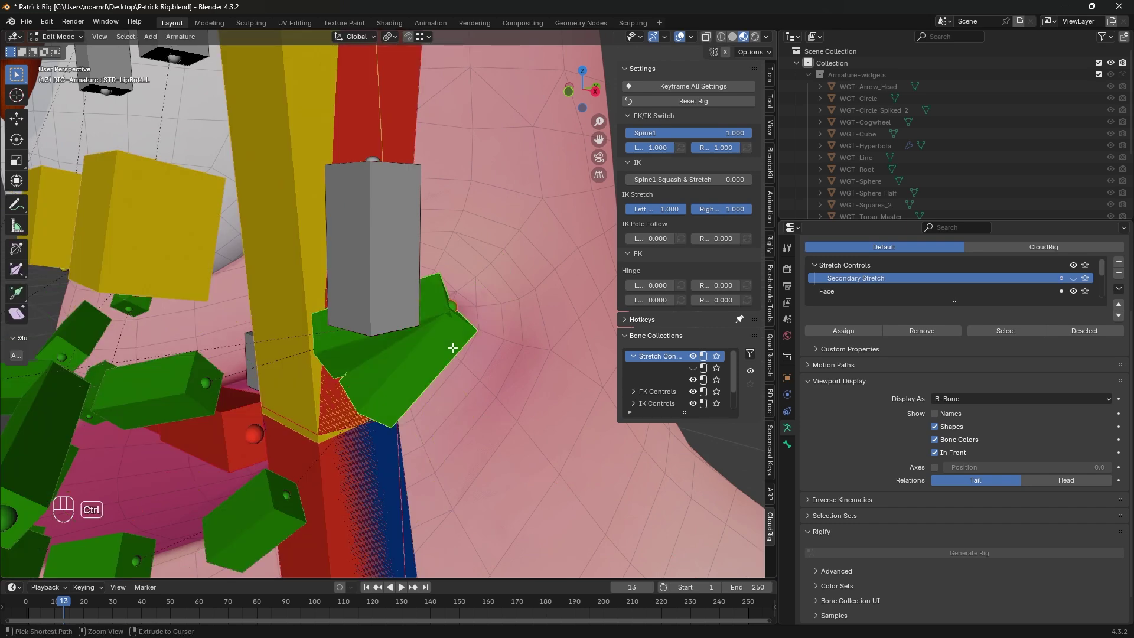
key("ctrl+p")
left_click(453, 347)
key("Tab")
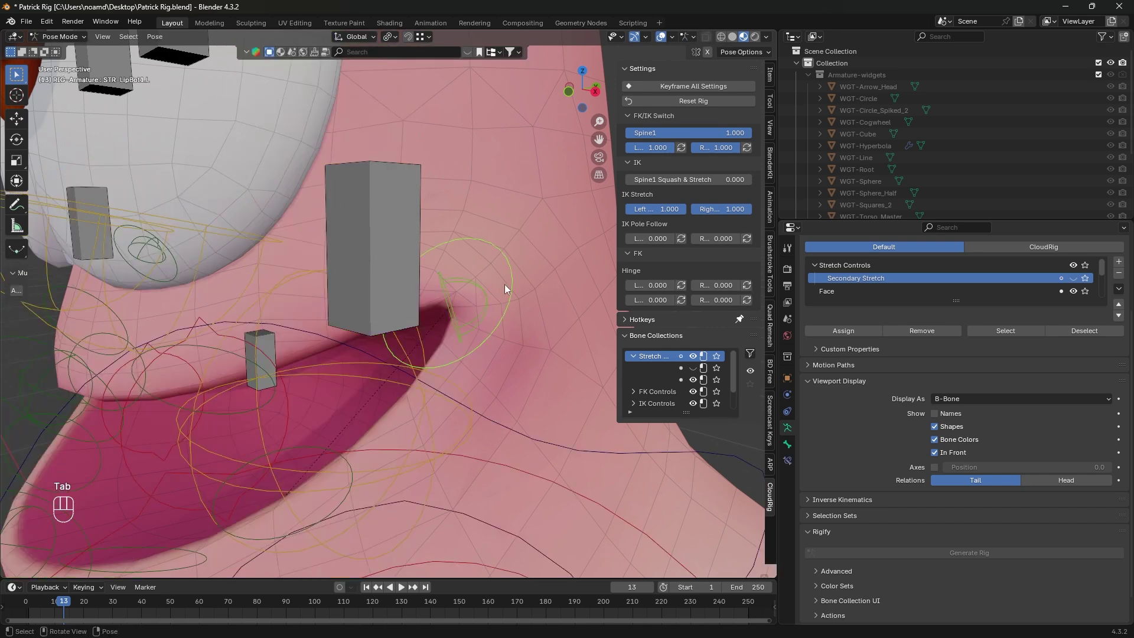
- Remove the STR-LipUp1.L mouth corner control from the Face collection
left_click(504, 285)
left_click(488, 287)
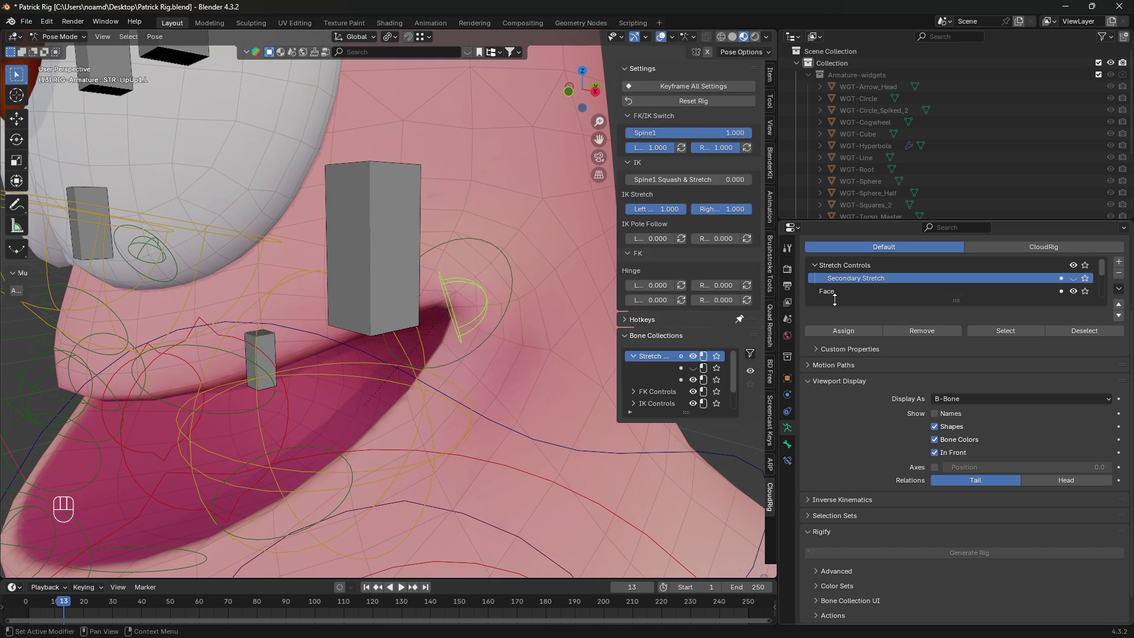
left_click(899, 291)
left_click(875, 330)
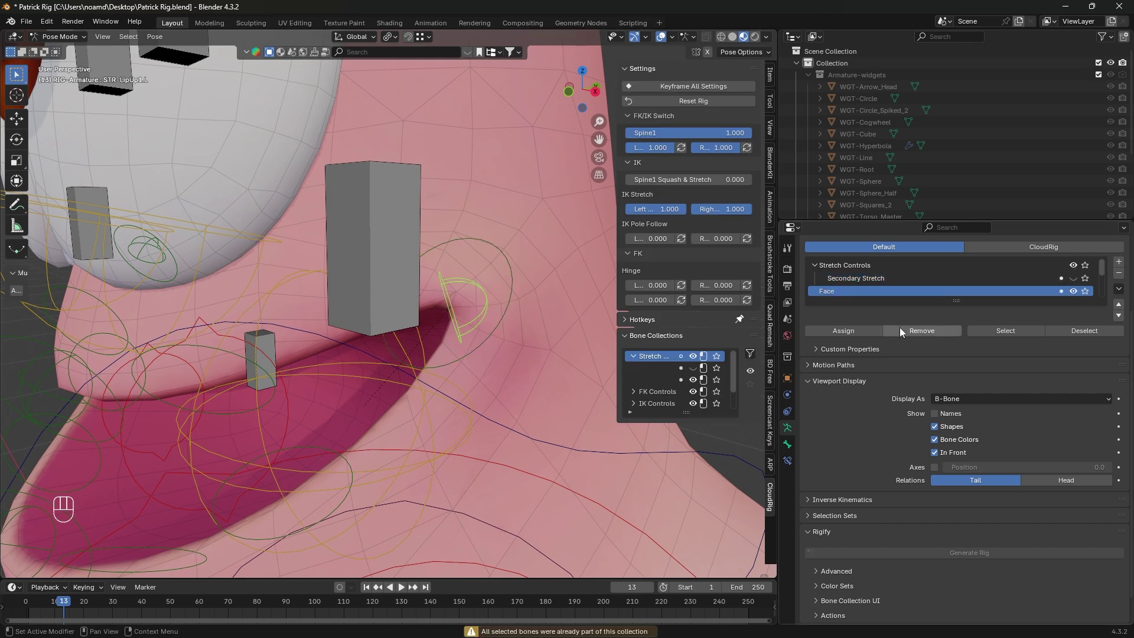
left_click(900, 328)
- Try moving the lip control at the character's right mouth corner to test it
scroll(531, 311, "down", 5)
middle_click_drag(237, 343, 331, 240, "shift")
scroll(331, 239, "up", 4)
left_click(331, 241)
key("g")
right_click(312, 239)
left_click(339, 257)
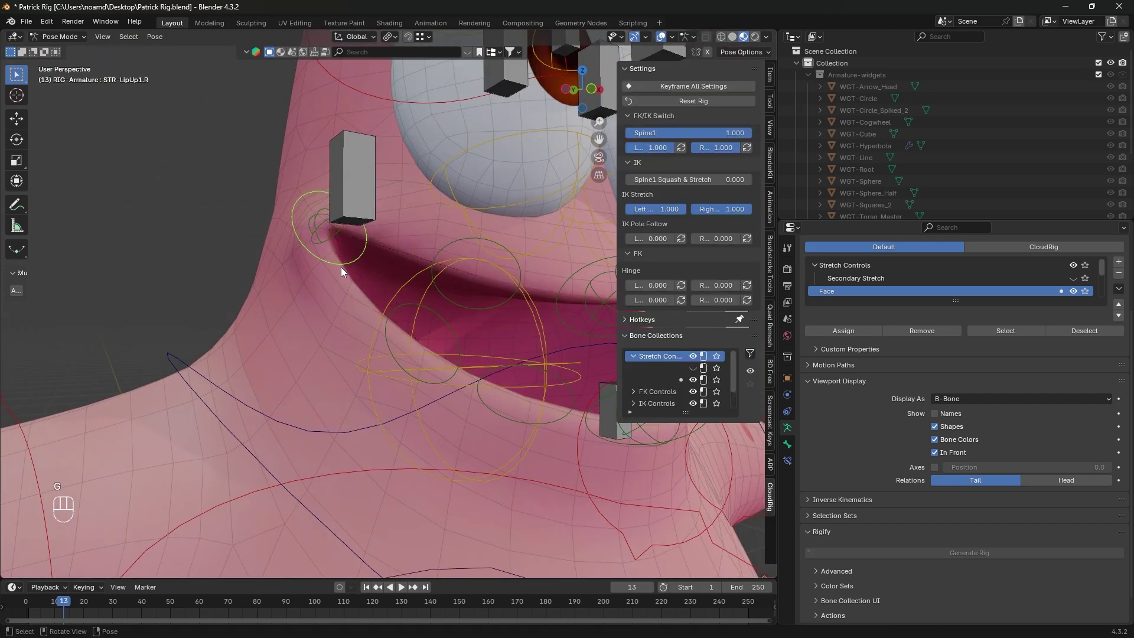
- Turn off snapping and test moving the STR-Spine3 and STR-Spine3_1 stretch controls in front of the mouth
left_click(423, 312)
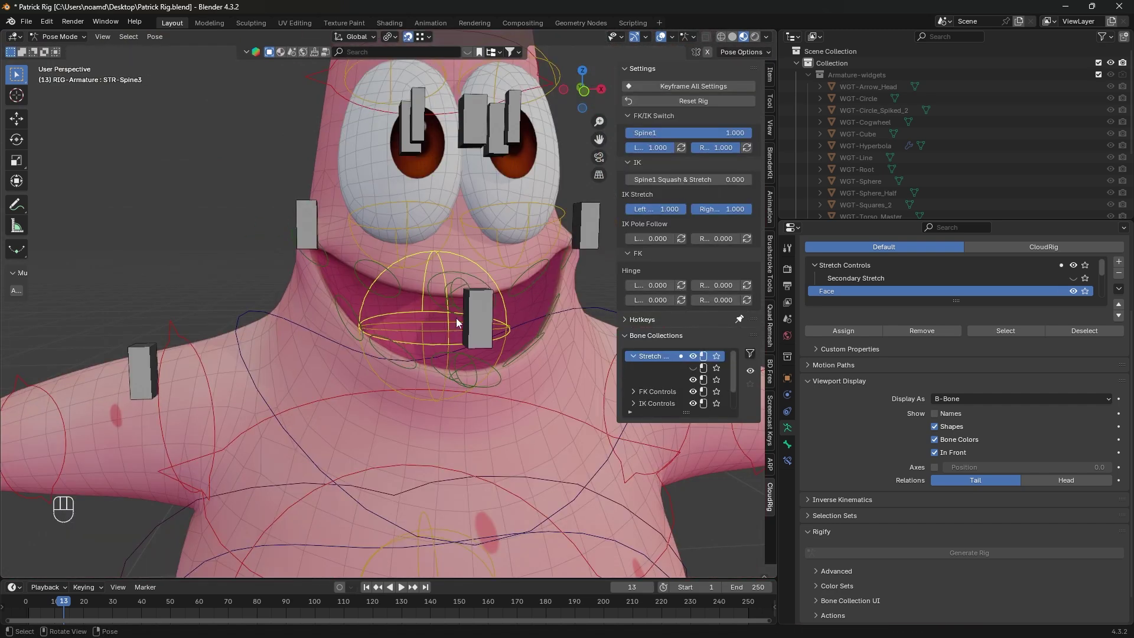
key("g")
right_click(458, 306)
left_click(408, 37)
left_click(442, 329, "shift")
key("g")
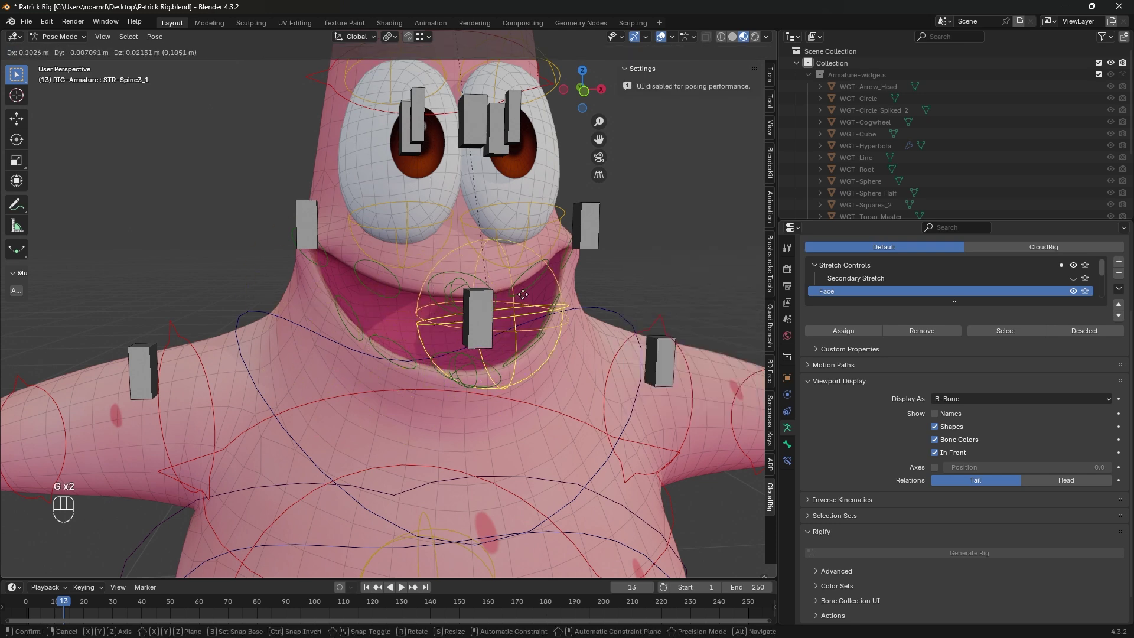
right_click(475, 245)
middle_click_drag(475, 245, 349, 423, "shift")
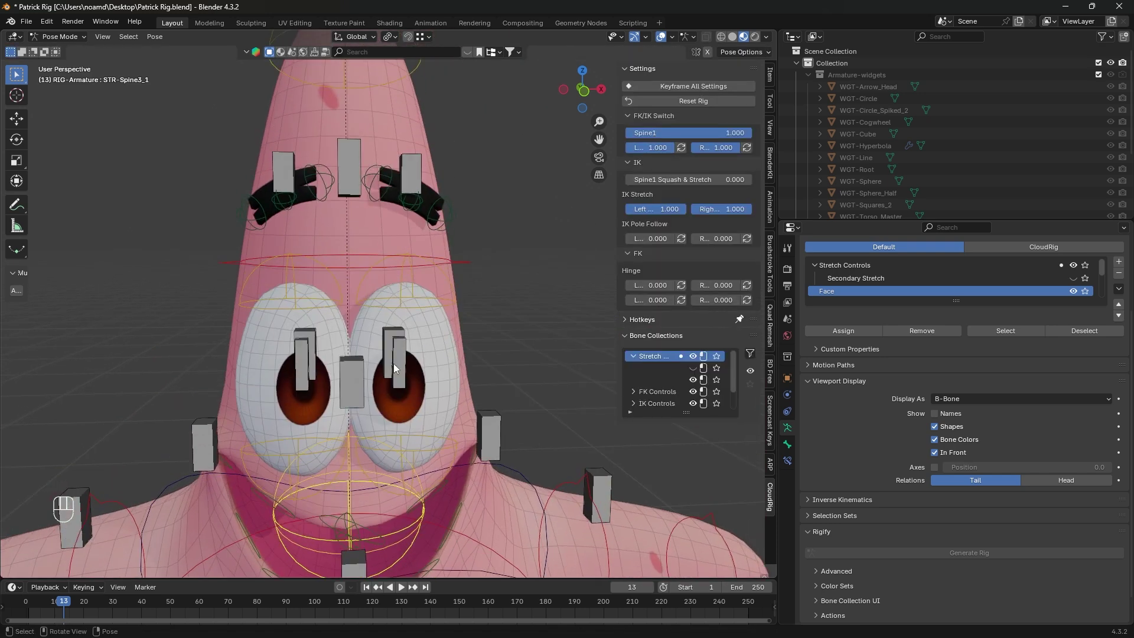
scroll(428, 358, "down", 3)
middle_click_drag(455, 299, 361, 190, "shift")
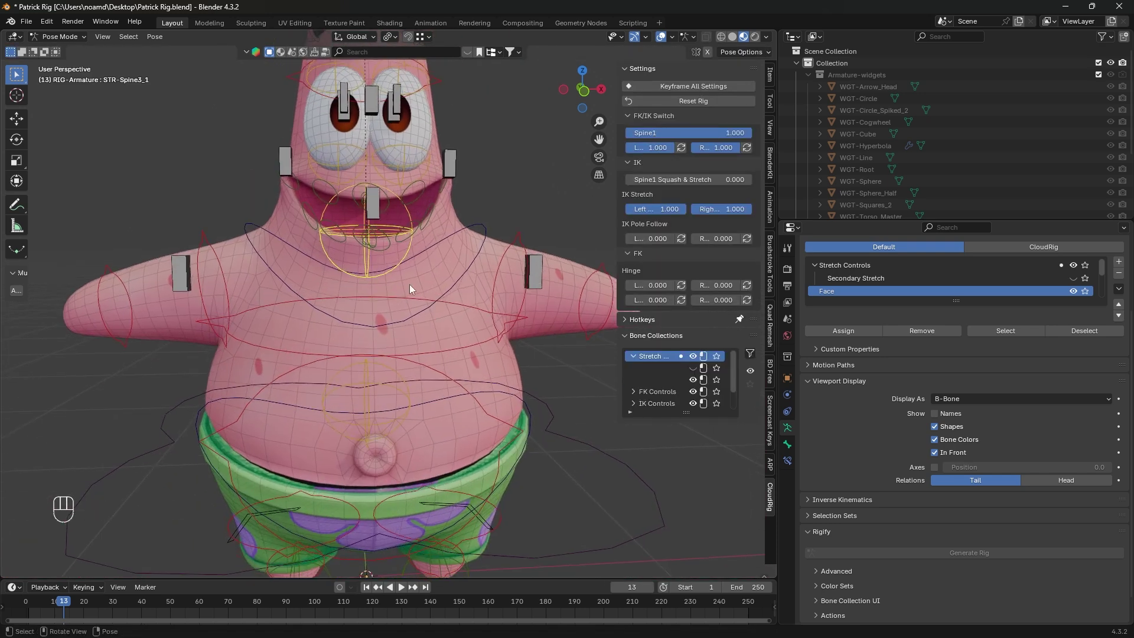
scroll(396, 313, "up", 3)
middle_click_drag(334, 144, 342, 325, "shift")
left_click(341, 325)
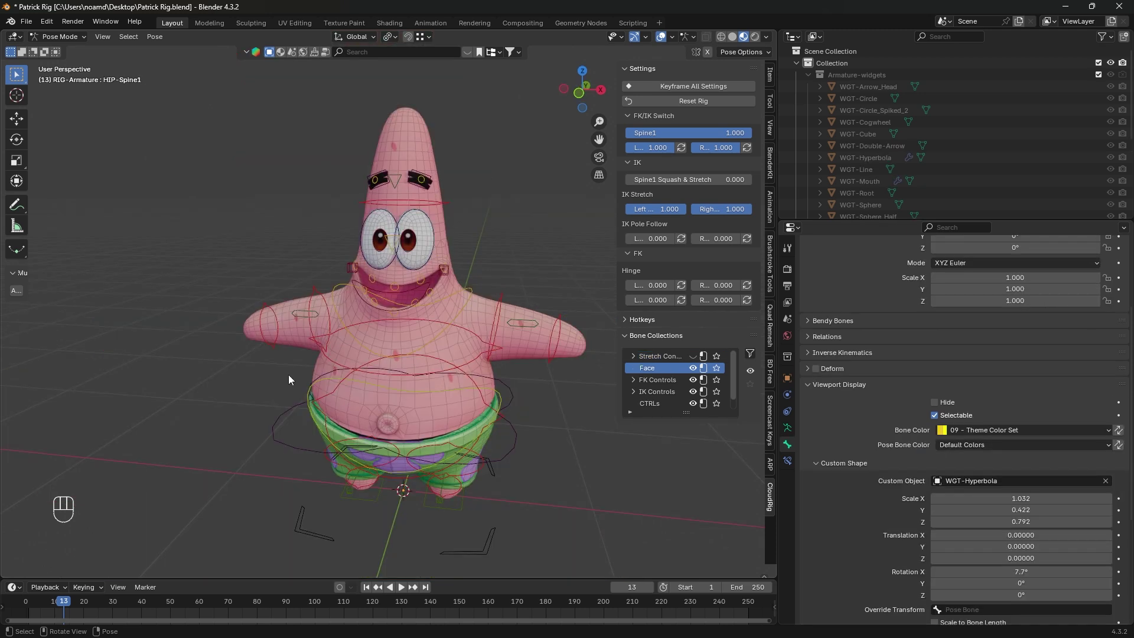
- Make the Stretch Controls and Rigging bone collections visible and expand Rigging to reach its subcollections
scroll(396, 335, "up", 1)
middle_click_drag(289, 375, 384, 326)
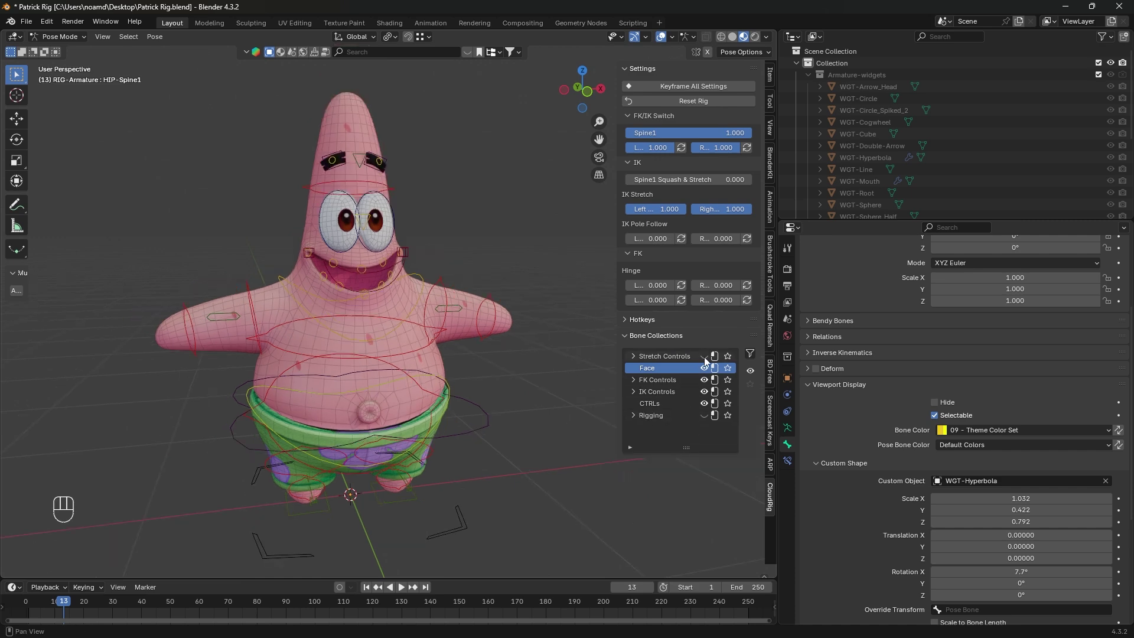
left_click(704, 355)
left_click(704, 415)
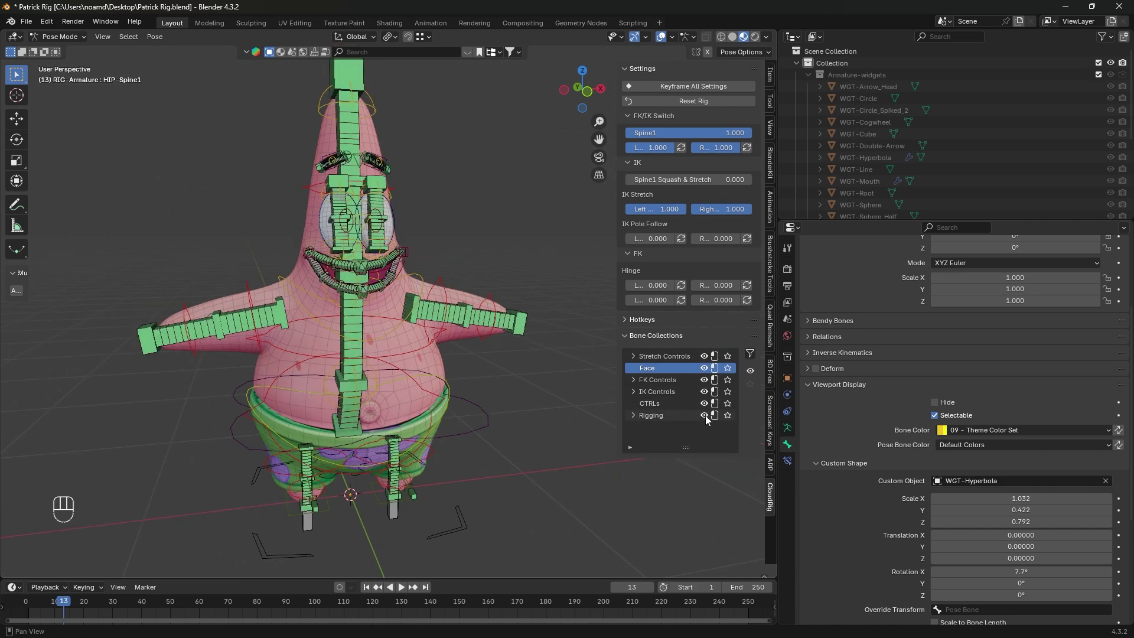
left_click(704, 415)
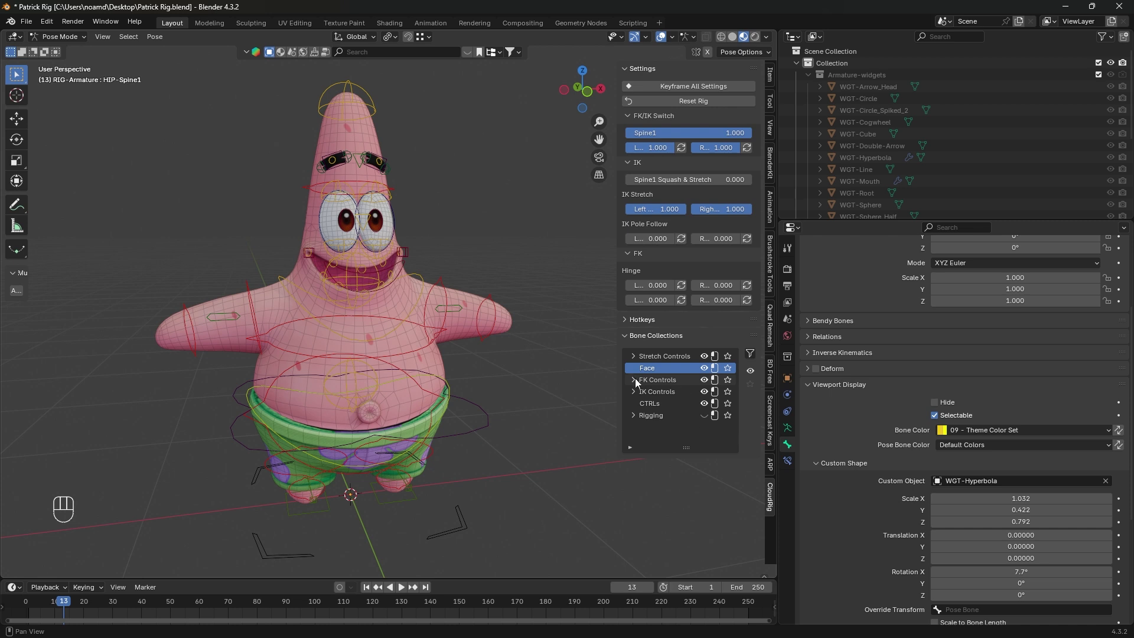
left_click(704, 415)
scroll(703, 422, "down", 1)
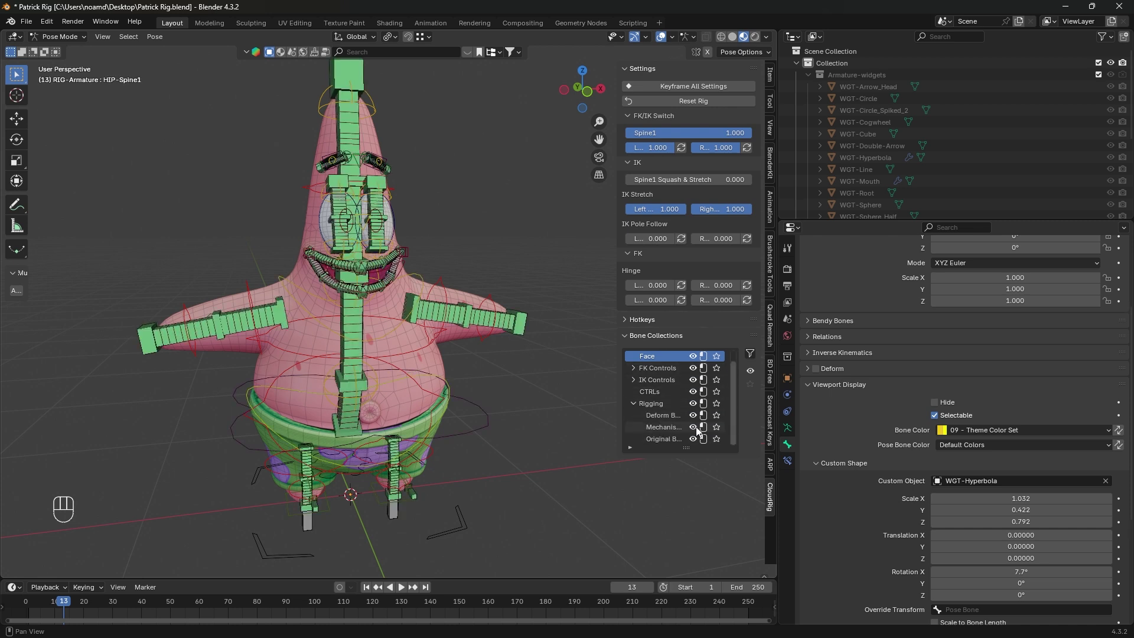